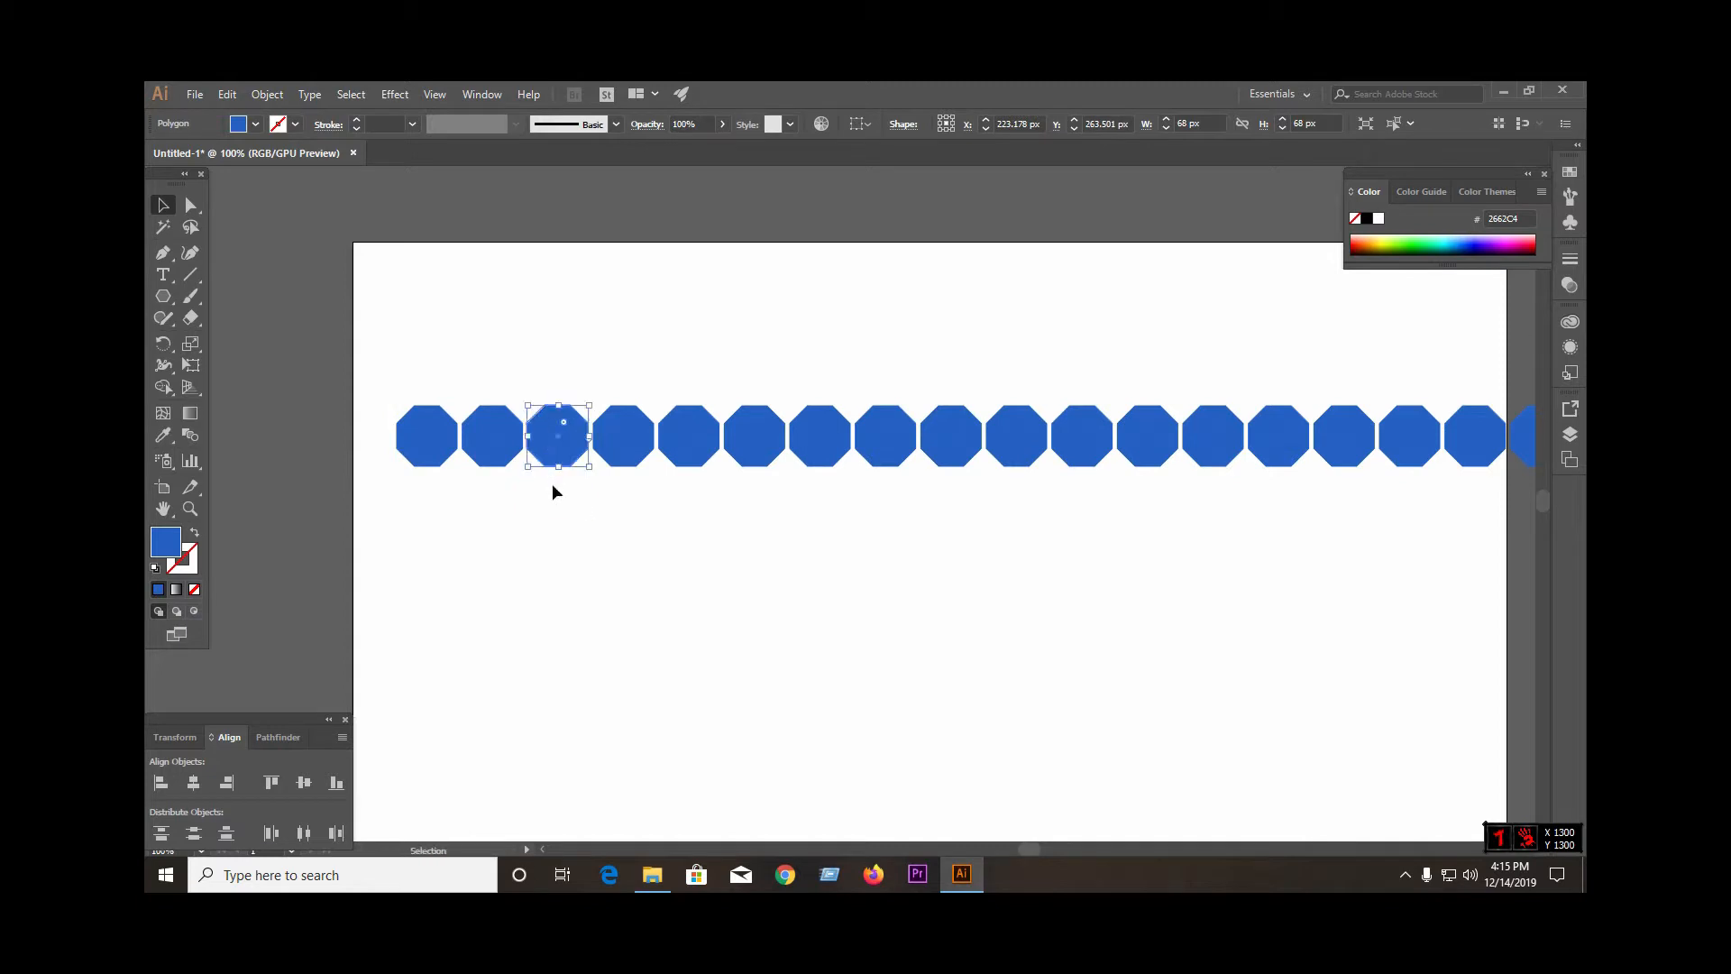
Group the whole horizontal row of blue octagons
left_click(551, 484)
scroll(408, 412, "down", 1)
left_click_drag(399, 389, 1230, 447)
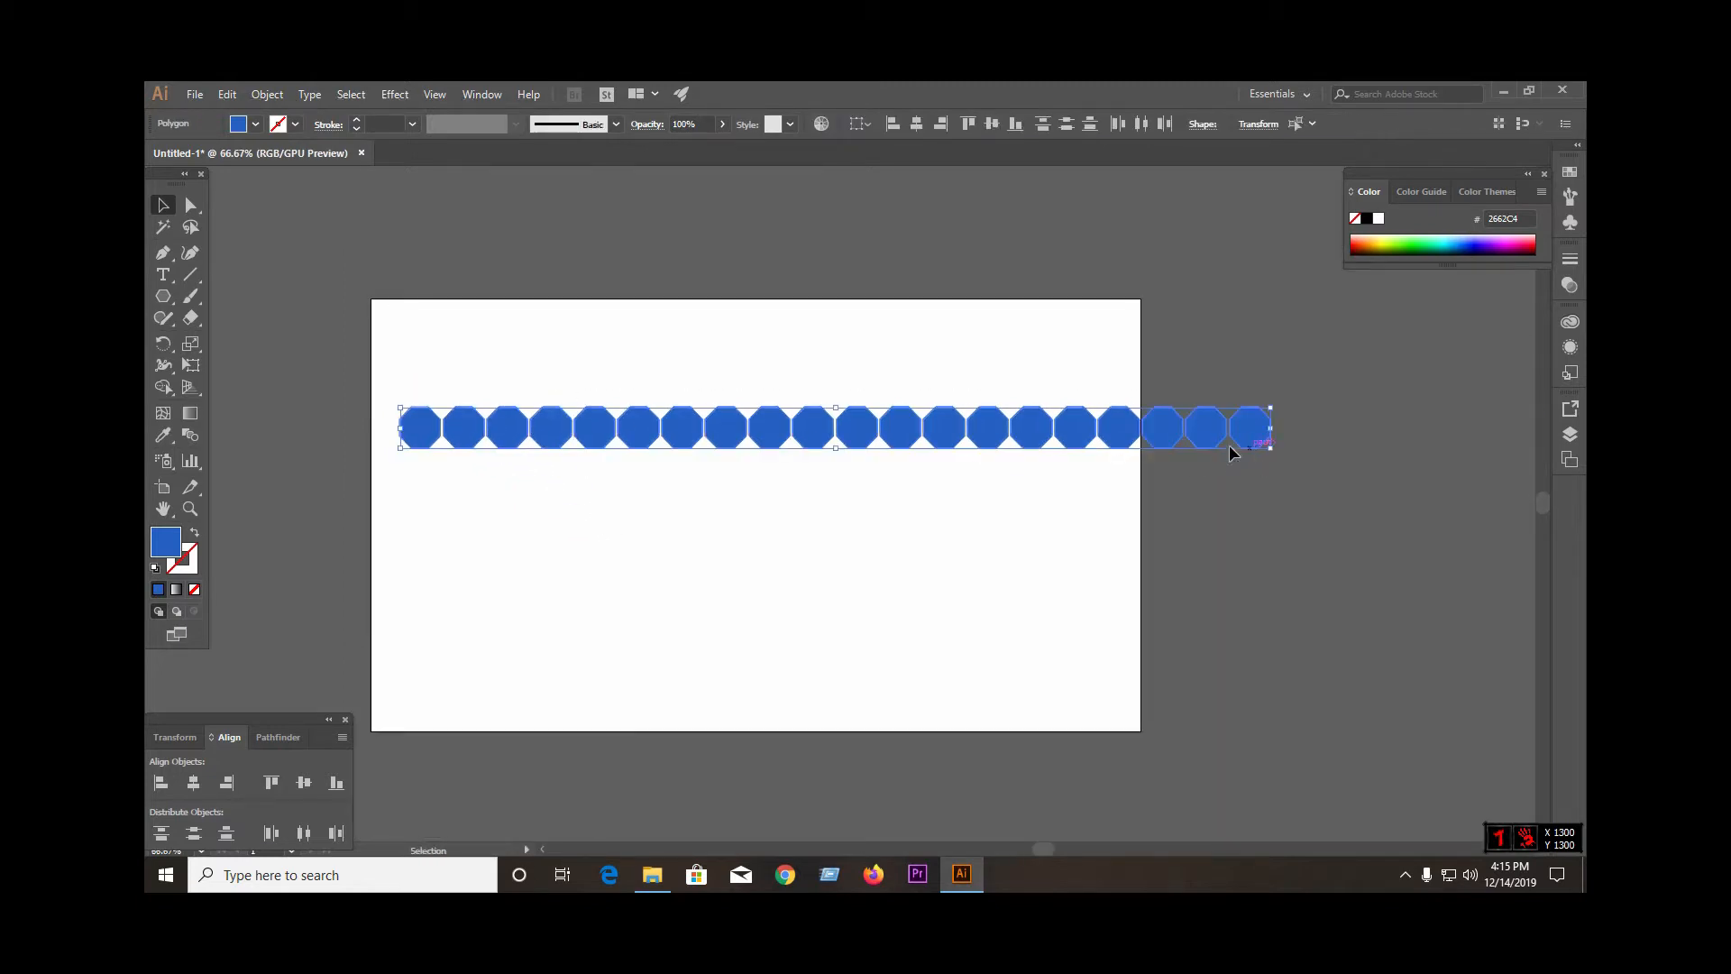
right_click(579, 448)
left_click(631, 554)
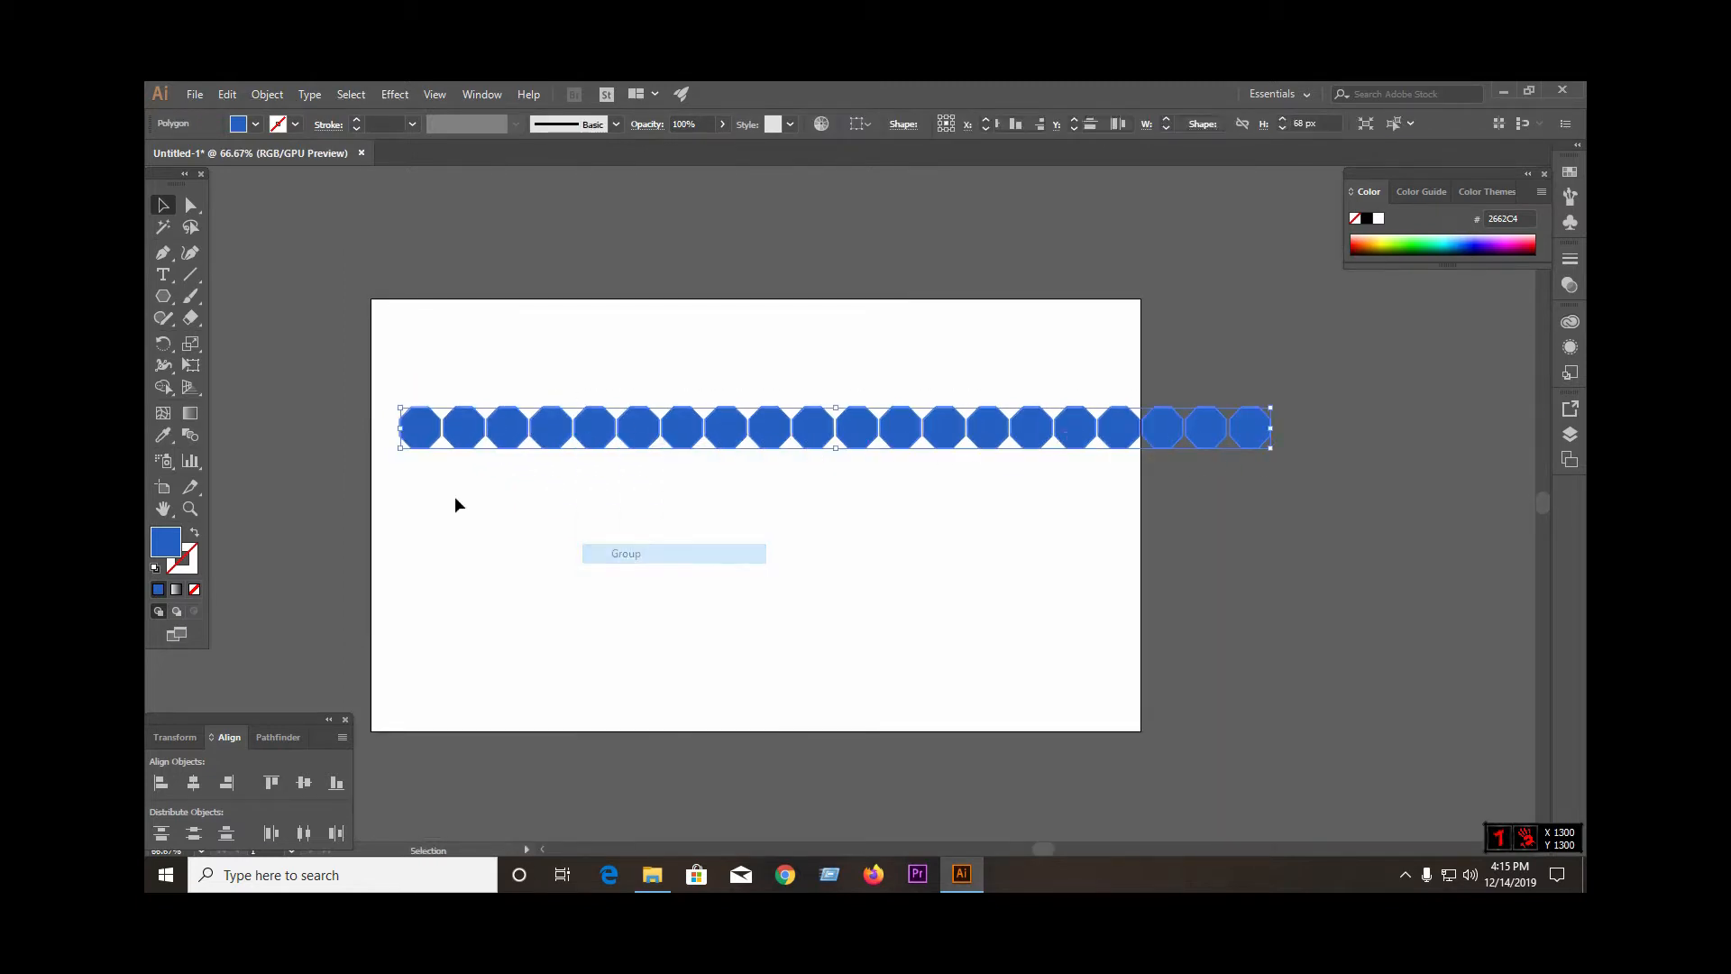
Duplicate the grouped octagon row to form a second parallel row
scroll(419, 426, "up", 2)
mouse_move(442, 426)
left_mouse_down()
mouse_move(438, 517)
mouse_move(434, 416)
left_mouse_up()
left_click(721, 624)
Shift the upper octagon row slightly sideways so its octagons line up with those in the lower row
scroll(721, 624, "up", 5)
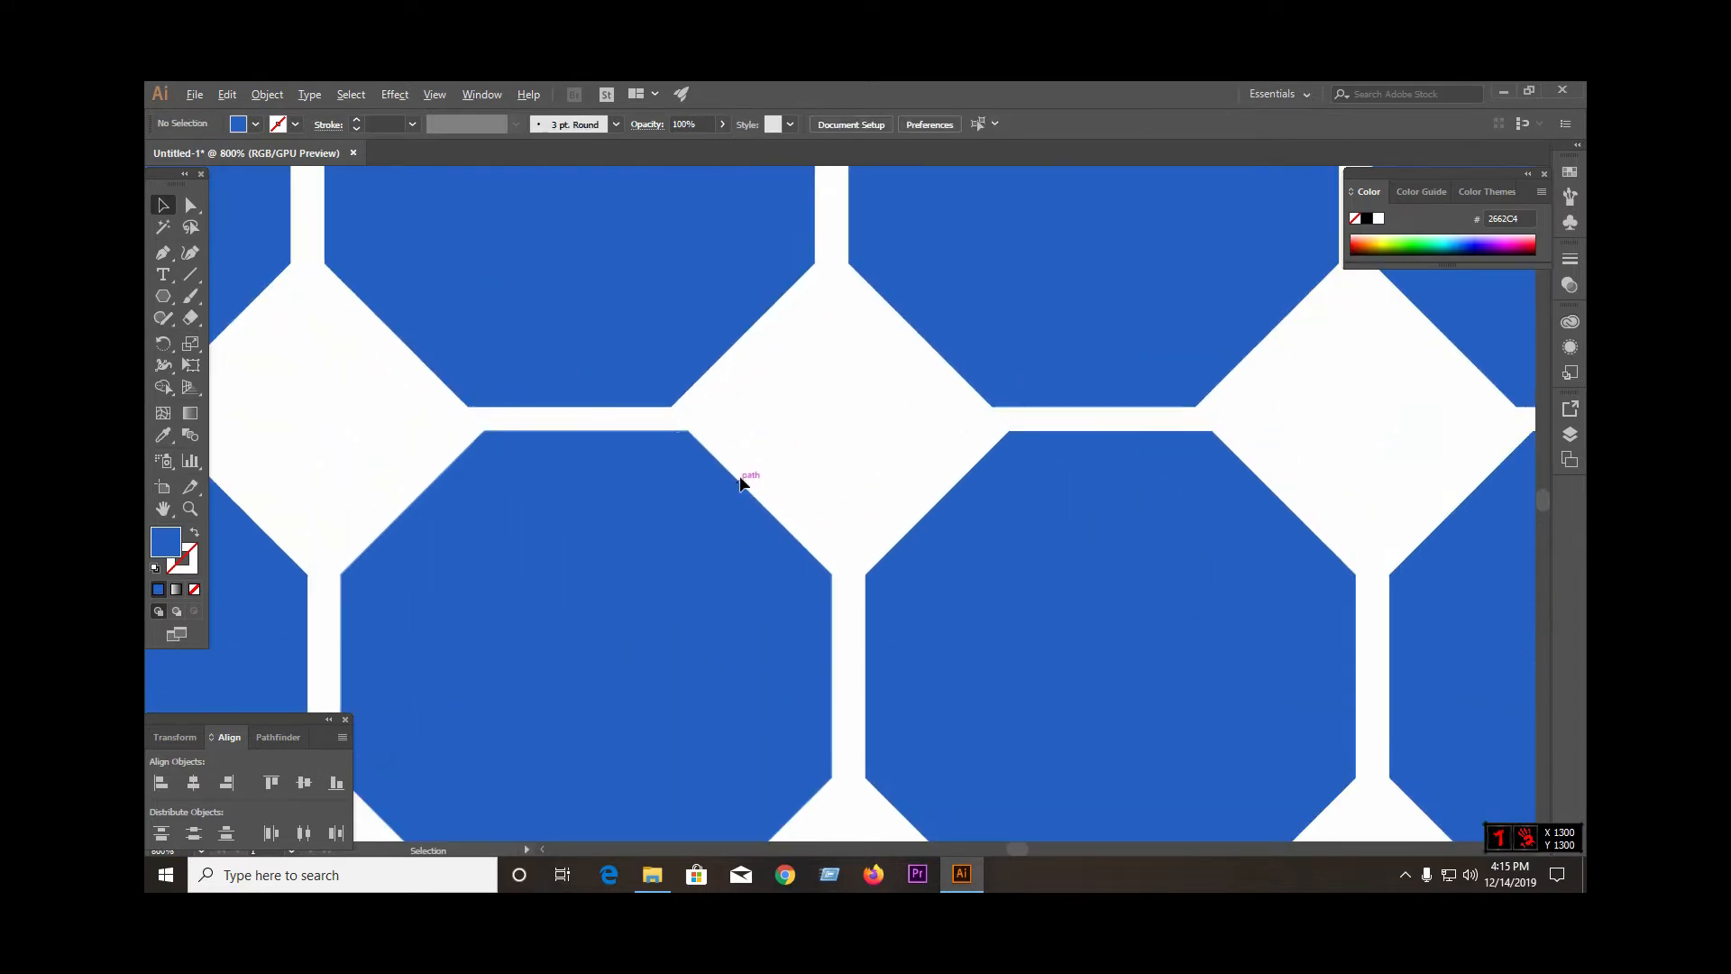
left_click_drag(625, 383, 644, 385)
left_click(777, 417)
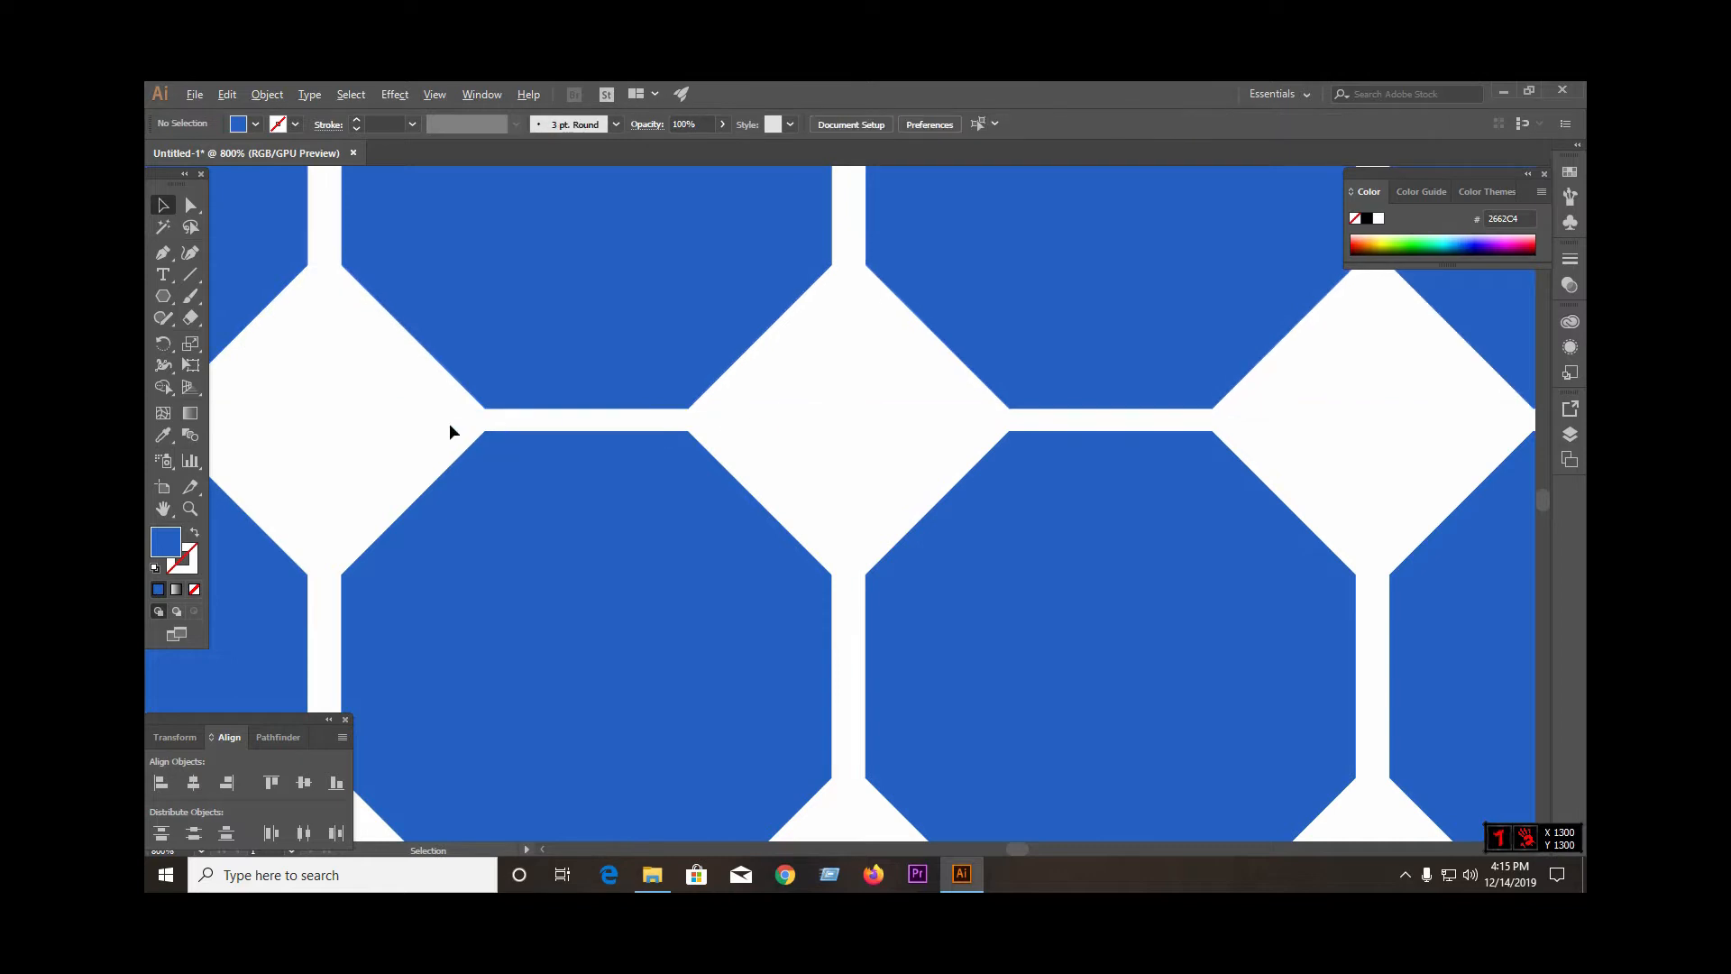
scroll(454, 427, "up", 5)
left_click_drag(653, 305, 635, 313)
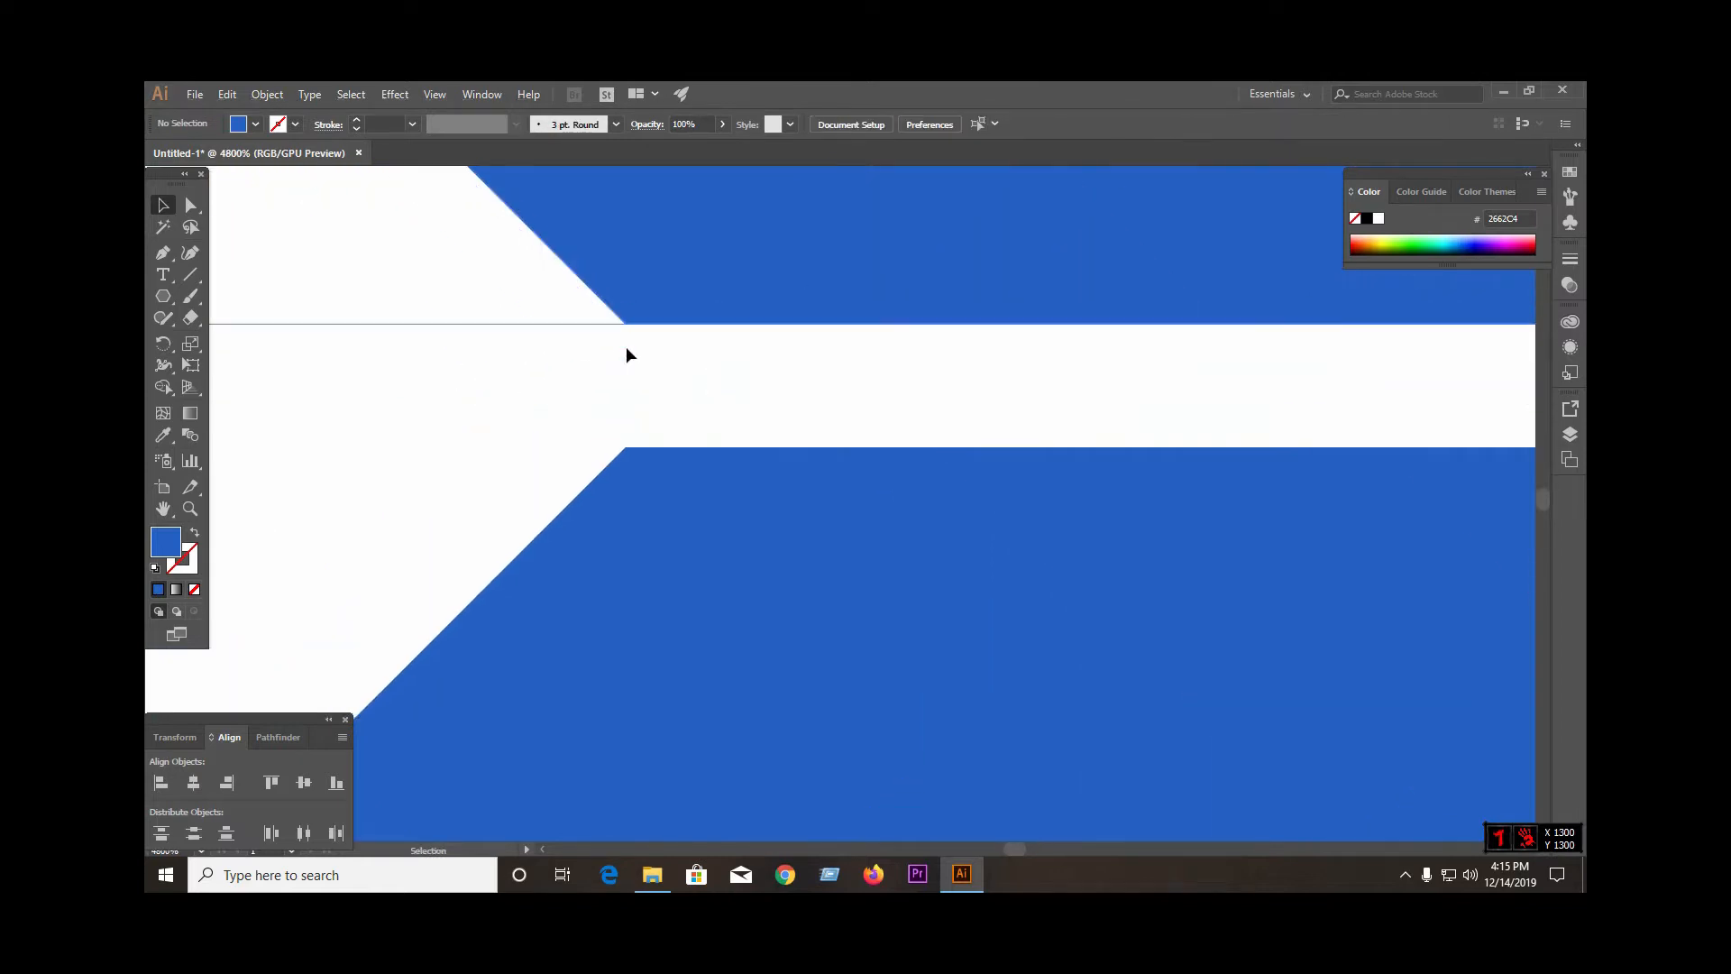
Move the upper octagon row up slightly so the gap between the rows matches the spacing between octagons
scroll(595, 388, "down", 5)
left_click_drag(339, 294, 1328, 478)
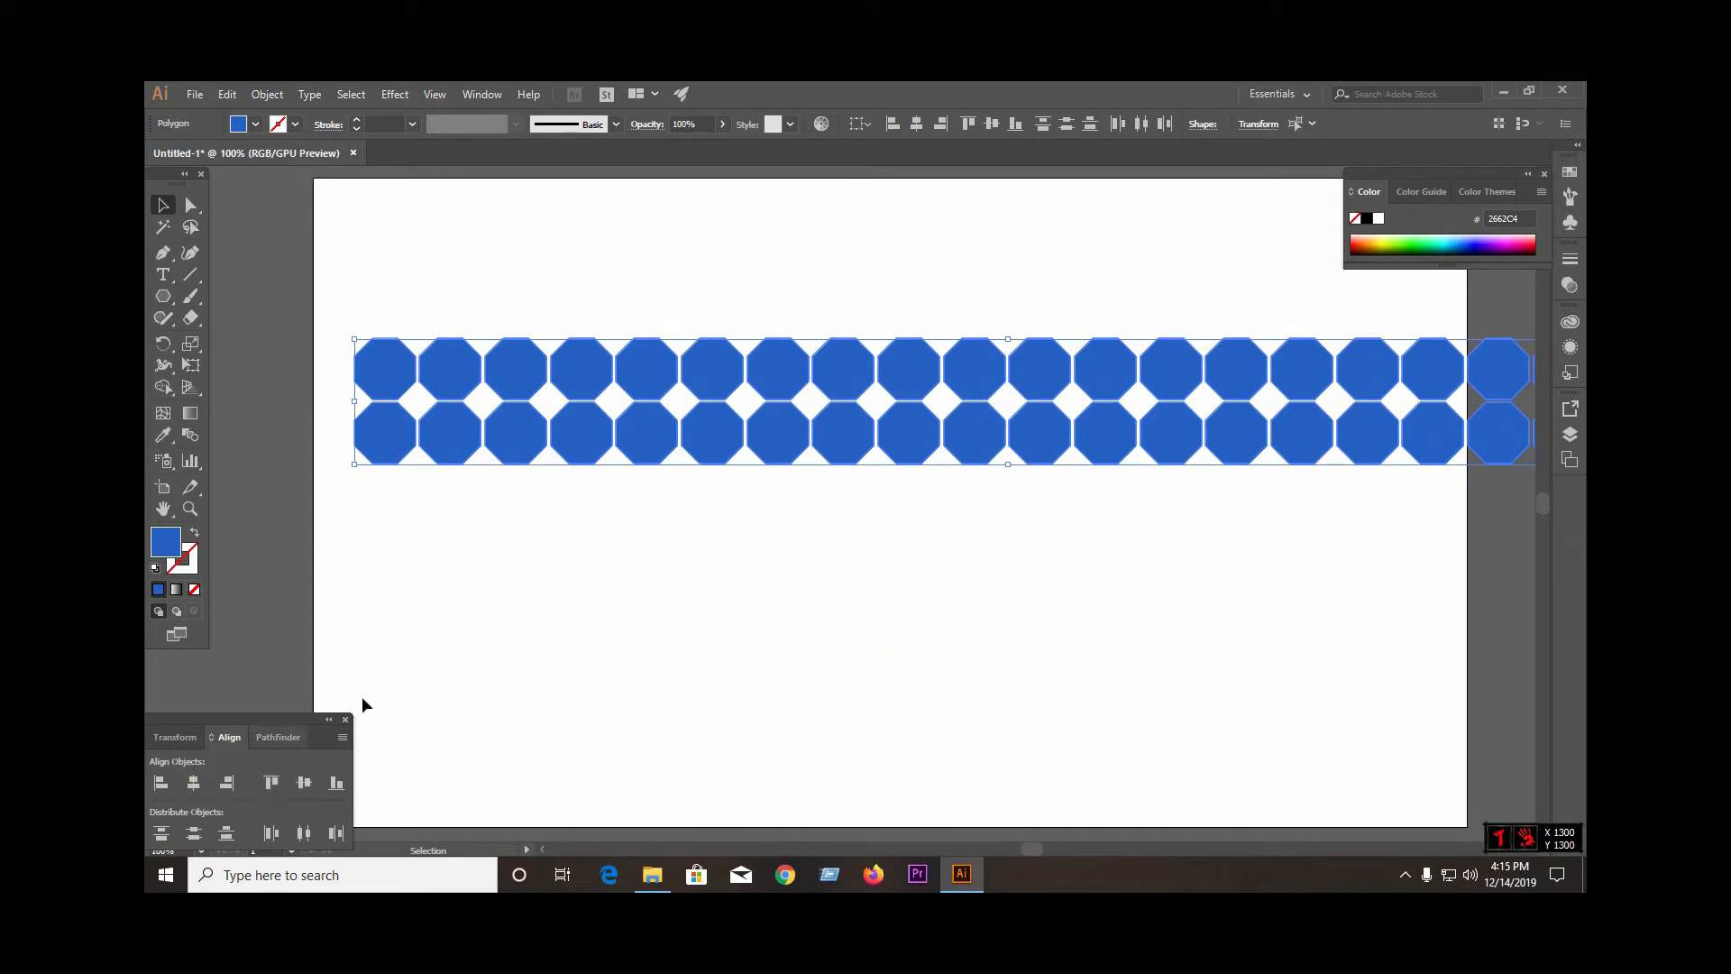
left_click(446, 555)
scroll(445, 554, "down", 1)
scroll(612, 476, "up", 2)
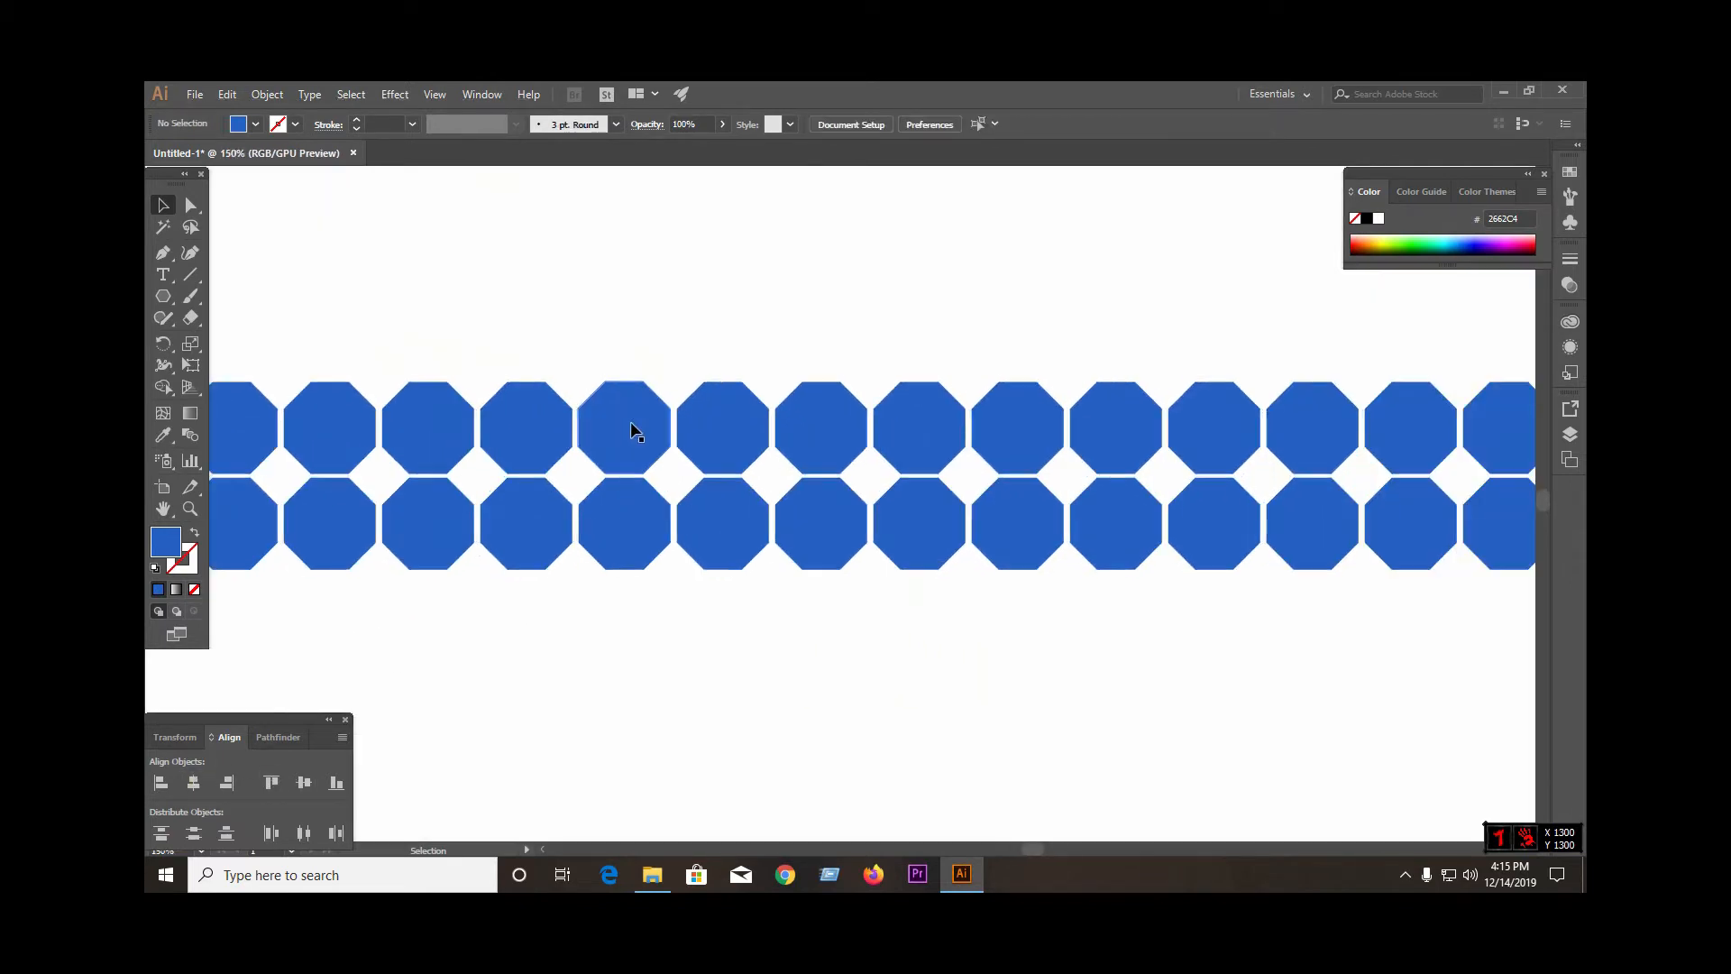
left_click(631, 420)
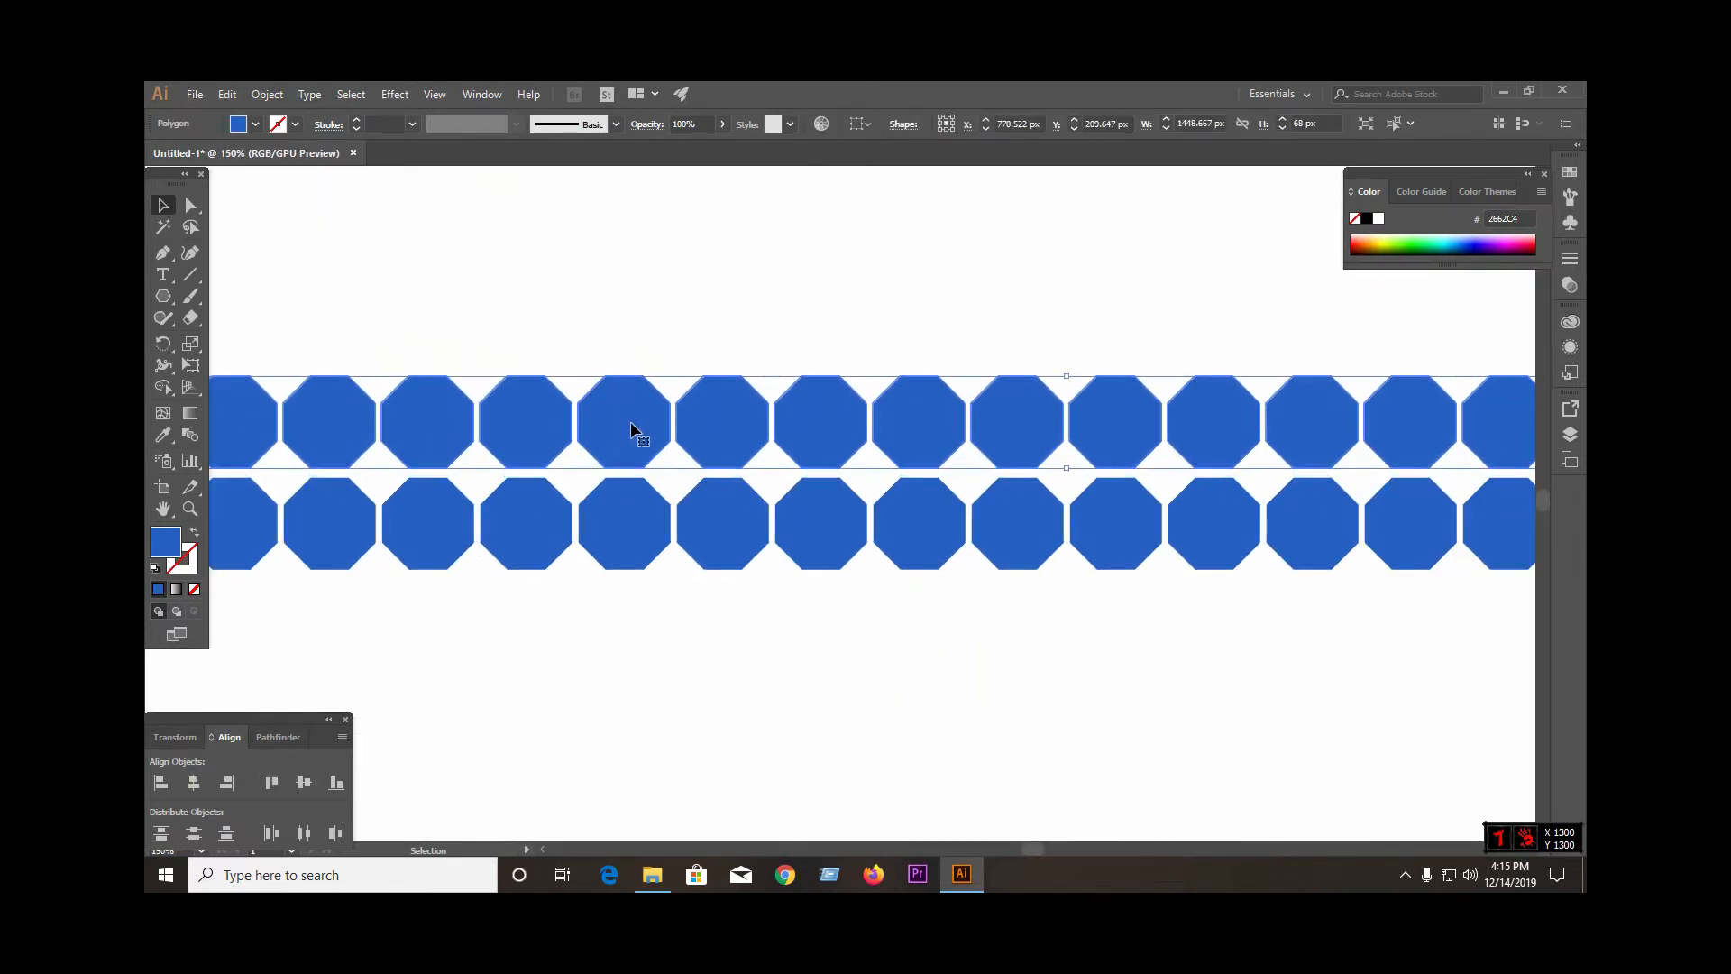
left_click(793, 670)
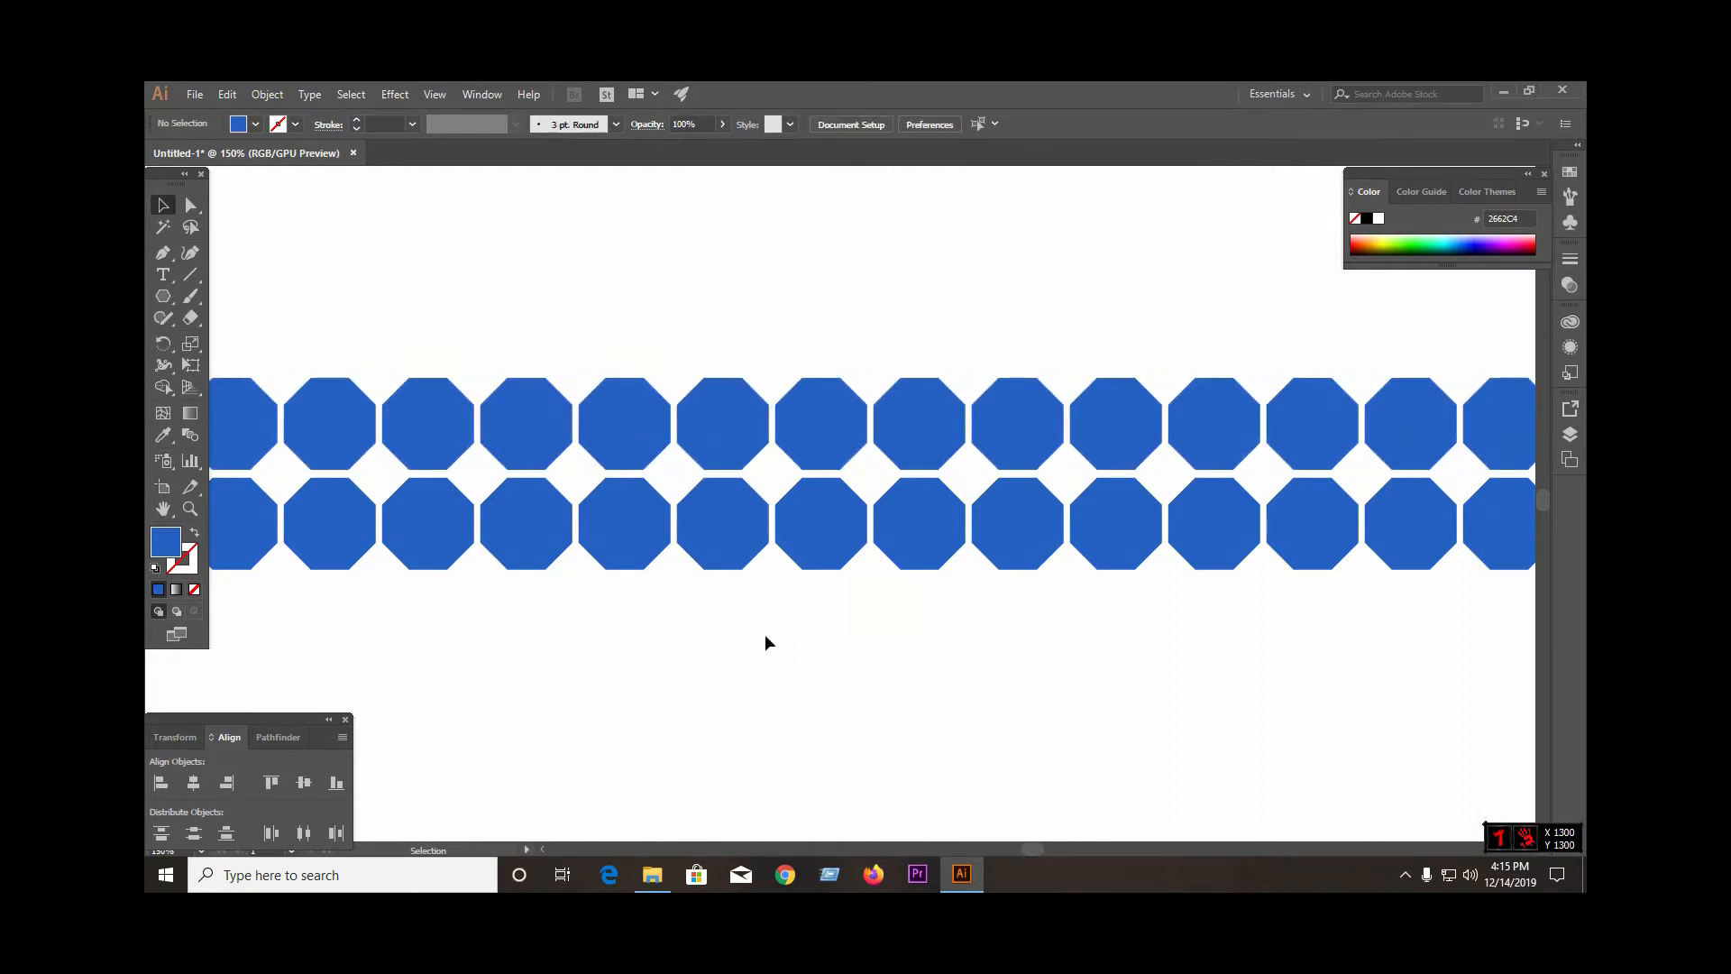
Duplicate the two octagon rows above, then copy all four rows downward to build an eight-row grid
scroll(689, 613, "down", 2)
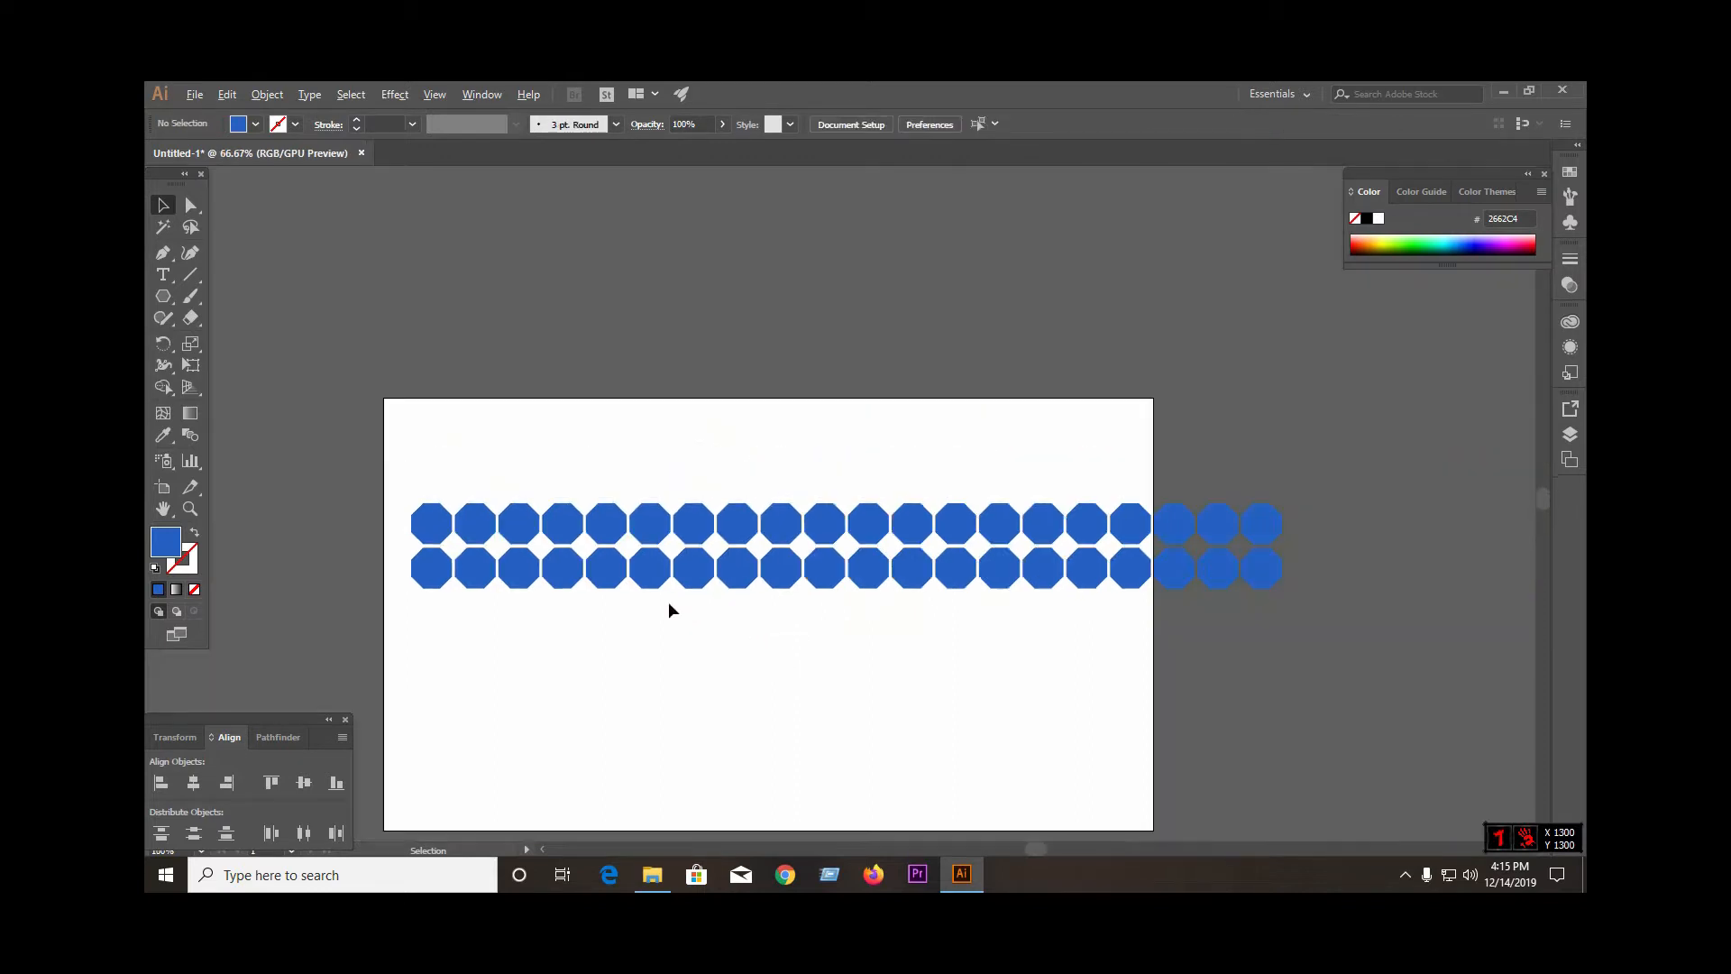
left_click_drag(660, 586, 661, 591)
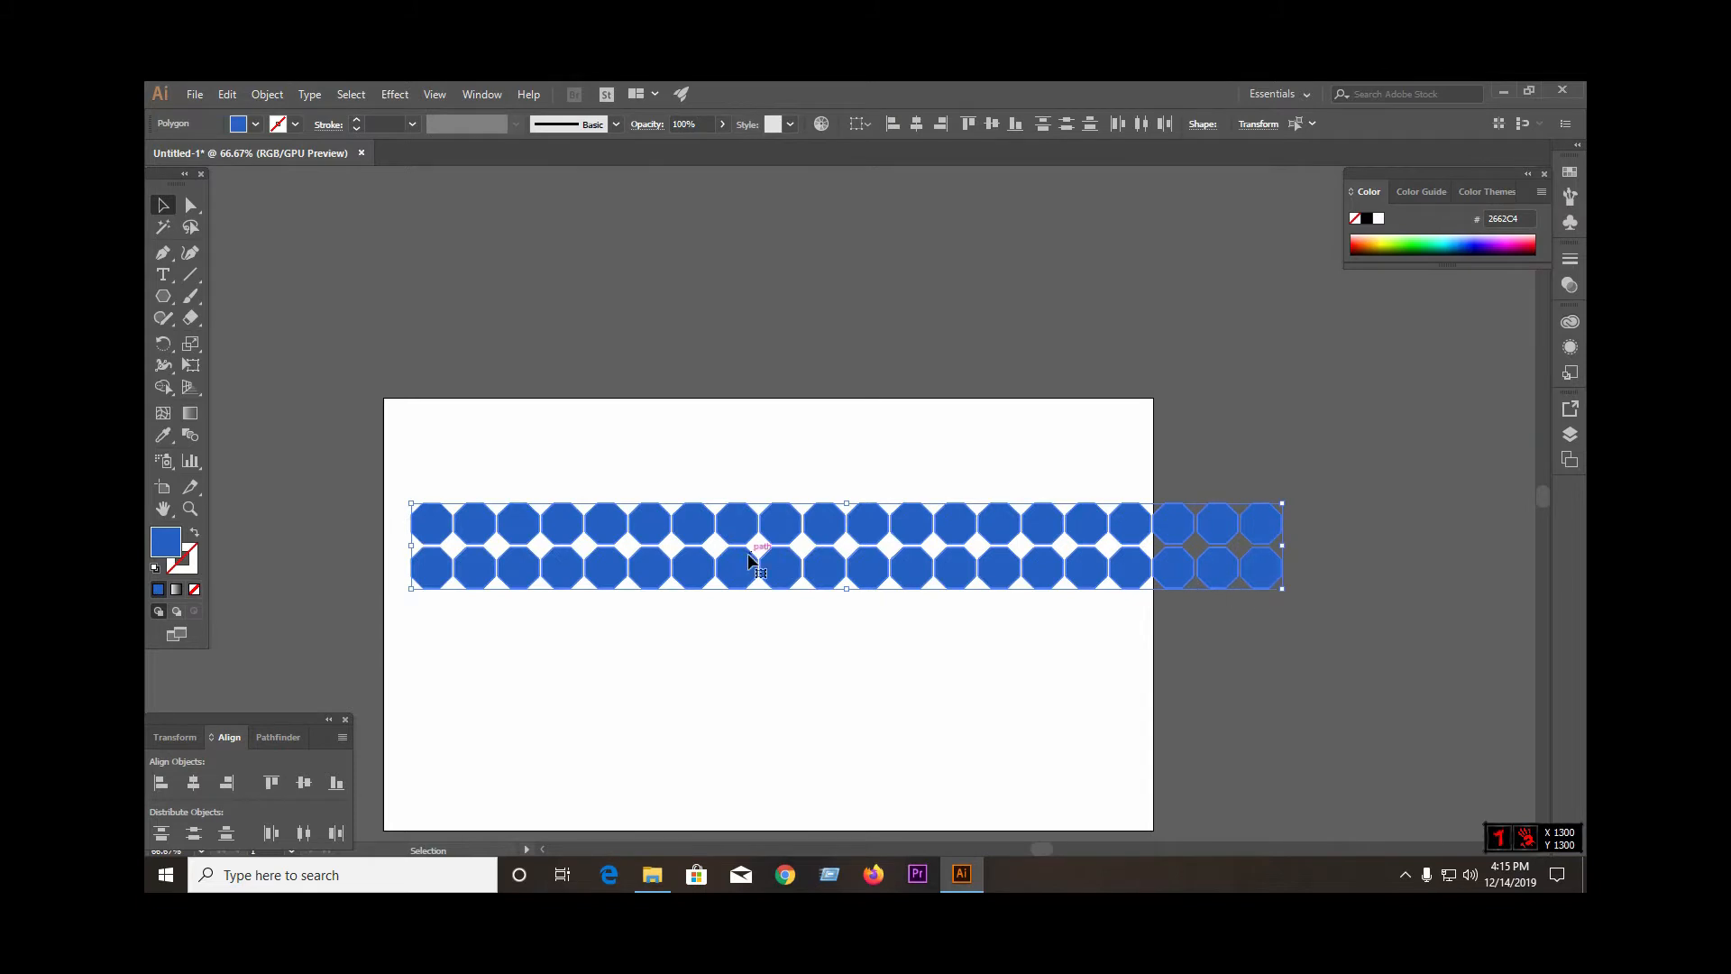
key("ctrl")
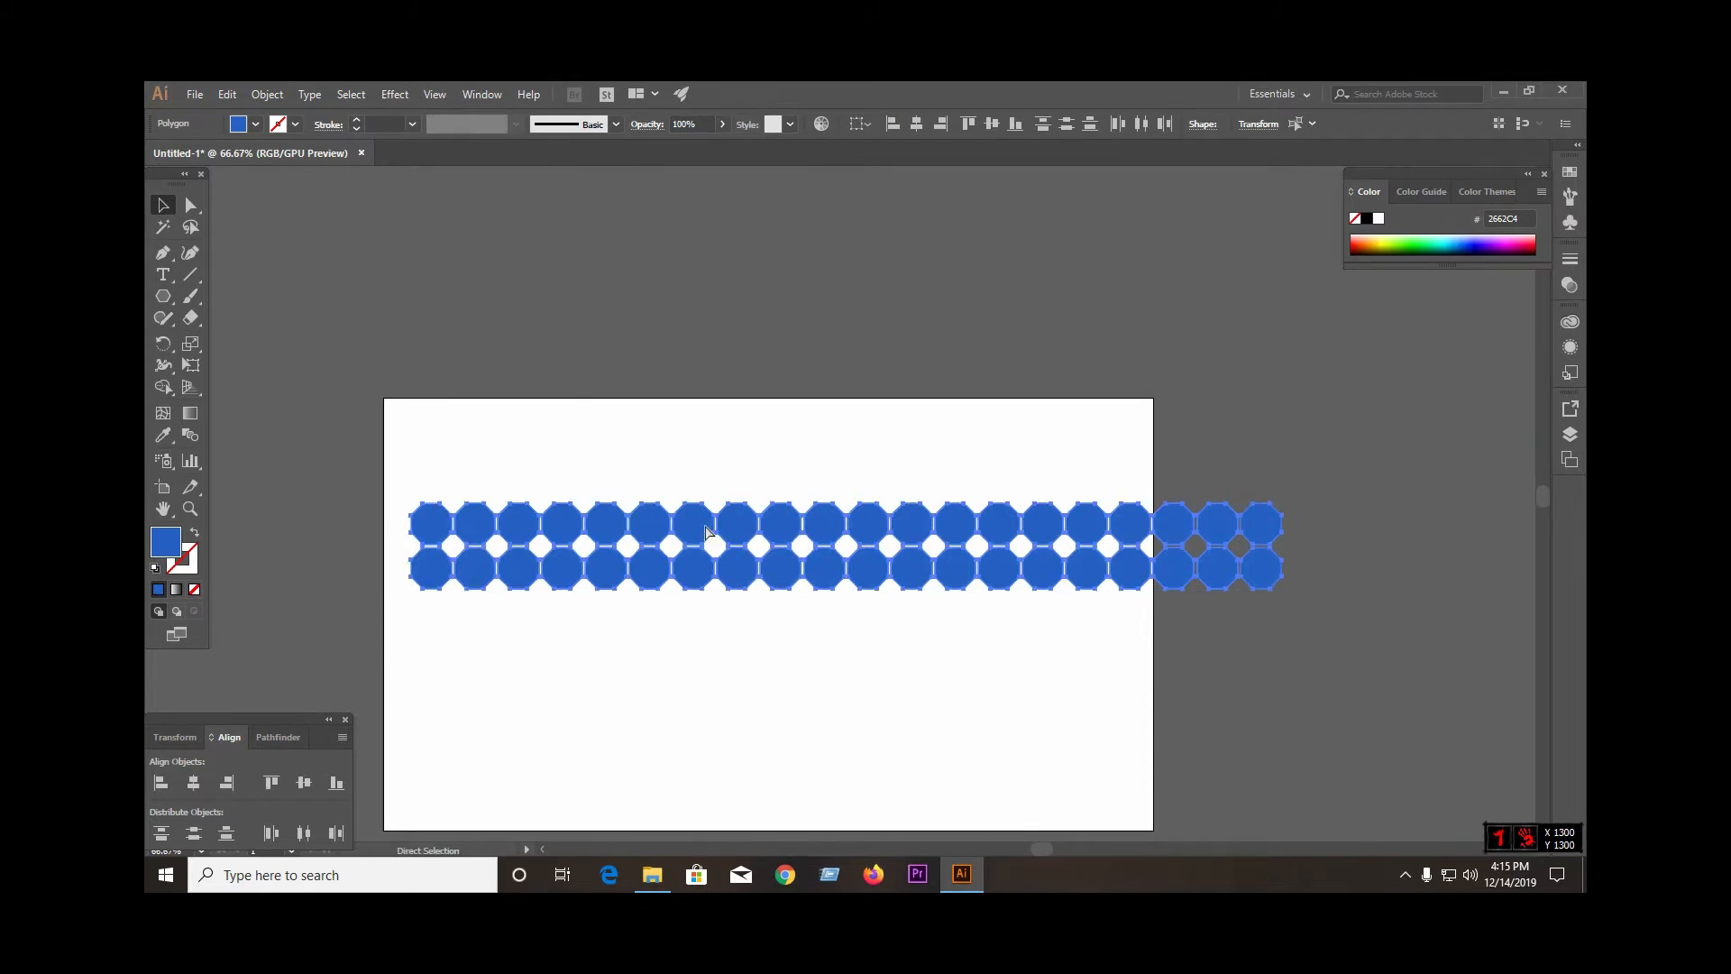
left_click_drag(706, 532, 704, 450)
left_click(827, 713)
left_click_drag(1218, 611, 434, 413)
left_click_drag(732, 449, 730, 634)
scroll(635, 614, "down", 2)
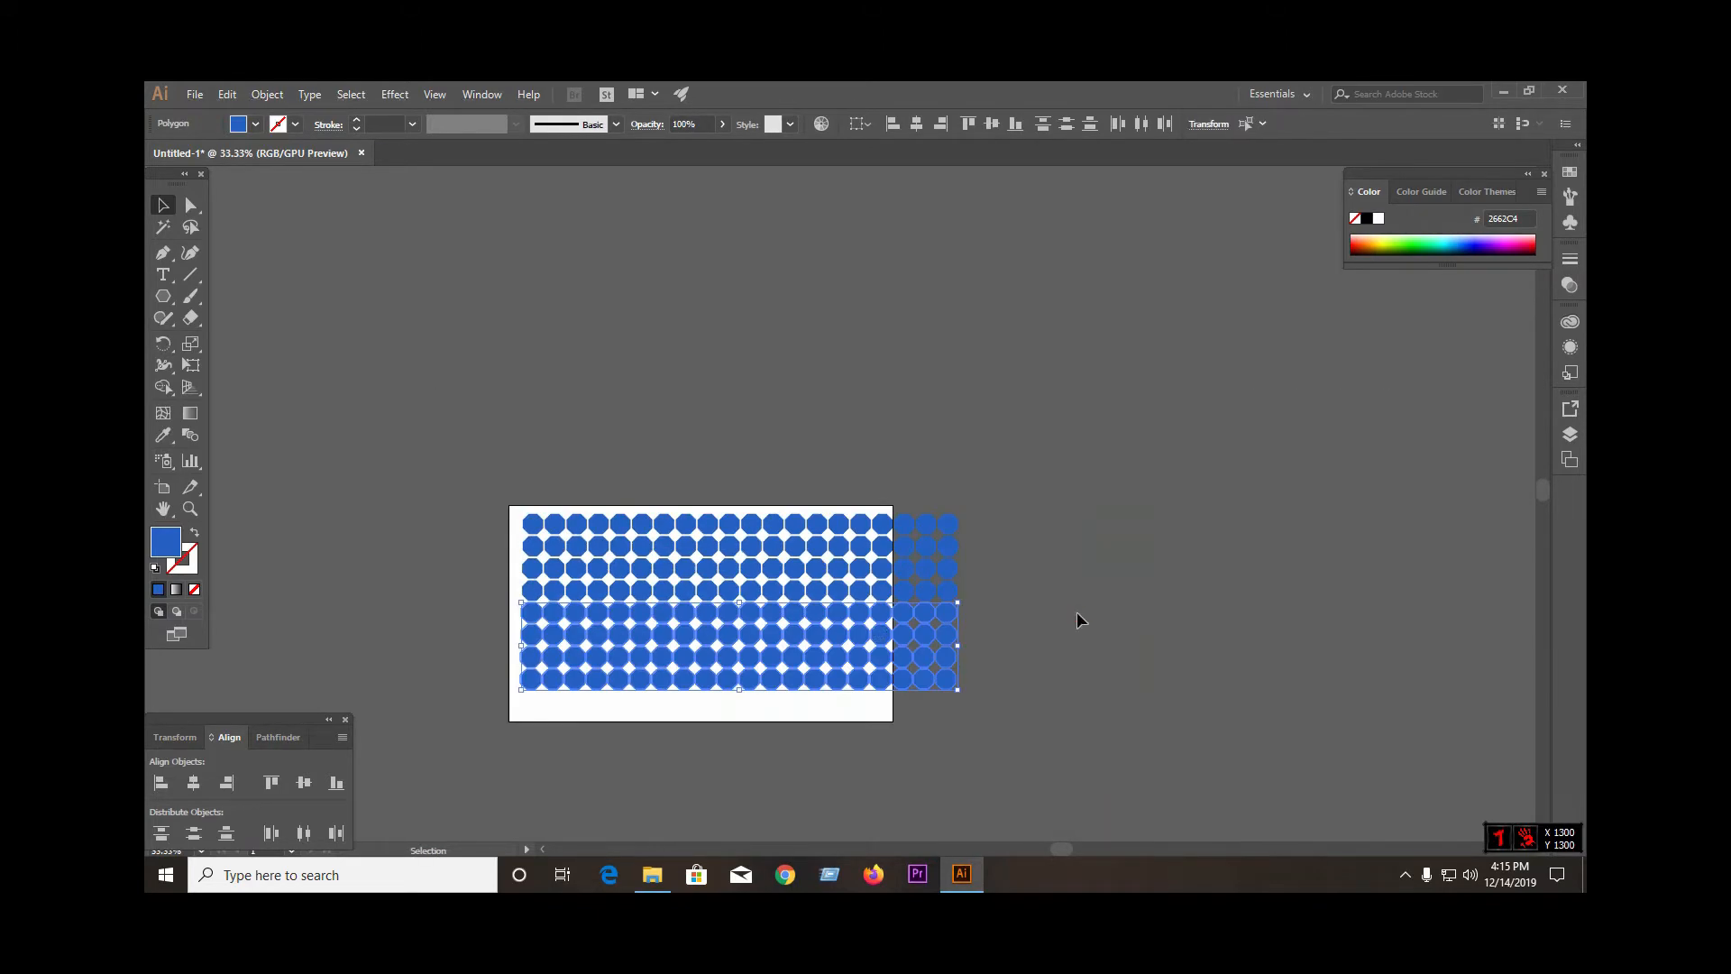
Select all the octagon rows and group them into one object
left_click(1076, 611)
key("ctrl+a")
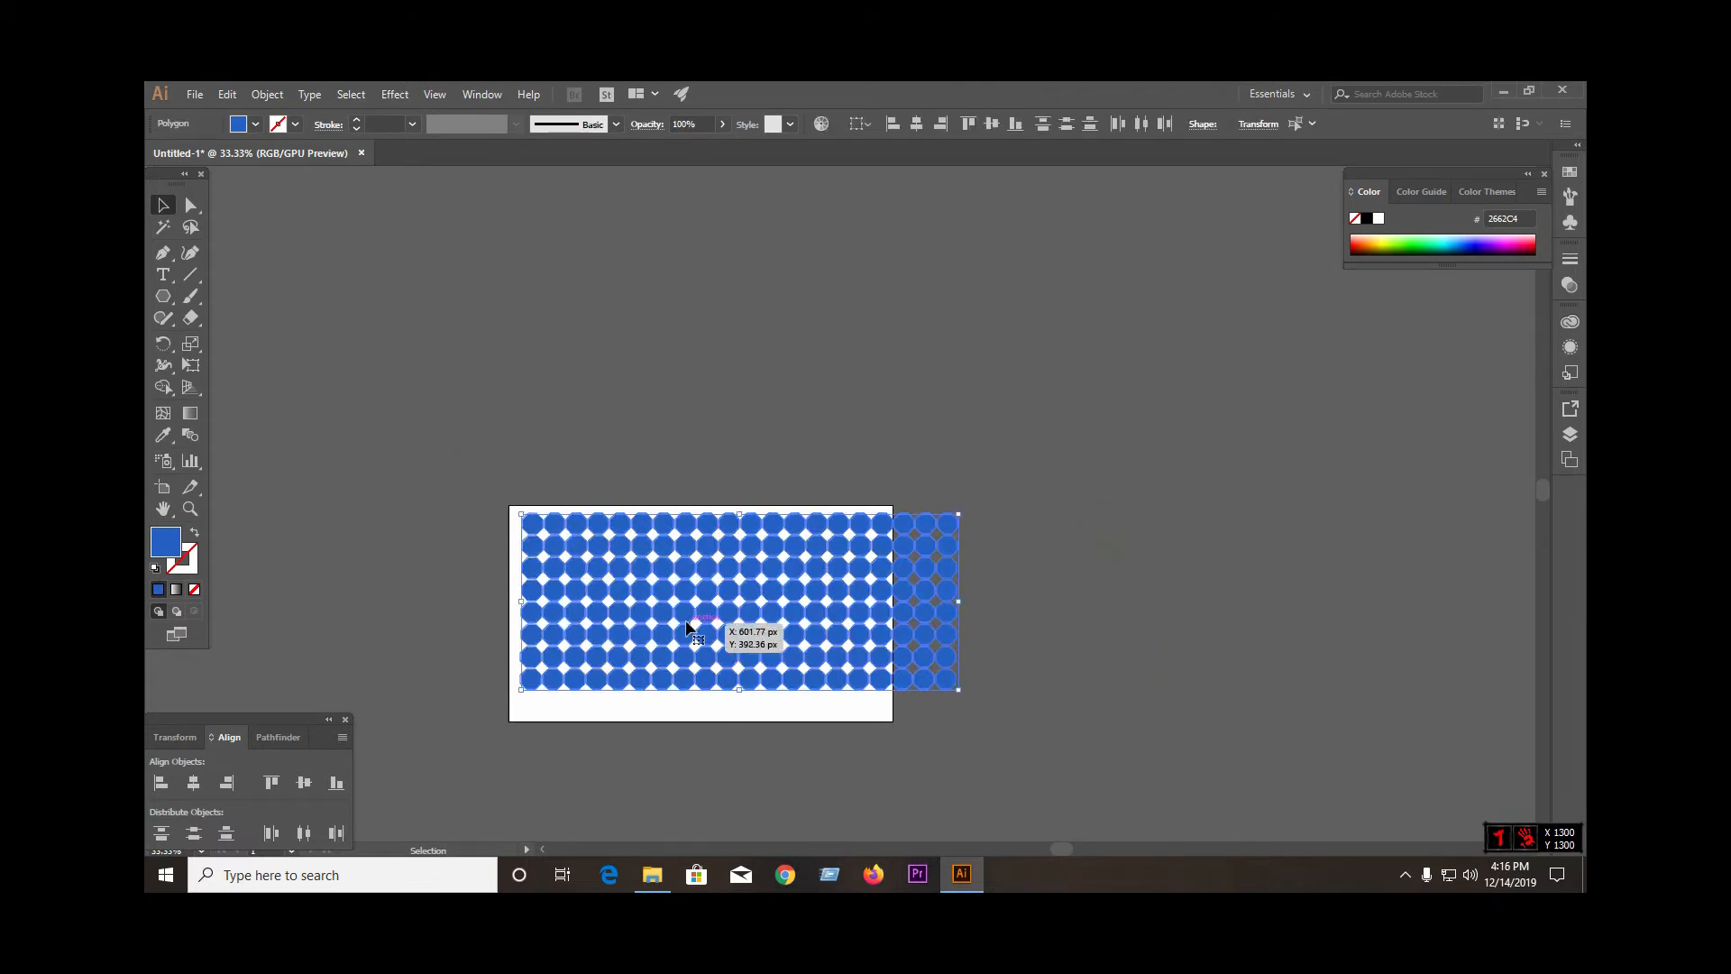
scroll(721, 613, "down", 2)
scroll(685, 586, "up", 2)
right_click(604, 459)
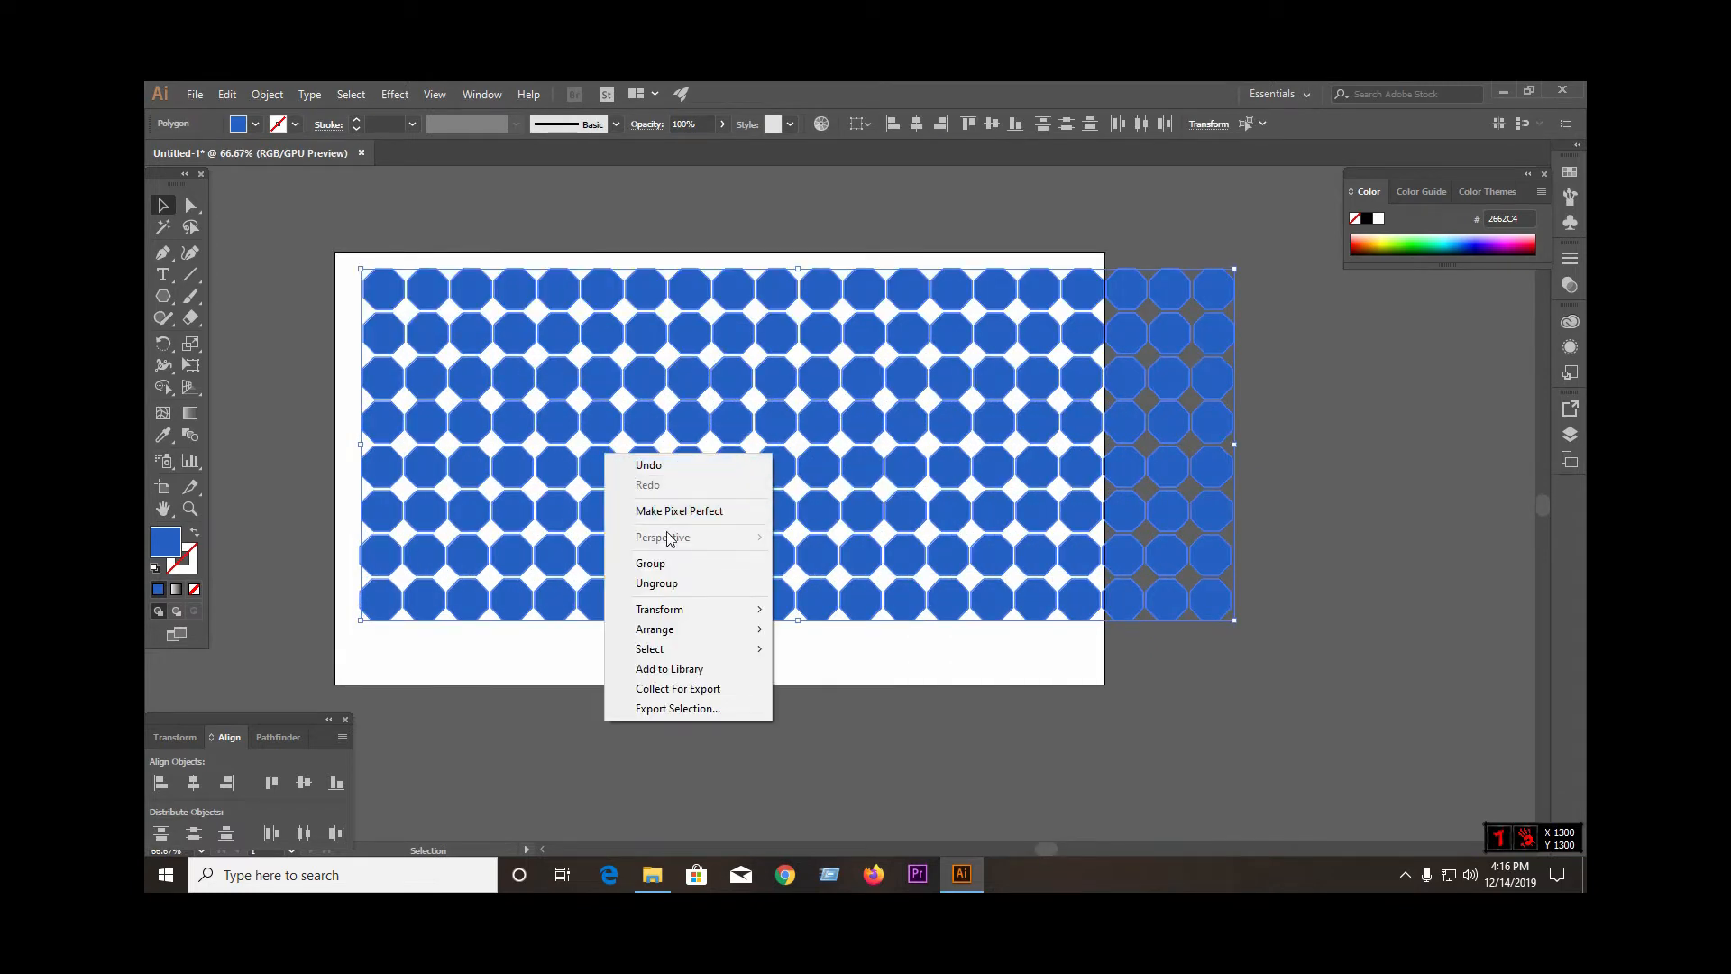
left_click(682, 559)
left_click(1000, 696)
Scale the grouped octagon grid down to about 939 by 378 px and place it outside the artboard's right edge
left_click(1139, 564)
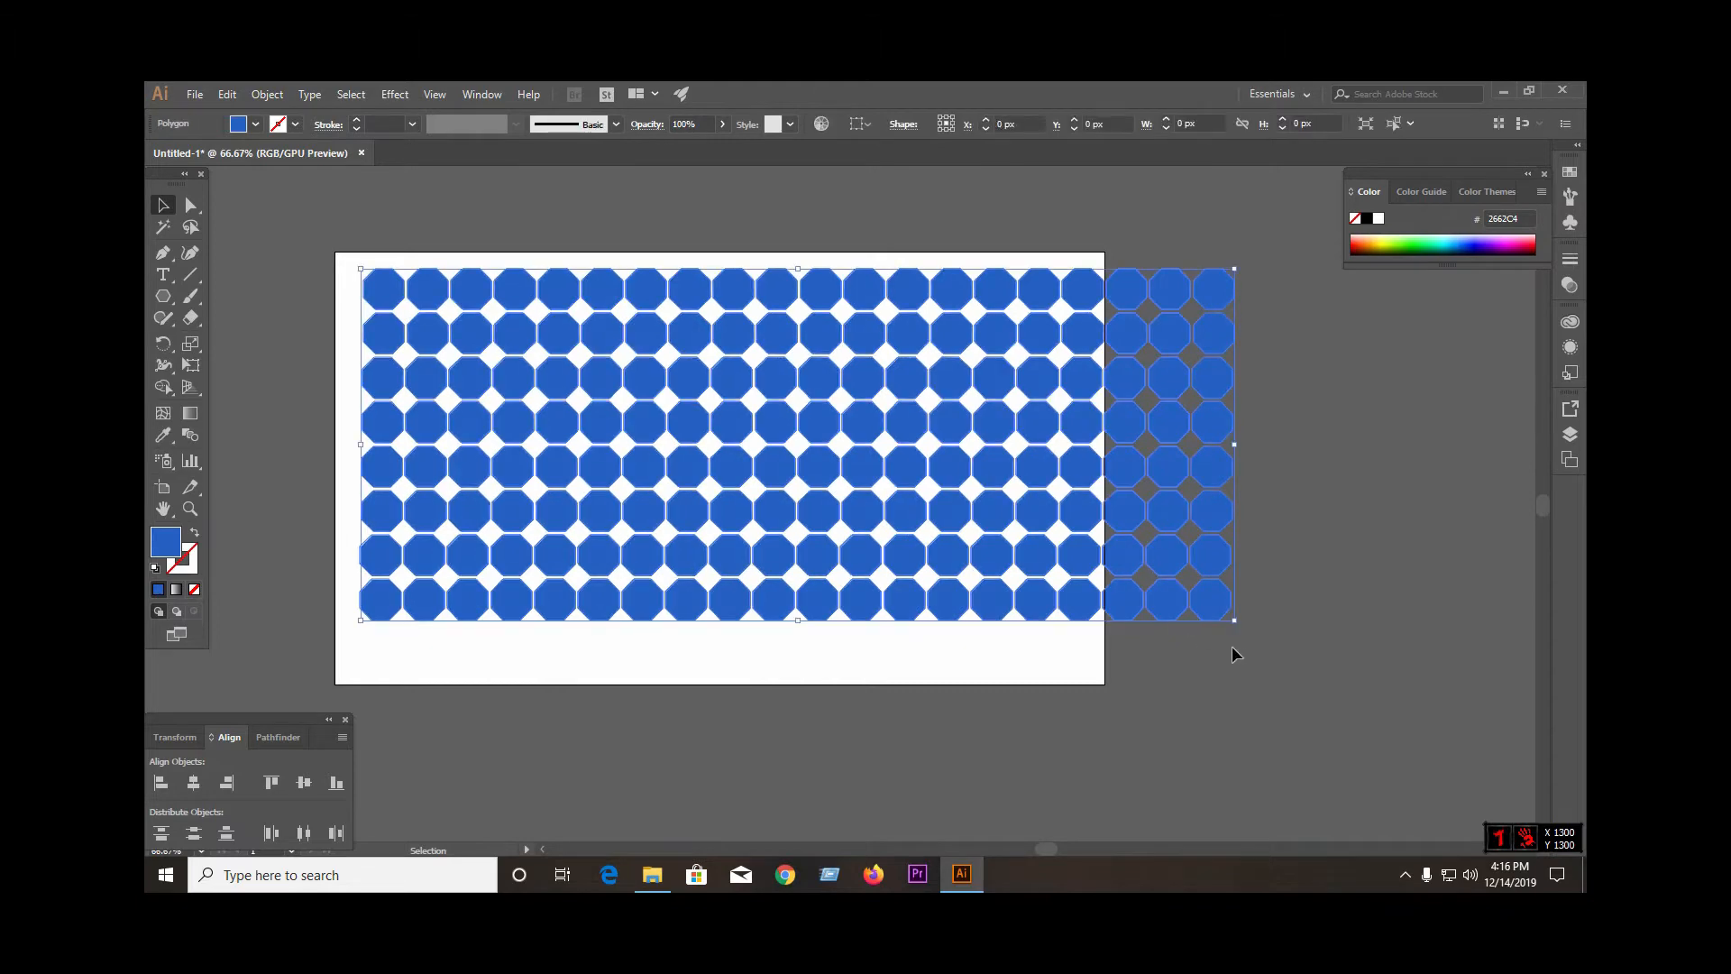
left_click_drag(1233, 622, 1079, 557)
left_click_drag(969, 521, 1348, 546)
scroll(356, 558, "down", 1)
left_click_drag(1064, 514, 1294, 478)
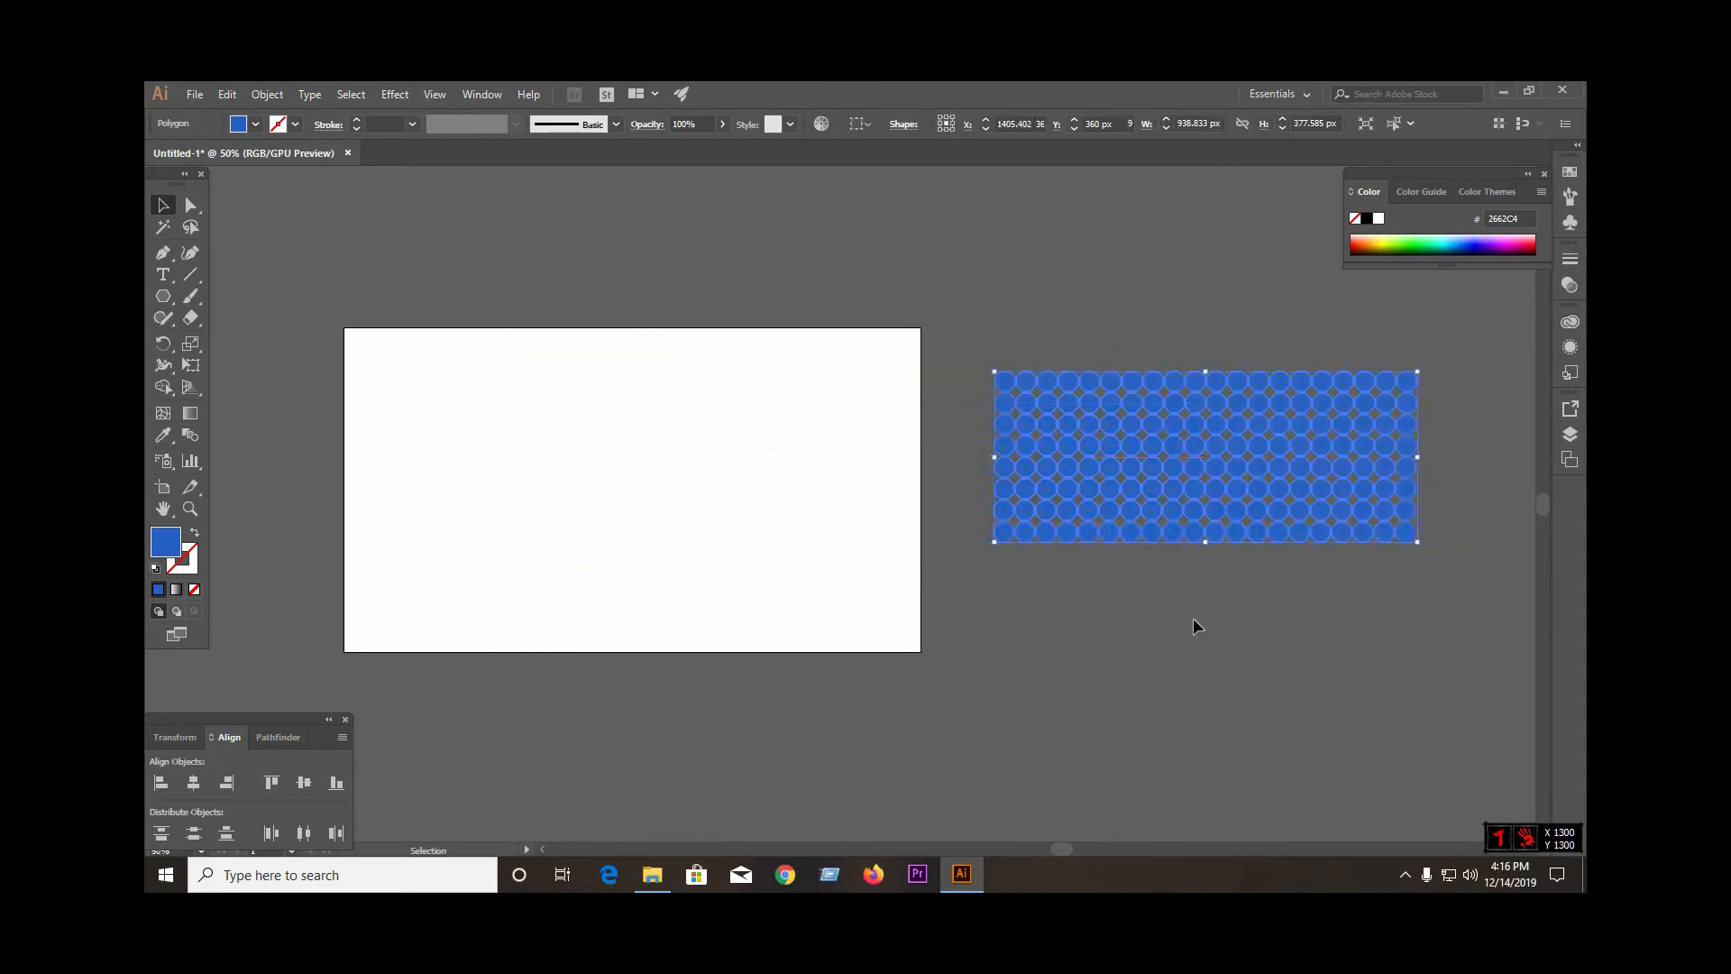
left_click(1192, 622)
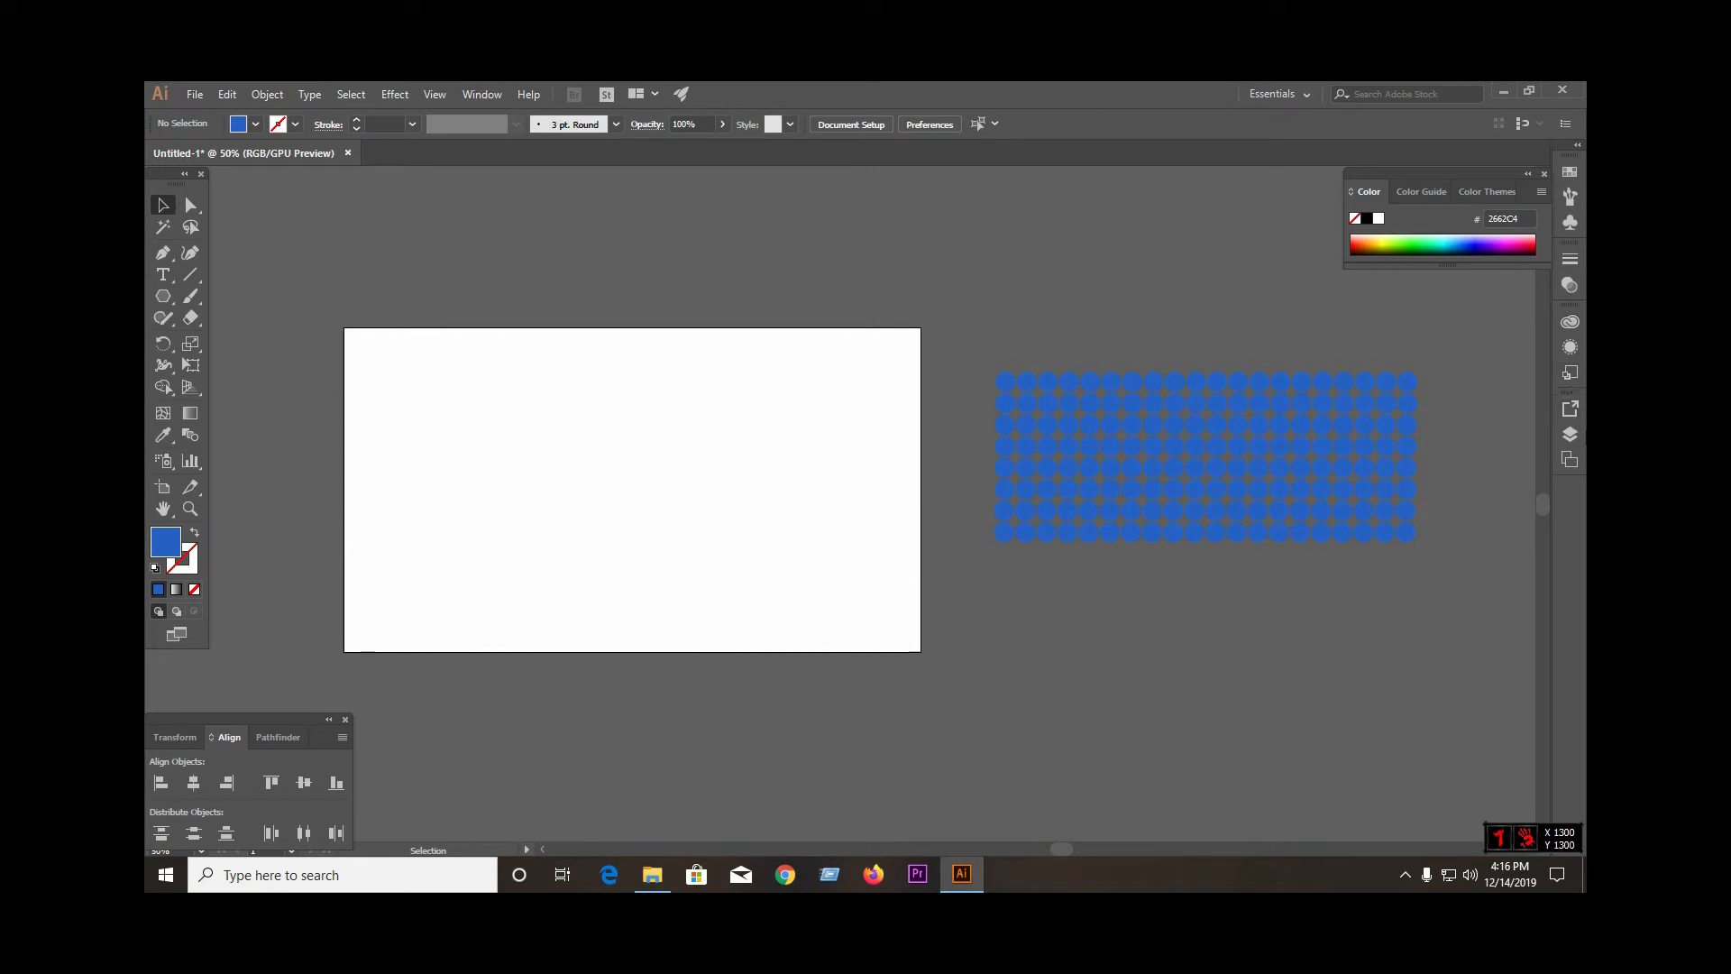
Save the octagon grid as a new dynamic symbol named logo
left_click(1575, 354)
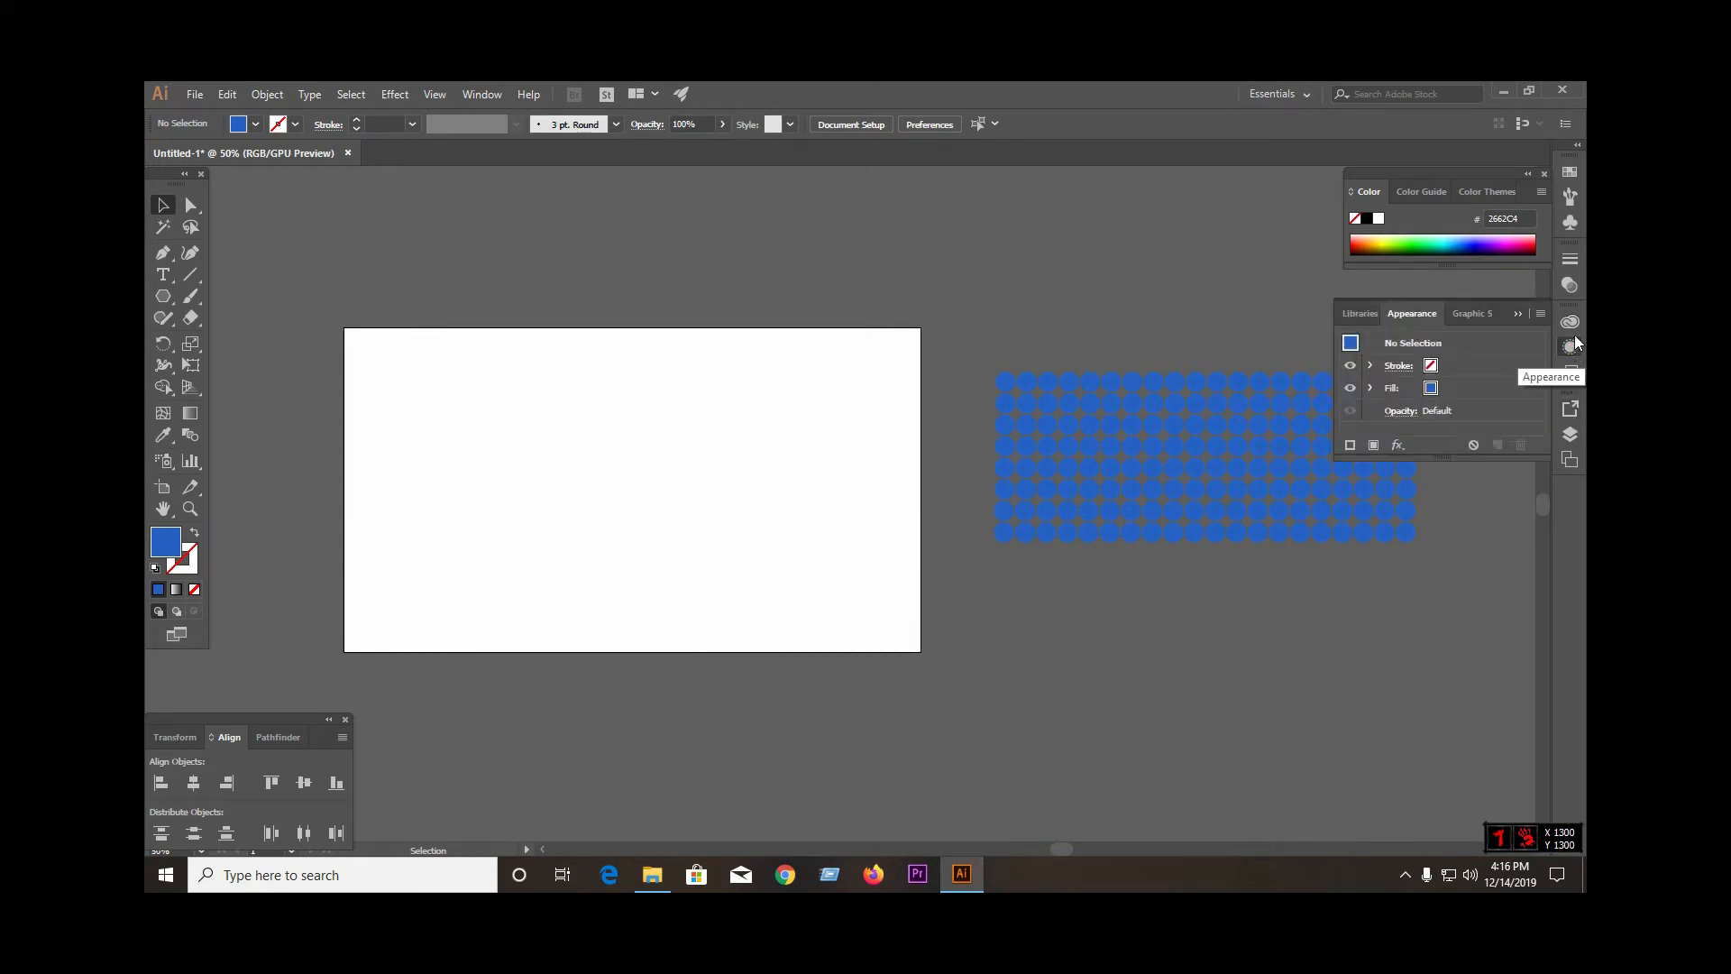
left_click(1572, 294)
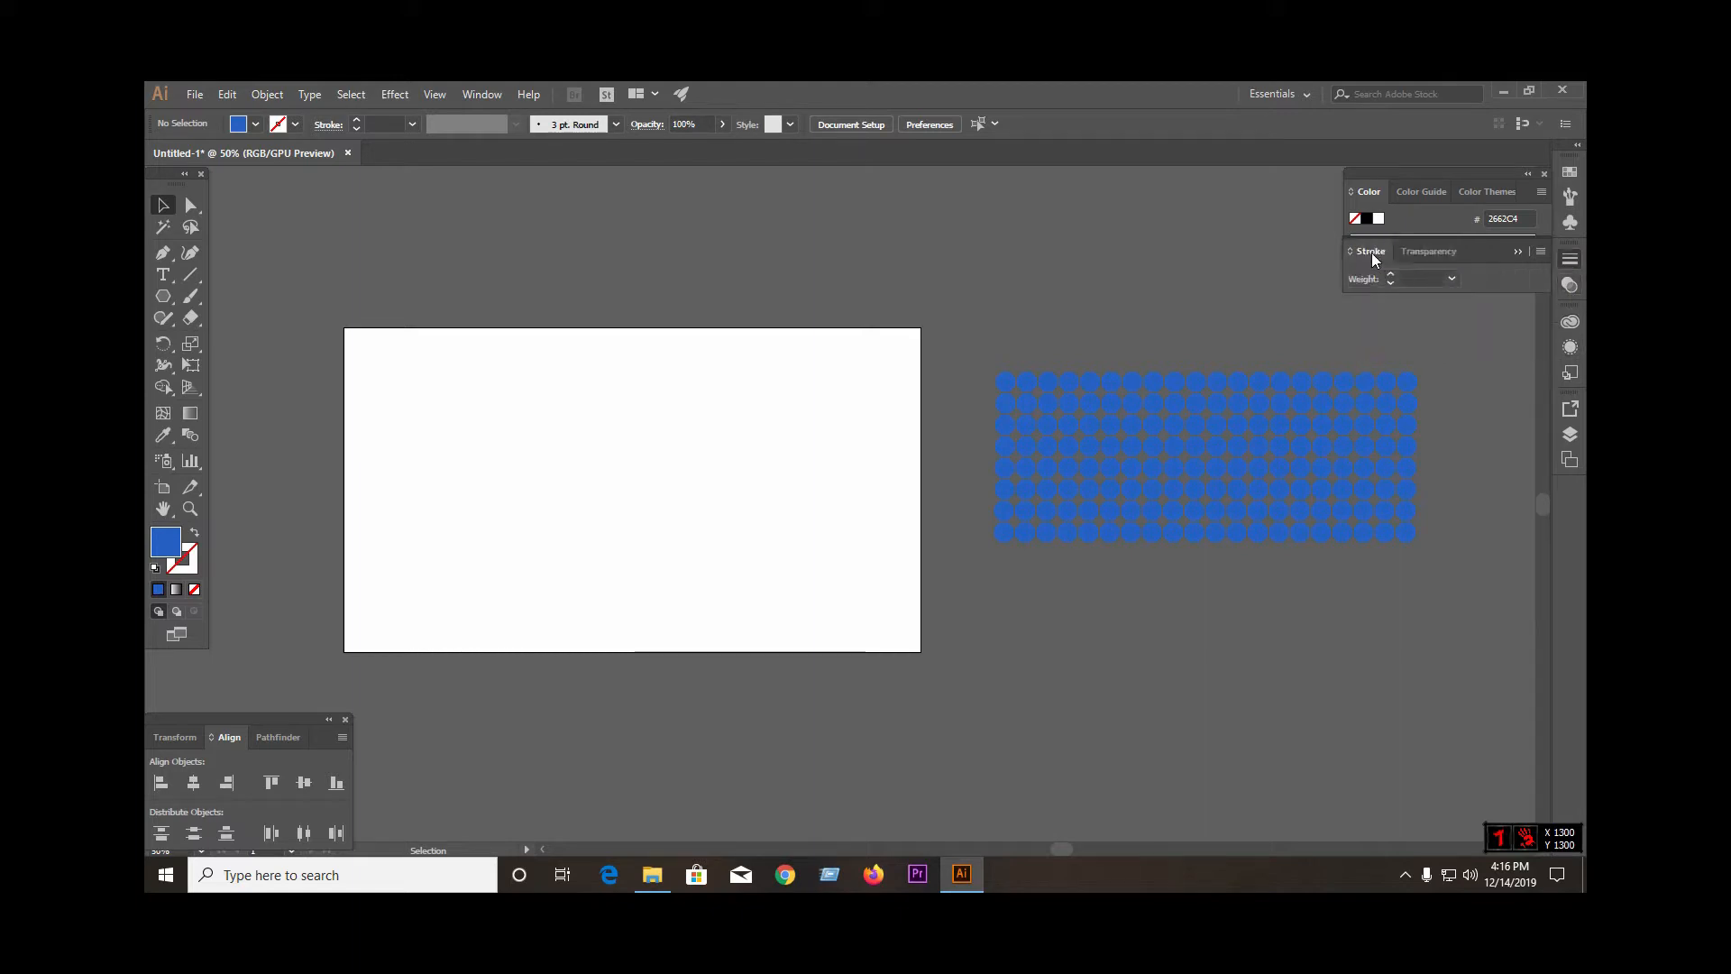
left_click(1570, 224)
left_click_drag(1334, 408, 1438, 246)
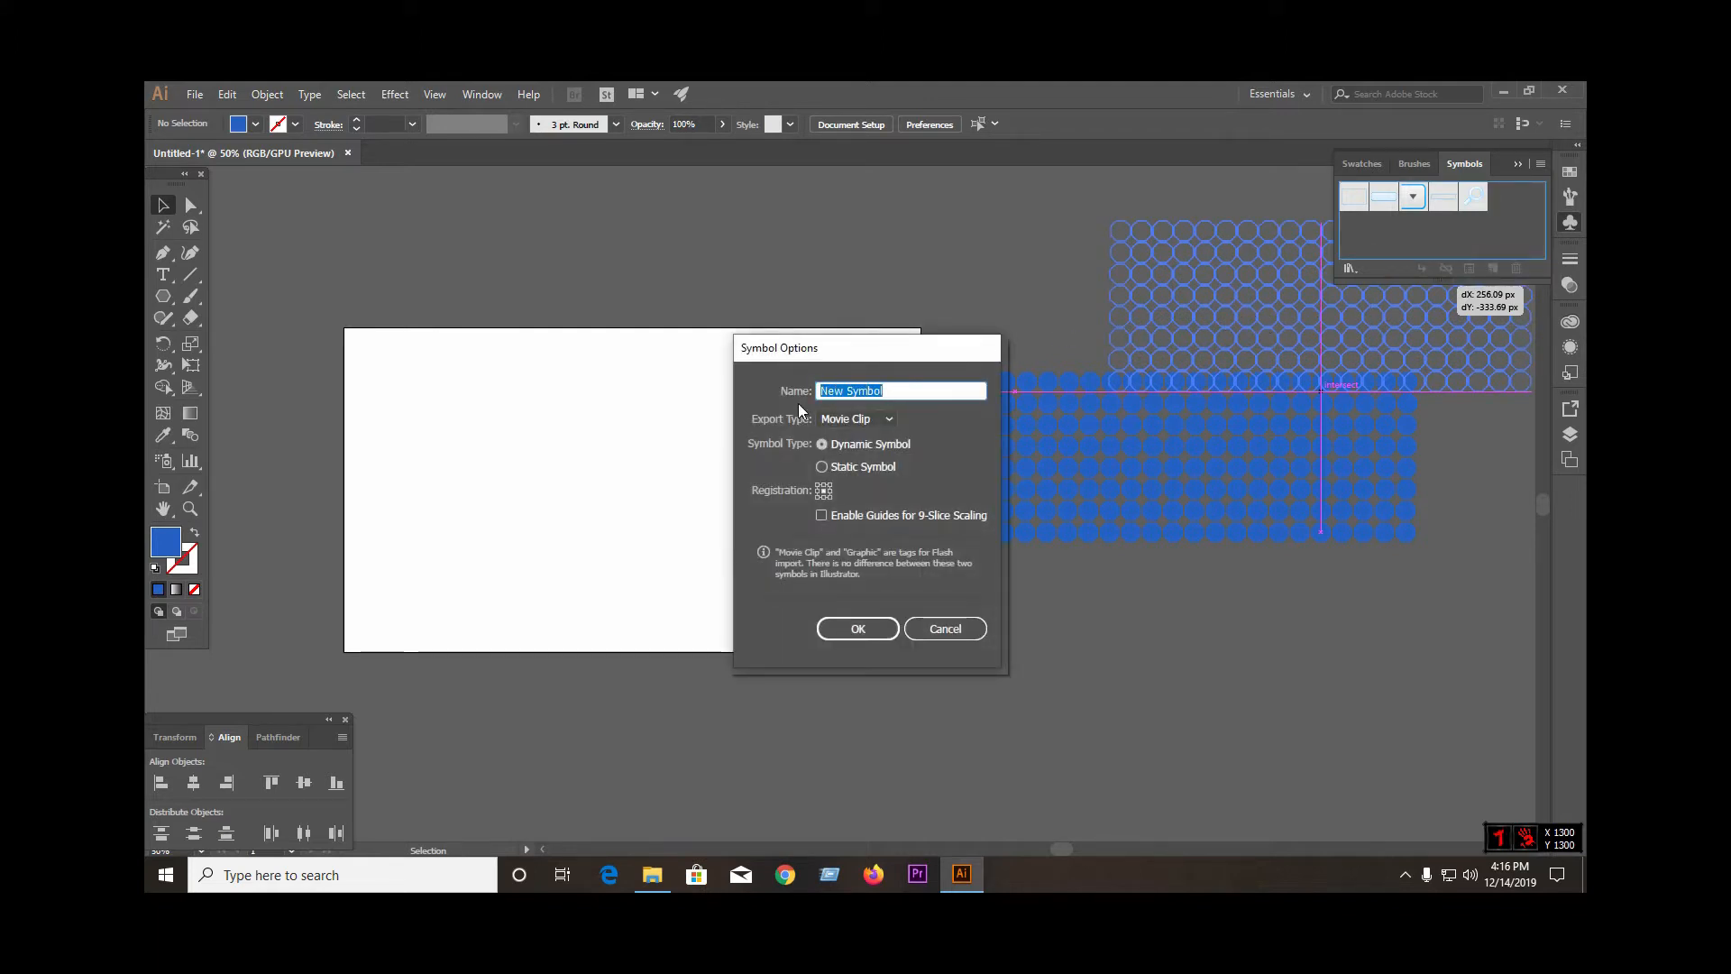
type("logo")
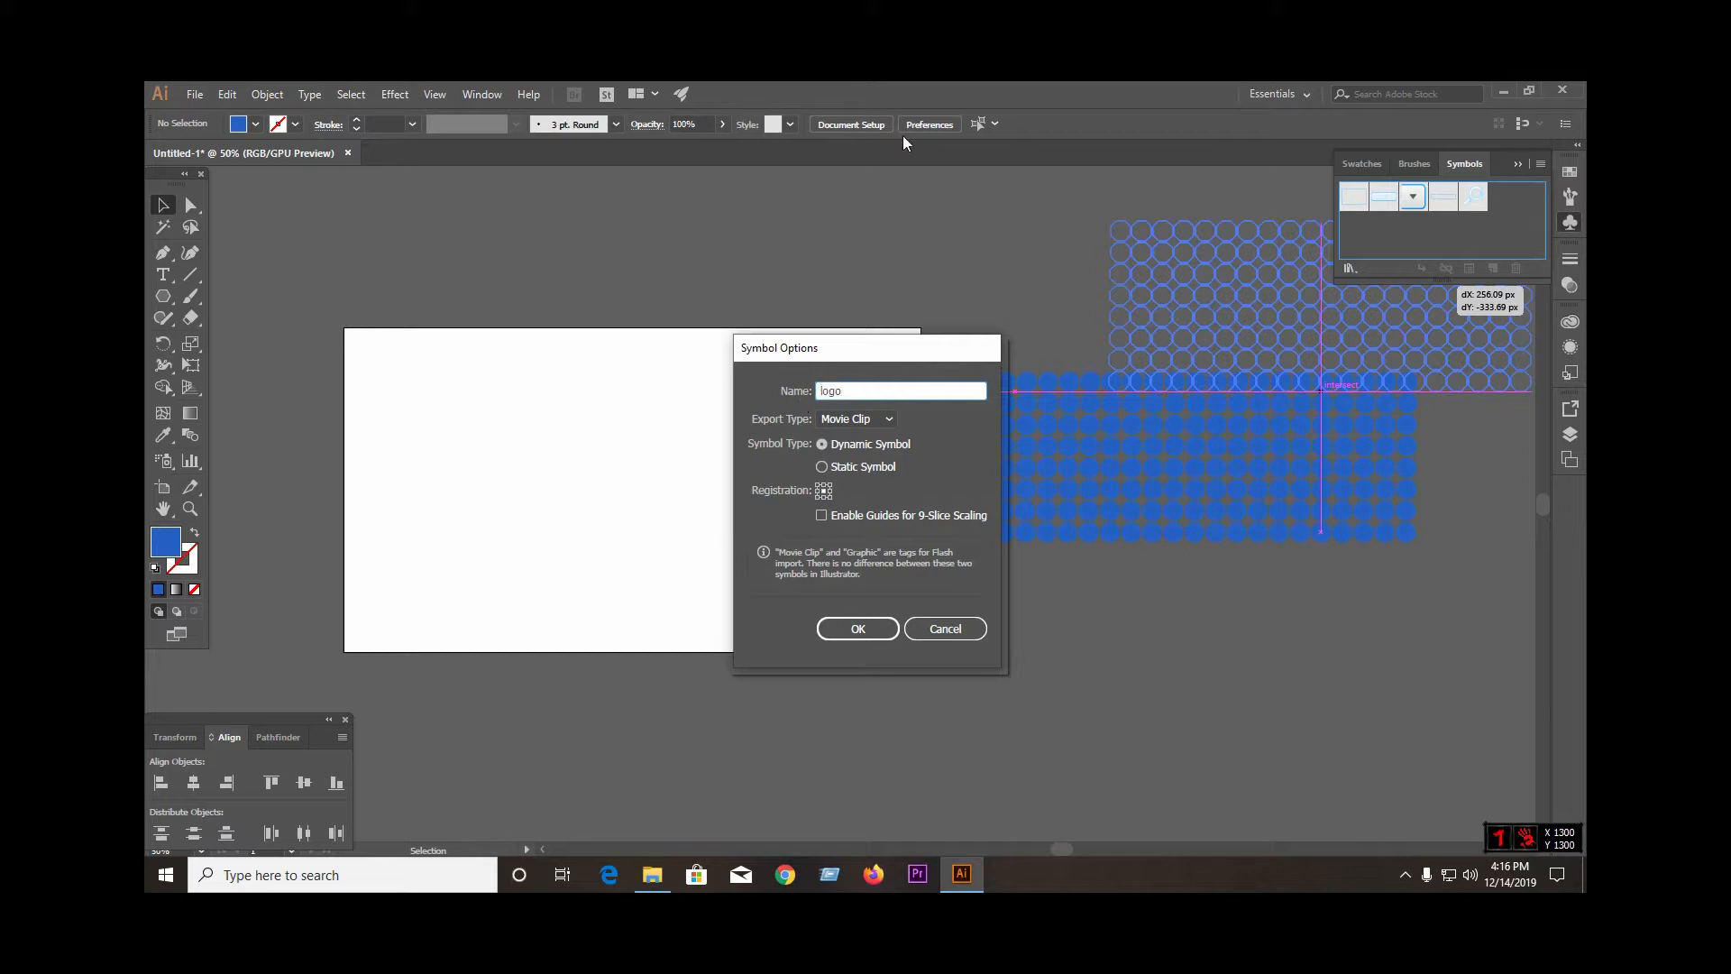
left_click(855, 629)
left_click(1187, 599)
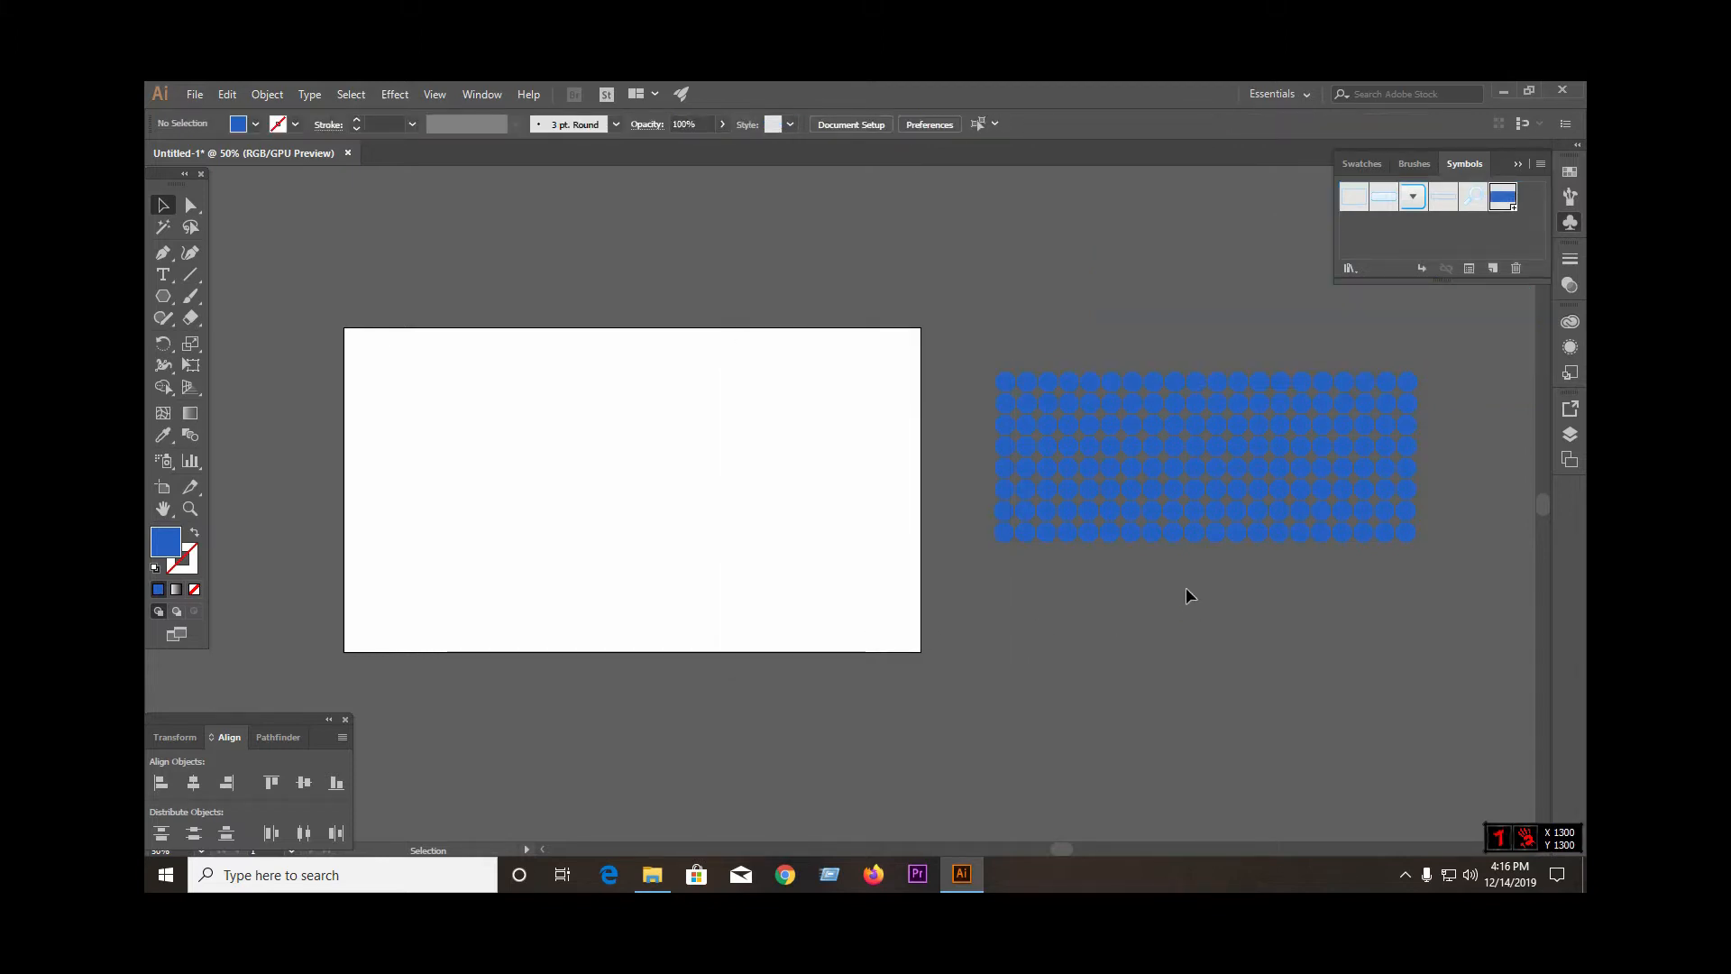
Draw a blue circle about 421 px in diameter near the middle of the artboard
left_click(154, 295)
left_click(243, 339)
left_click_drag(625, 467, 662, 562)
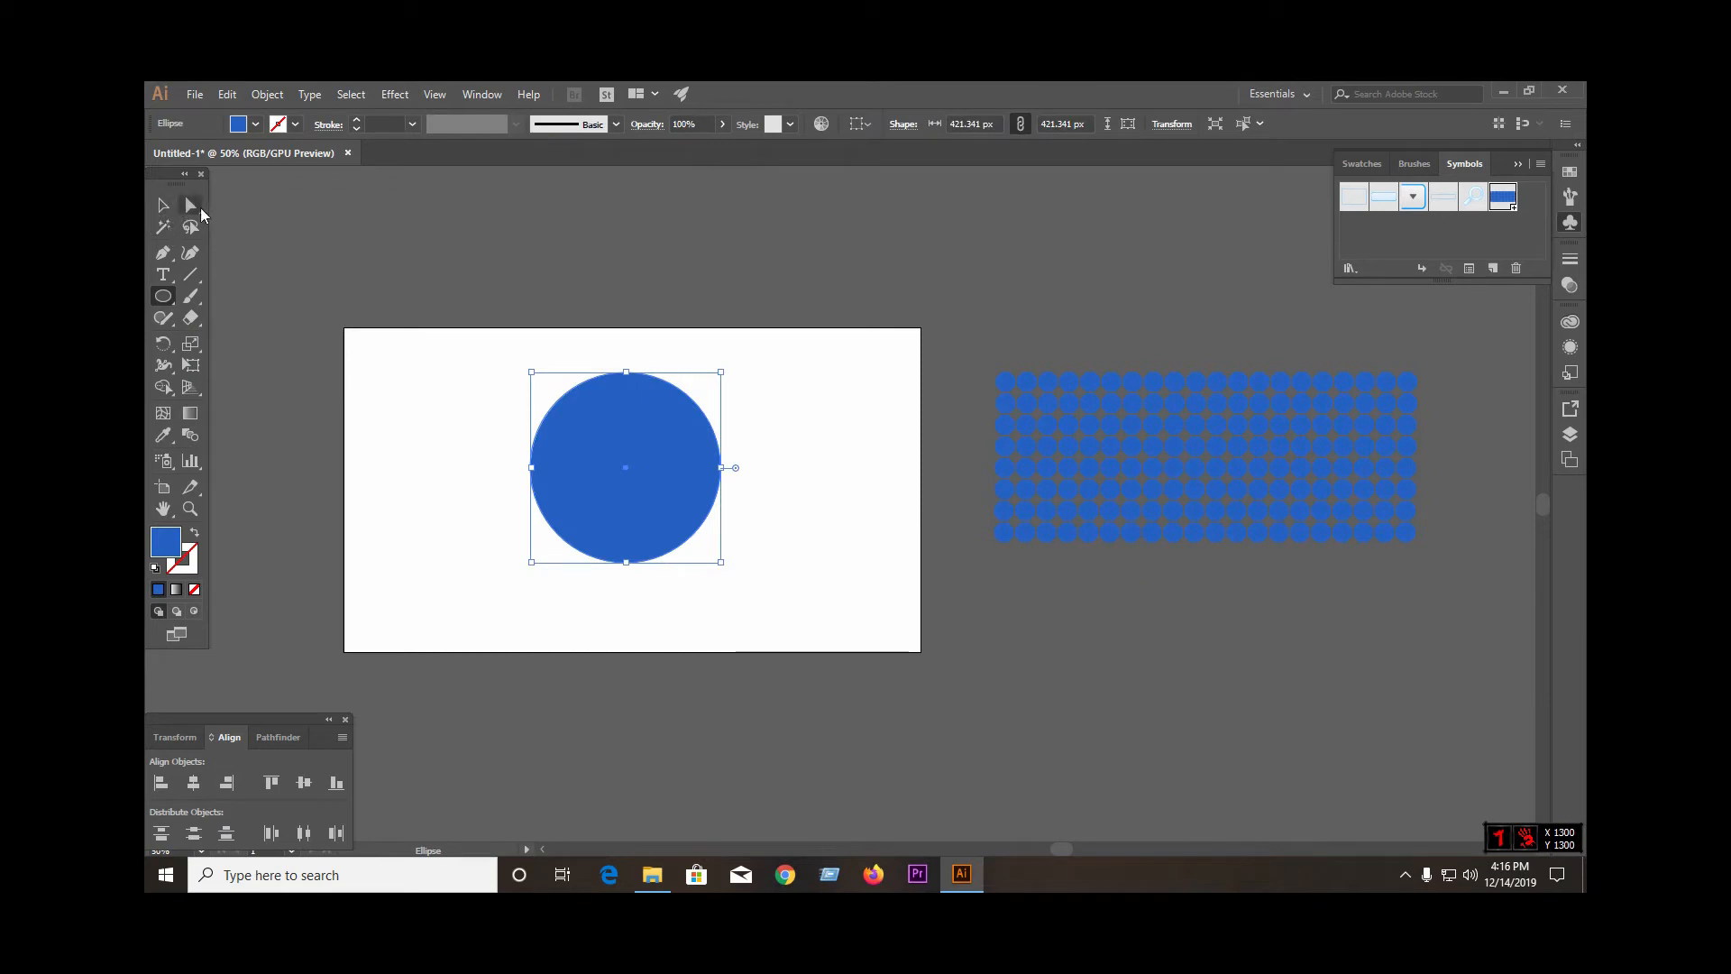
Delete the circle's right anchor point to leave a half circle, and move it toward the artboard's right side
left_click(190, 206)
left_click(721, 467)
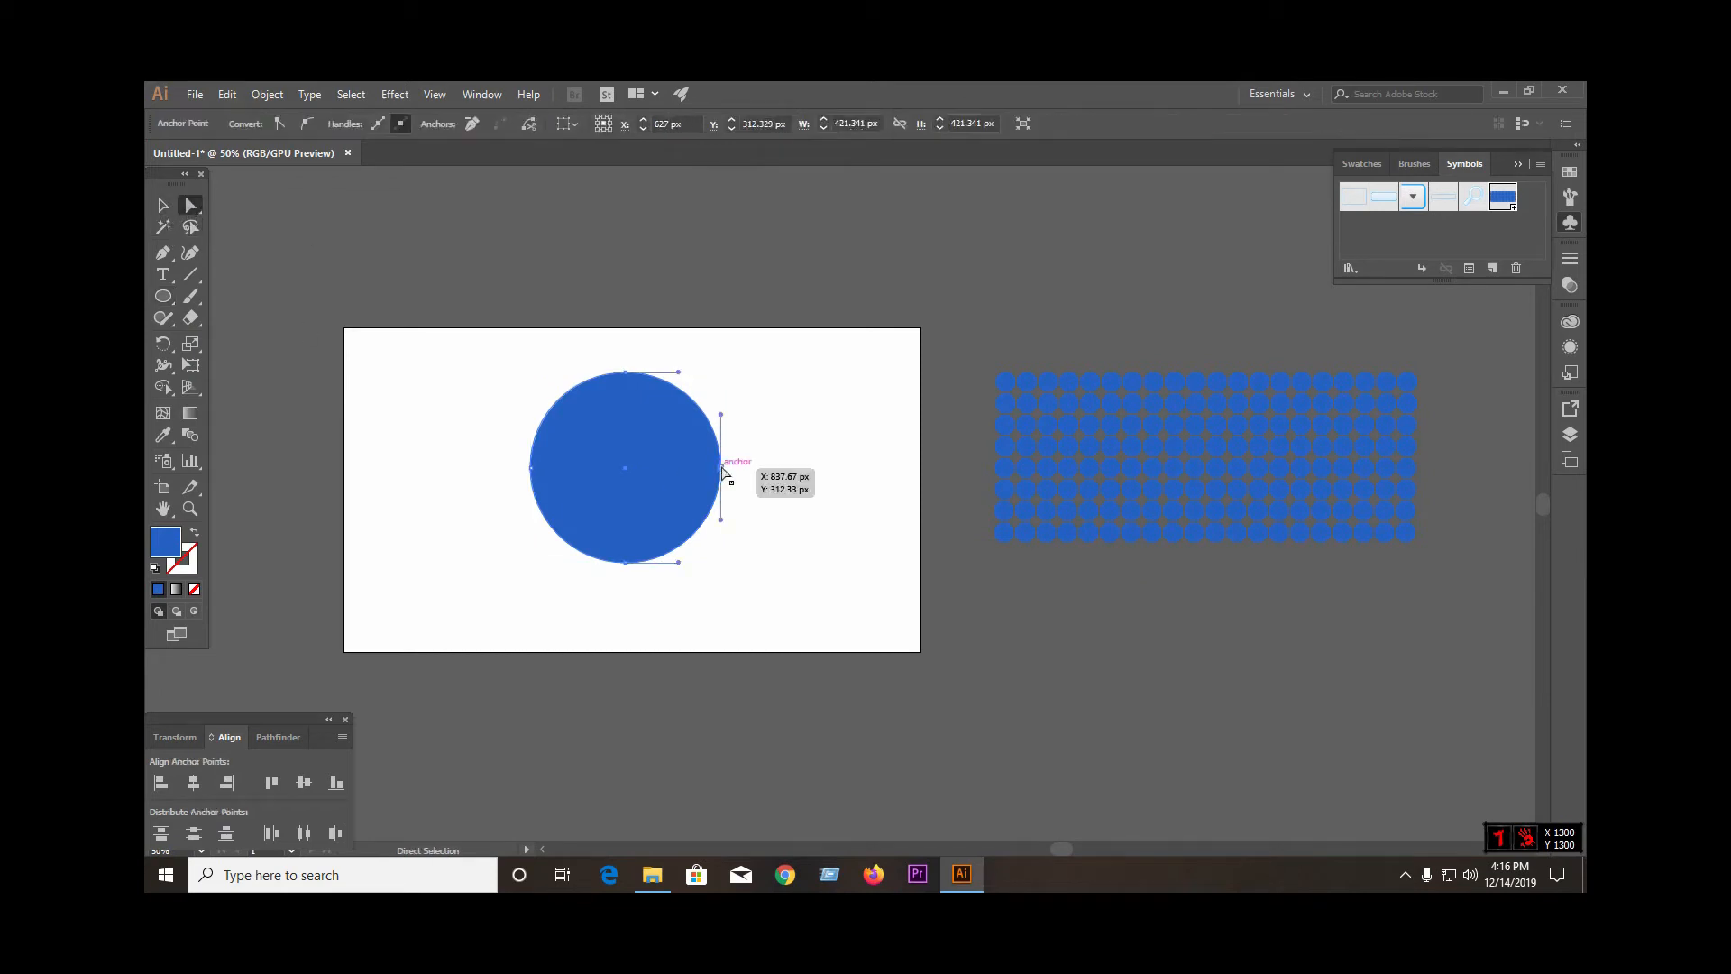
key("Delete")
key("v")
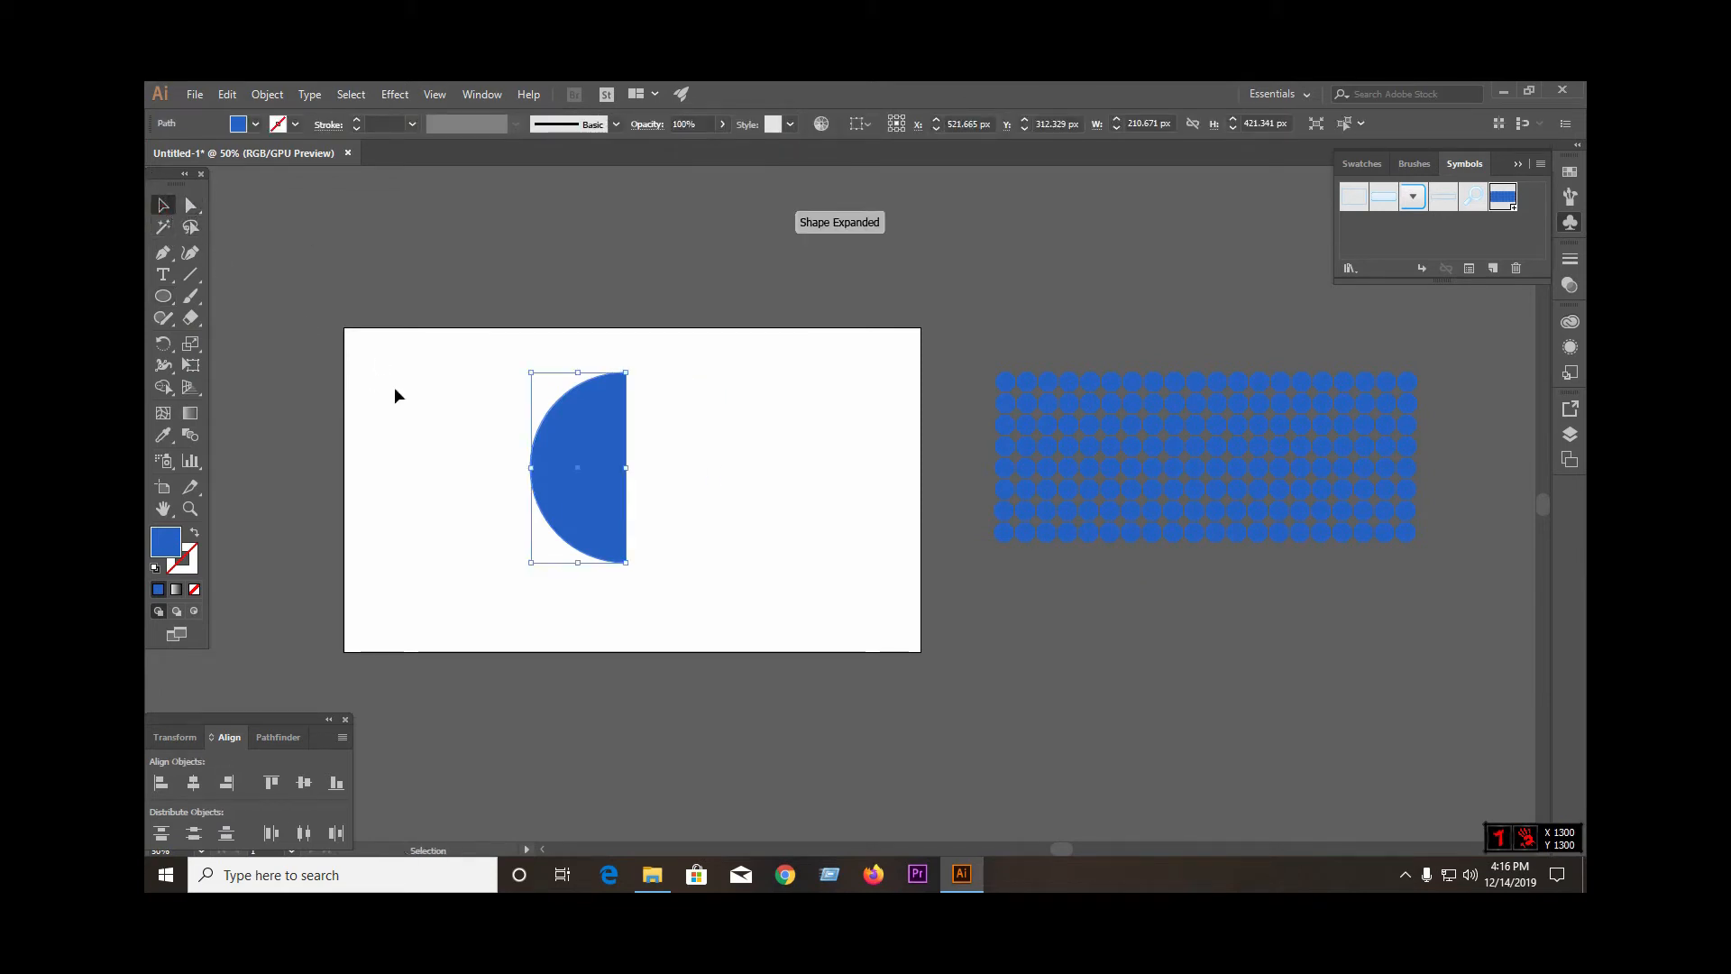
left_click_drag(464, 383, 784, 489)
scroll(634, 472, "up", 1)
left_click(396, 94)
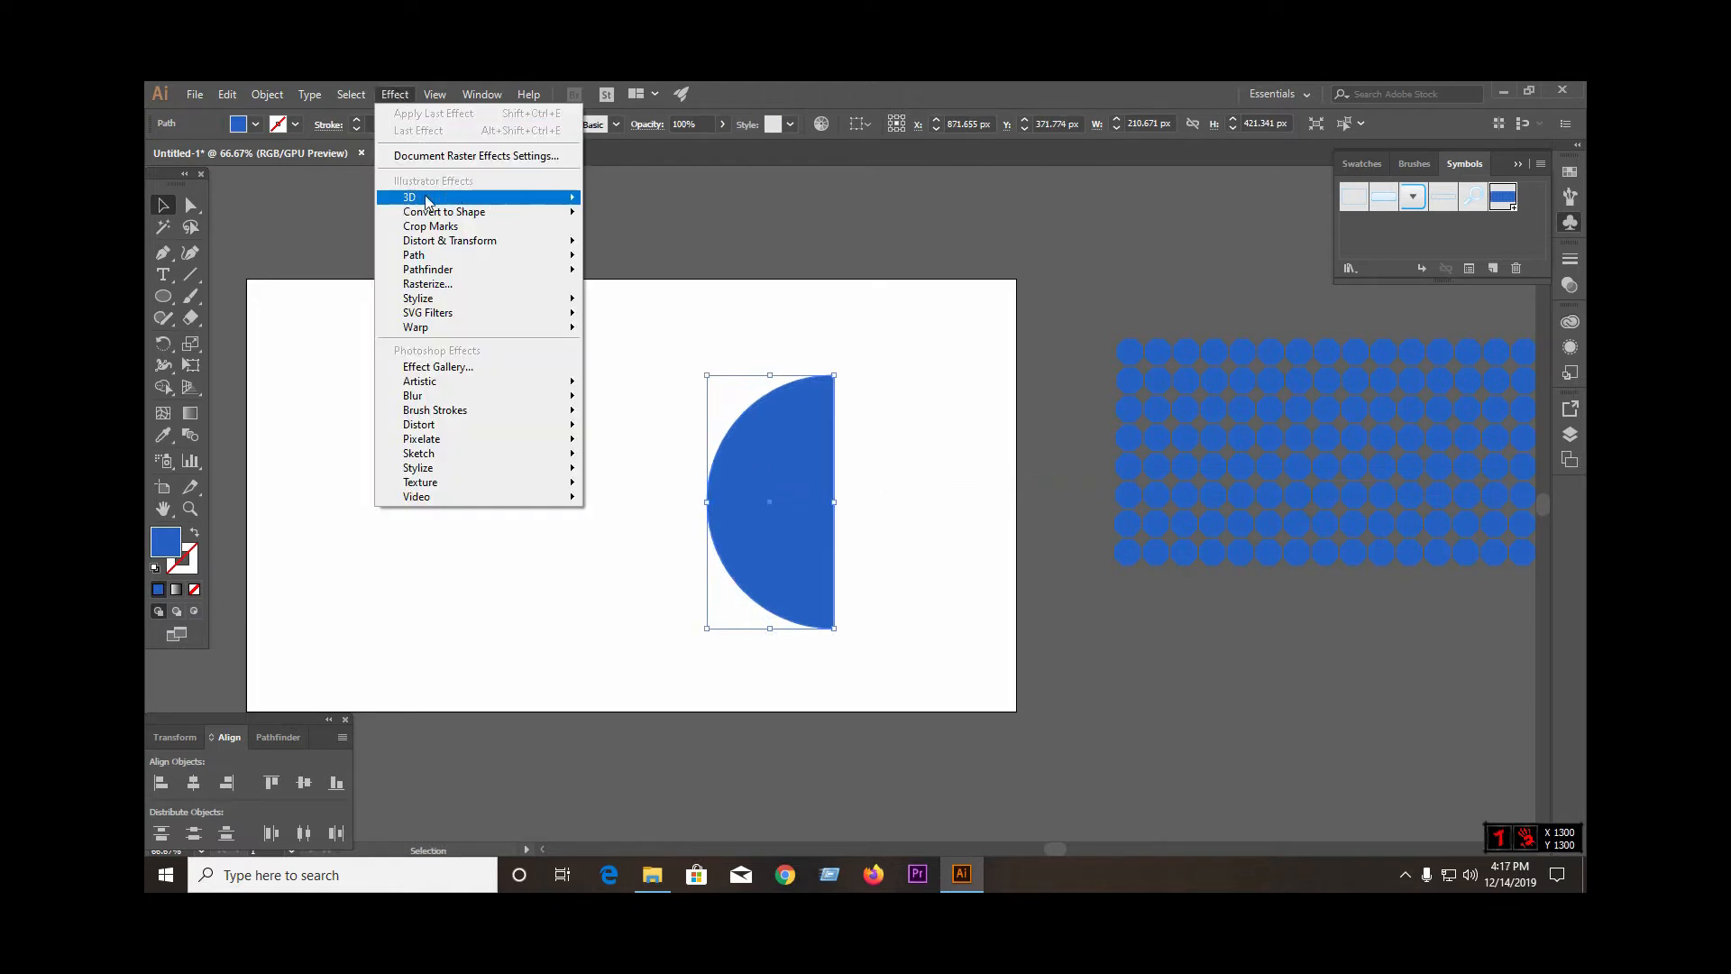
mouse_move(505, 196)
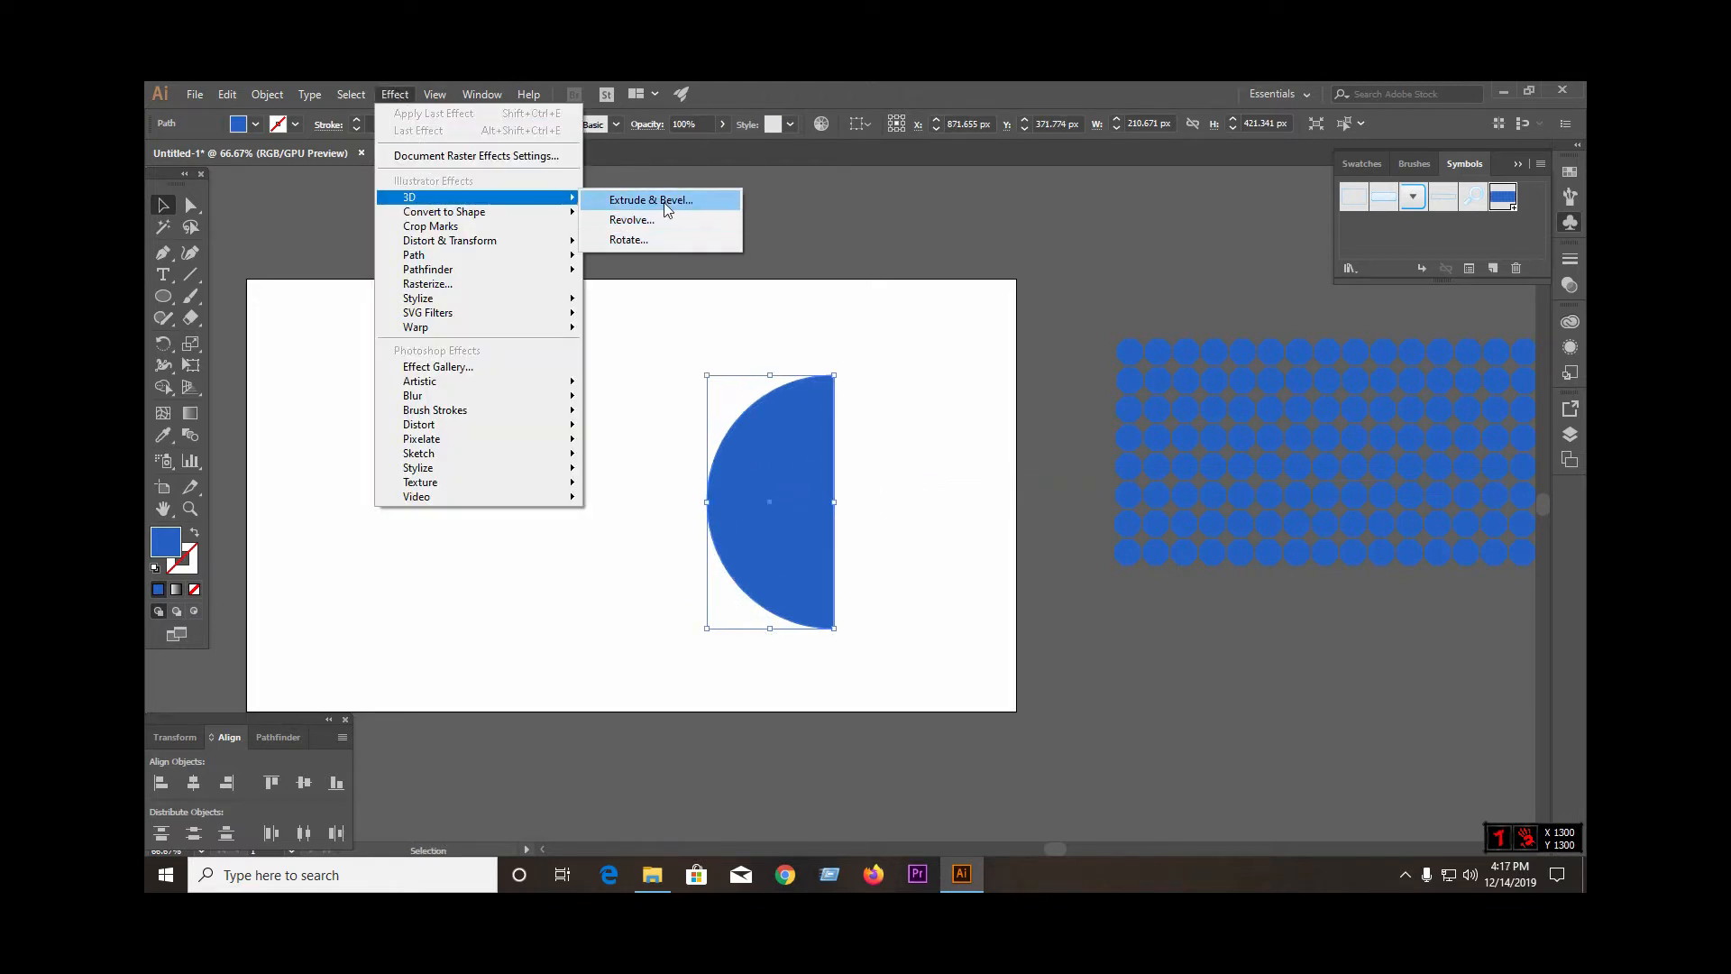
left_click(668, 208)
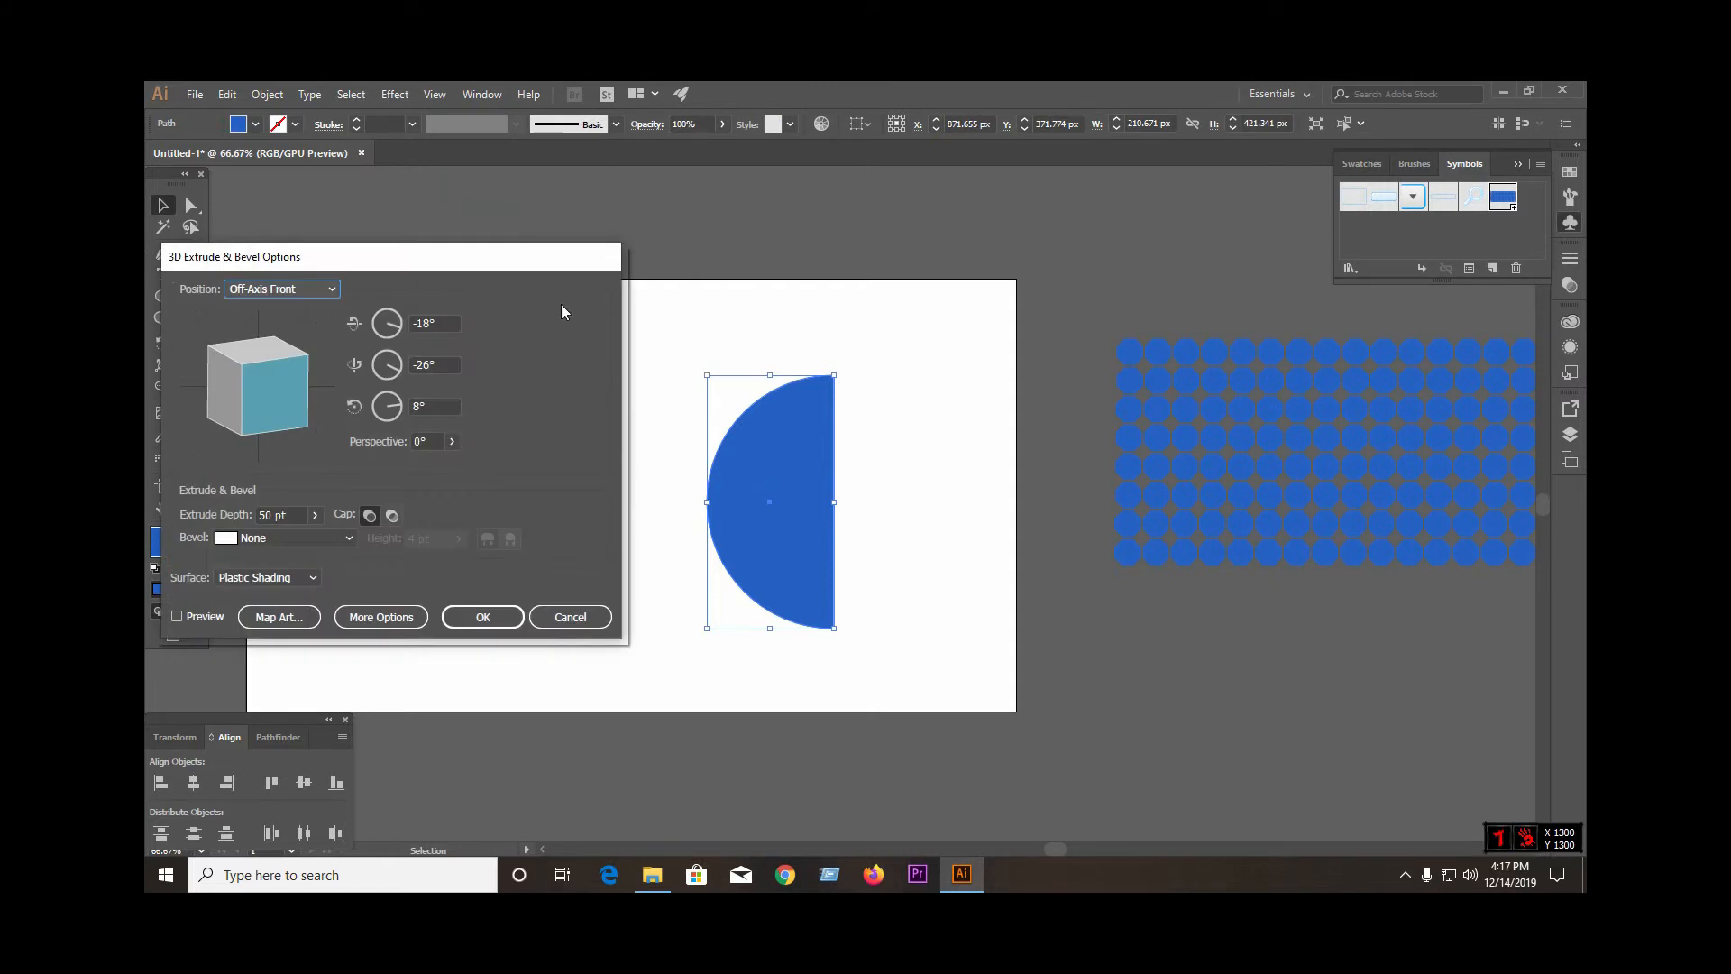
left_click(177, 617)
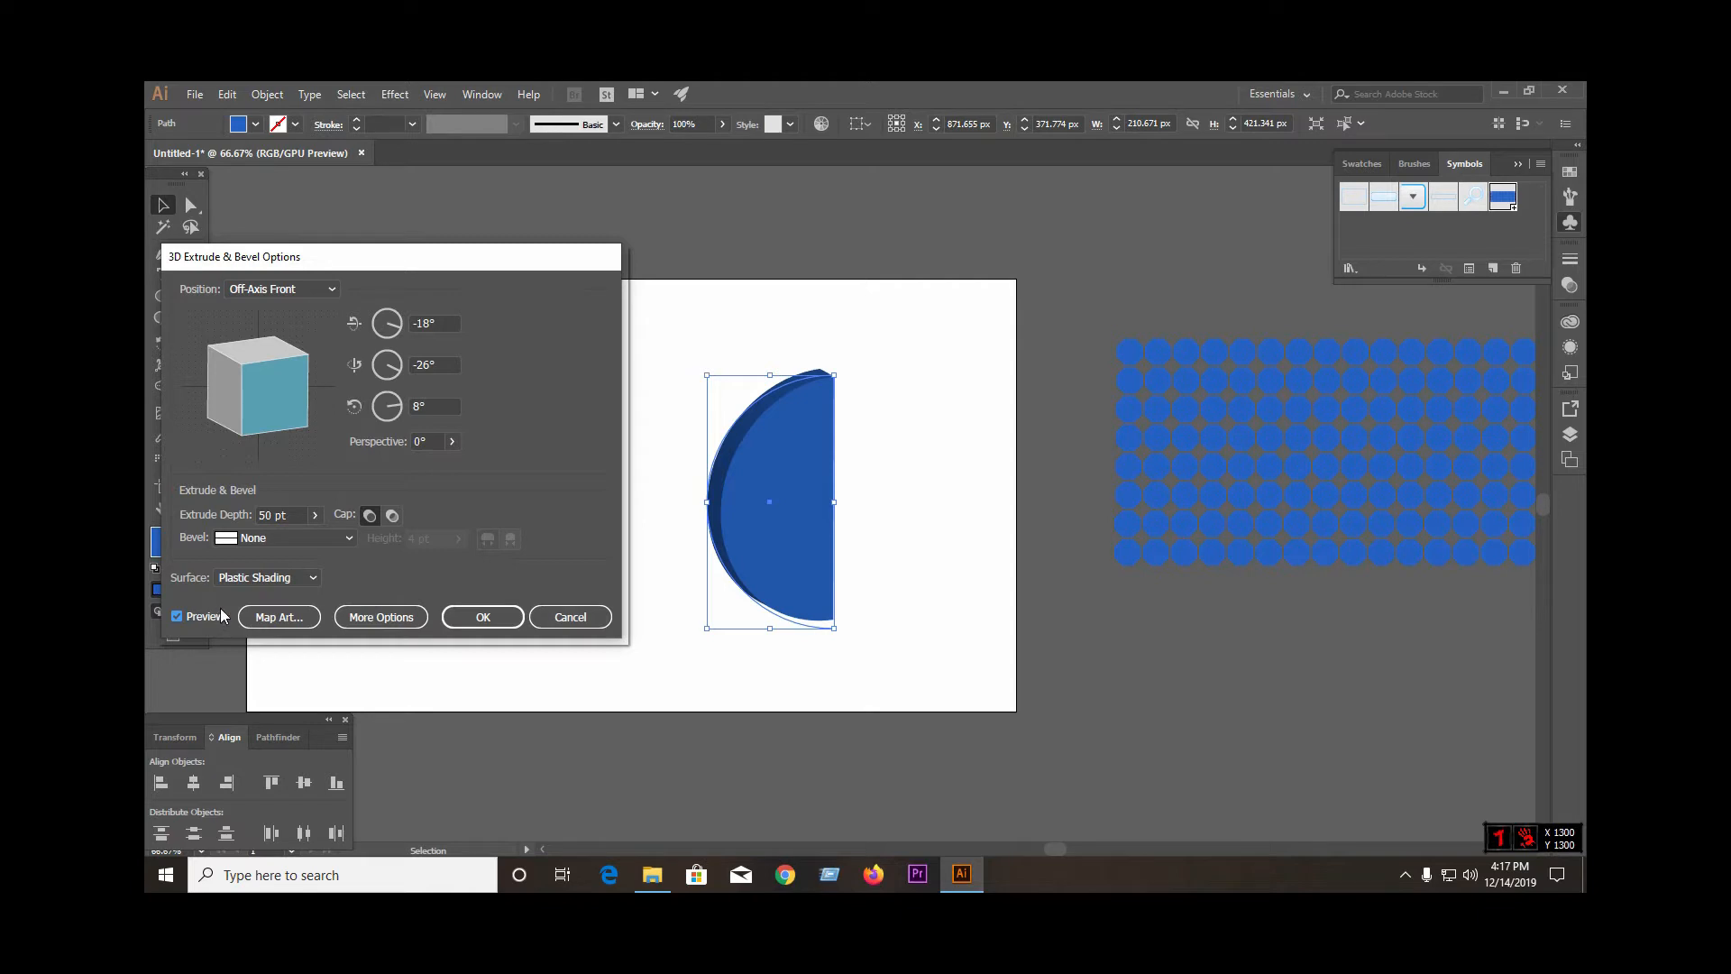
left_click(310, 583)
left_click(310, 583)
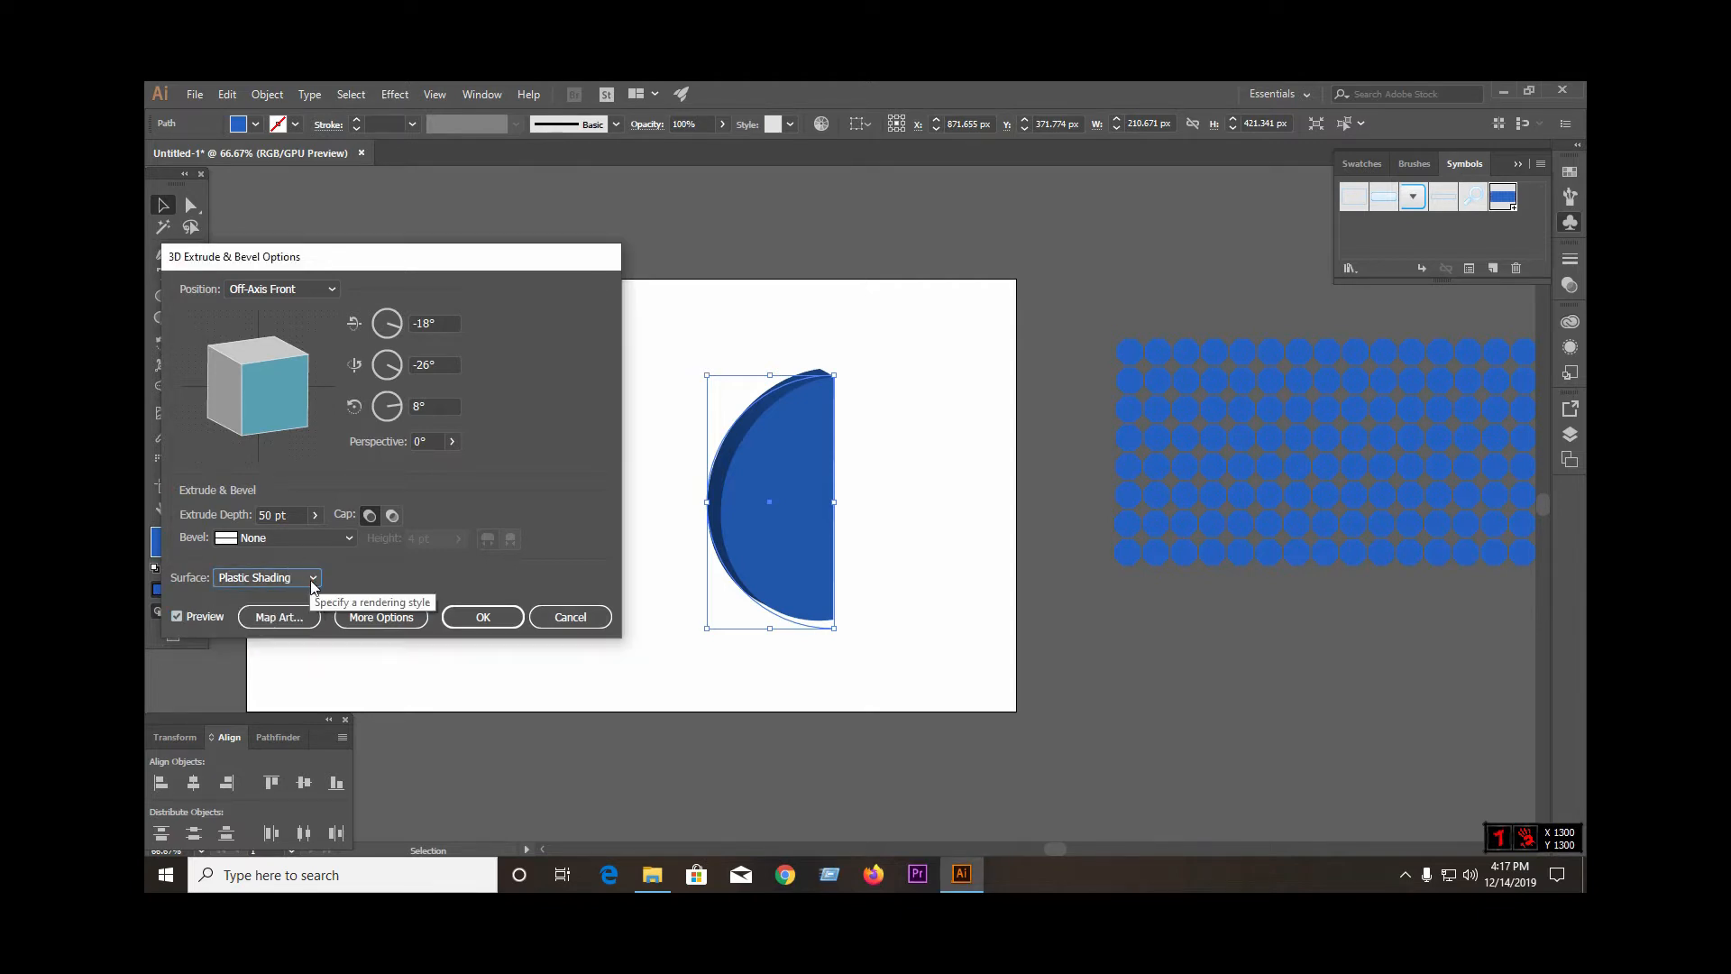
left_click(390, 615)
left_click(570, 815)
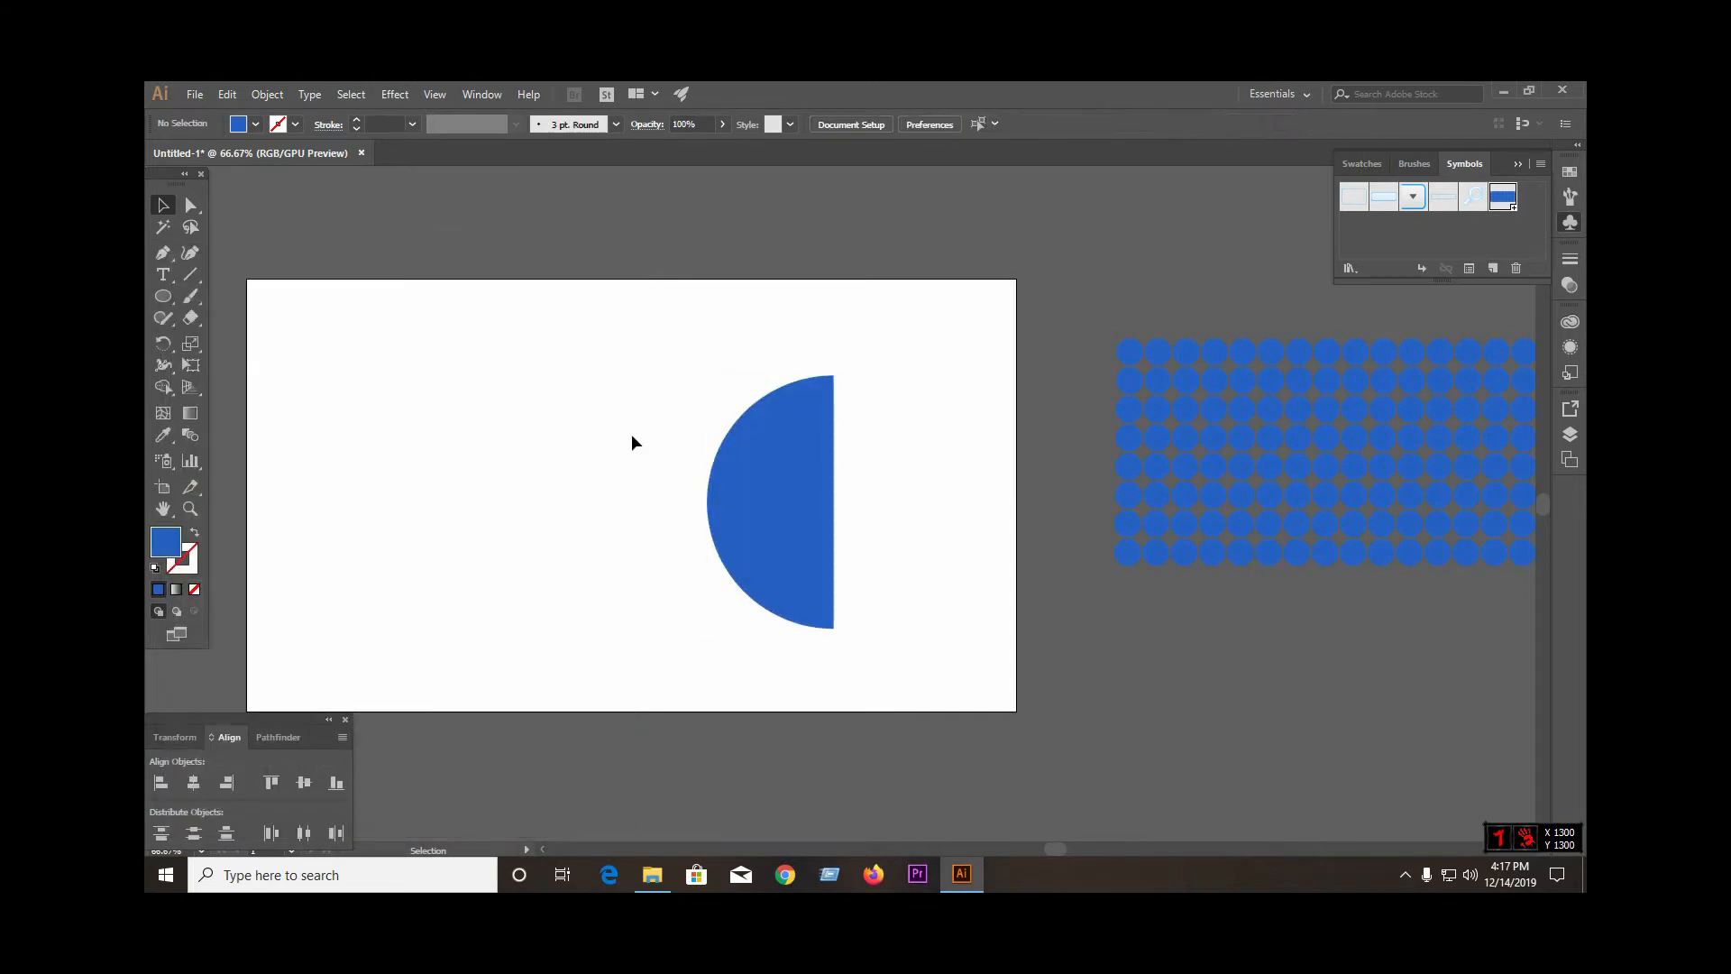
Start a 3D Revolve effect on the half circle at the Off-Axis Front position with a 360° angle and live preview
left_click(395, 94)
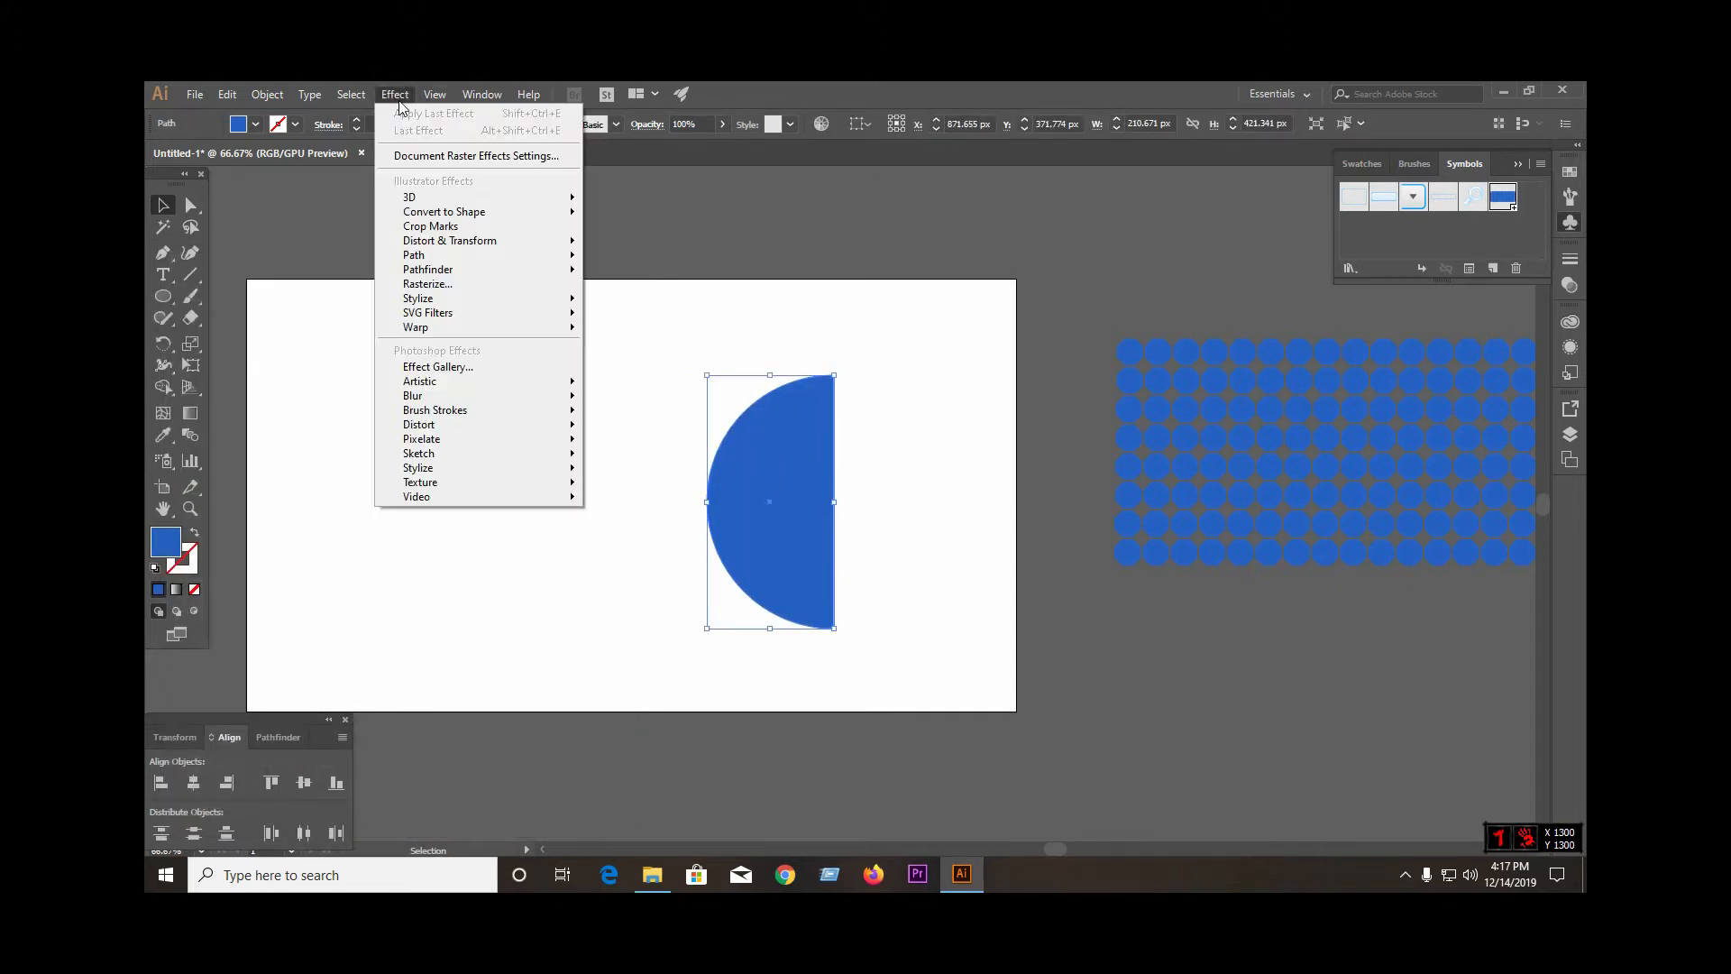
mouse_move(514, 199)
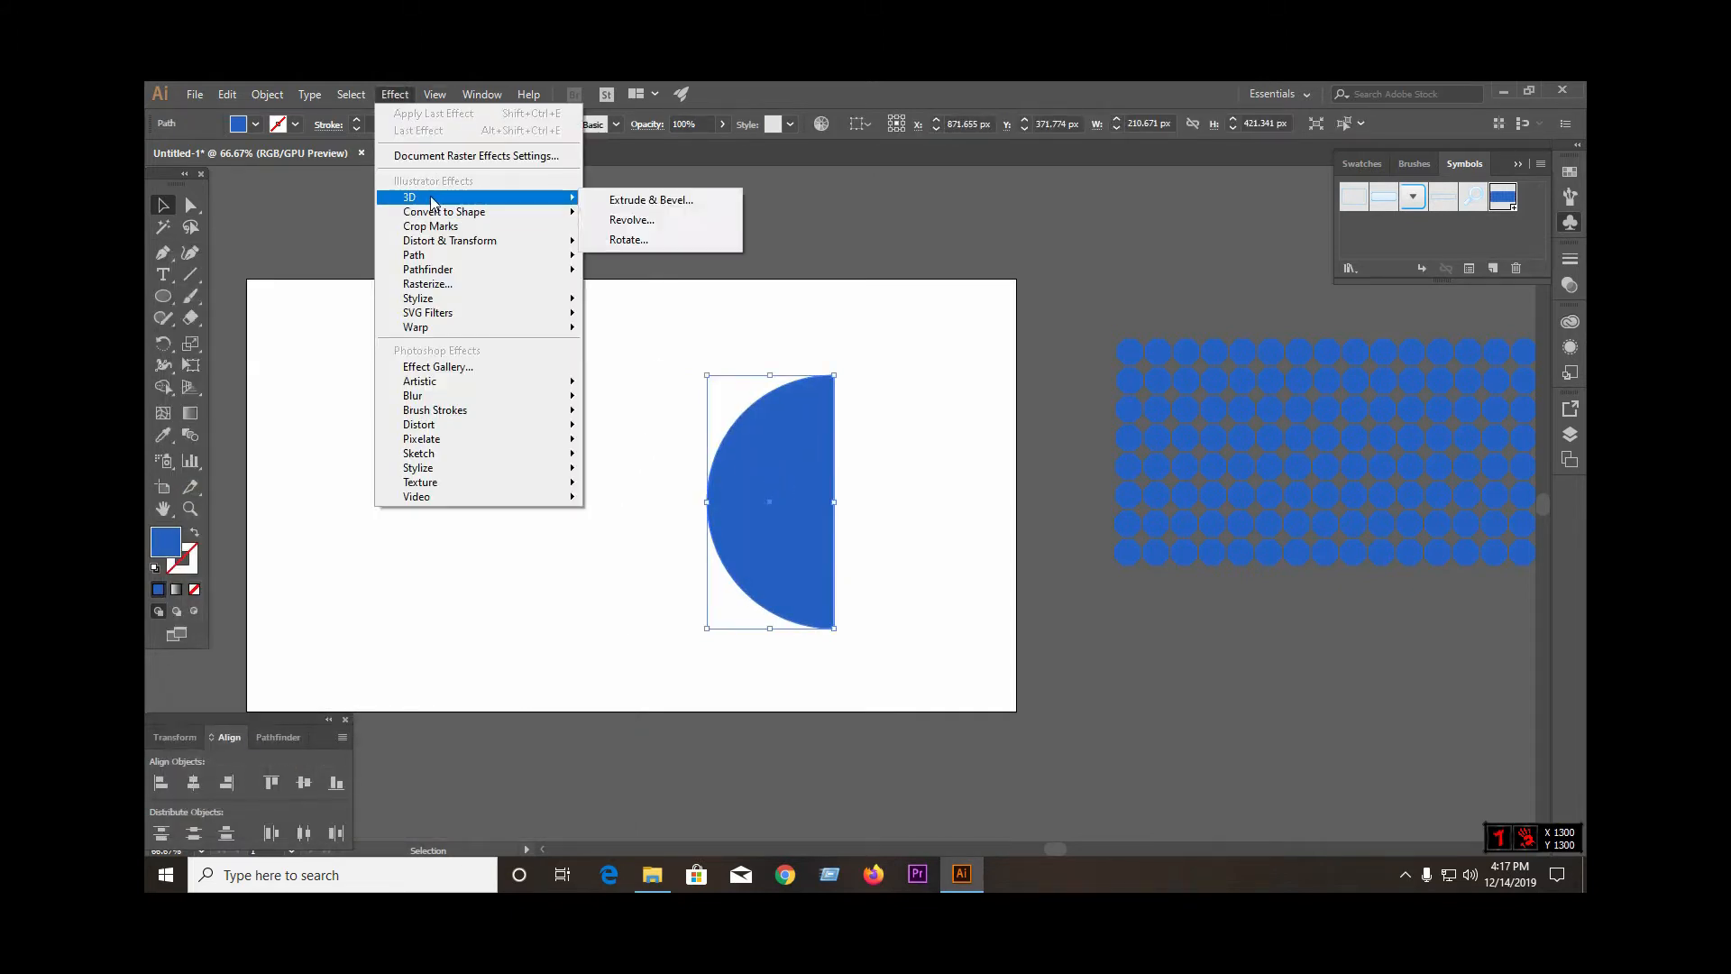
left_click(647, 221)
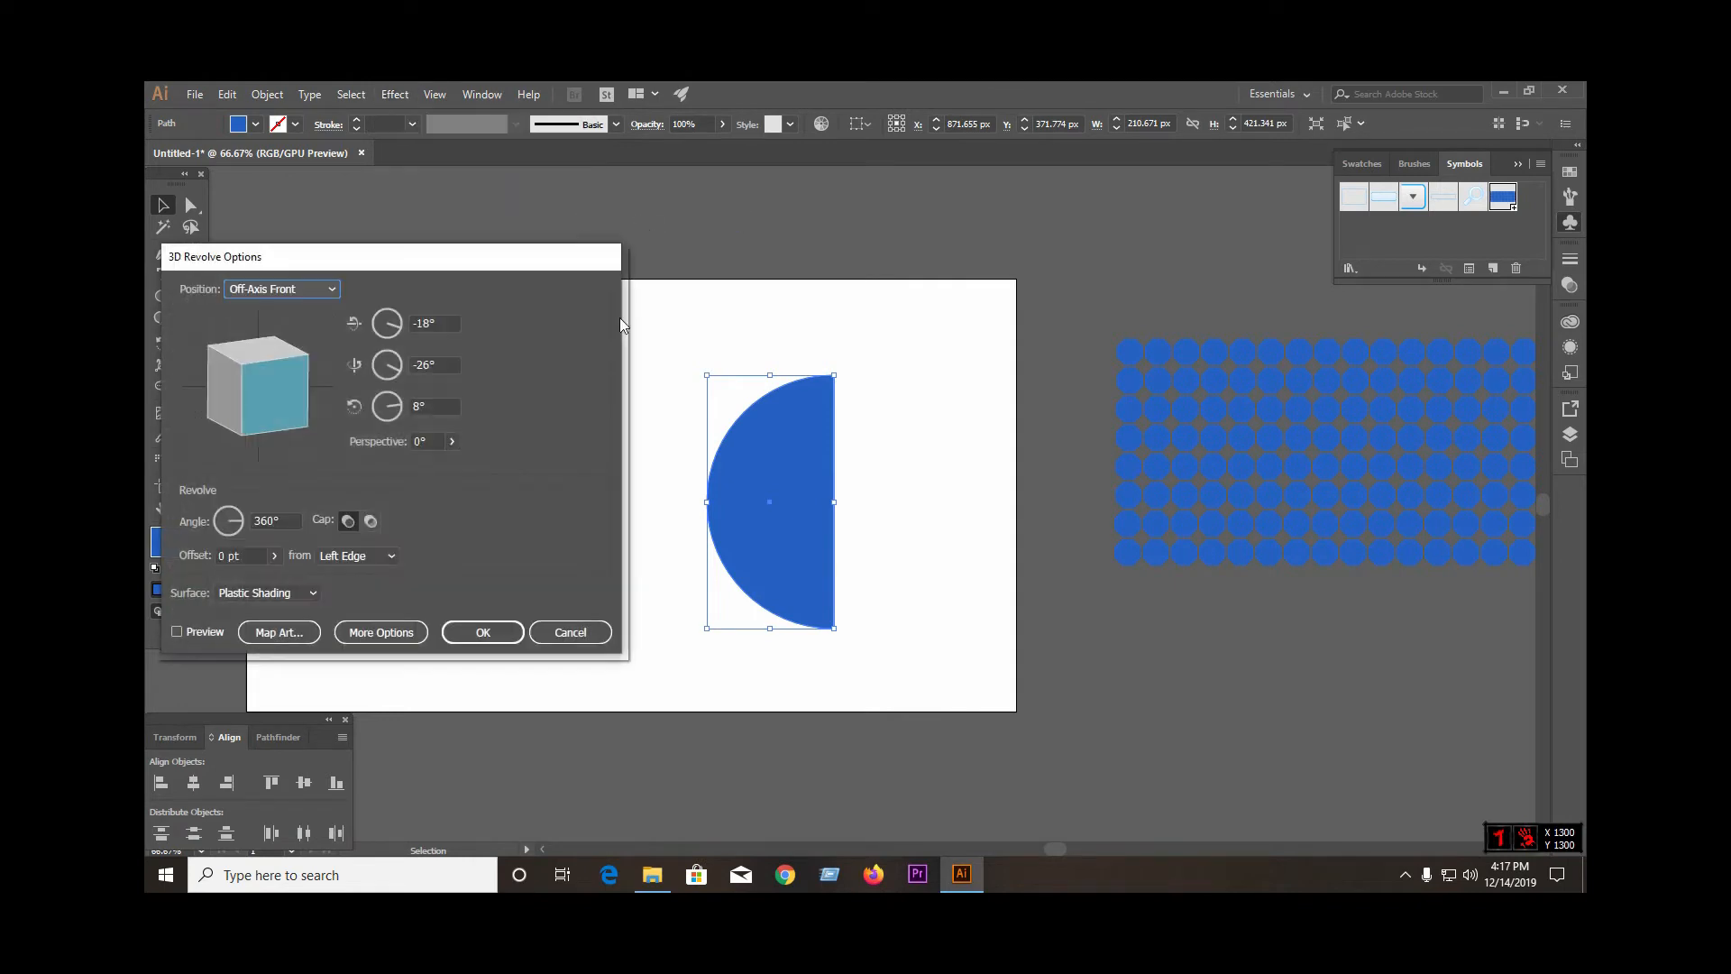
left_click(204, 632)
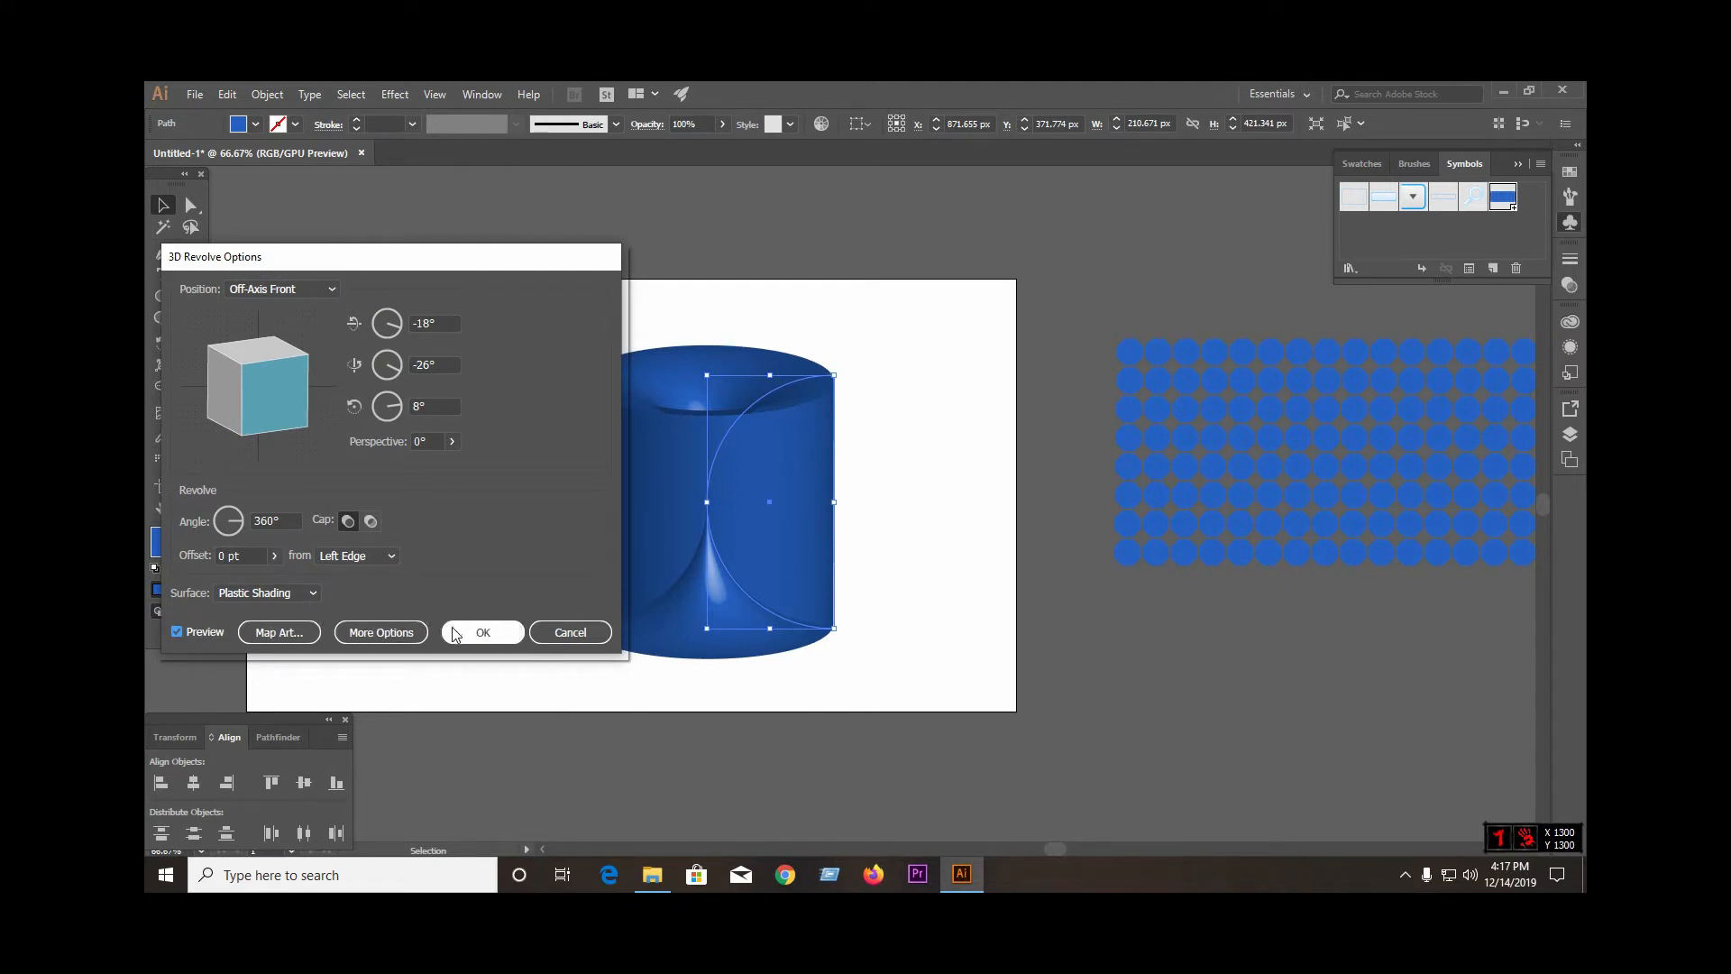
Map the logo symbol onto surface 1 of the revolved shape and enlarge it to cover the surface's full width
left_click(293, 631)
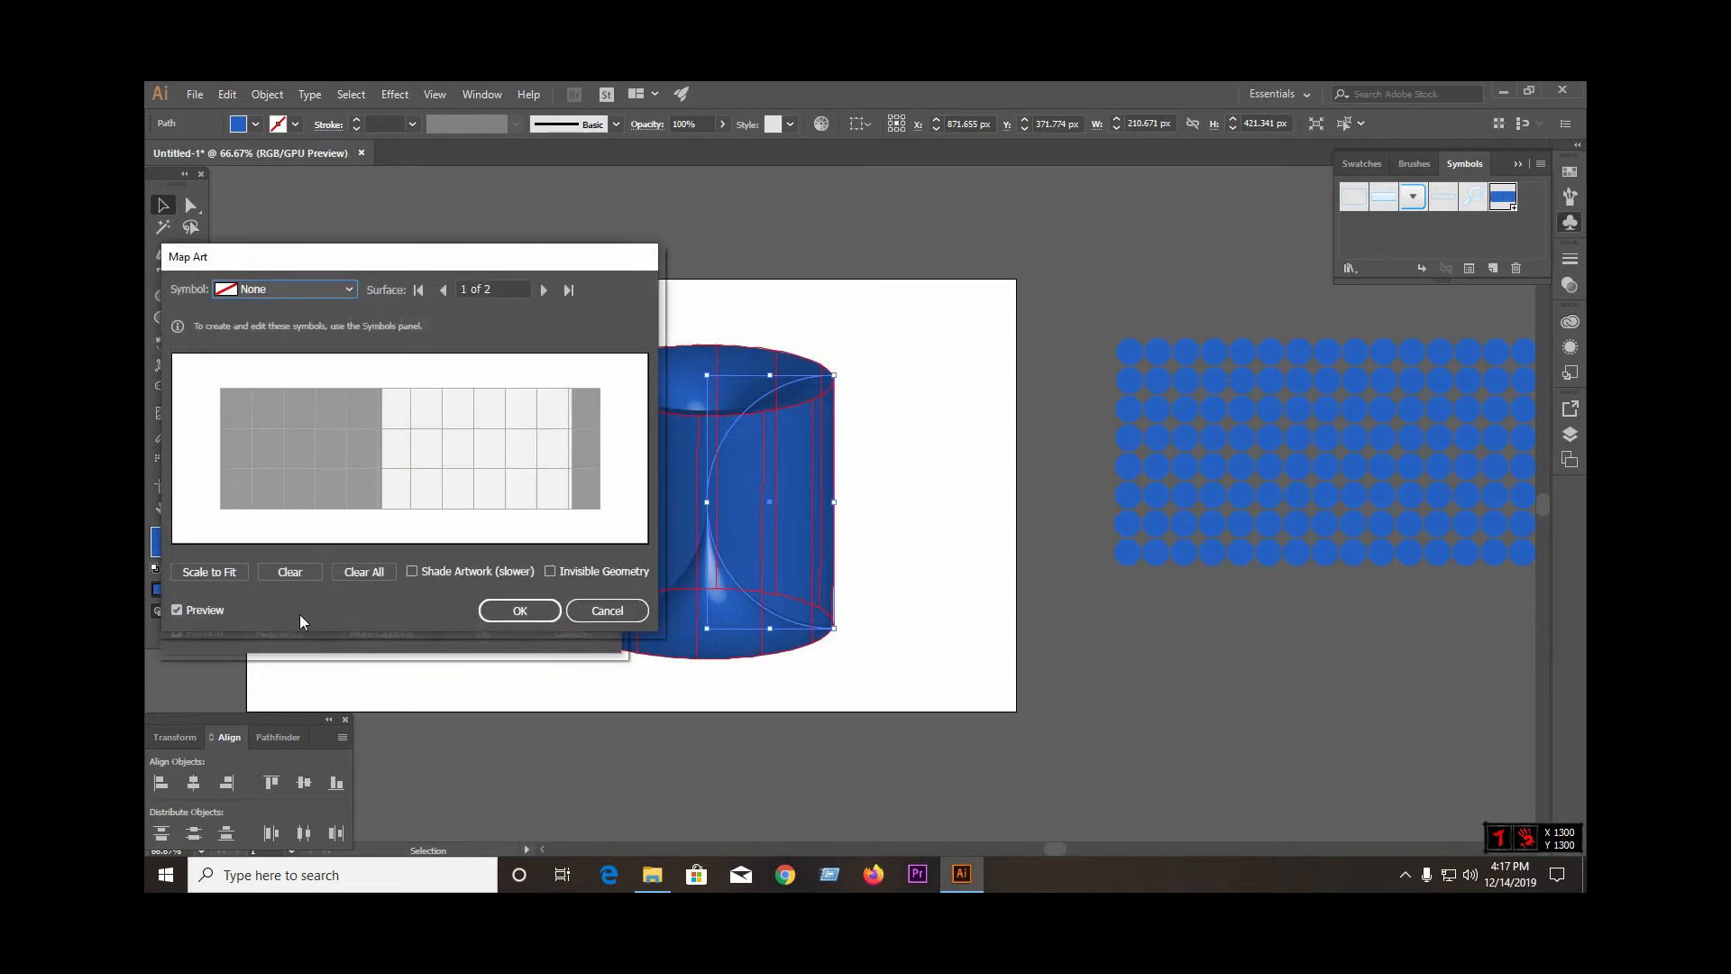
left_click(348, 291)
left_click(281, 427)
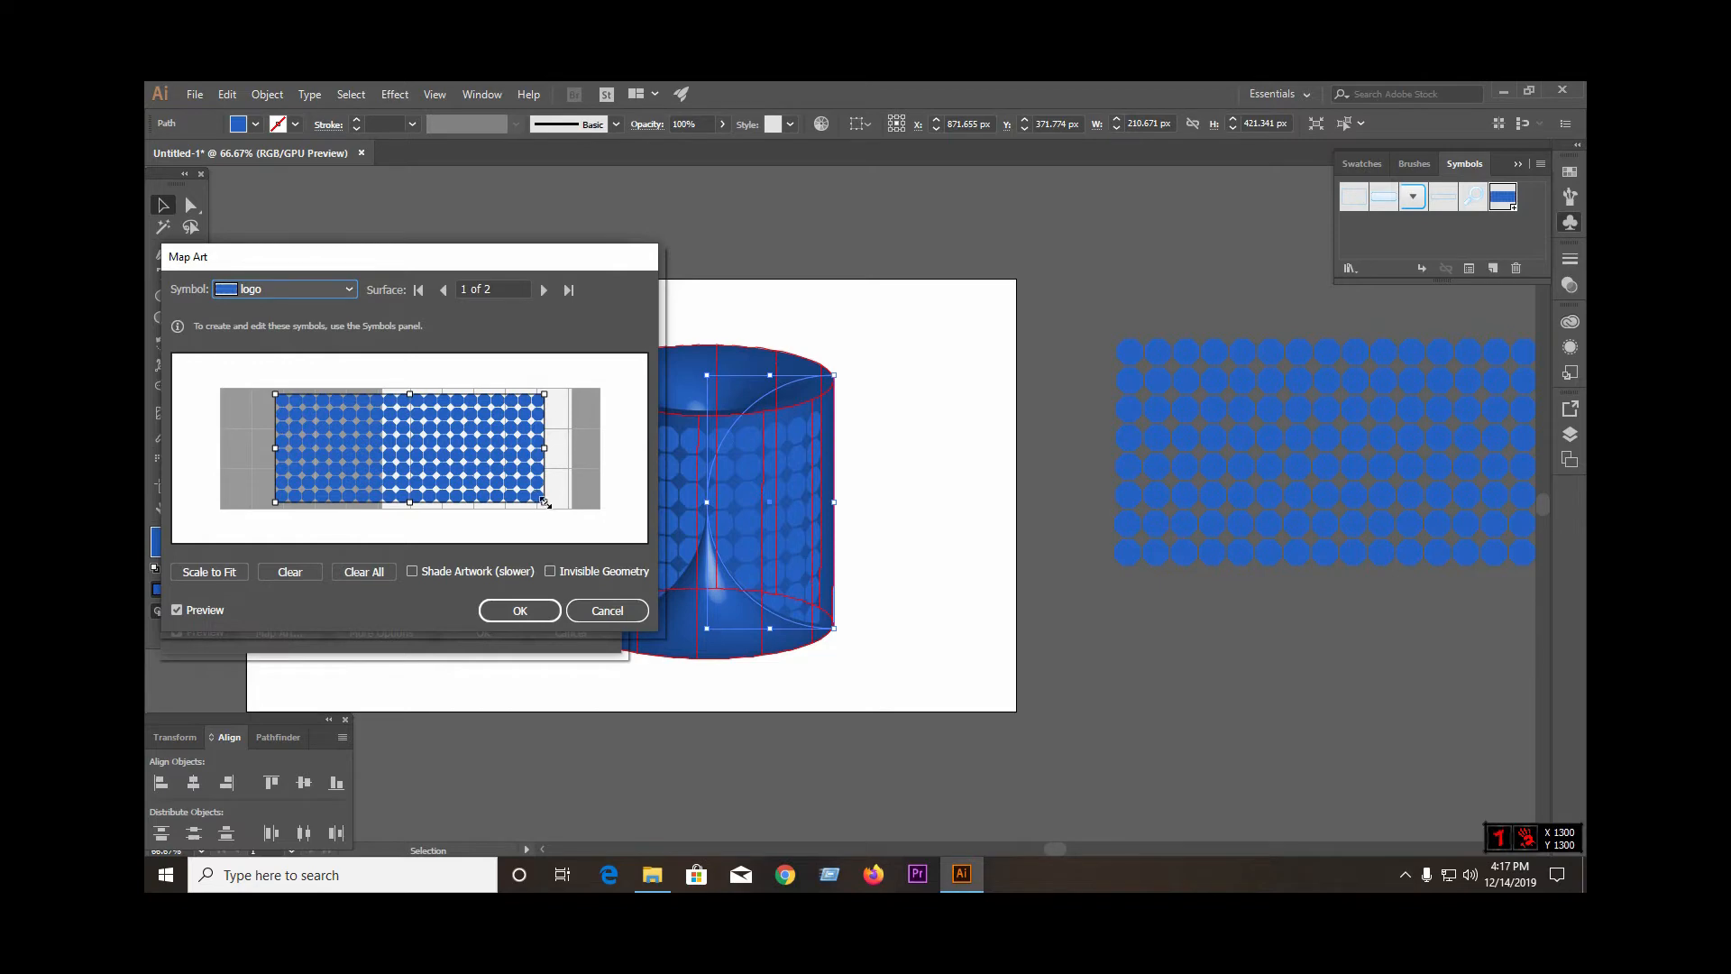
left_click_drag(545, 502, 615, 529)
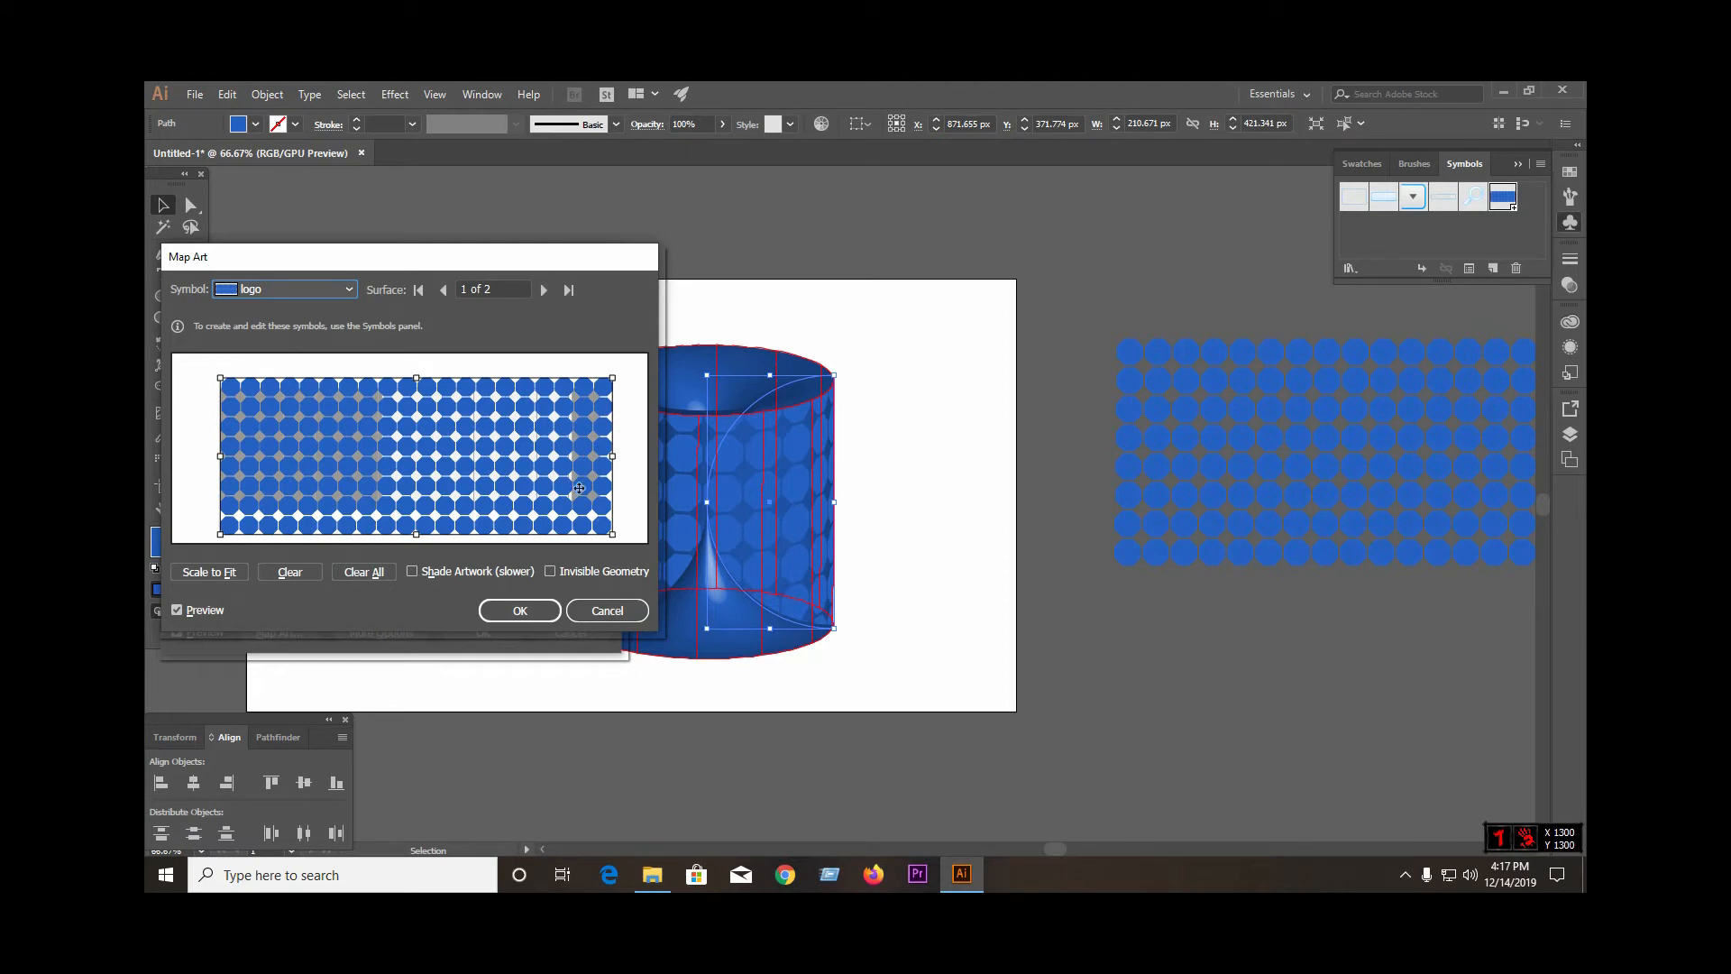
left_click(528, 612)
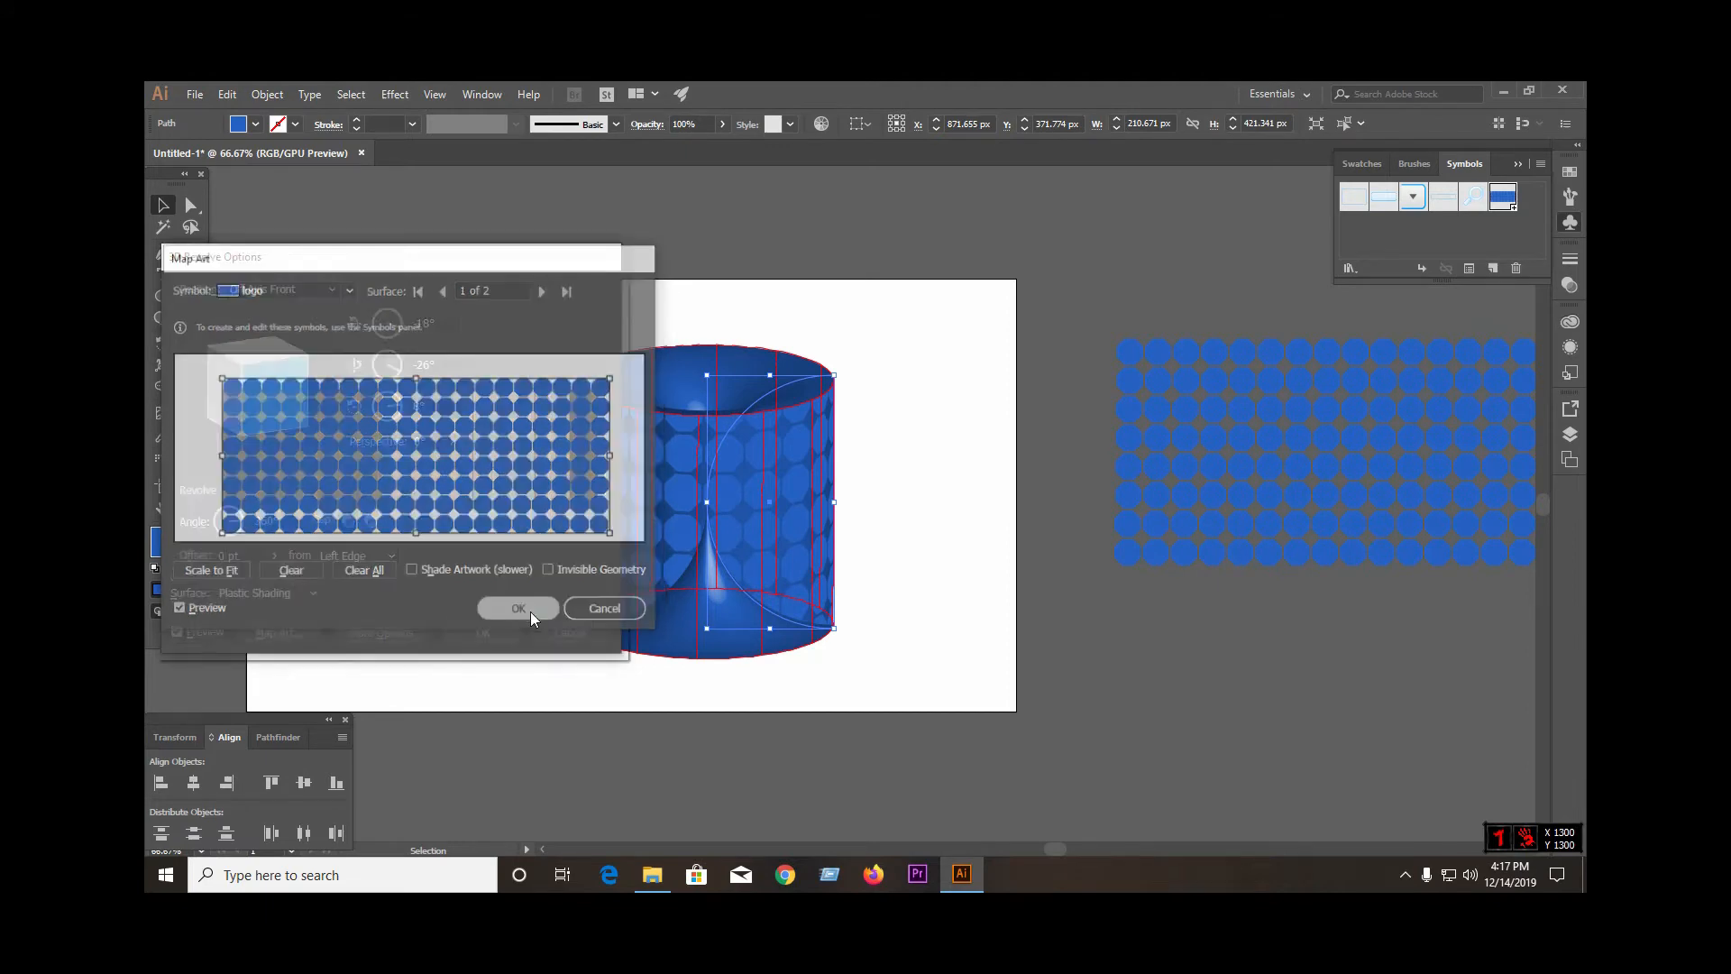
Revolve the half circle from its right edge, then enlarge and reposition the mapped logo grid on the sphere and apply the effect
left_click(386, 555)
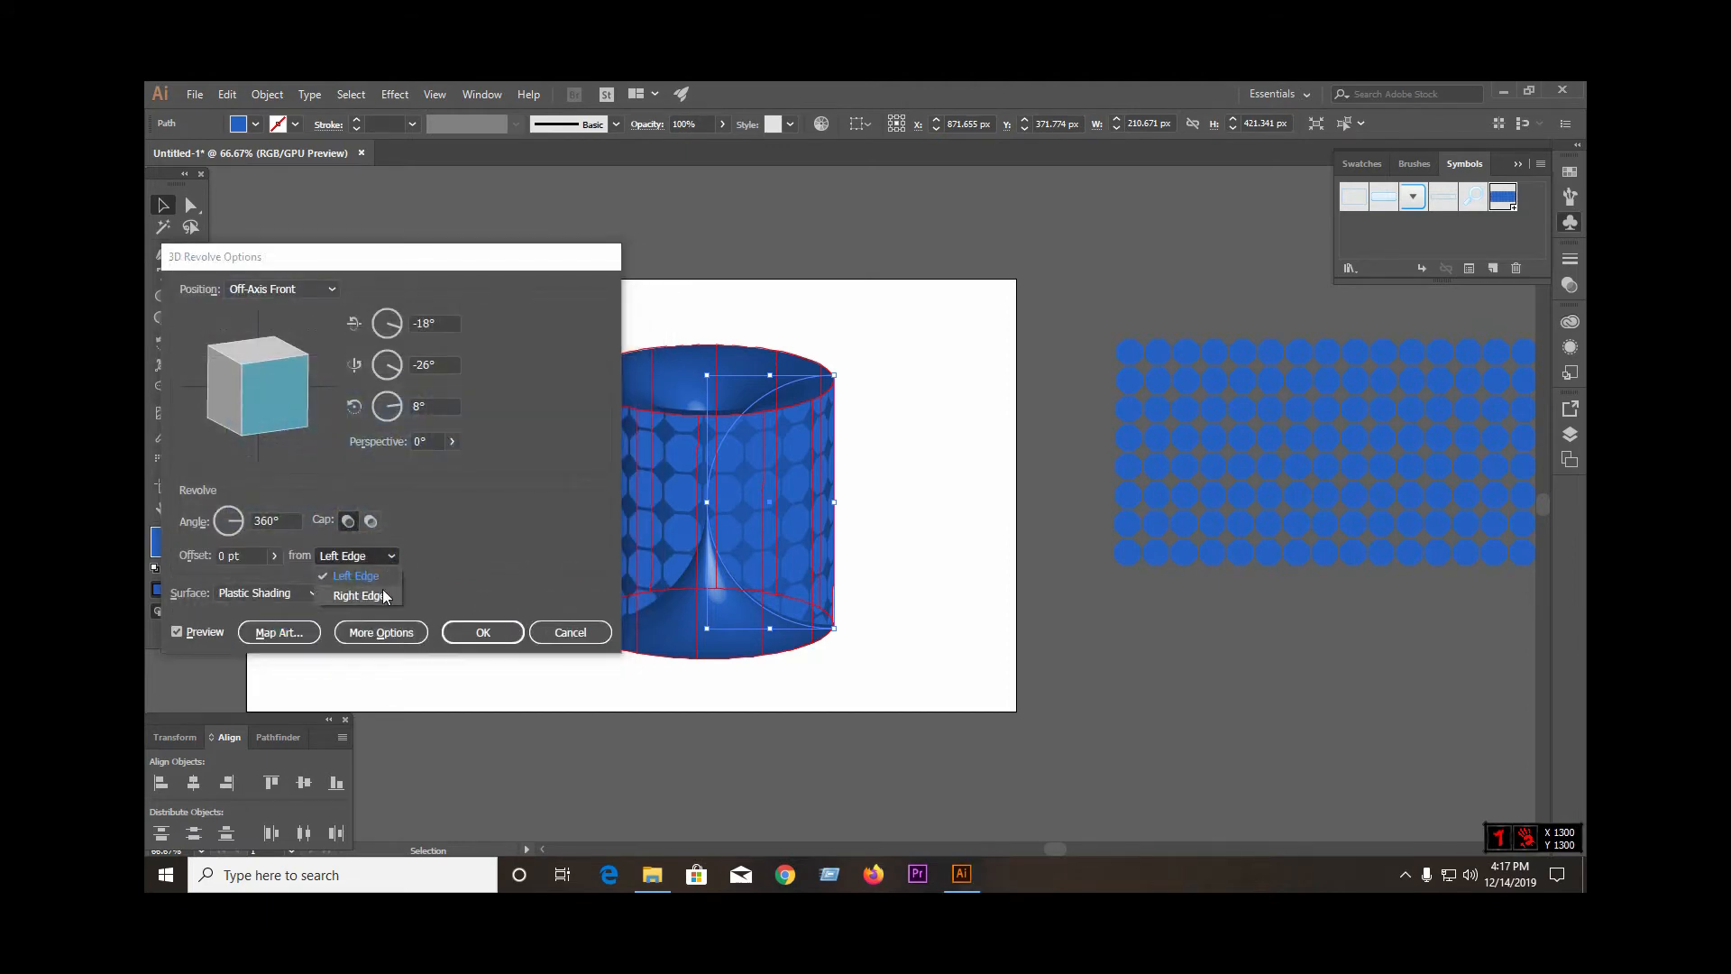
left_click(384, 588)
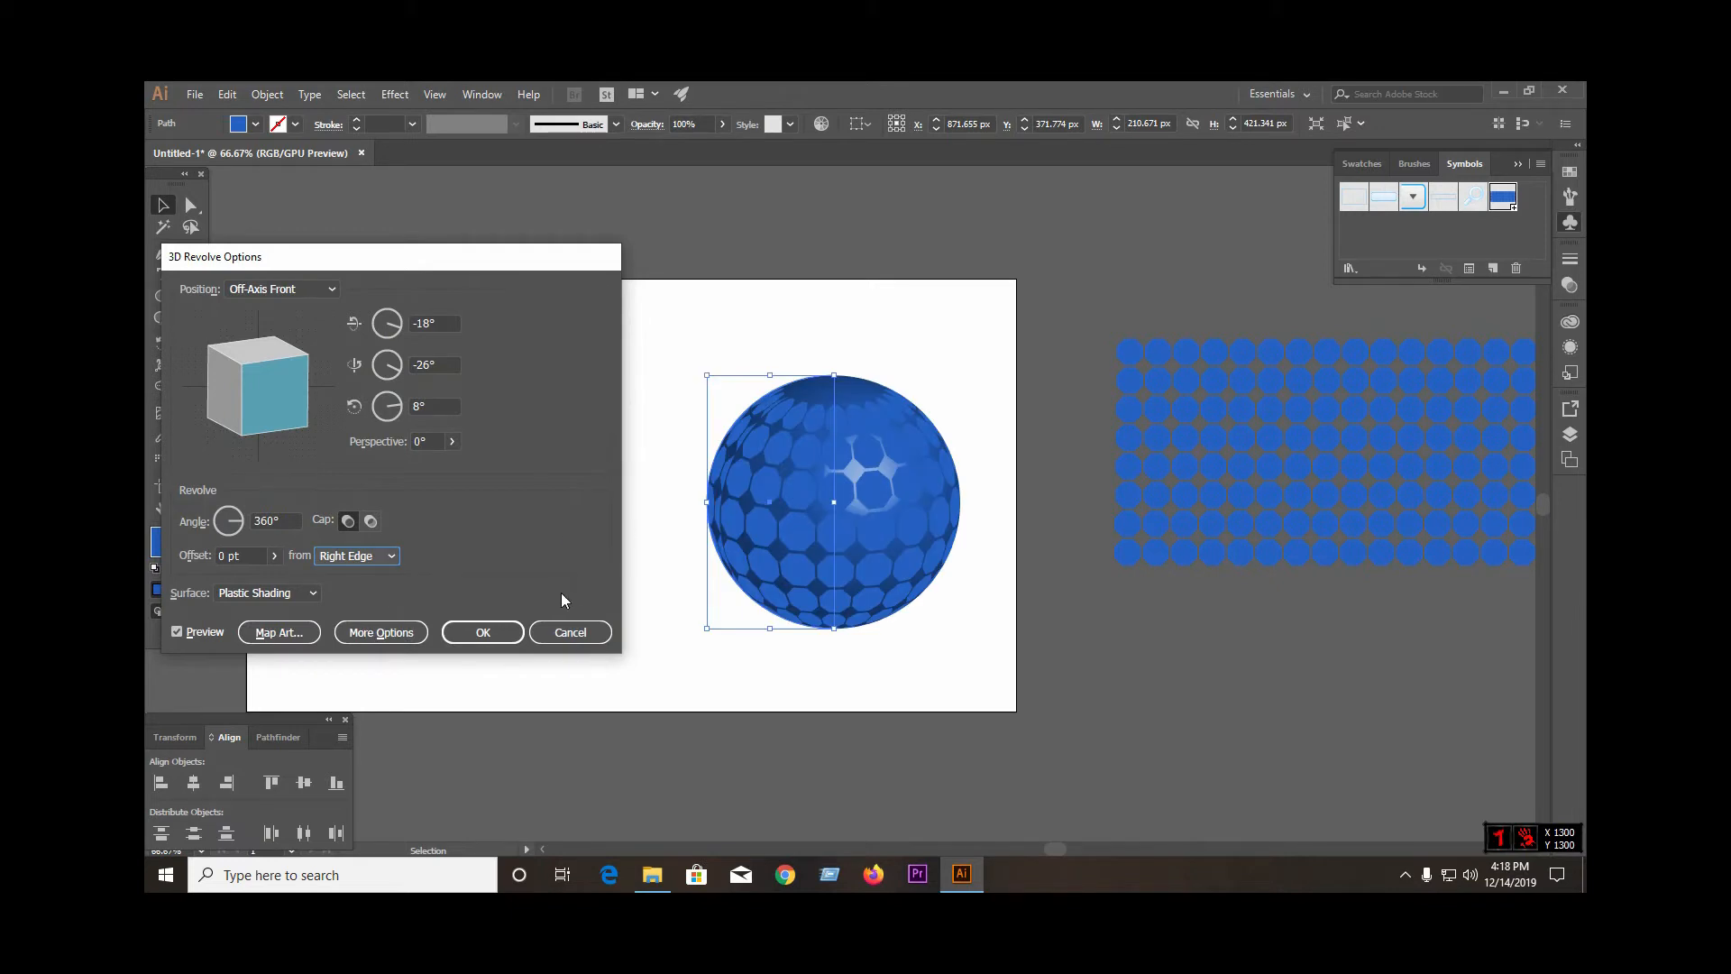
left_click(278, 631)
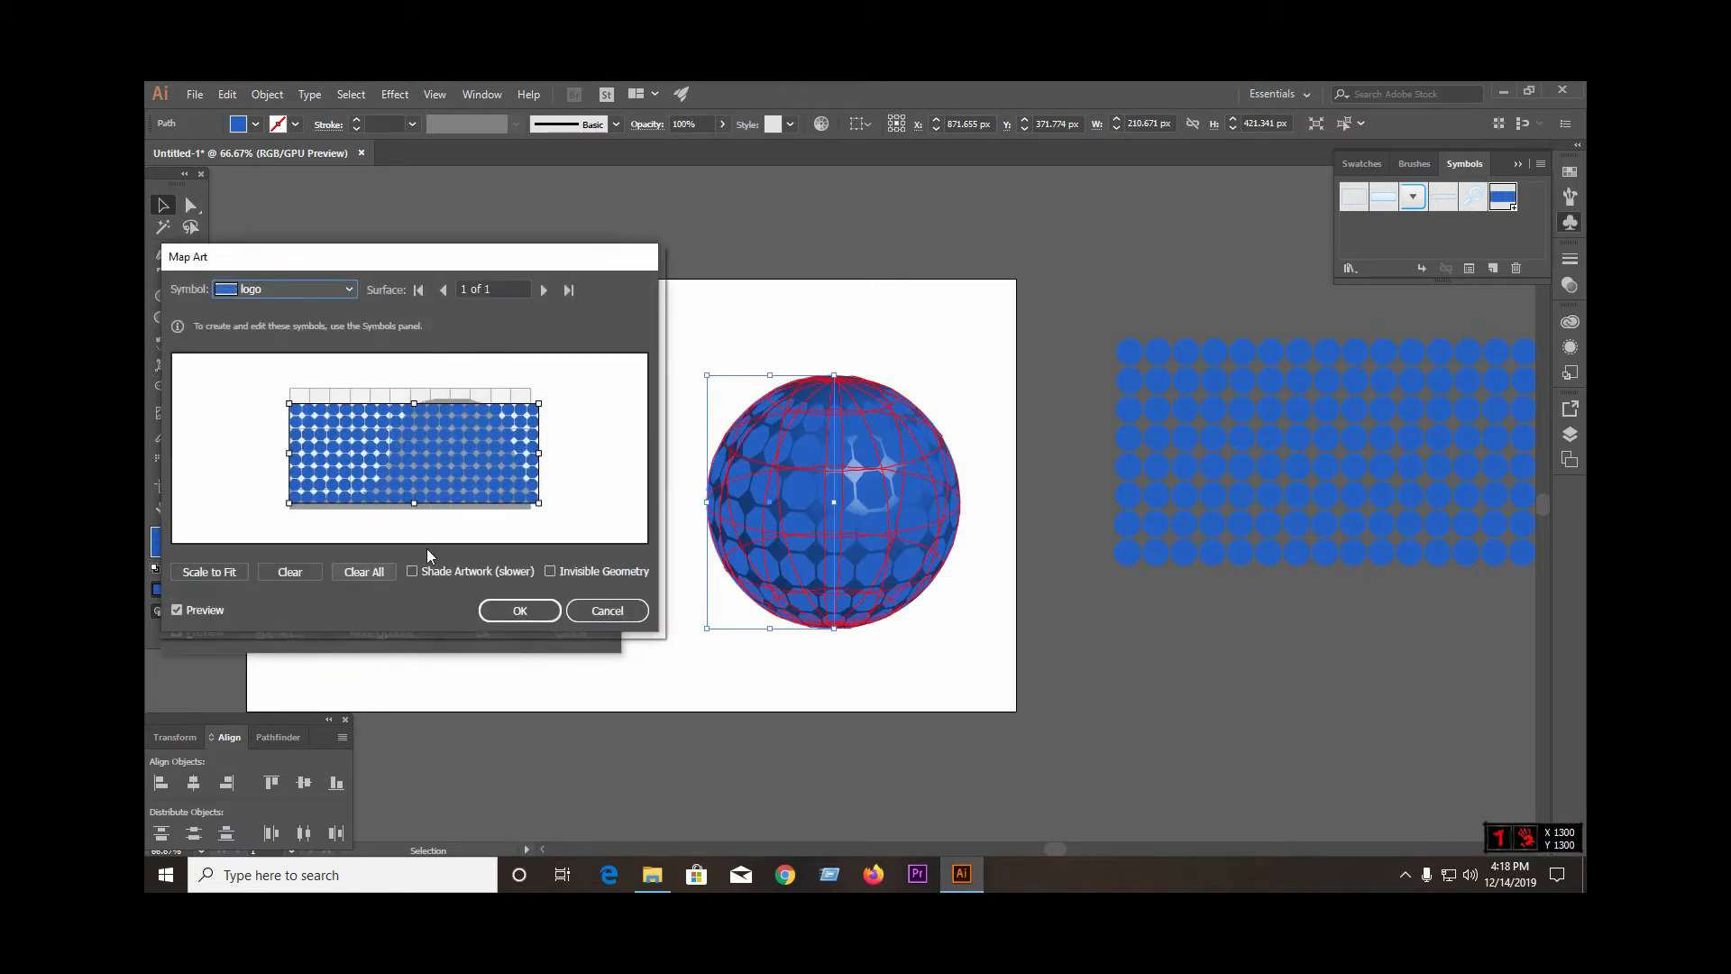
mouse_move(483, 476)
left_mouse_down()
mouse_move(465, 466)
mouse_move(544, 502)
mouse_move(572, 541)
mouse_move(508, 488)
mouse_move(572, 507)
mouse_move(496, 488)
left_mouse_up()
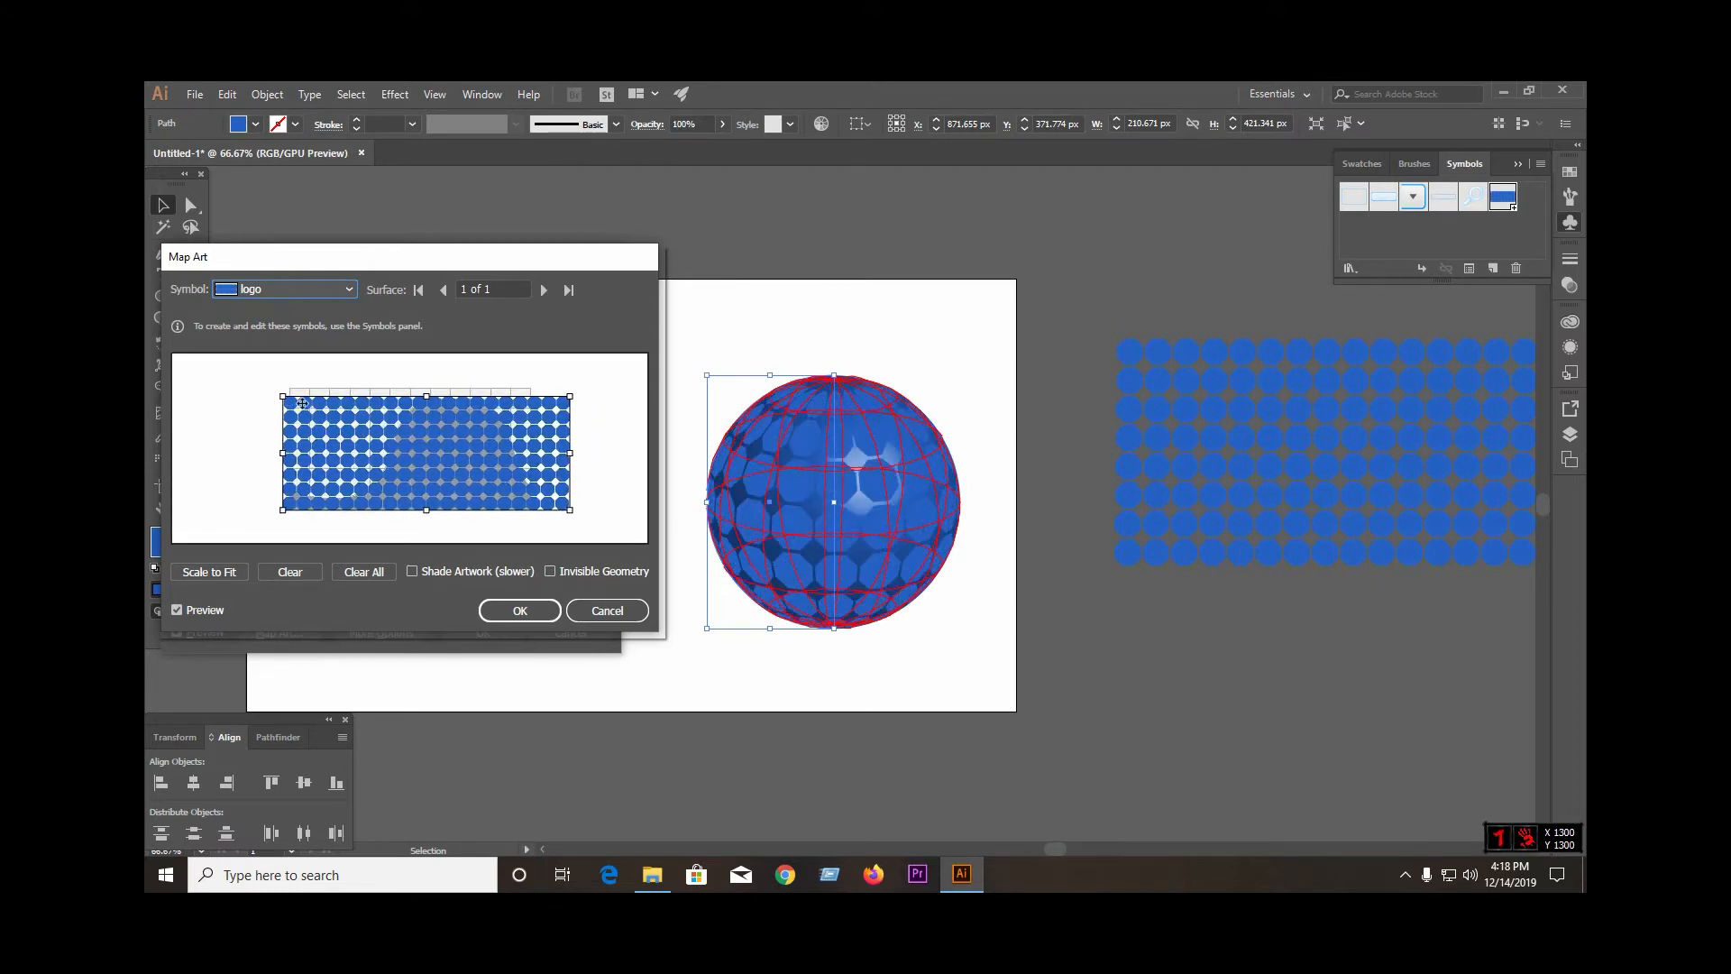
mouse_move(473, 450)
left_mouse_down()
mouse_move(444, 442)
mouse_move(447, 456)
left_mouse_up()
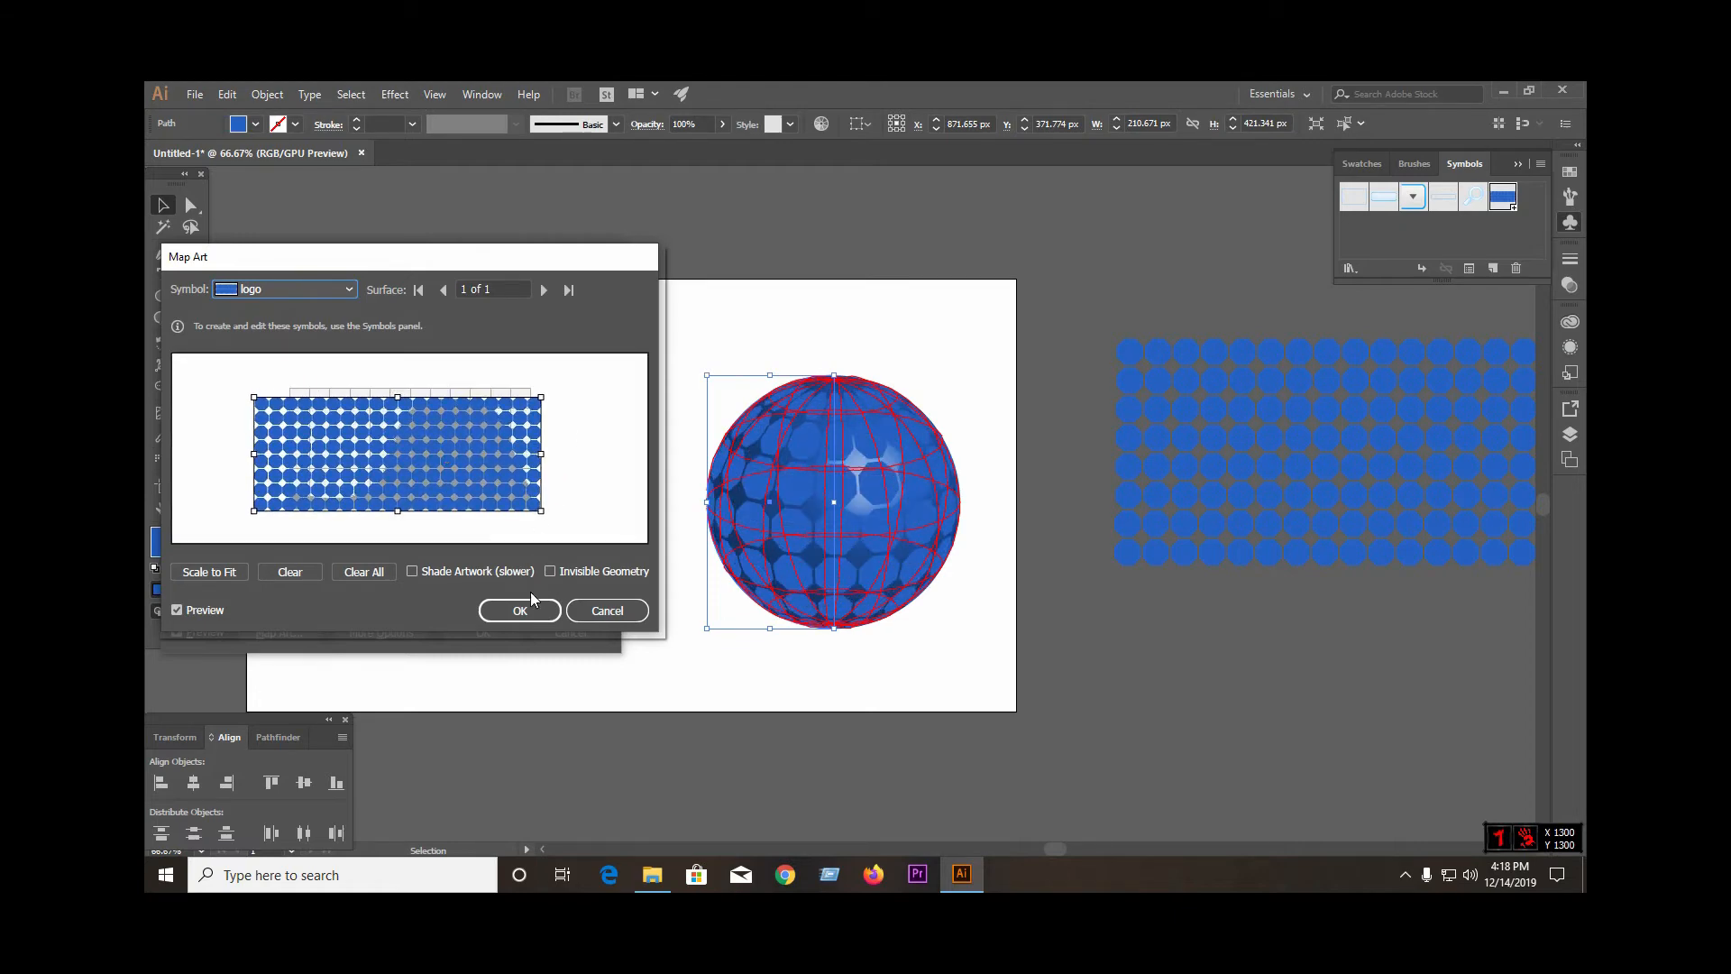
left_click(507, 612)
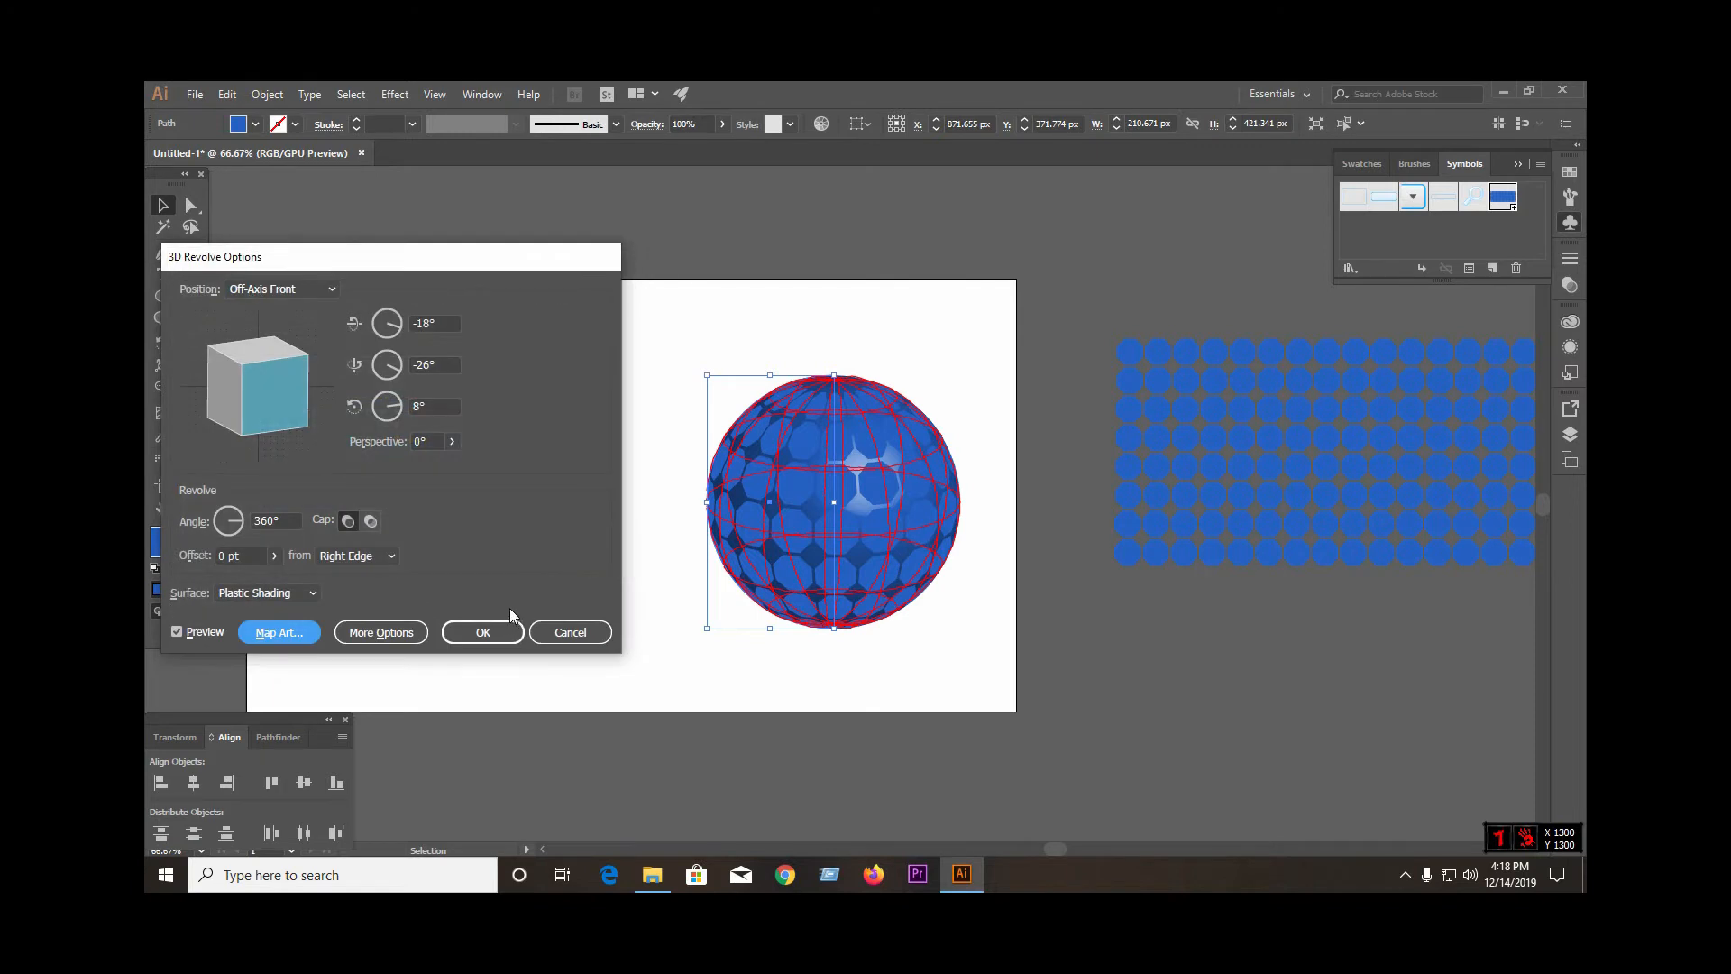
left_click(484, 635)
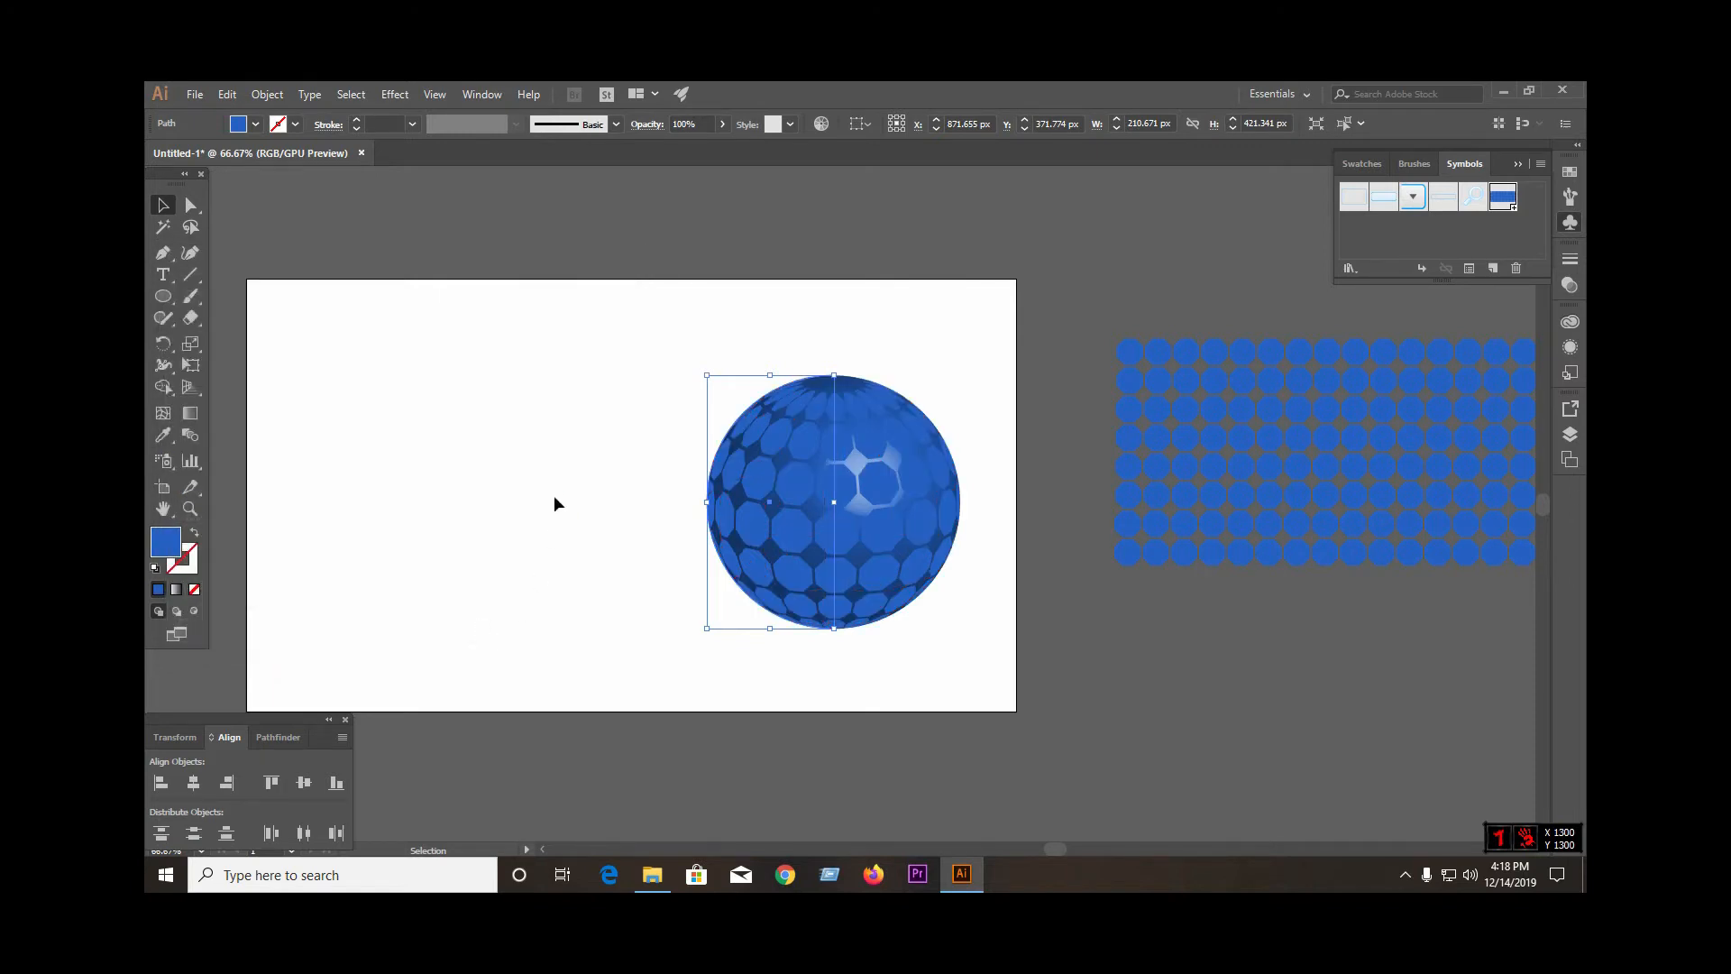
Delete the octagon grid beside the artboard and move the sphere left toward the middle of the artboard
left_click(545, 467)
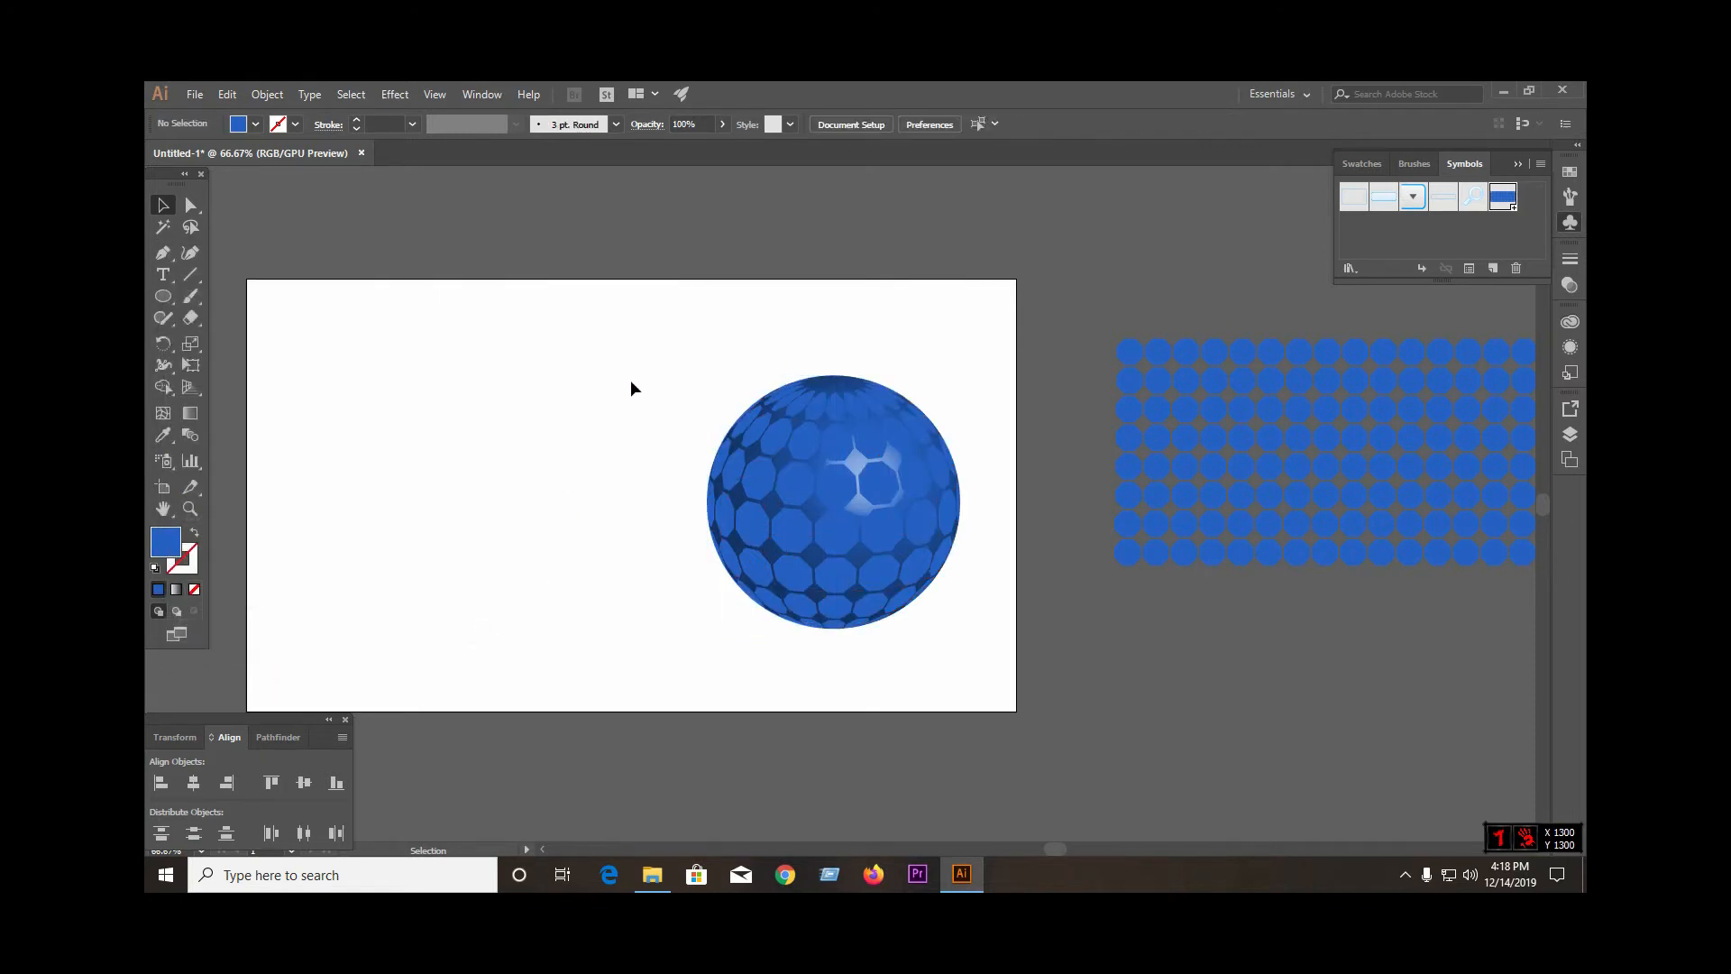
left_click(1123, 415)
key("Delete")
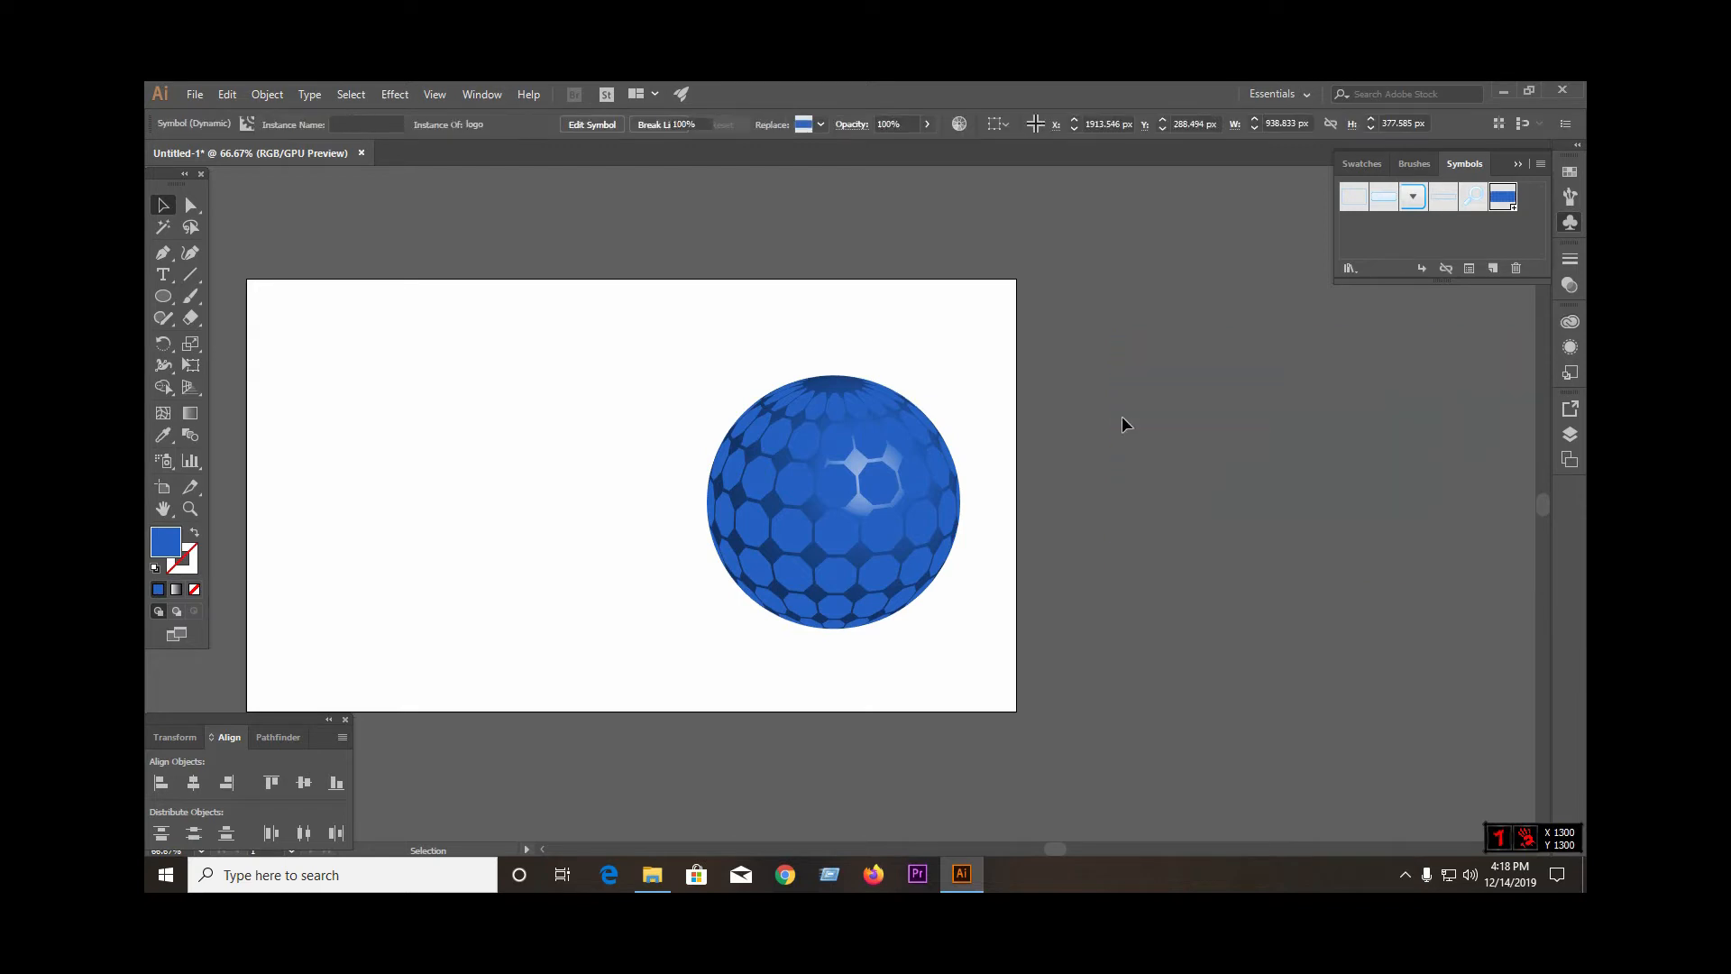
left_click_drag(815, 495, 556, 496)
left_click(623, 528)
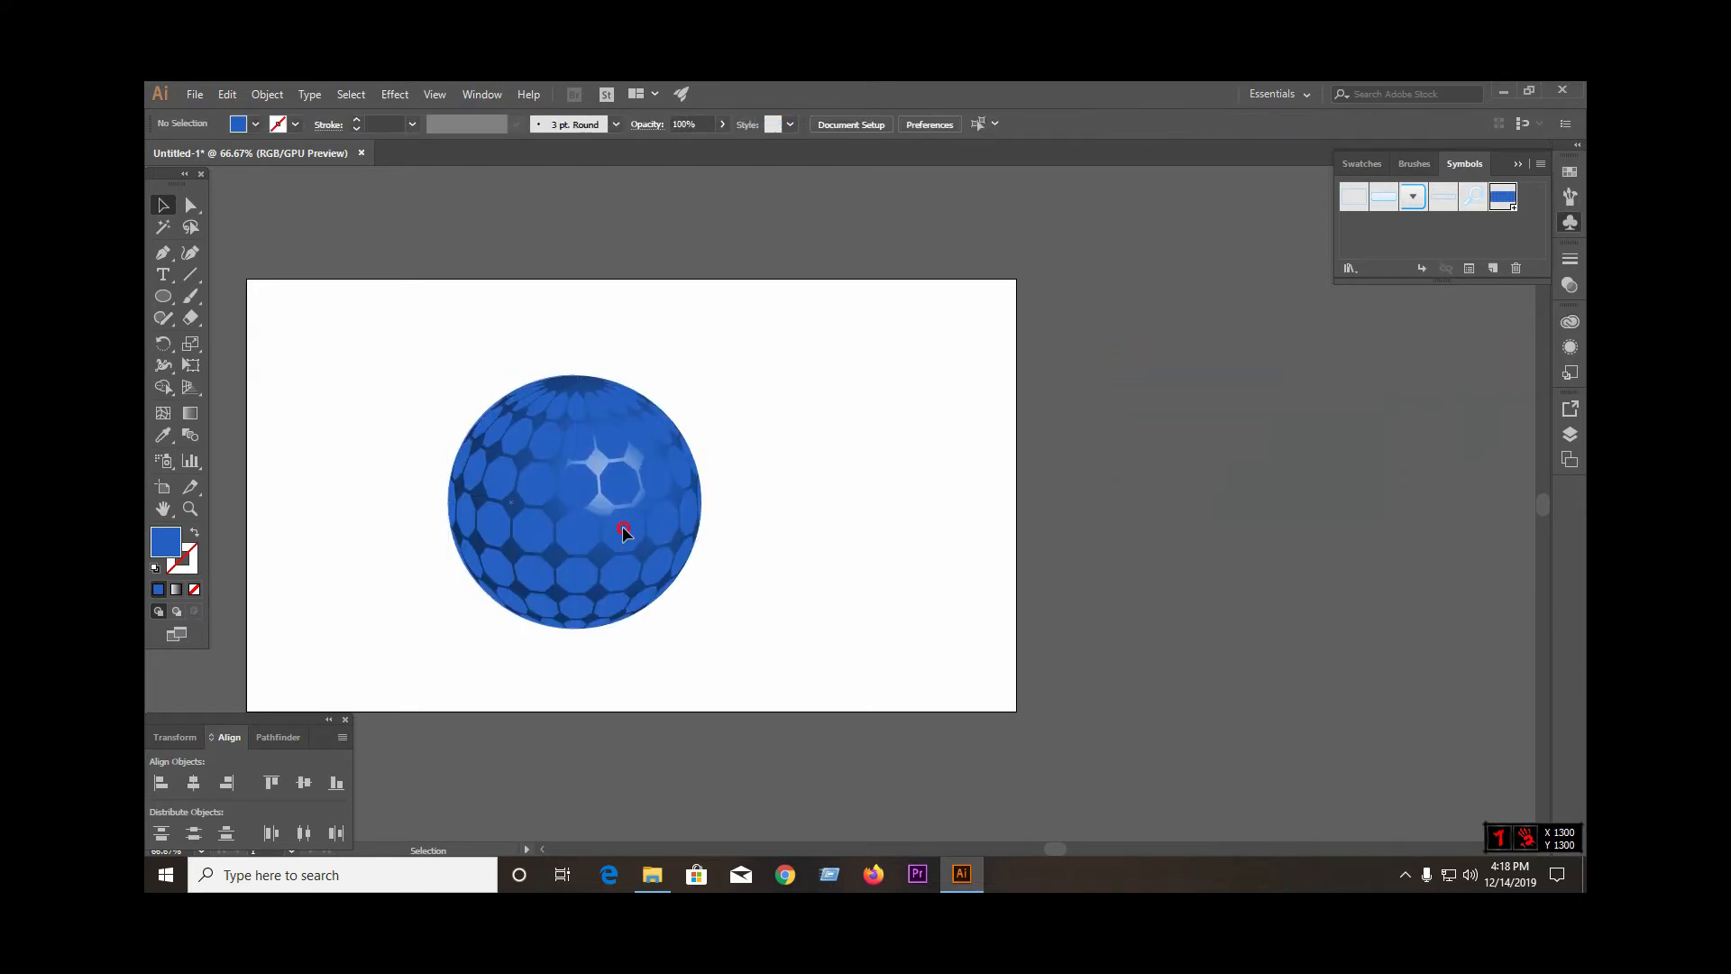
Expand the appearance of the patterned sphere
left_click(552, 500)
left_click(266, 94)
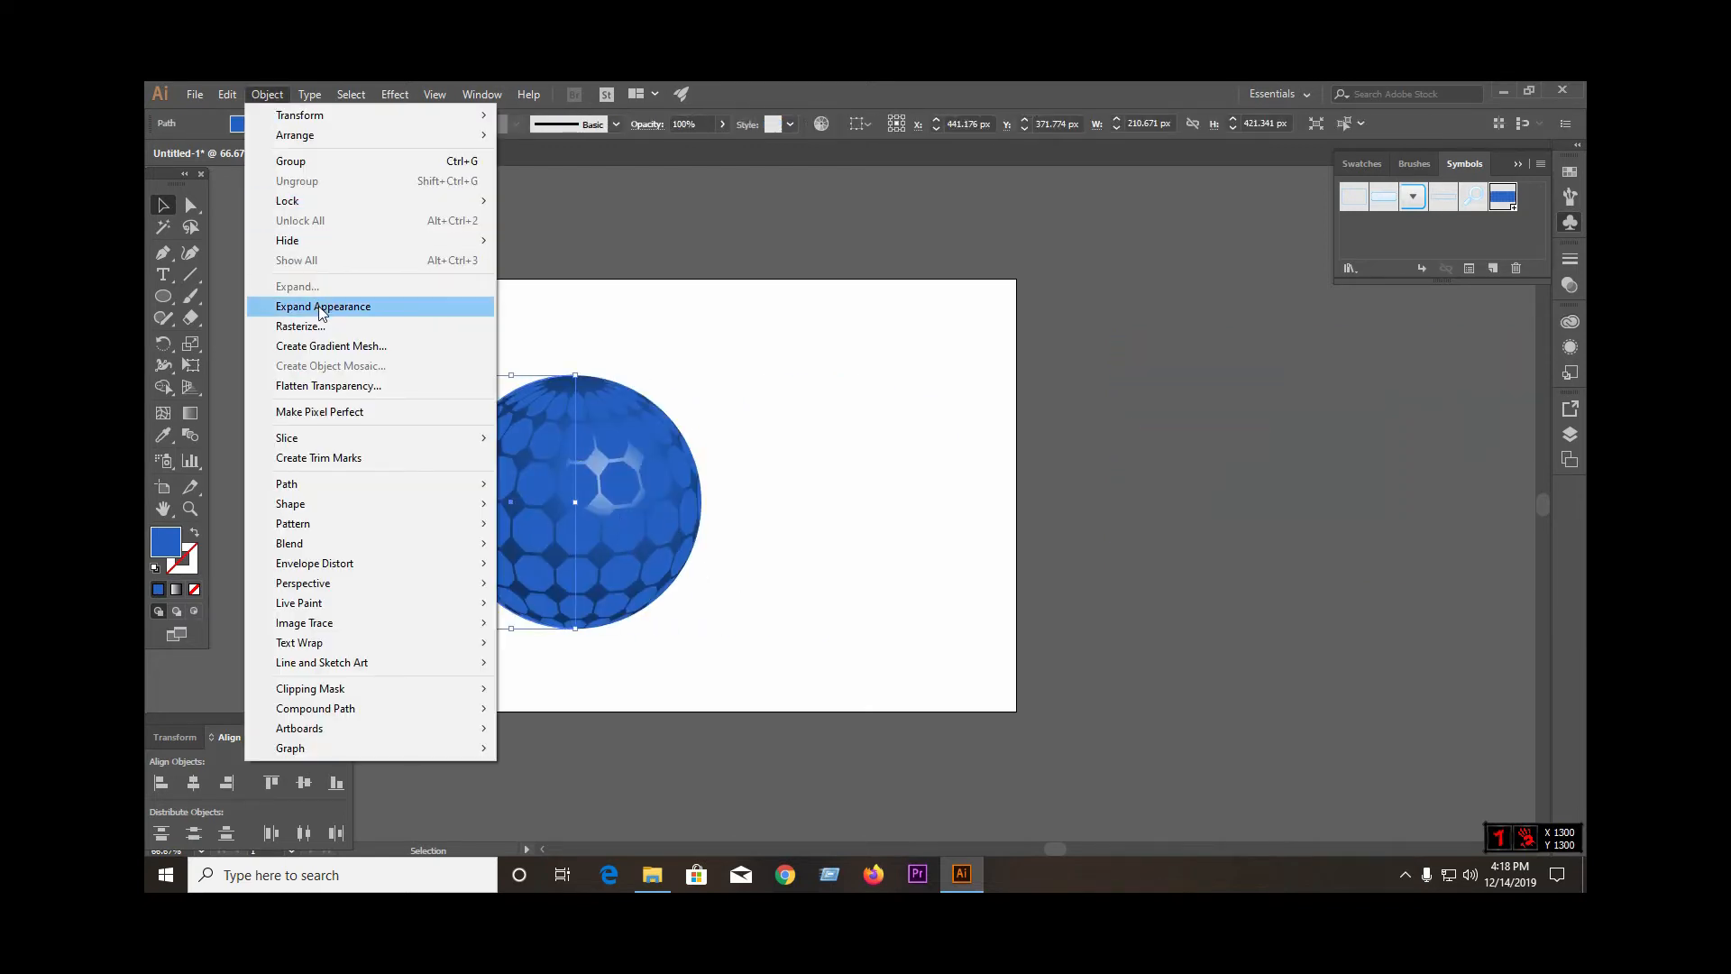
left_click(320, 308)
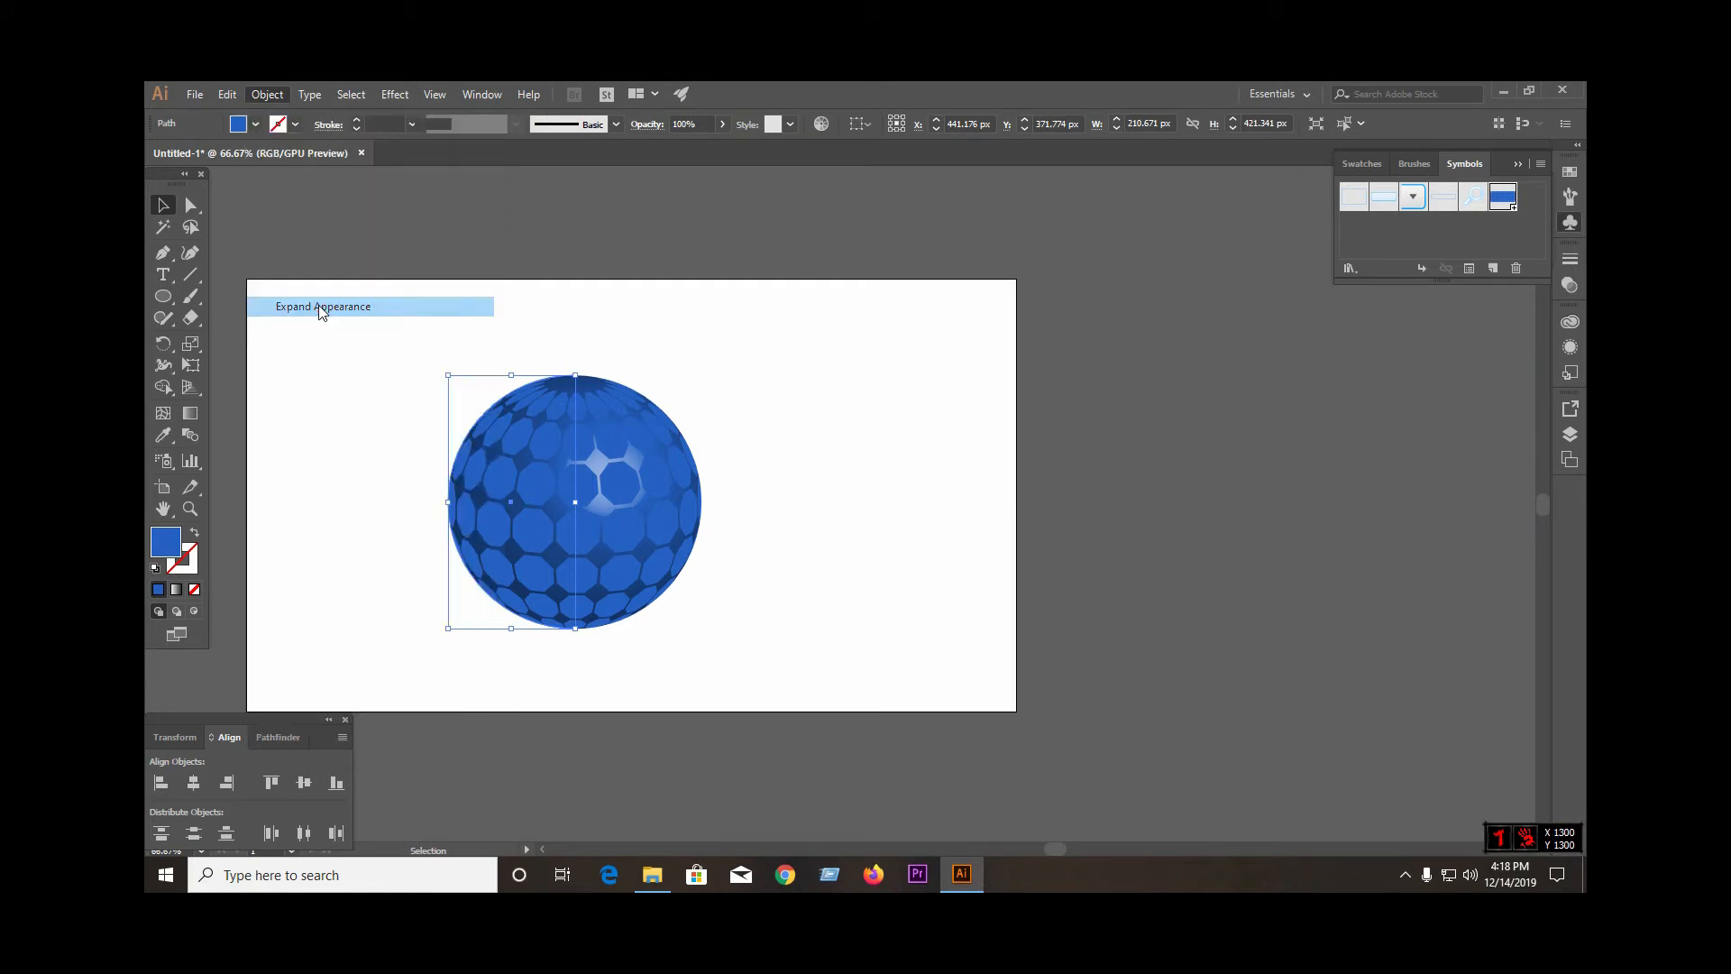
Ungroup the expanded sphere twice to free its front and back parts
right_click(528, 446)
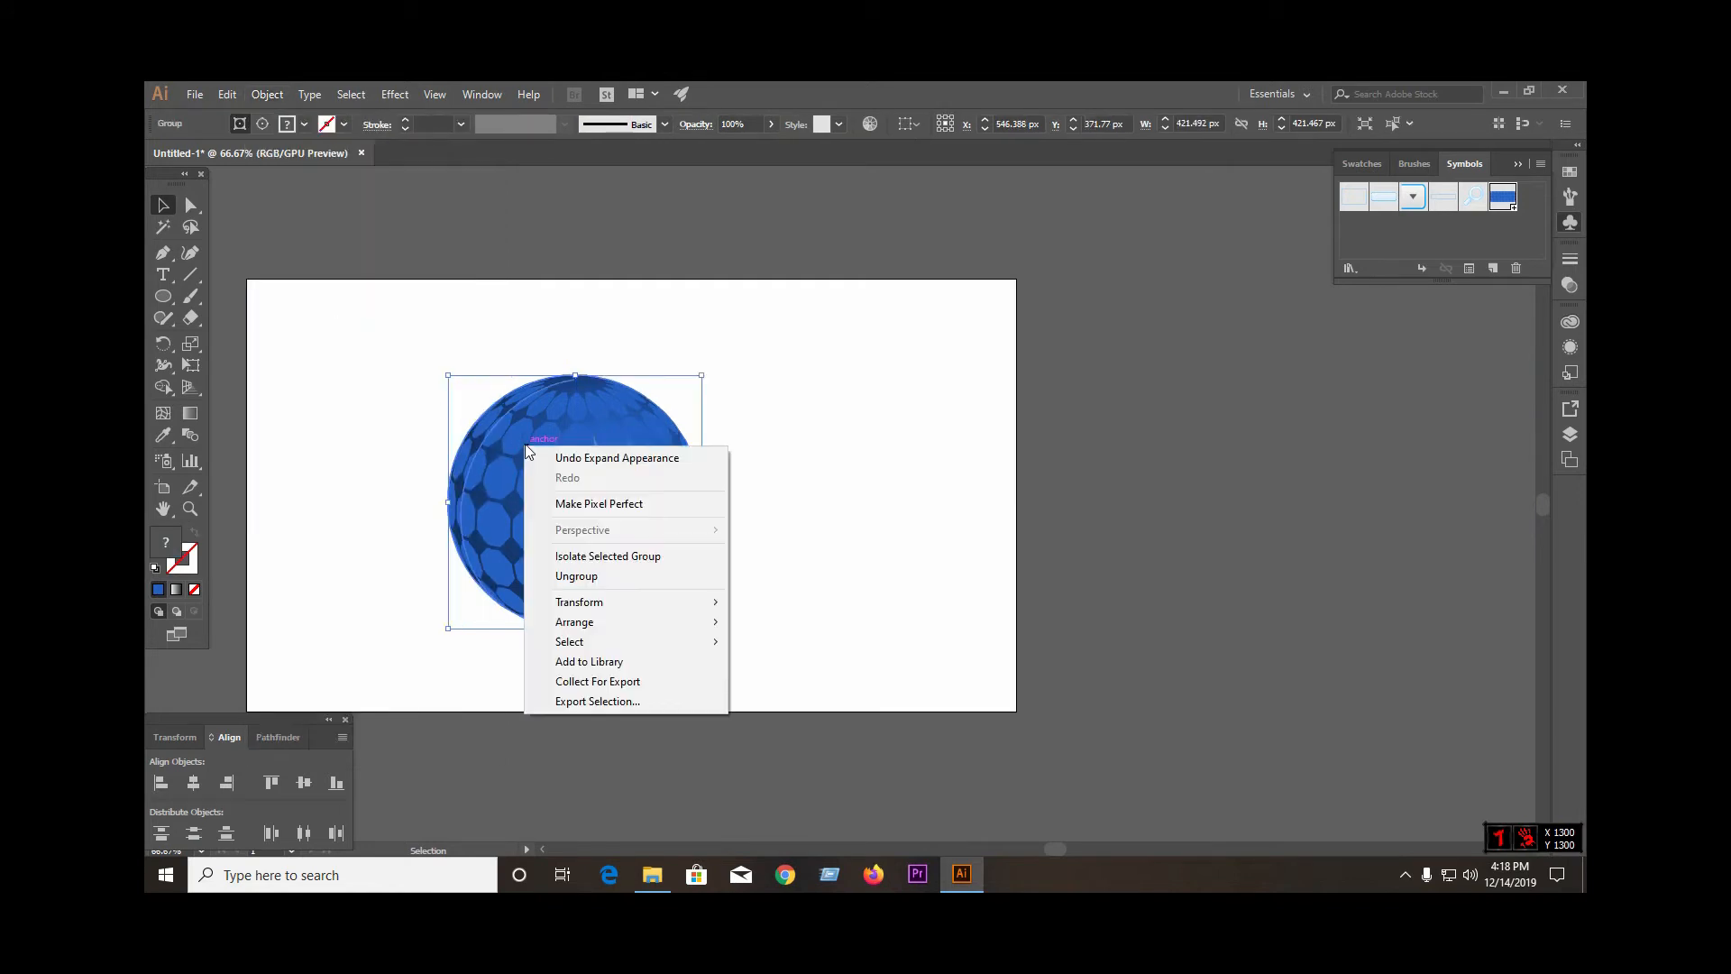
left_click(684, 578)
left_click(476, 353)
right_click(616, 496)
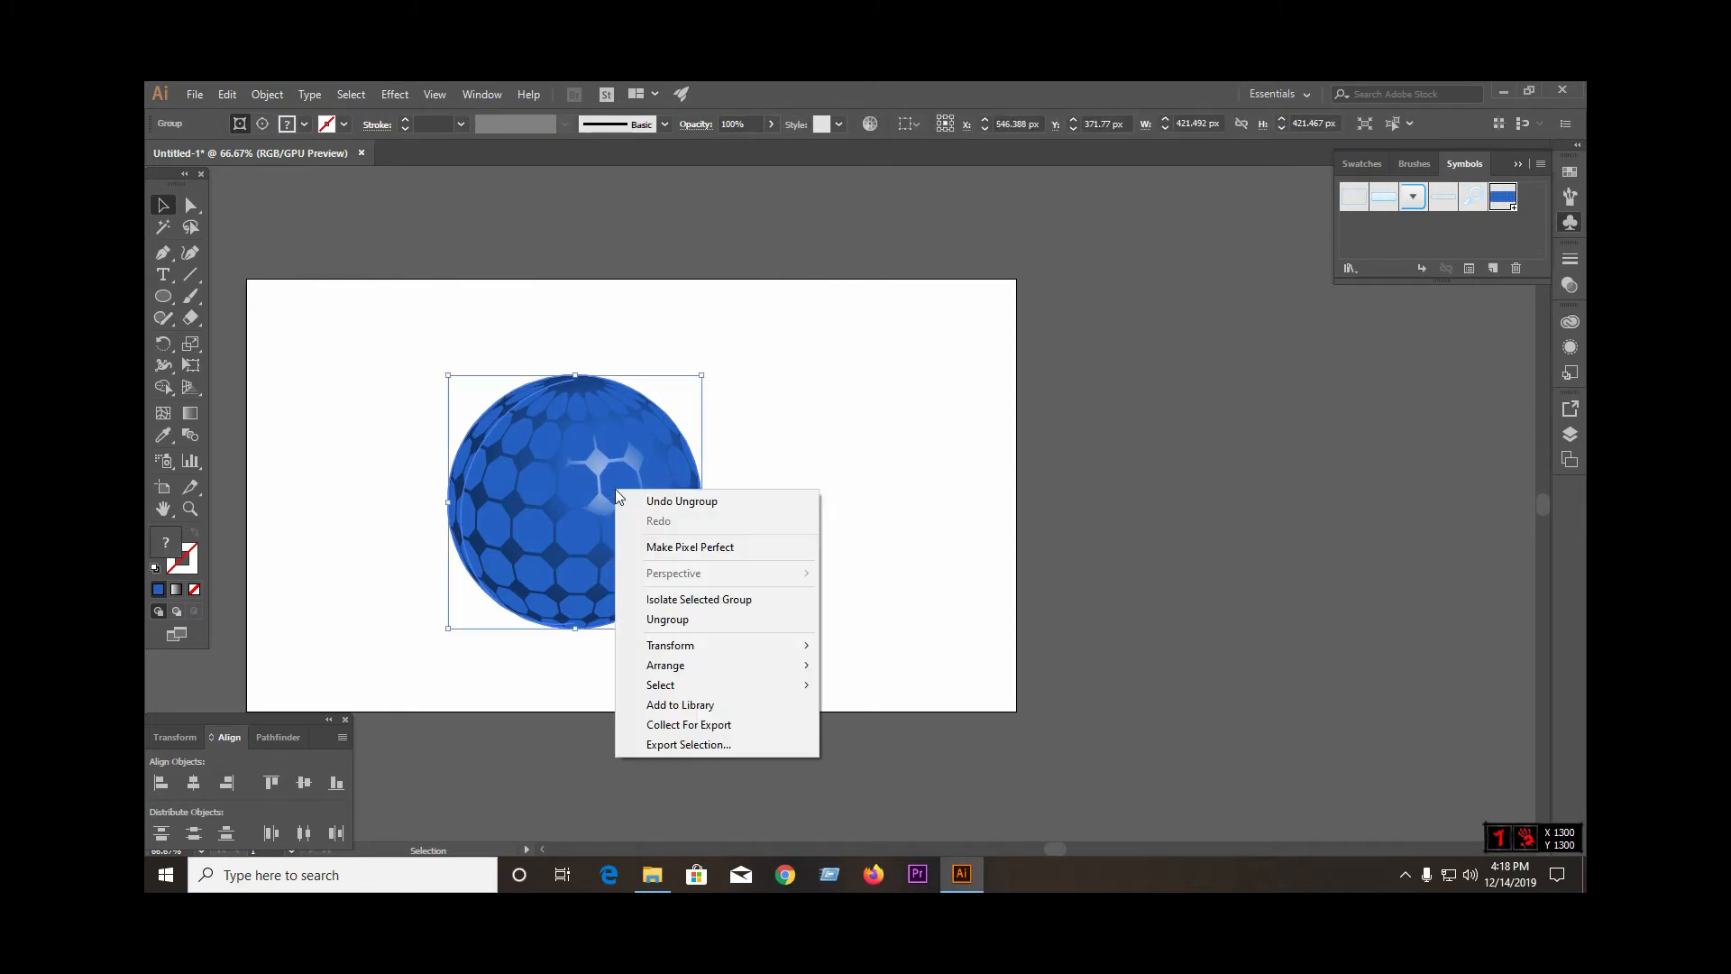
left_click(671, 620)
left_click(783, 544)
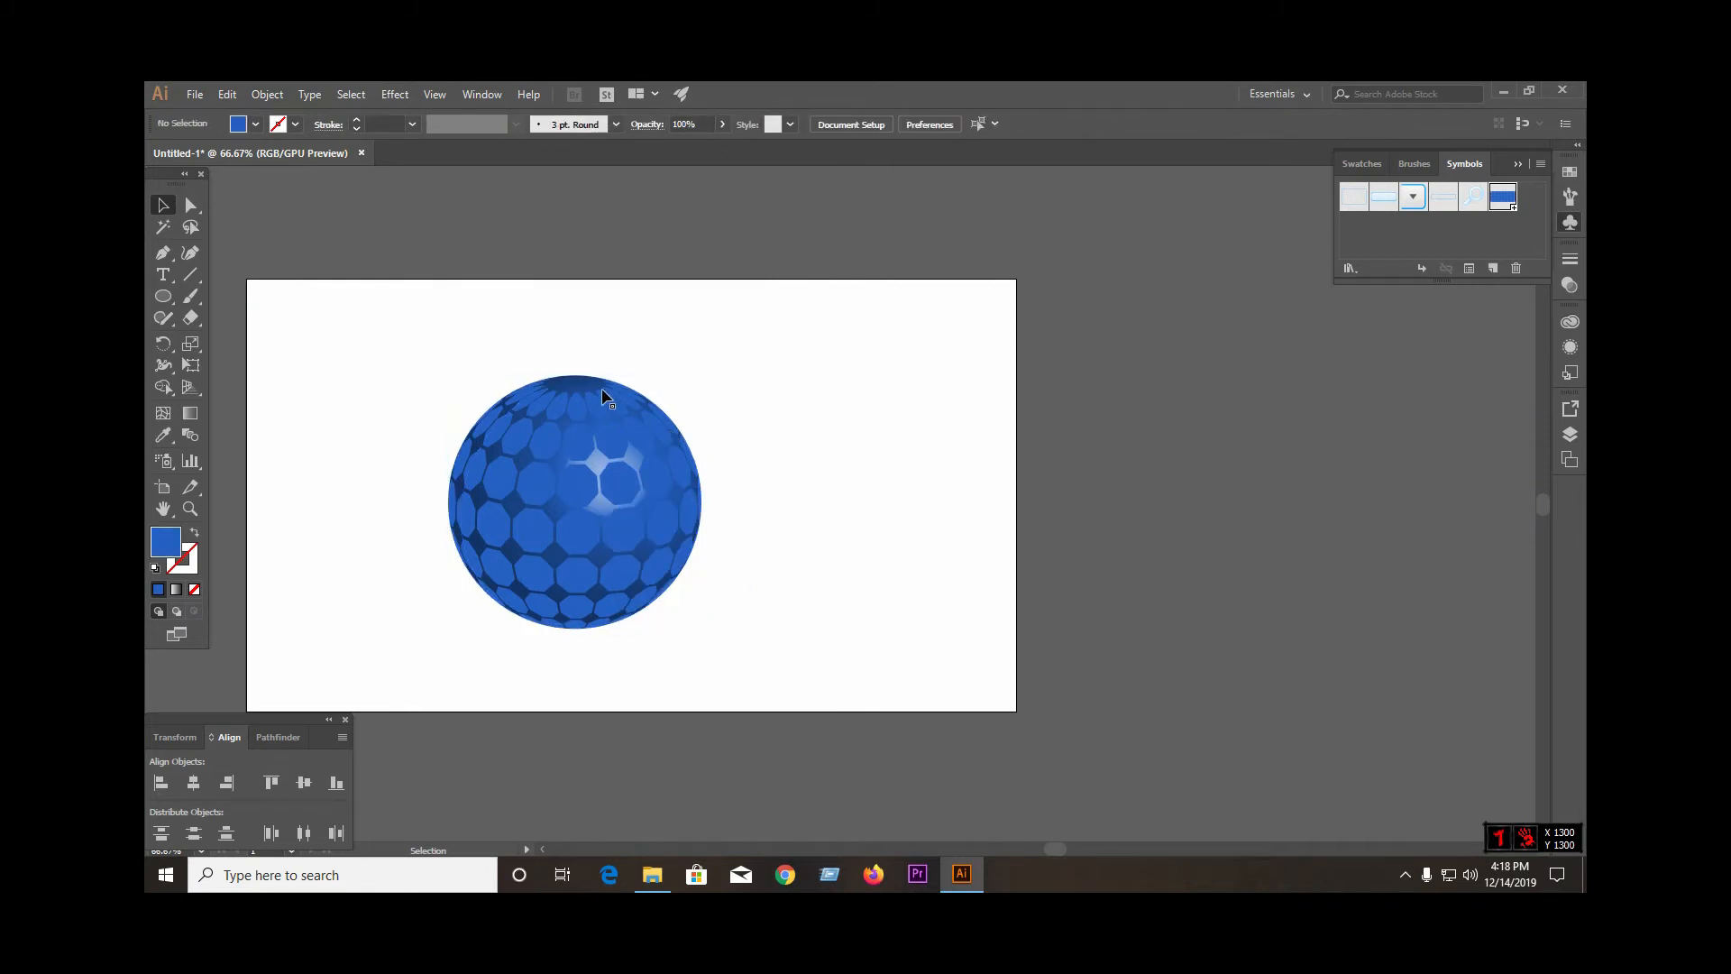
Try moving the front and back parts of the sphere apart, and undo the moves
left_click_drag(592, 392, 832, 455)
left_click_drag(640, 519, 585, 505)
left_click(652, 645)
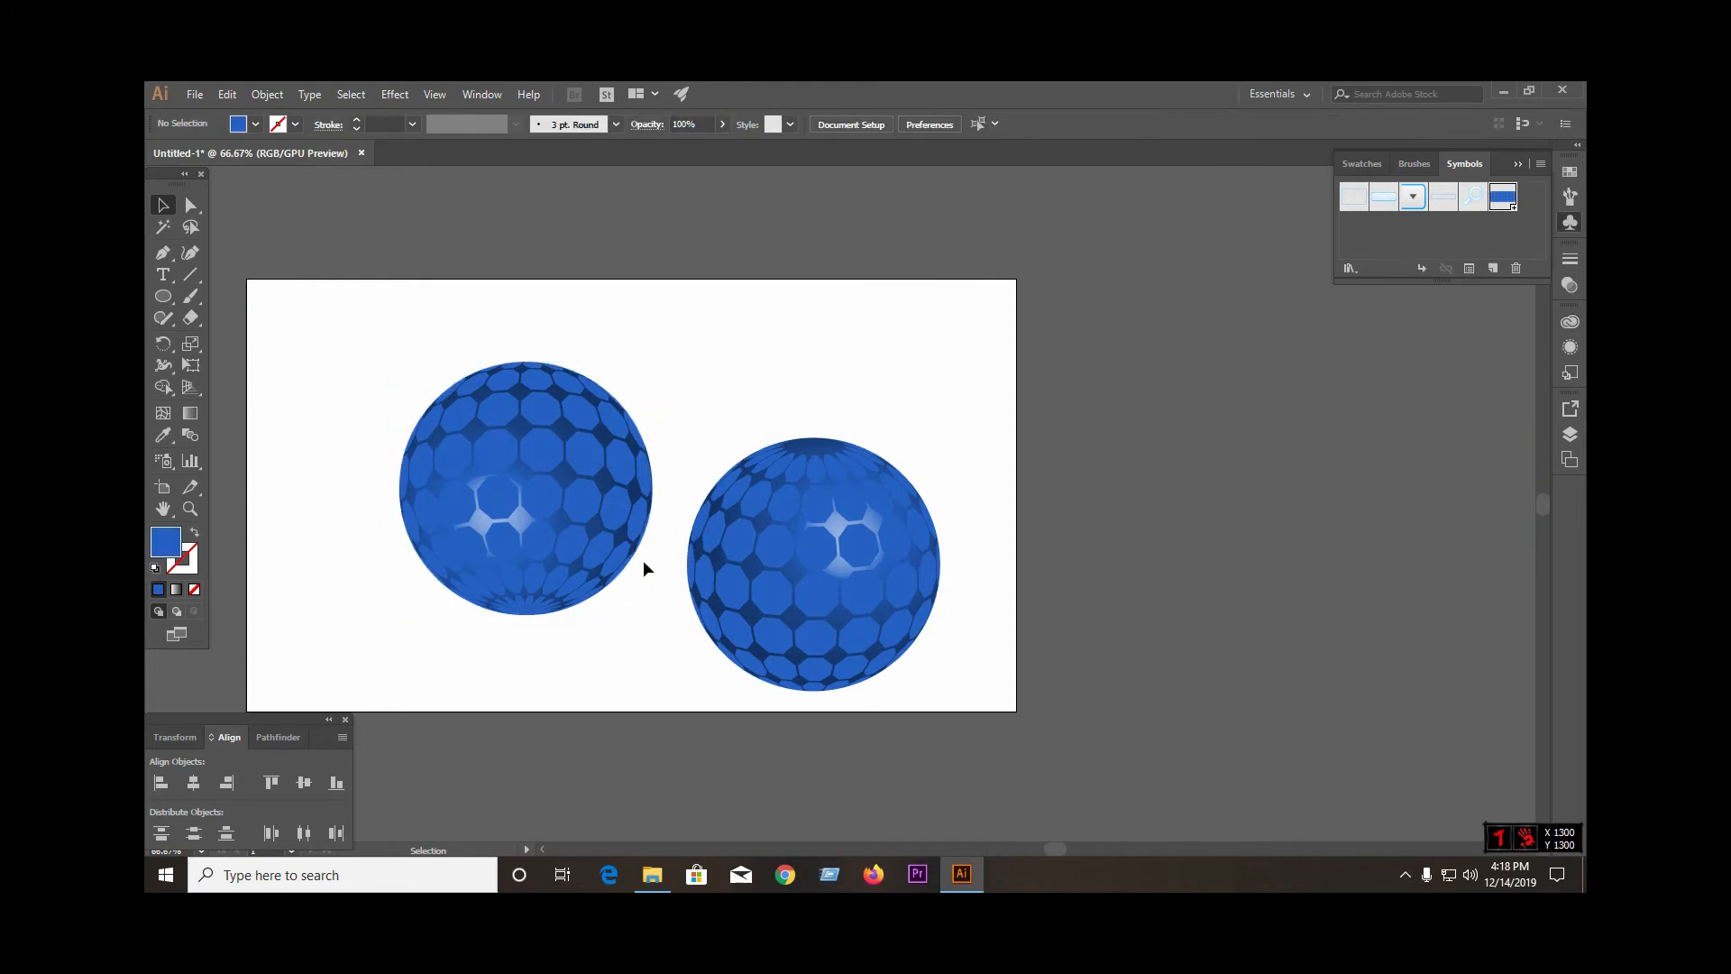
key("ctrl+z")
key("ctrl+z")
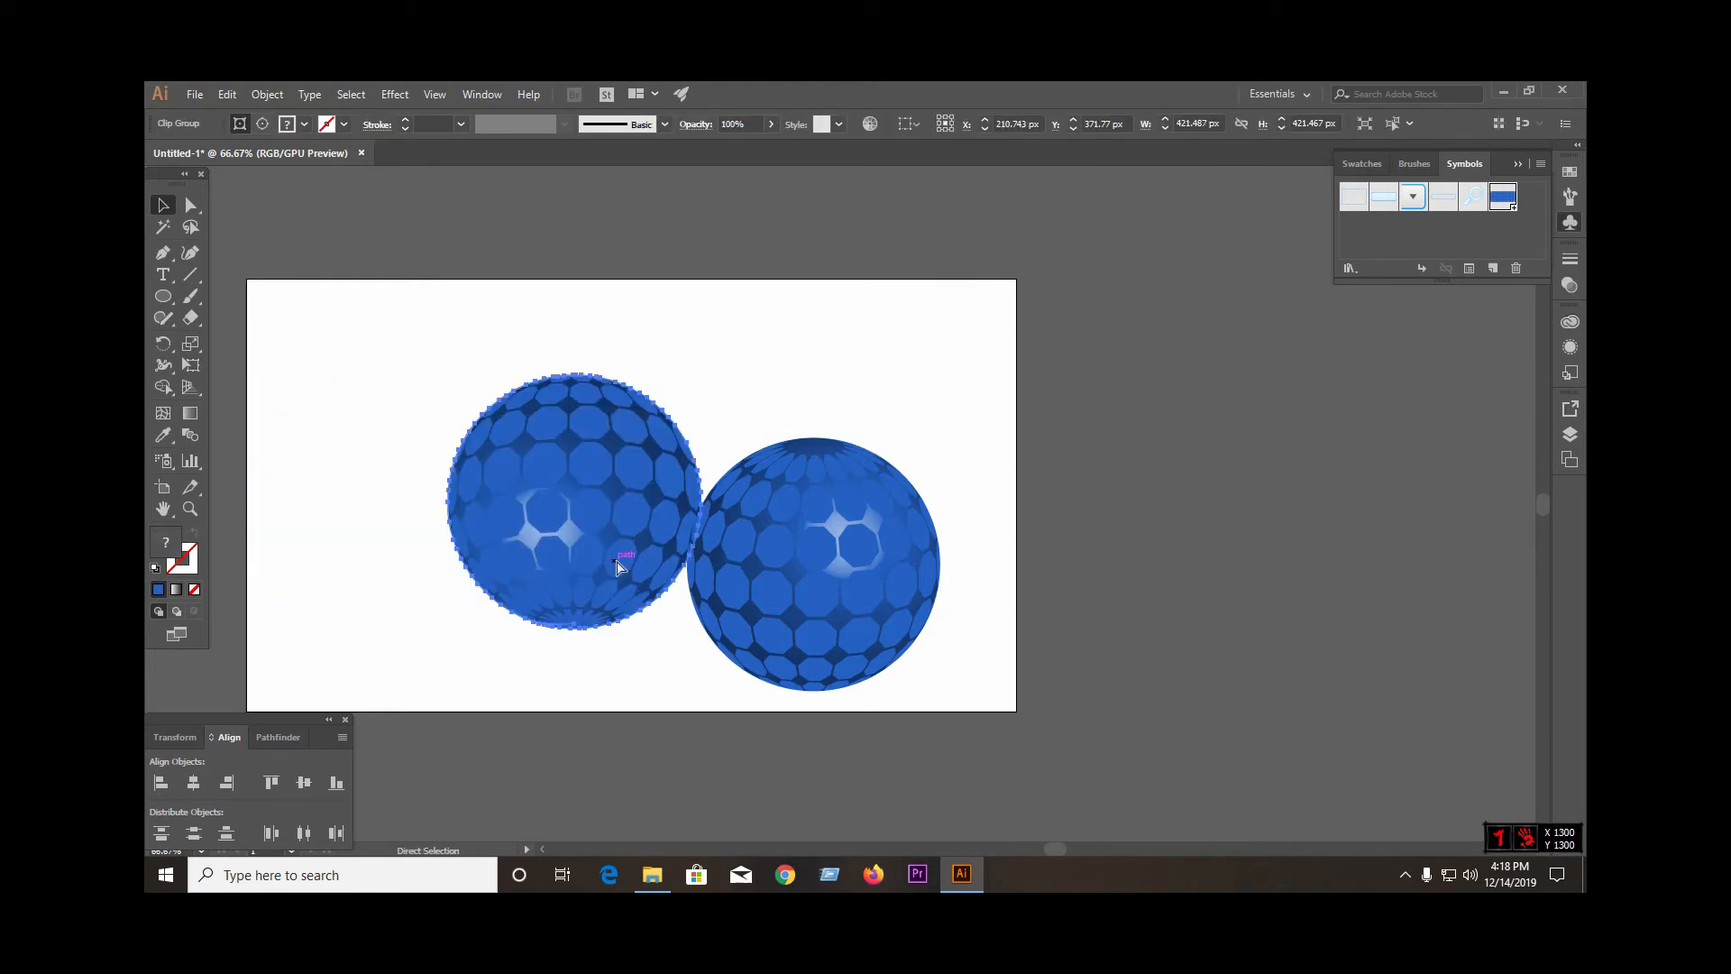
key("ctrl+z")
left_click(753, 544)
Release the clipping mask on the front part of the sphere
scroll(594, 477, "up", 3)
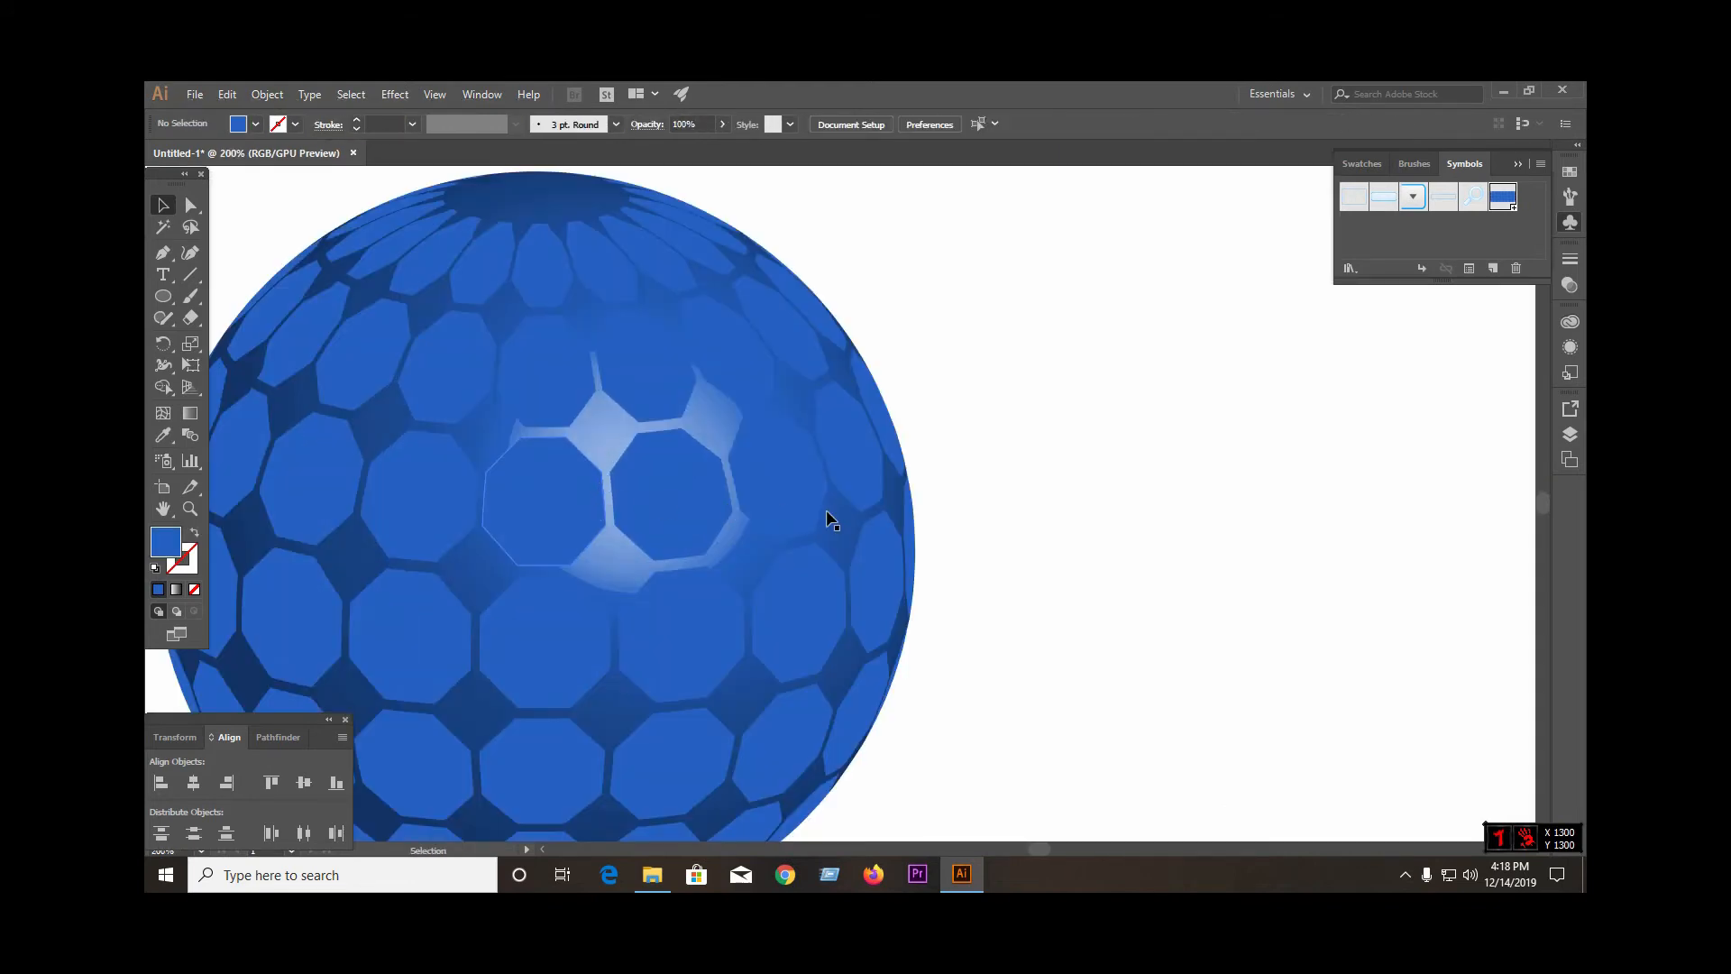
scroll(734, 529, "down", 3)
left_click(672, 466)
right_click(672, 462)
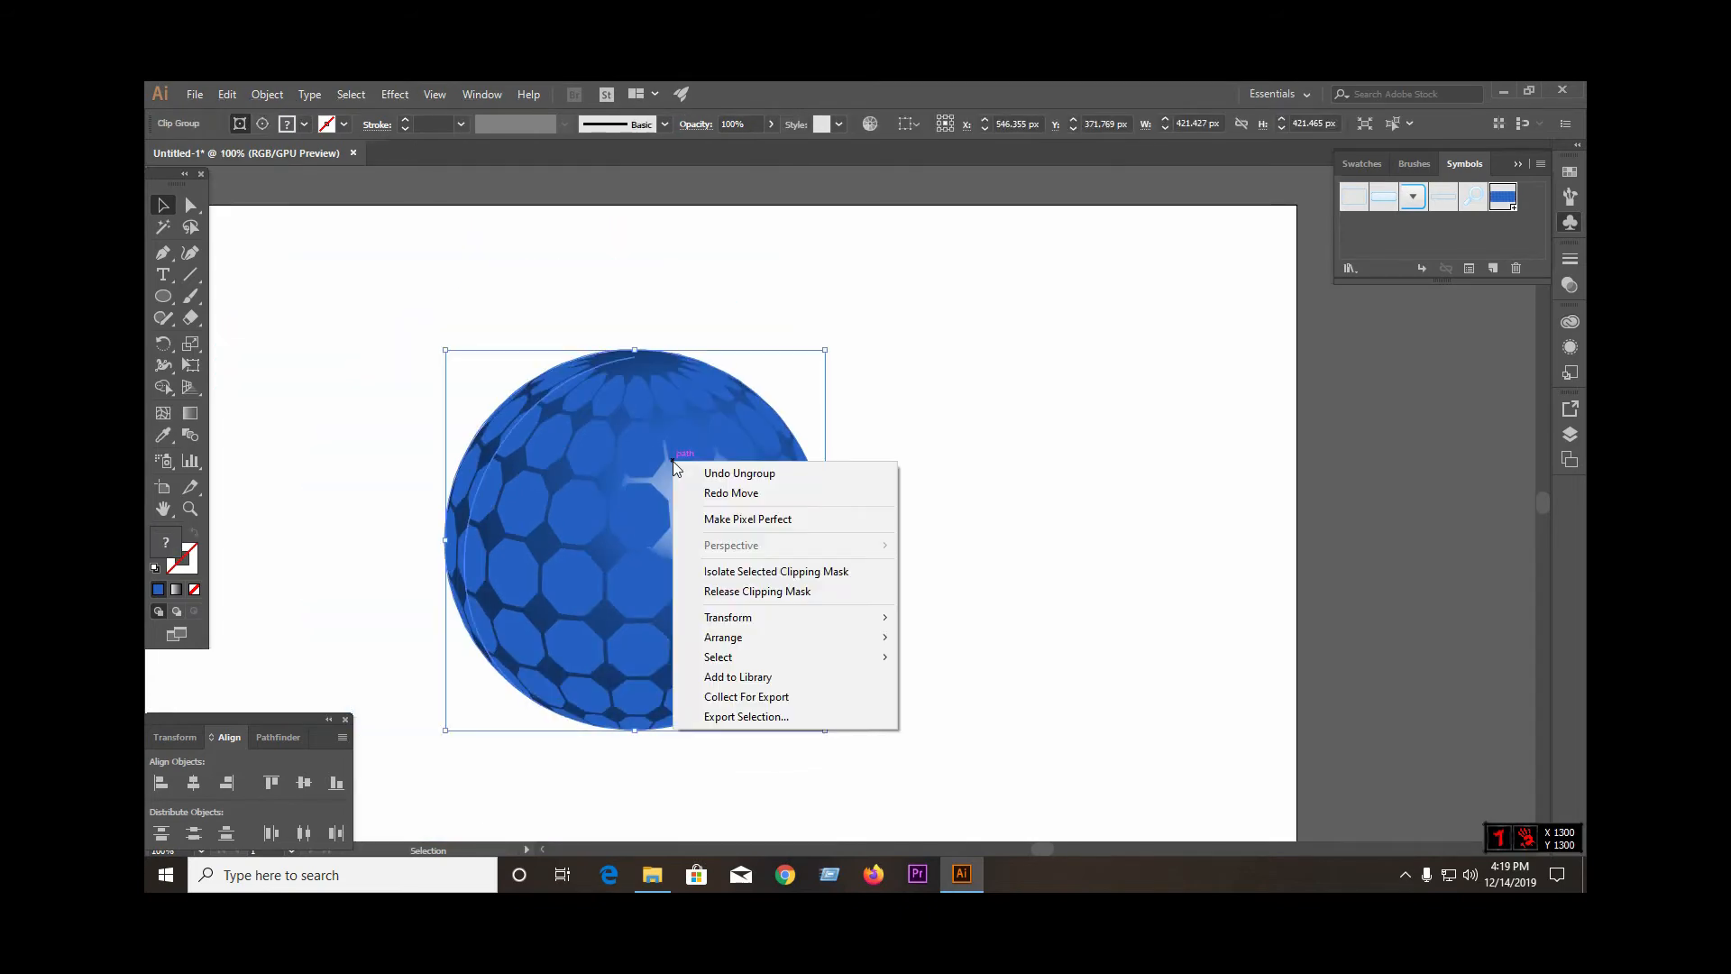
left_click(757, 591)
left_click(910, 555)
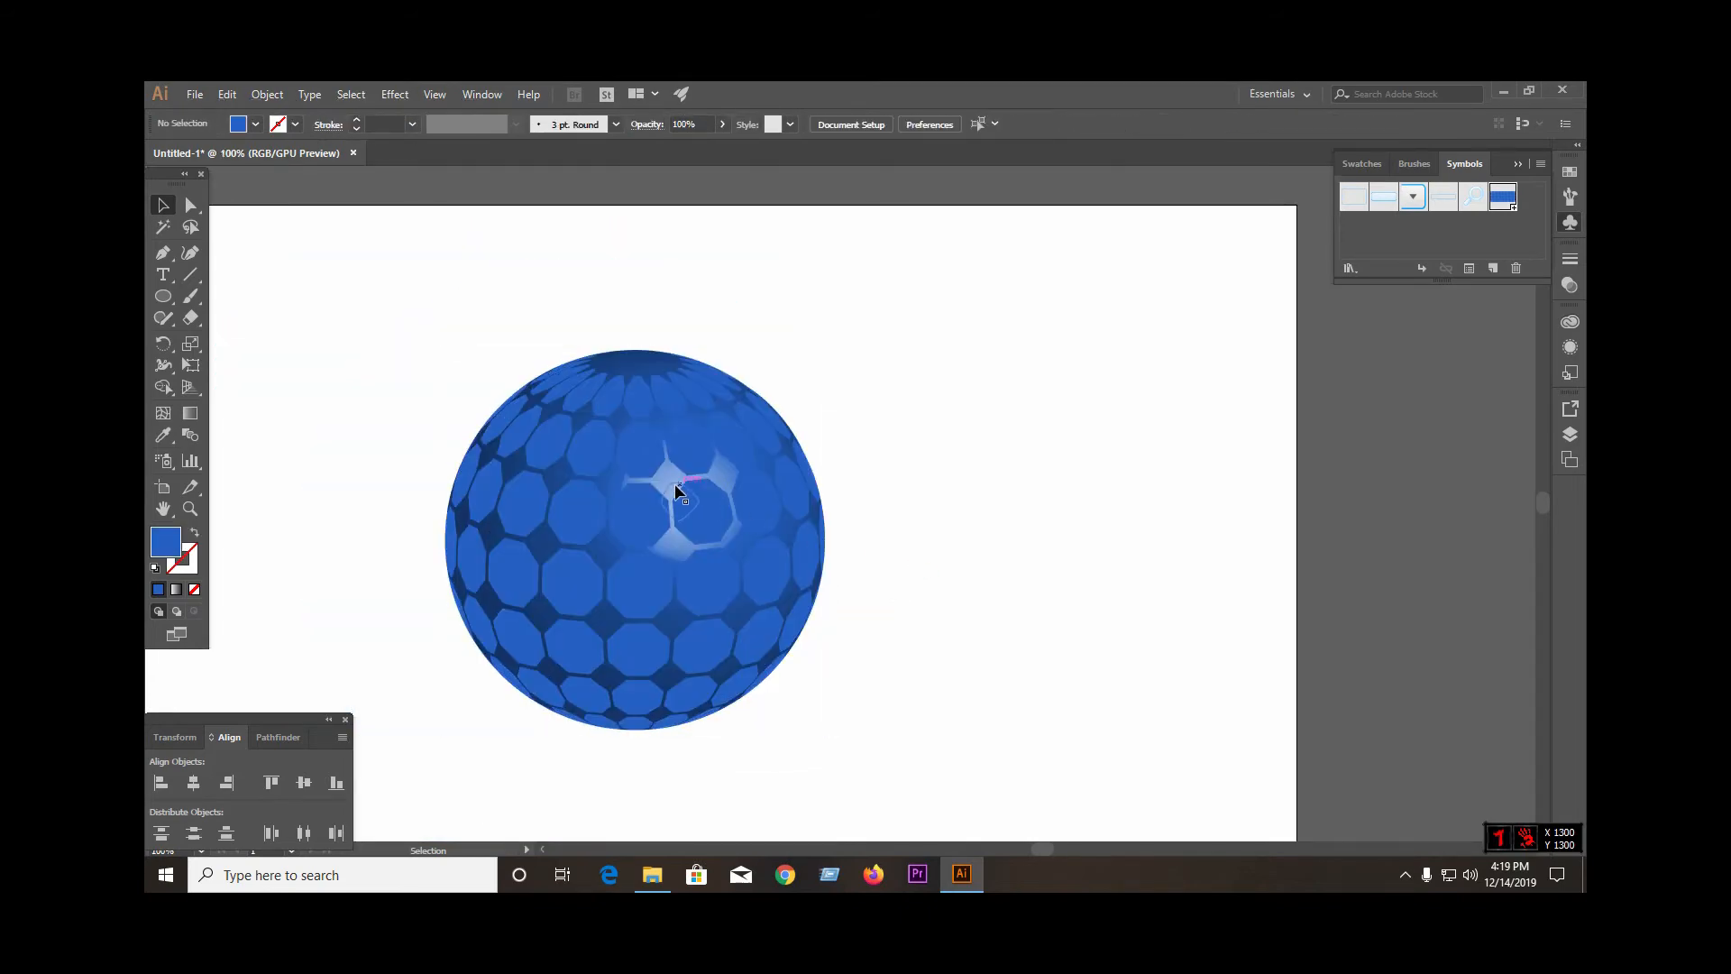
Pull the plain shaded sphere and the rear patterned sphere away from the front octagon pattern, and delete the plain shaded sphere
left_click_drag(679, 492, 1131, 497)
left_click(881, 780)
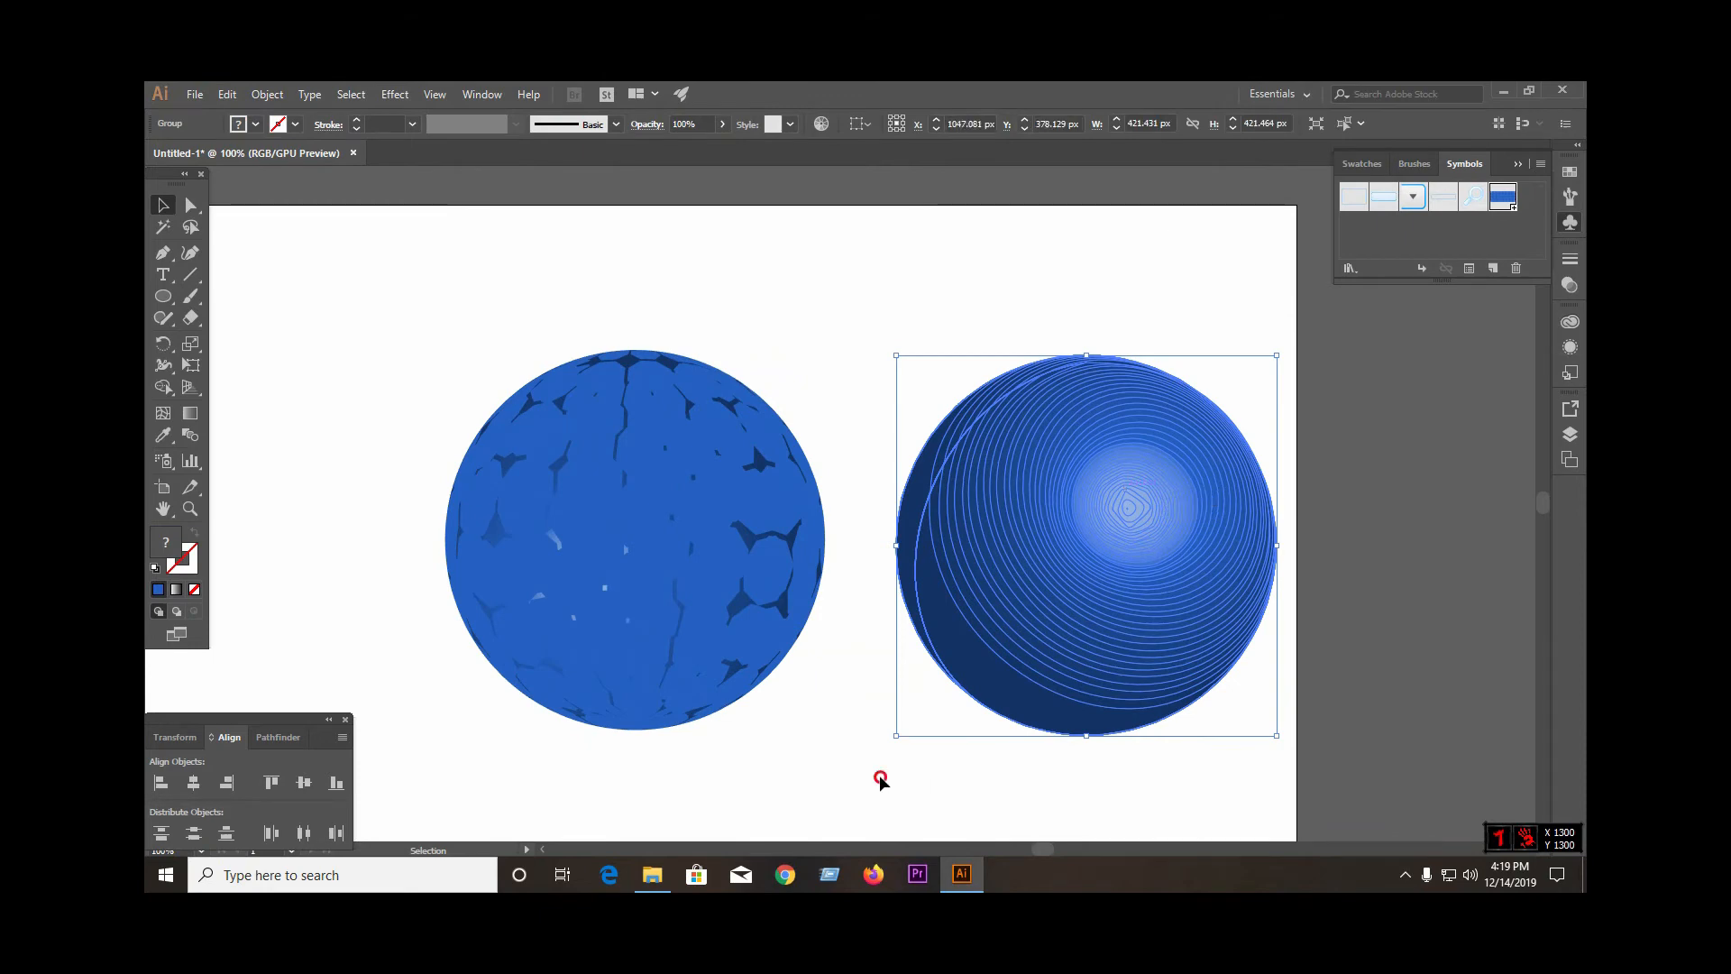
left_click_drag(677, 538, 350, 532)
key("ctrl+minus")
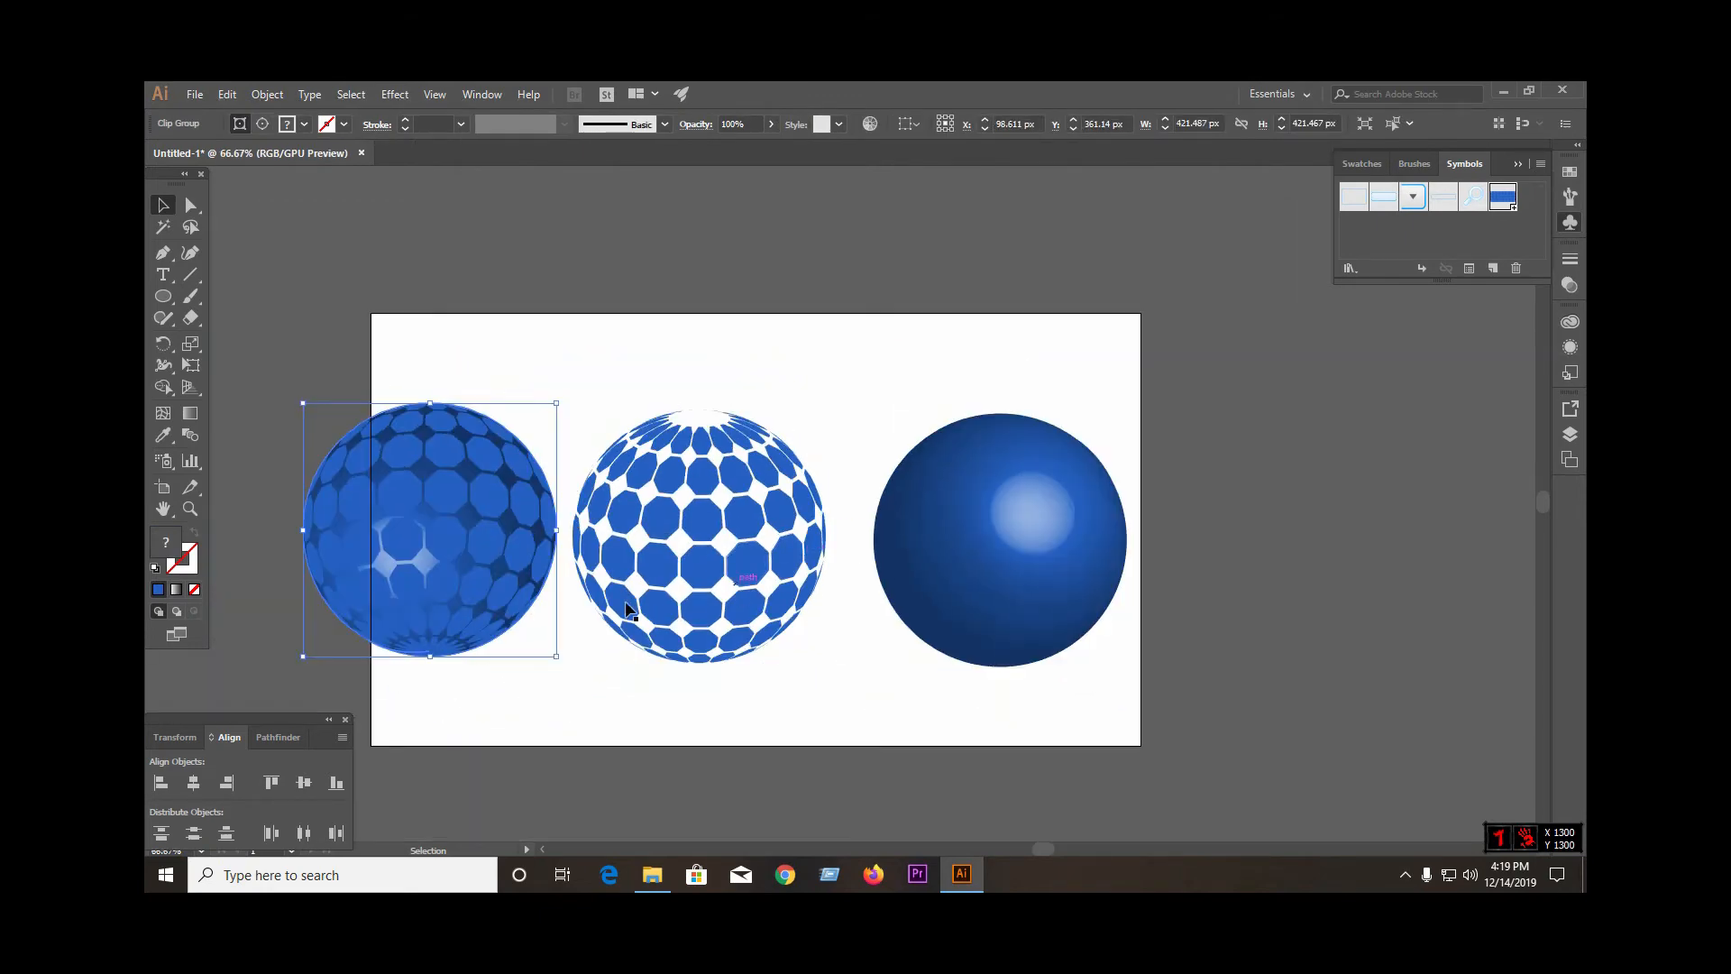
left_click_drag(479, 564, 445, 377)
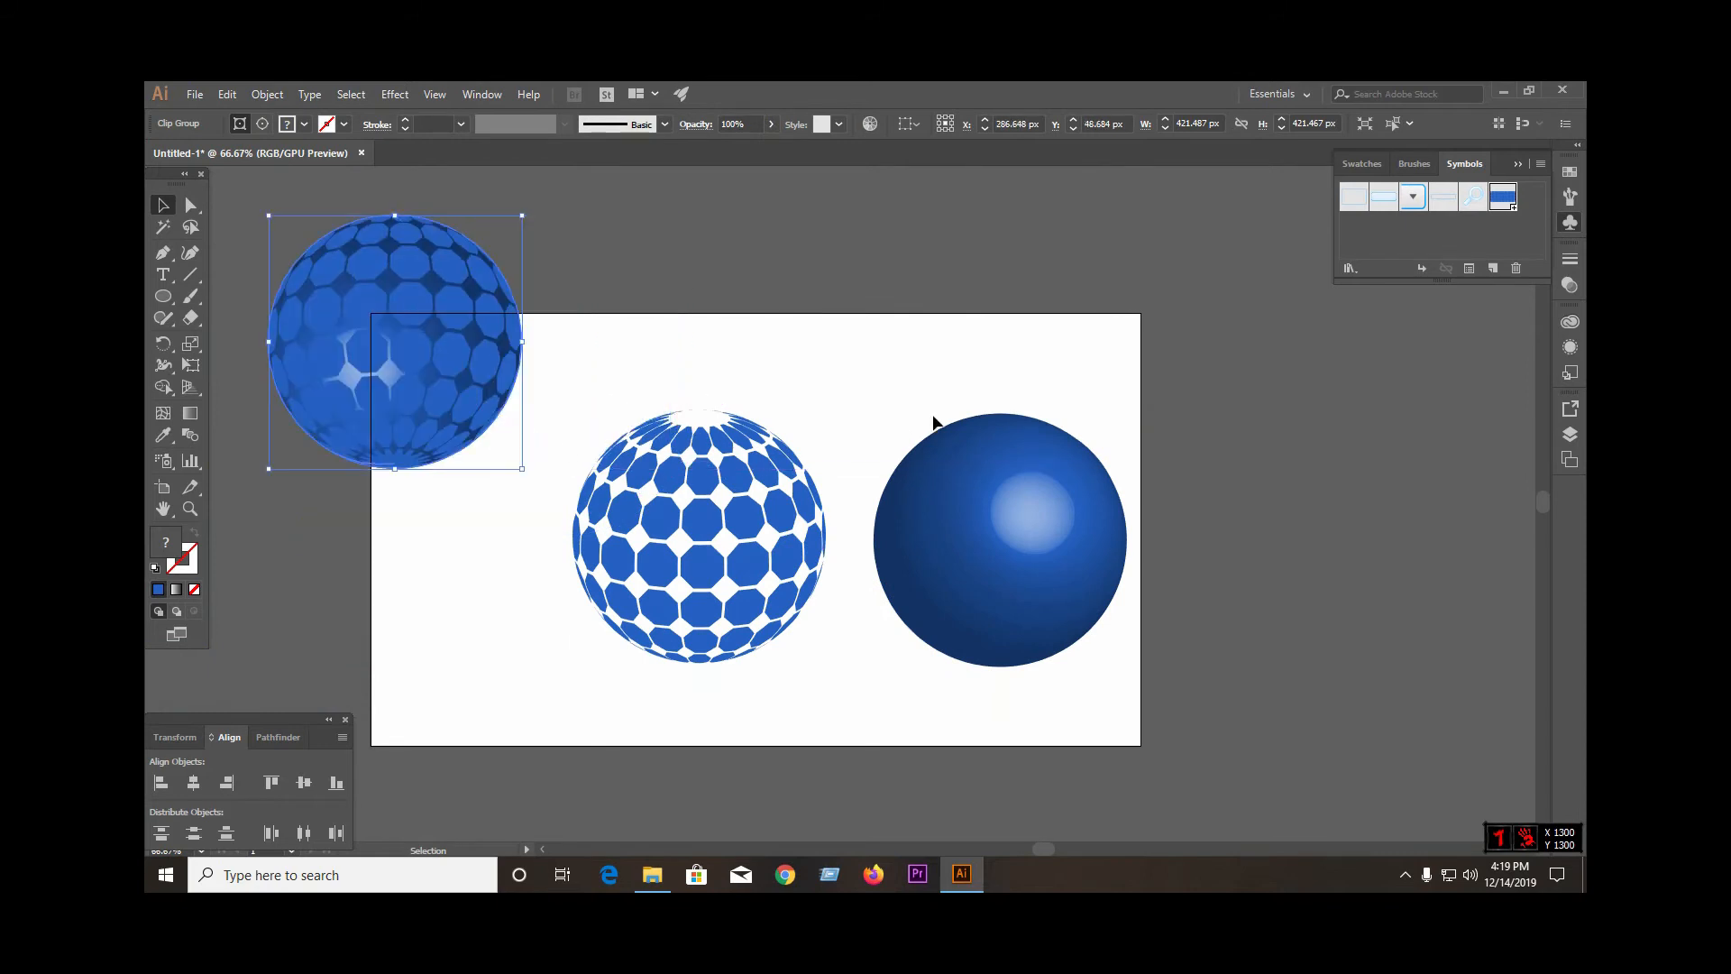
left_click(1040, 539)
key("Delete")
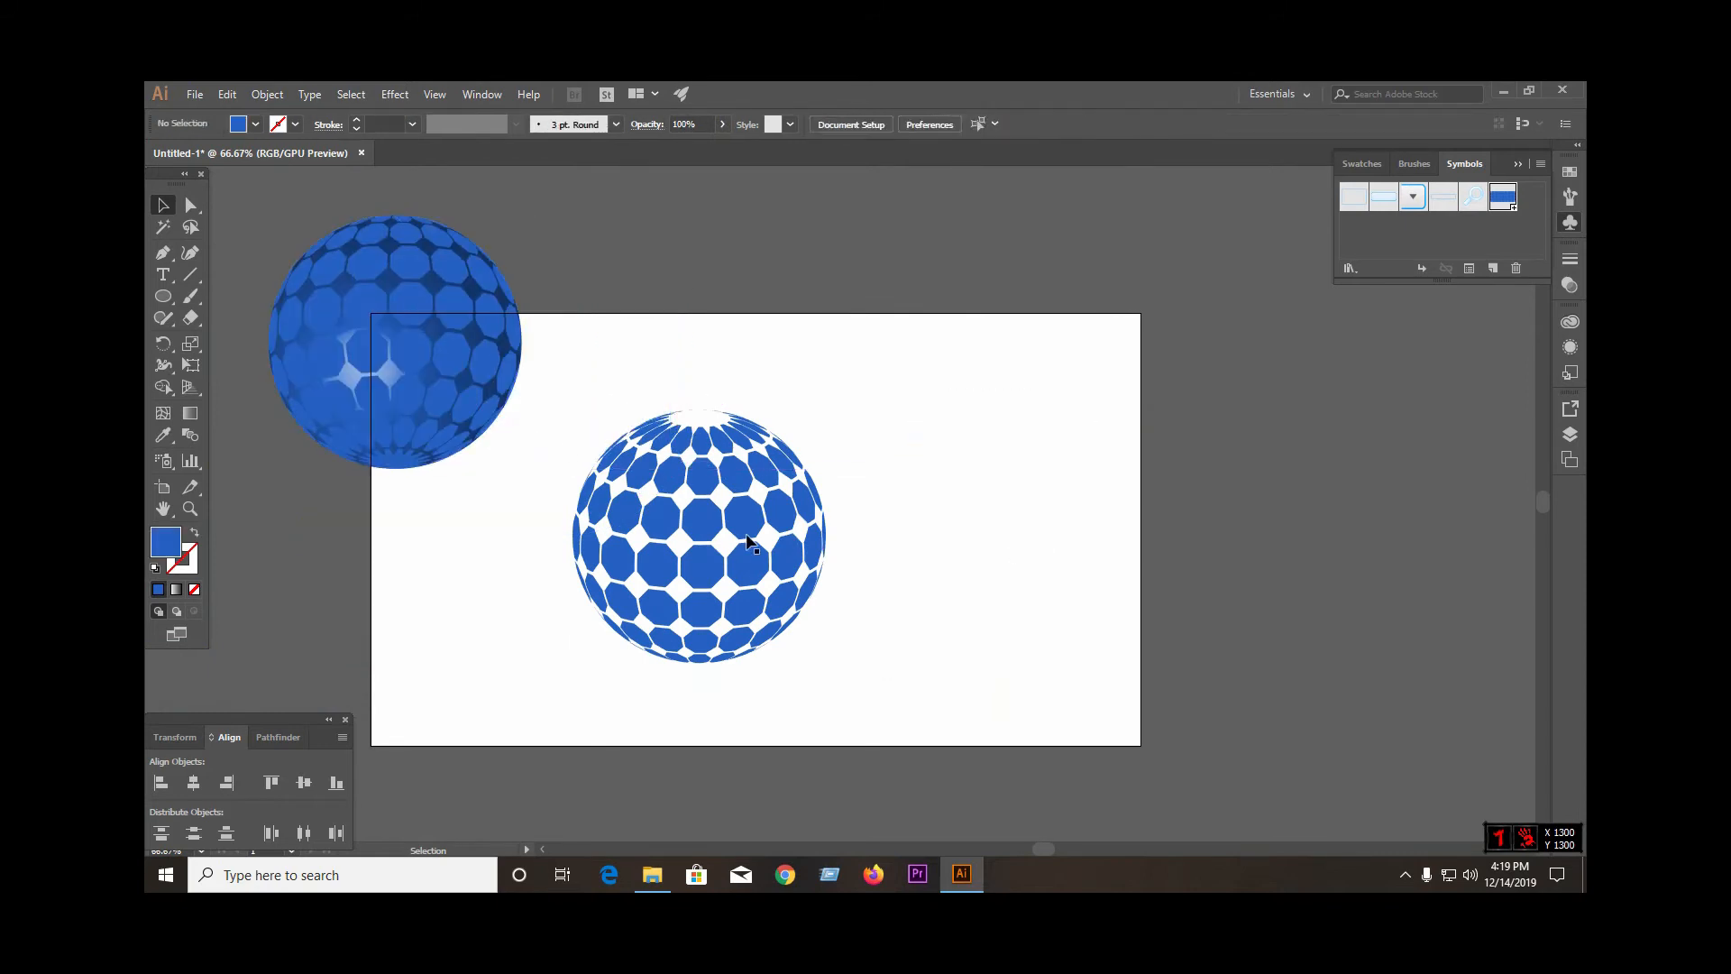
Place the octagon globe and the rear patterned sphere side by side on the artboard, and delete the leftover unfilled circle path
left_click_drag(748, 536, 884, 532)
left_click(1030, 584)
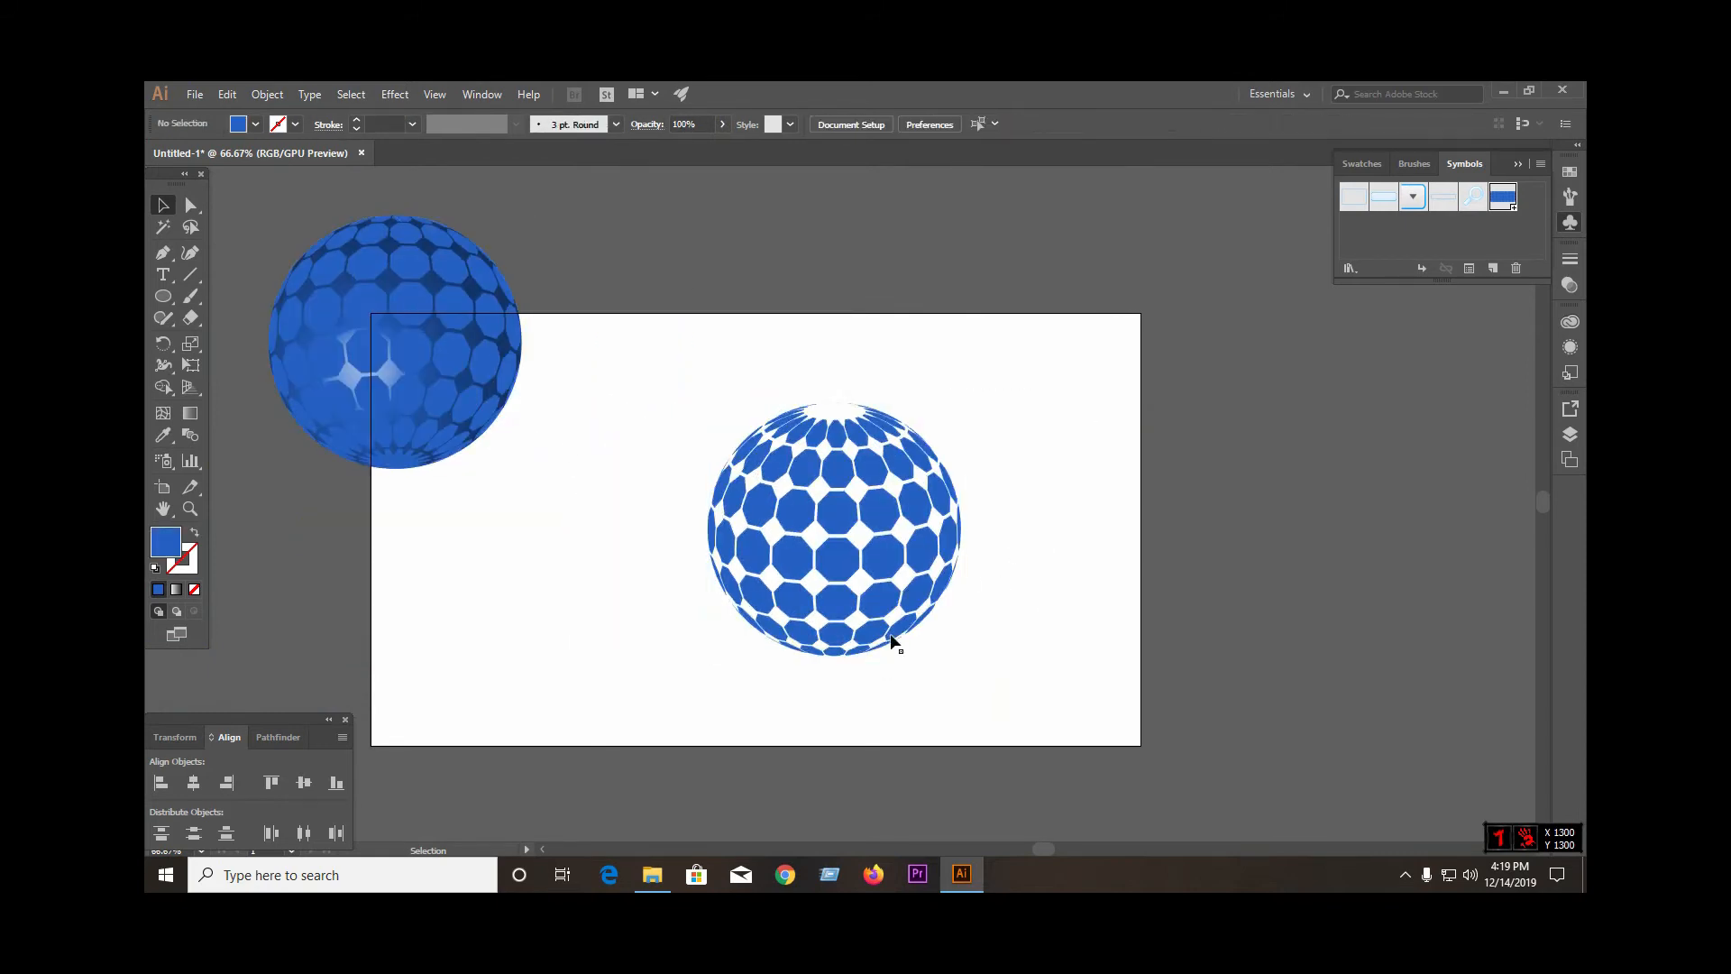
left_click_drag(551, 496, 657, 664)
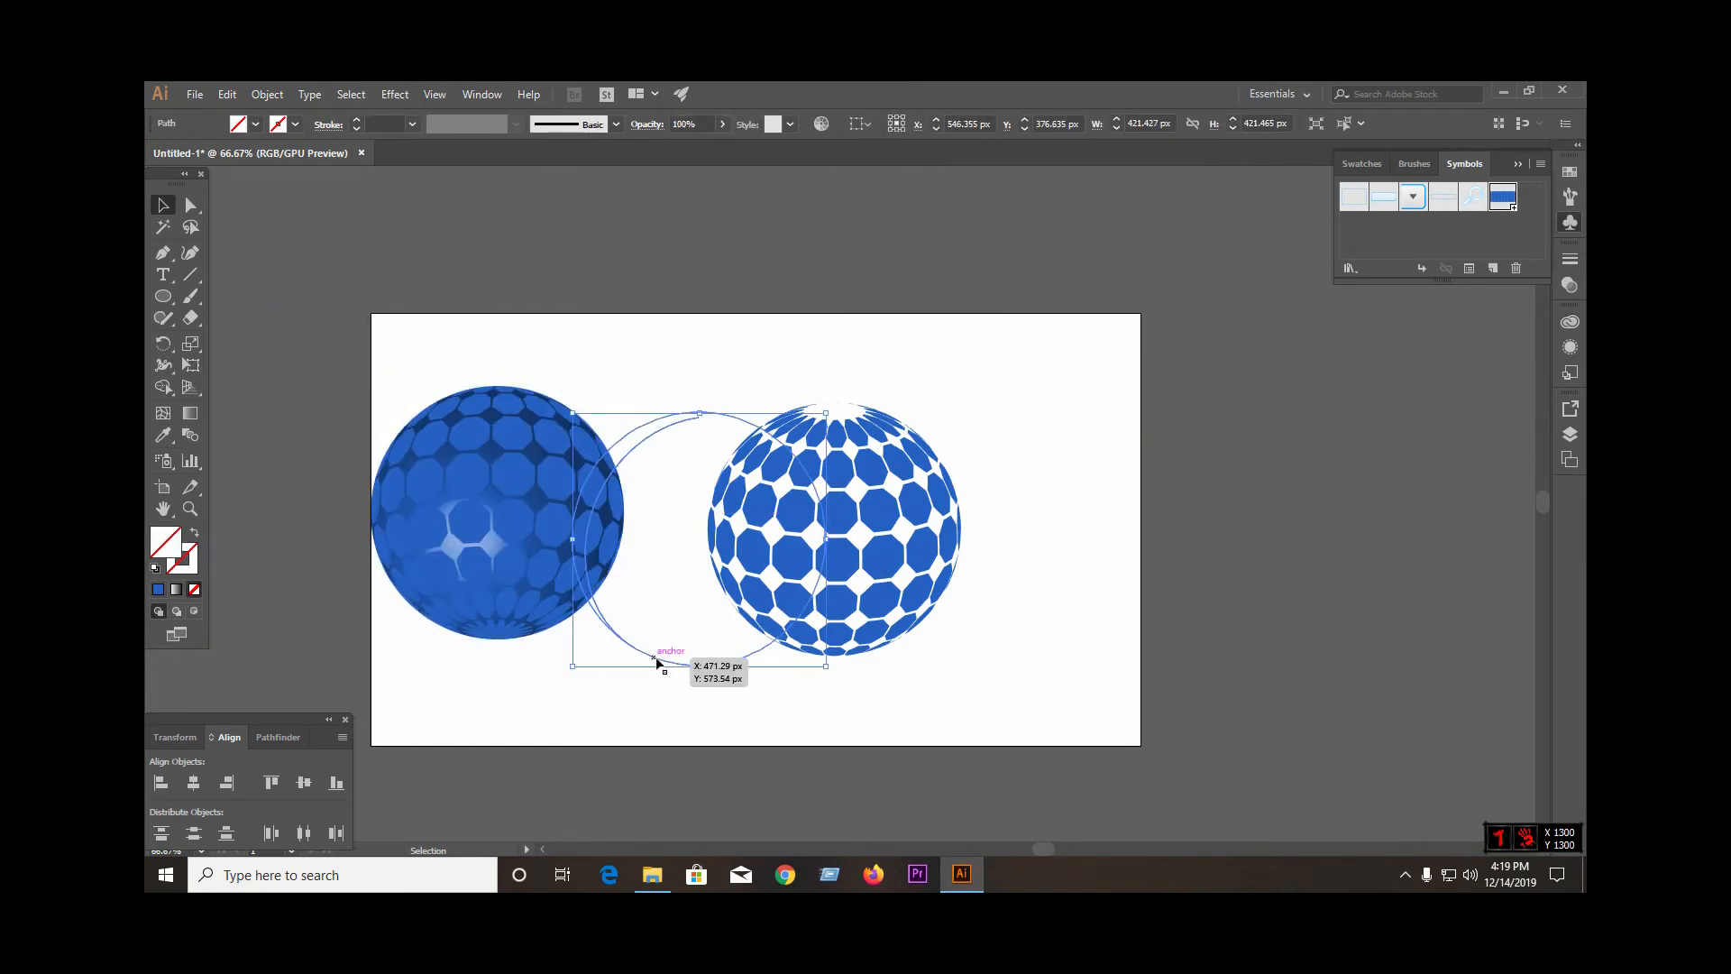
key("Delete")
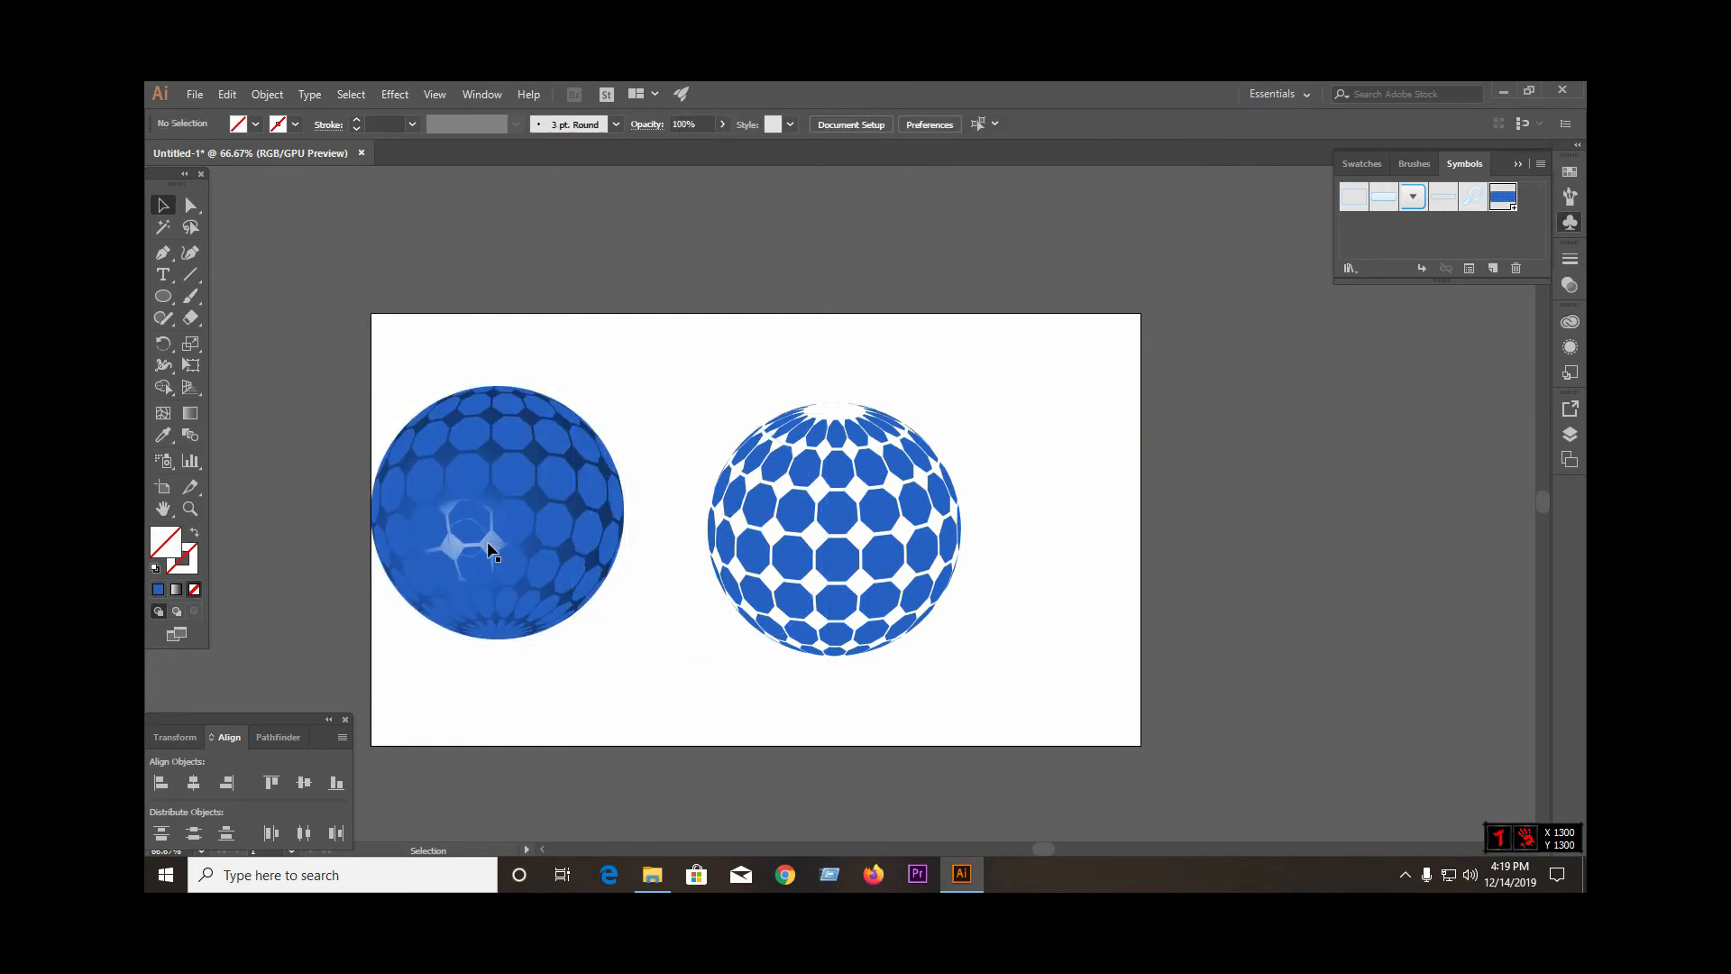
Release the clipping mask on the shaded rear sphere, and pull its plain shaded sphere off the octagon pattern and delete it
left_click(490, 541)
right_click(489, 541)
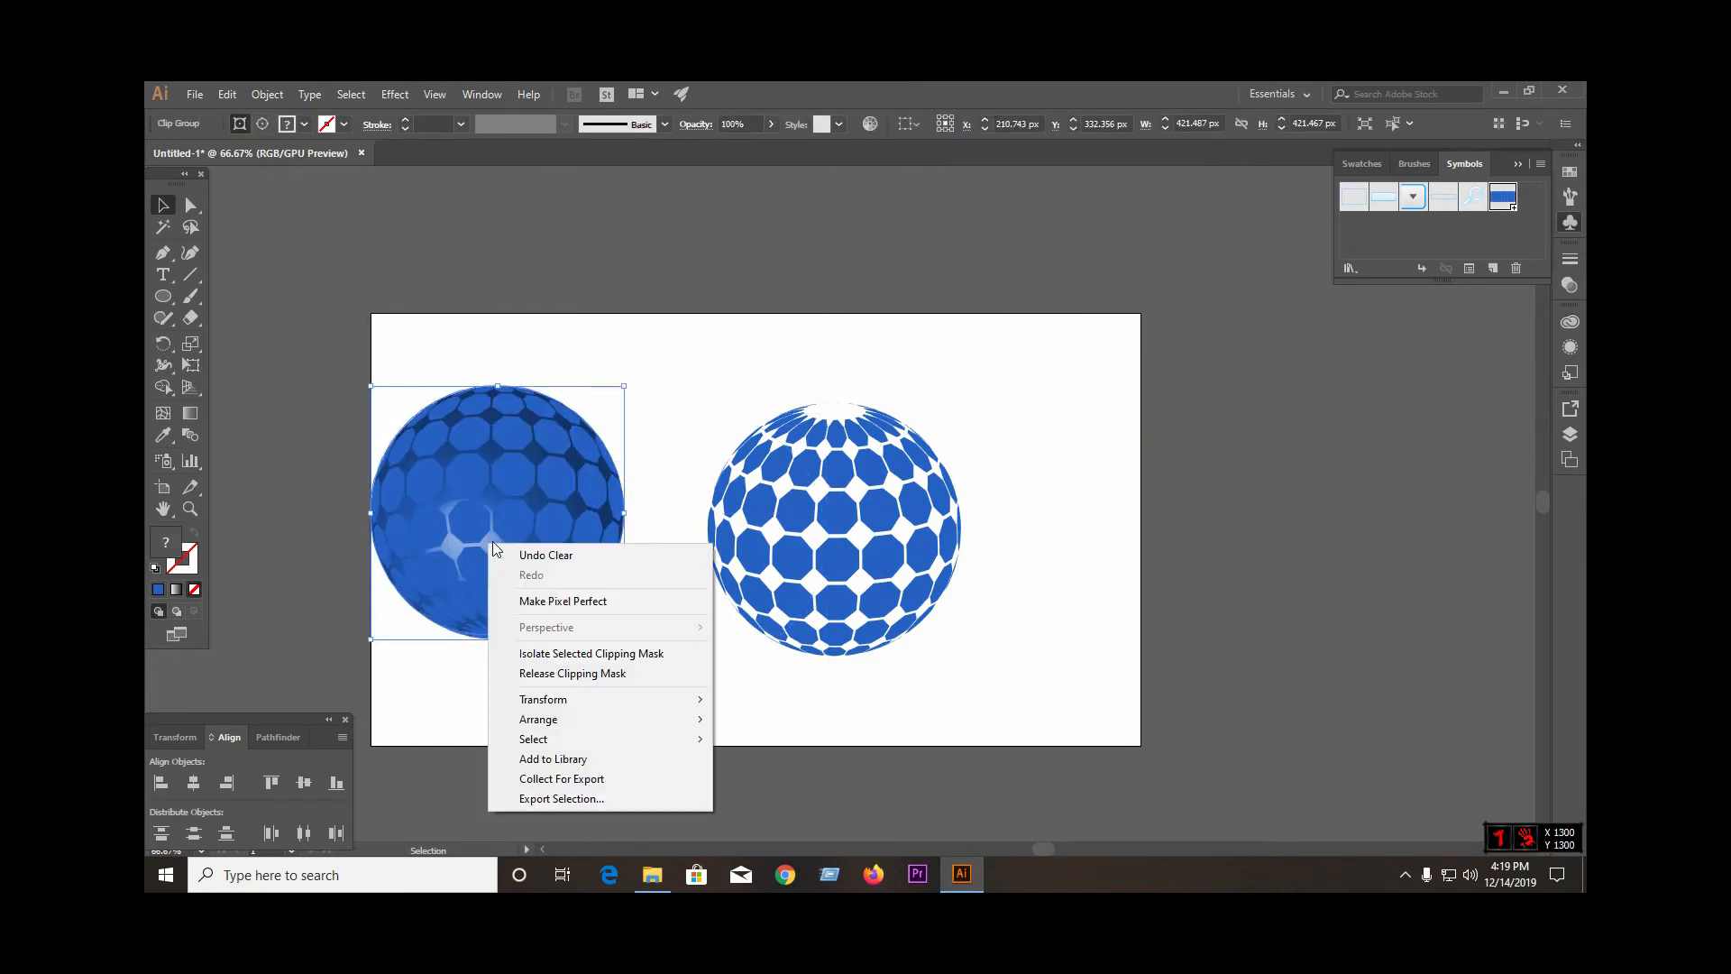
left_click(561, 674)
left_click(593, 679)
left_click_drag(498, 549, 640, 718)
key("Delete")
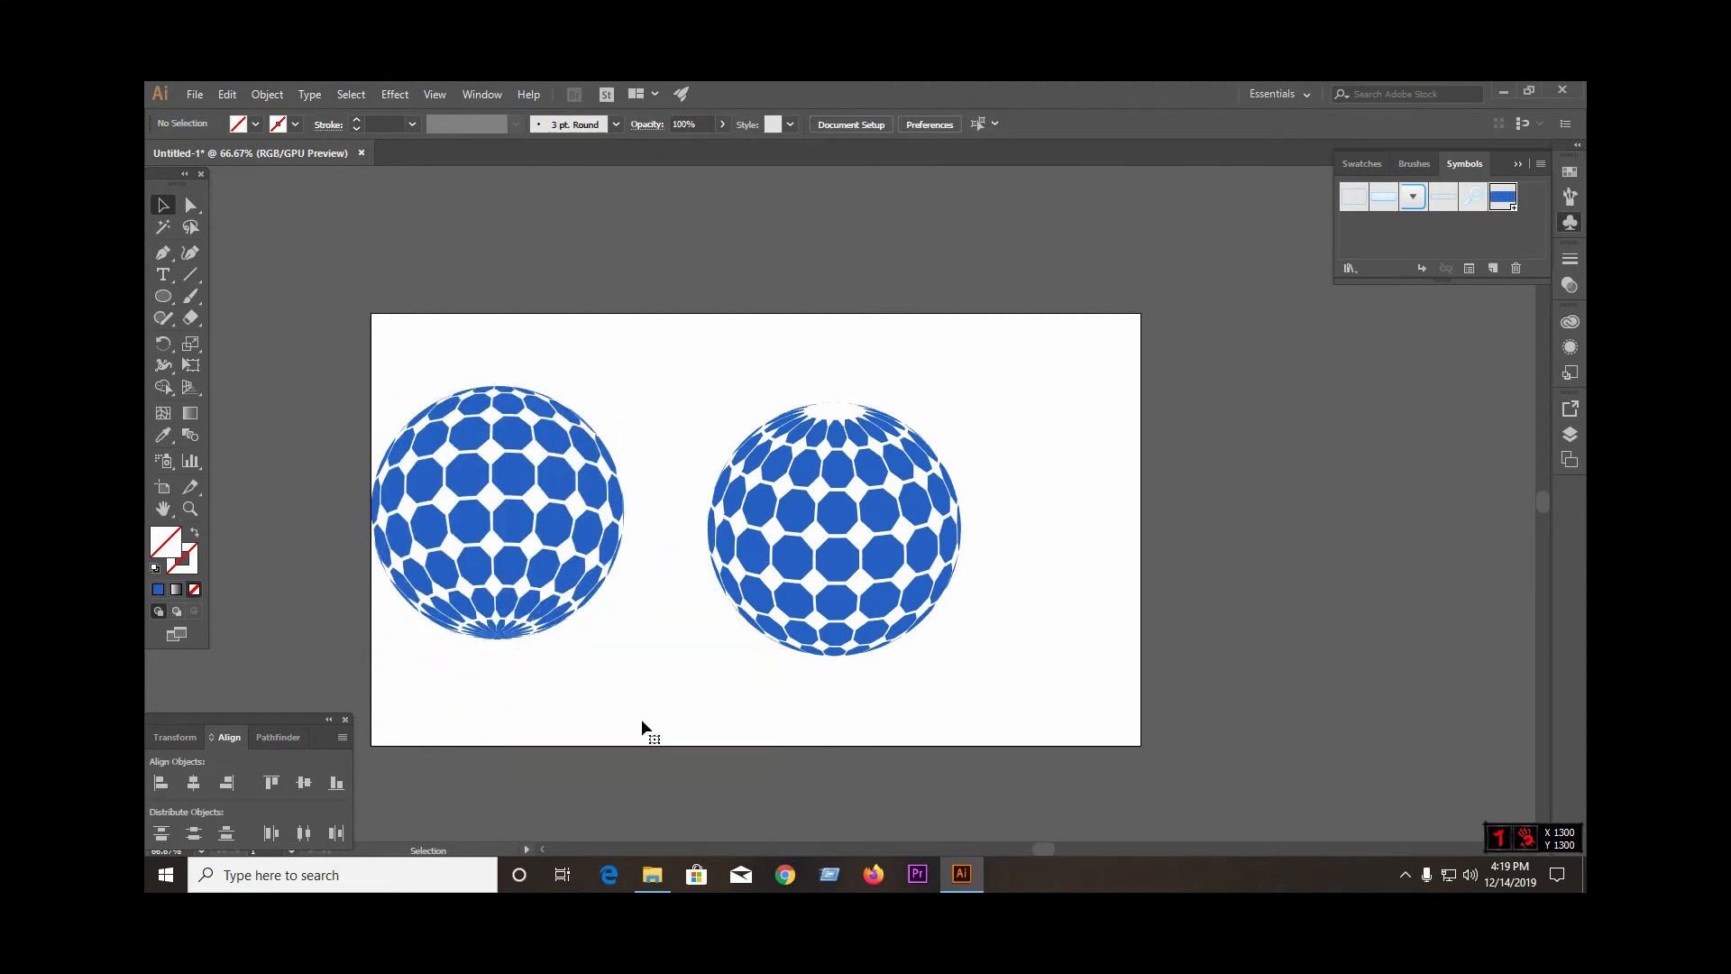
Bring the two octagon spheres next to each other on the artboard, and rotate the one with the open white pole on top about 180°
left_click_drag(534, 527, 874, 548)
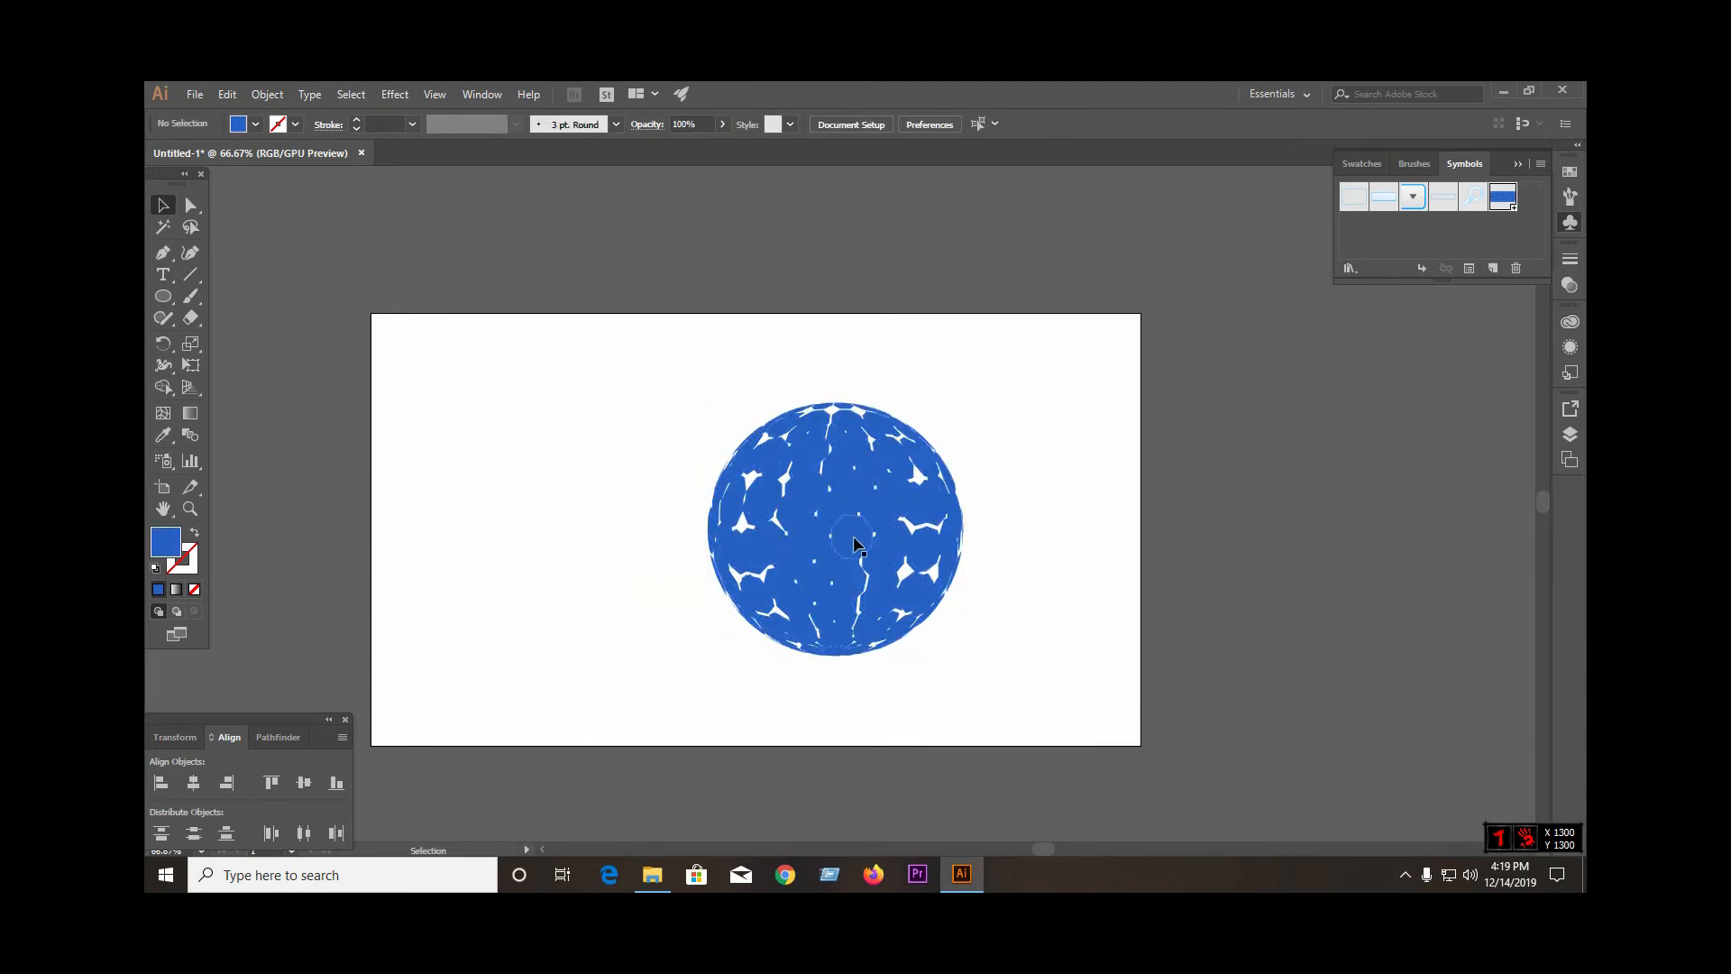
key("ctrl+z")
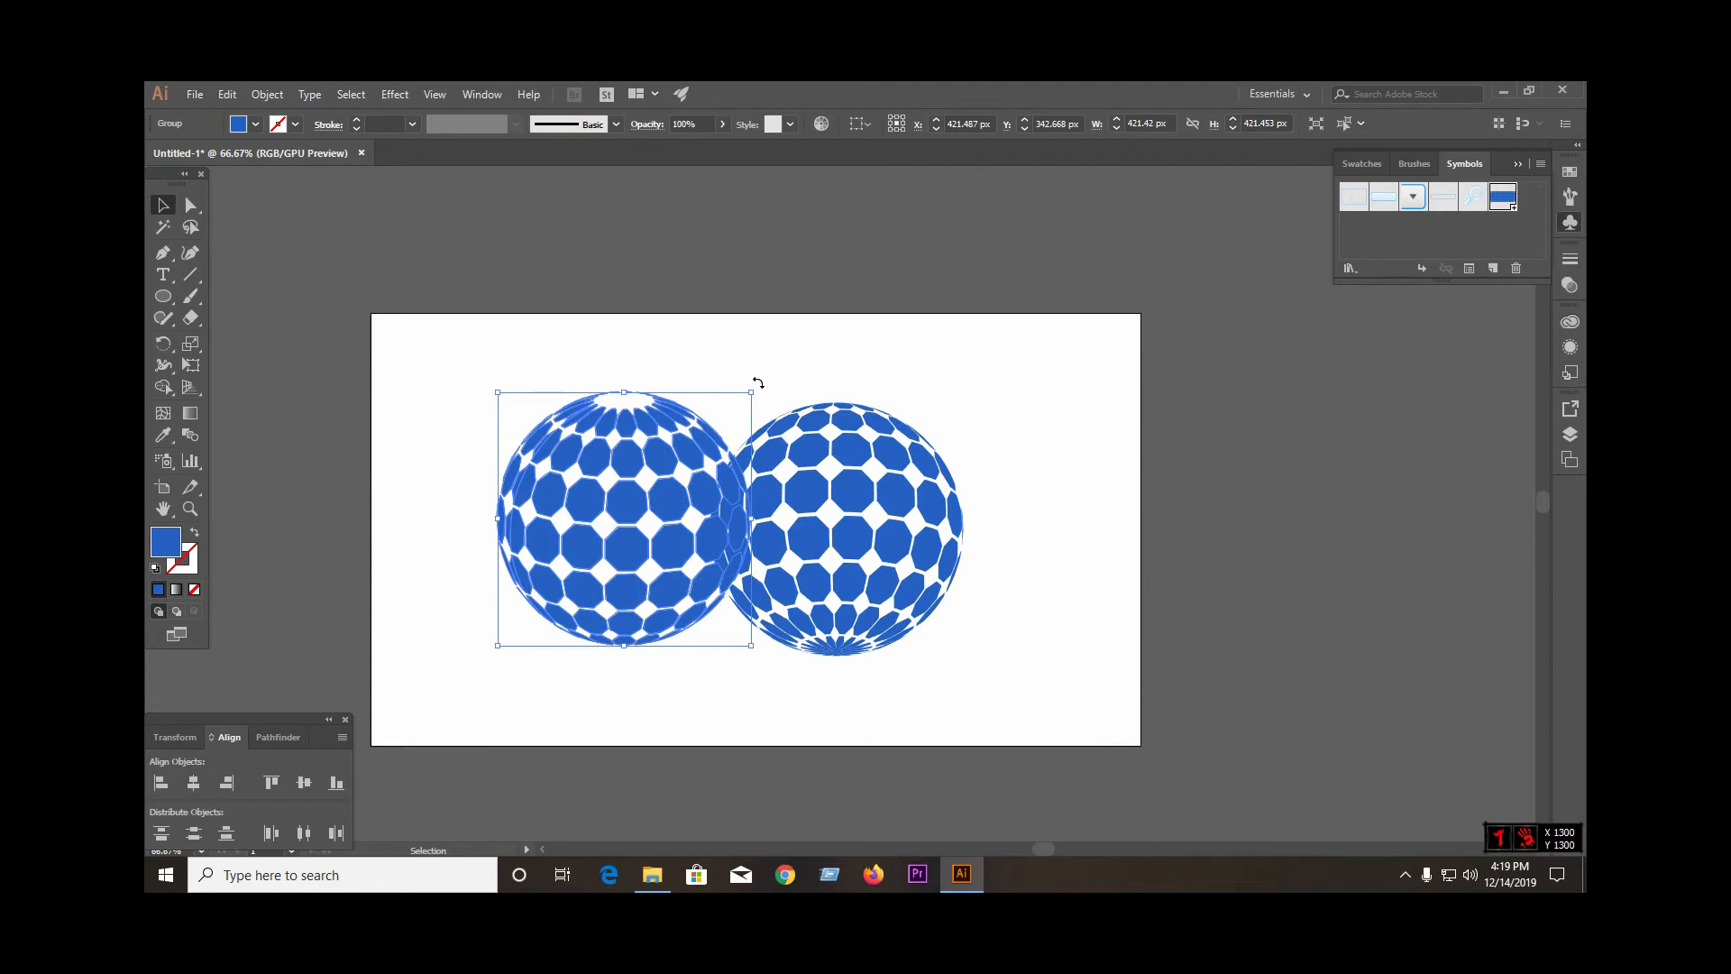
left_click_drag(757, 382, 500, 598)
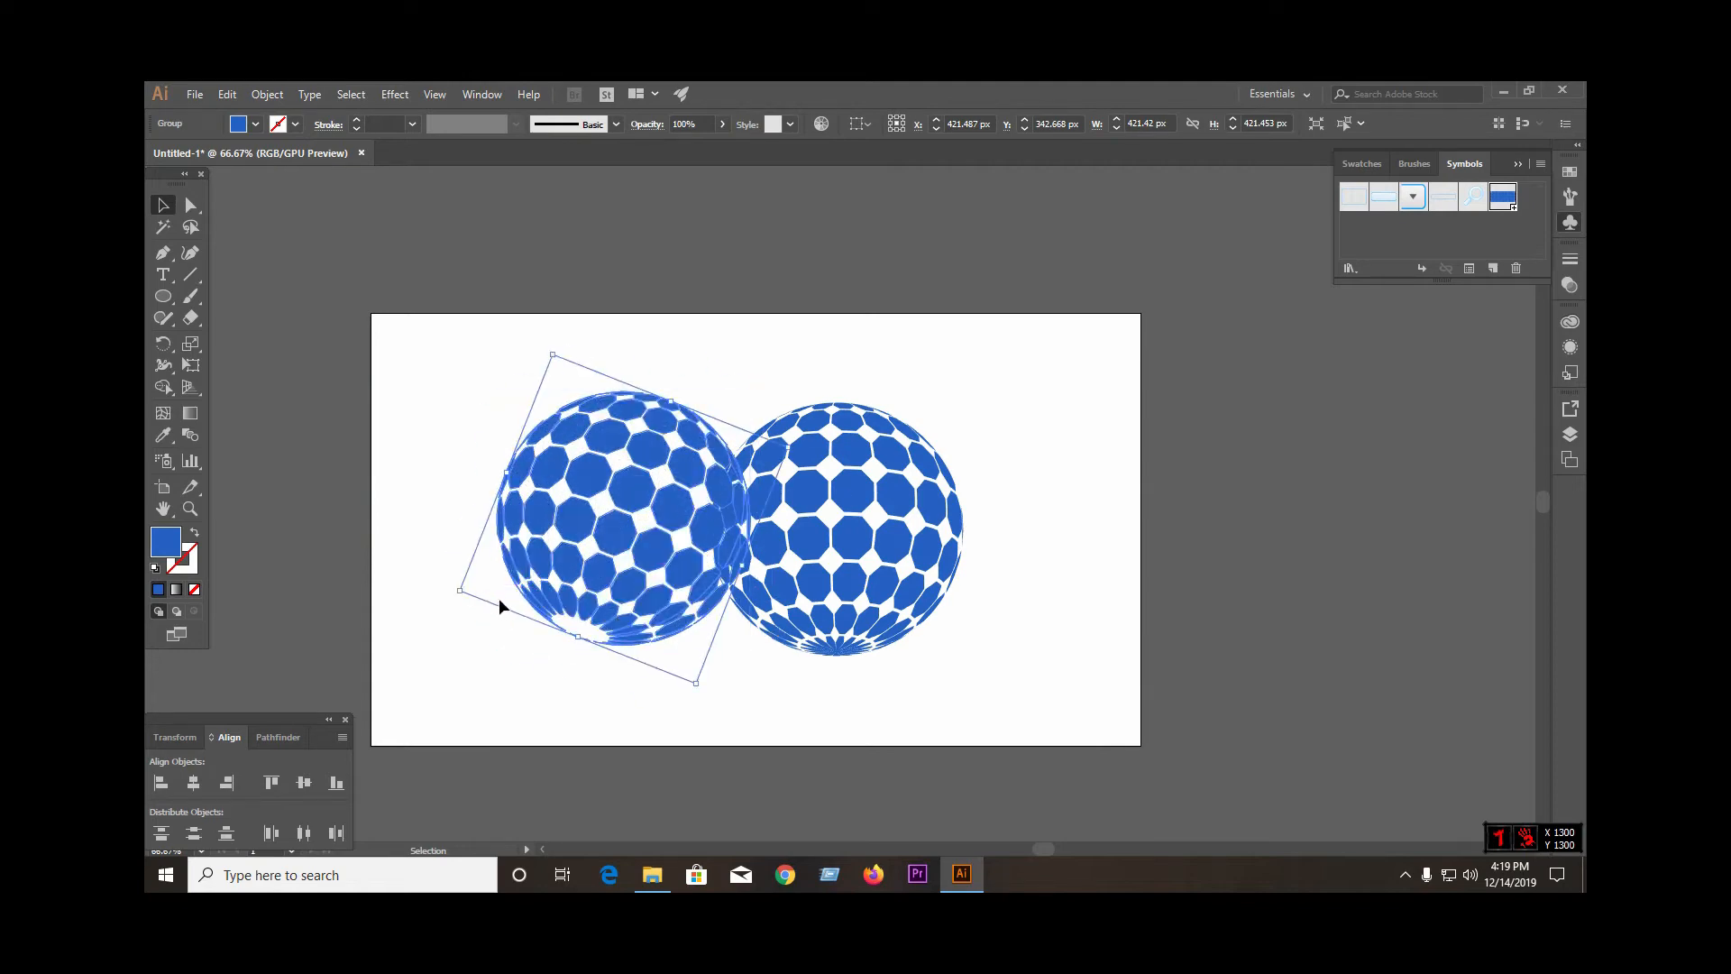
left_click(640, 673)
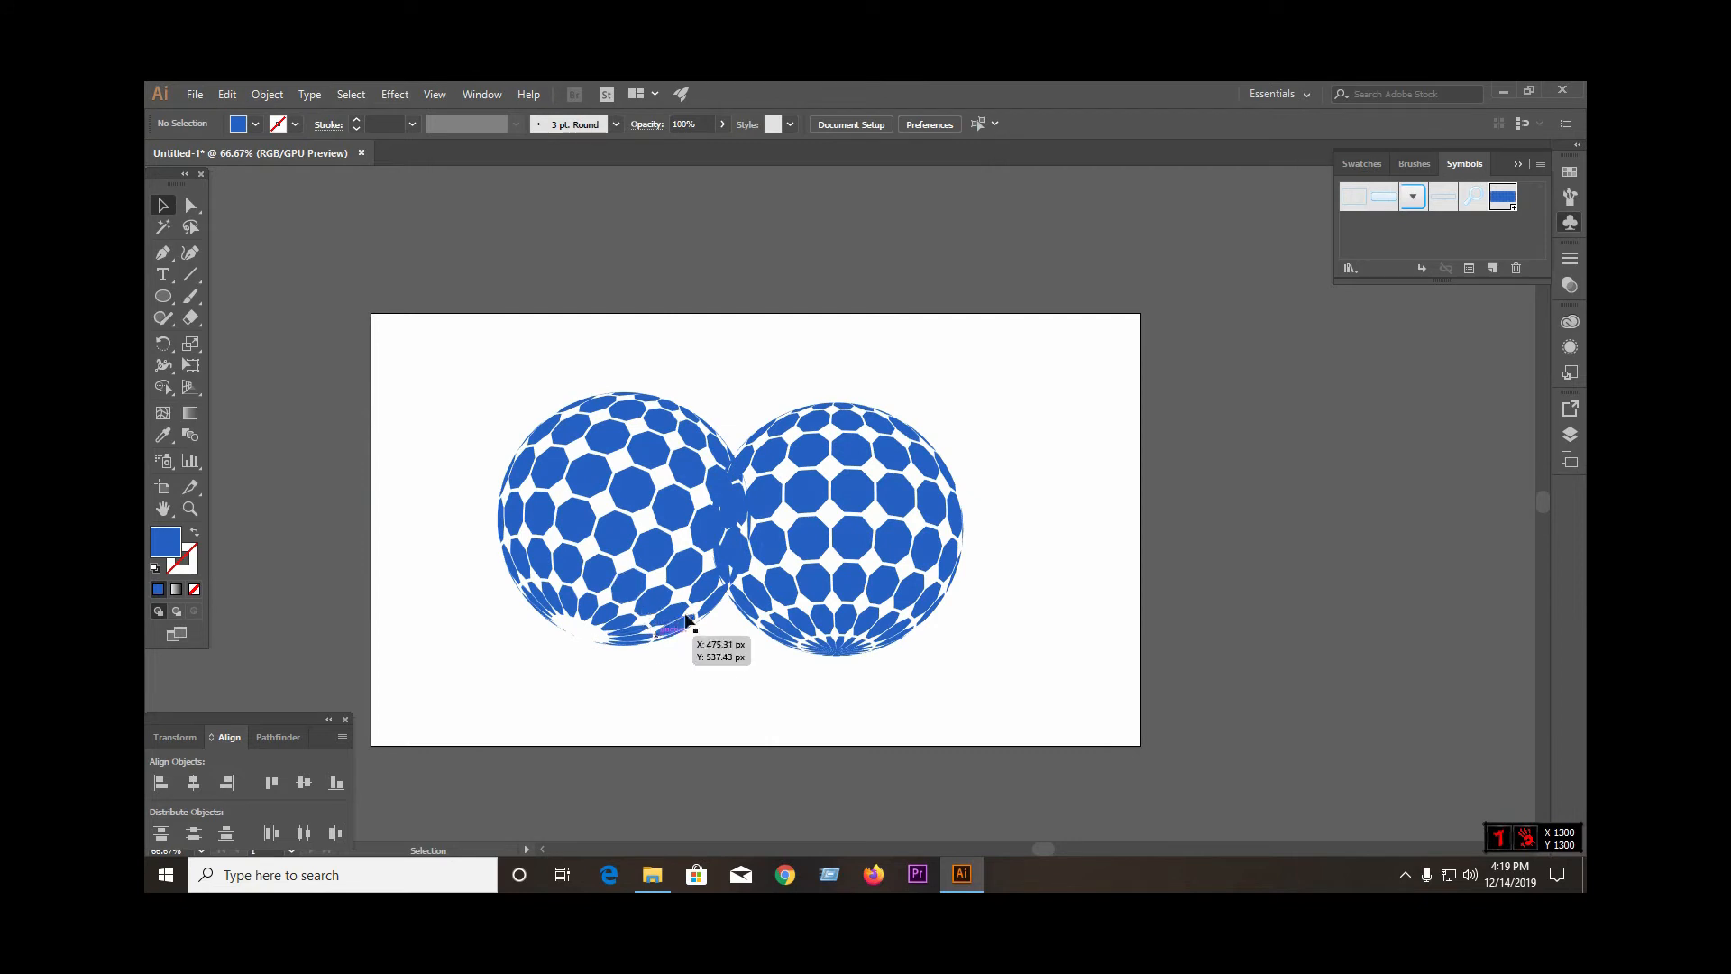
left_click(710, 588)
left_click_drag(787, 437, 738, 403)
left_click(559, 371)
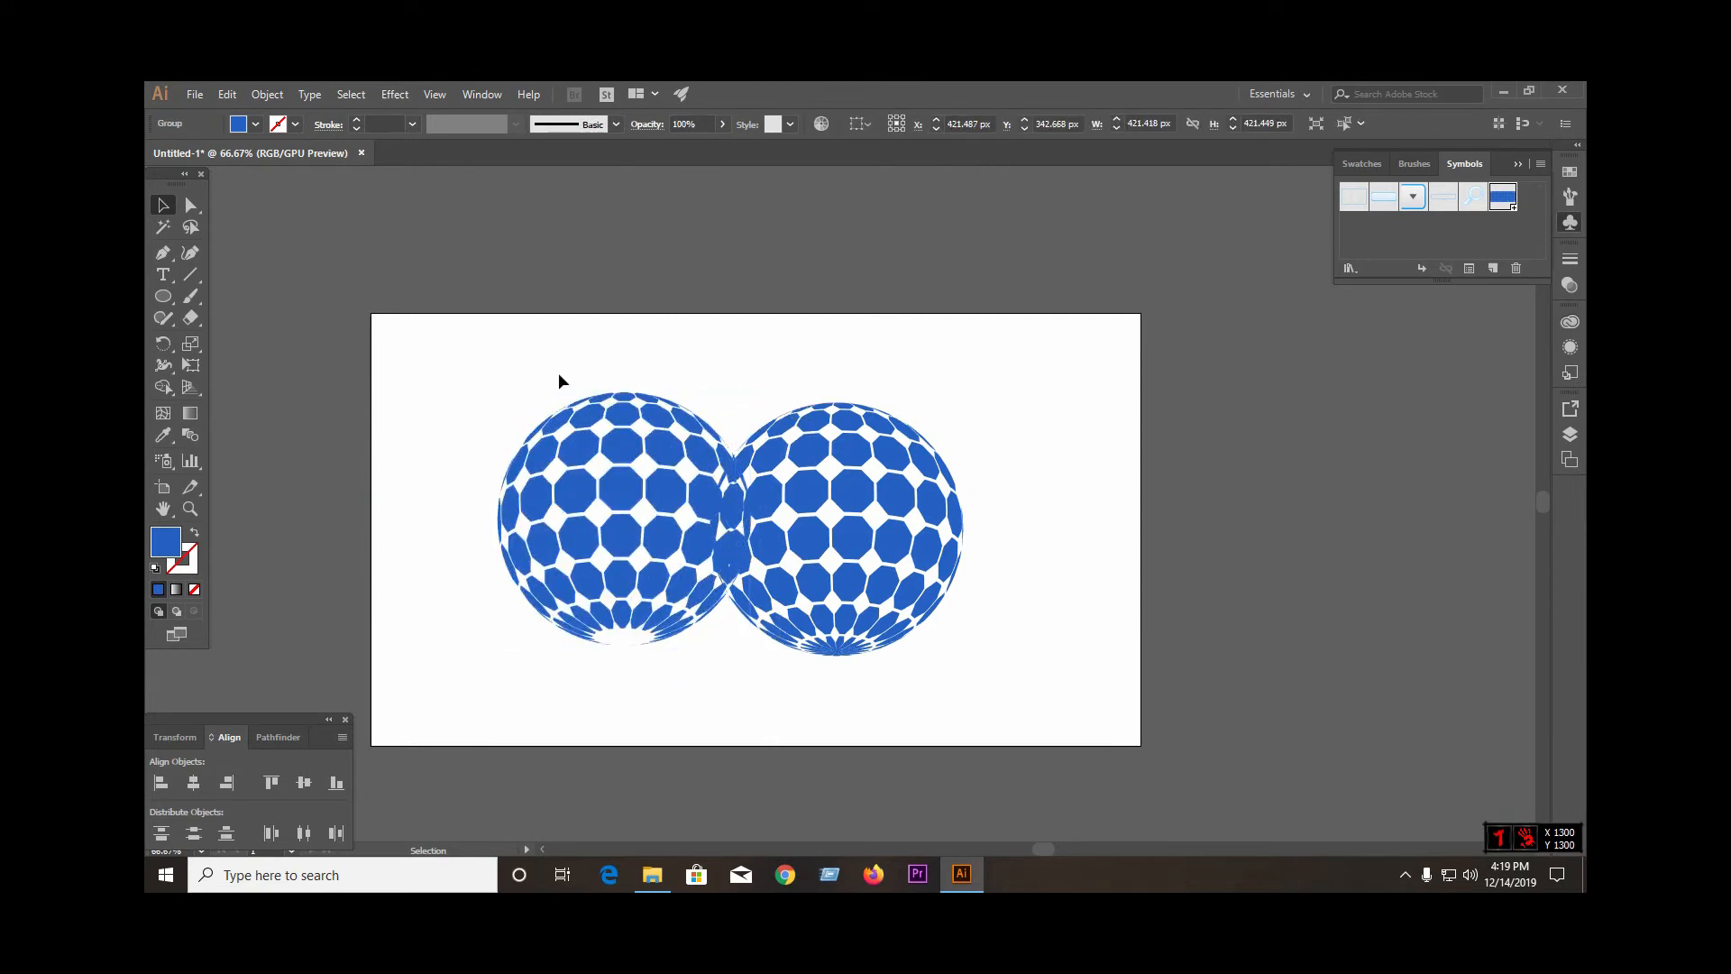
Move the rotated octagon sphere onto the other globe and lower its opacity to 10%
left_click_drag(616, 507, 826, 519)
key("ctrl+plus")
key("ctrl+plus")
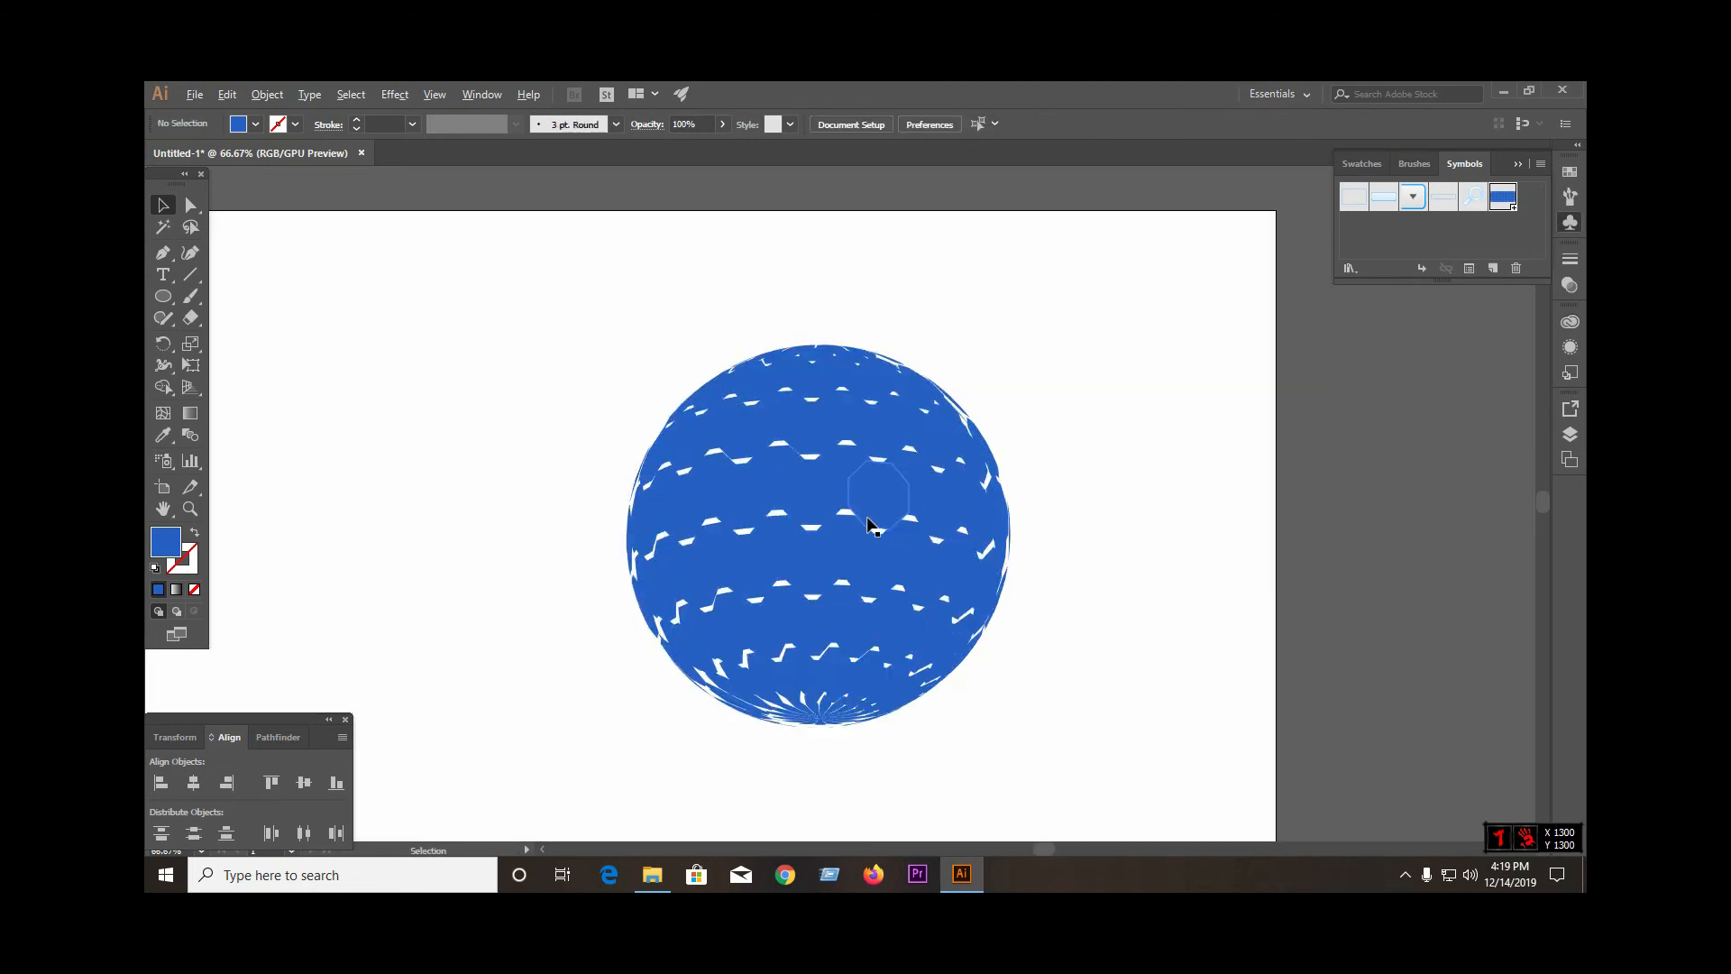
left_click(722, 124)
left_click_drag(690, 144, 664, 154)
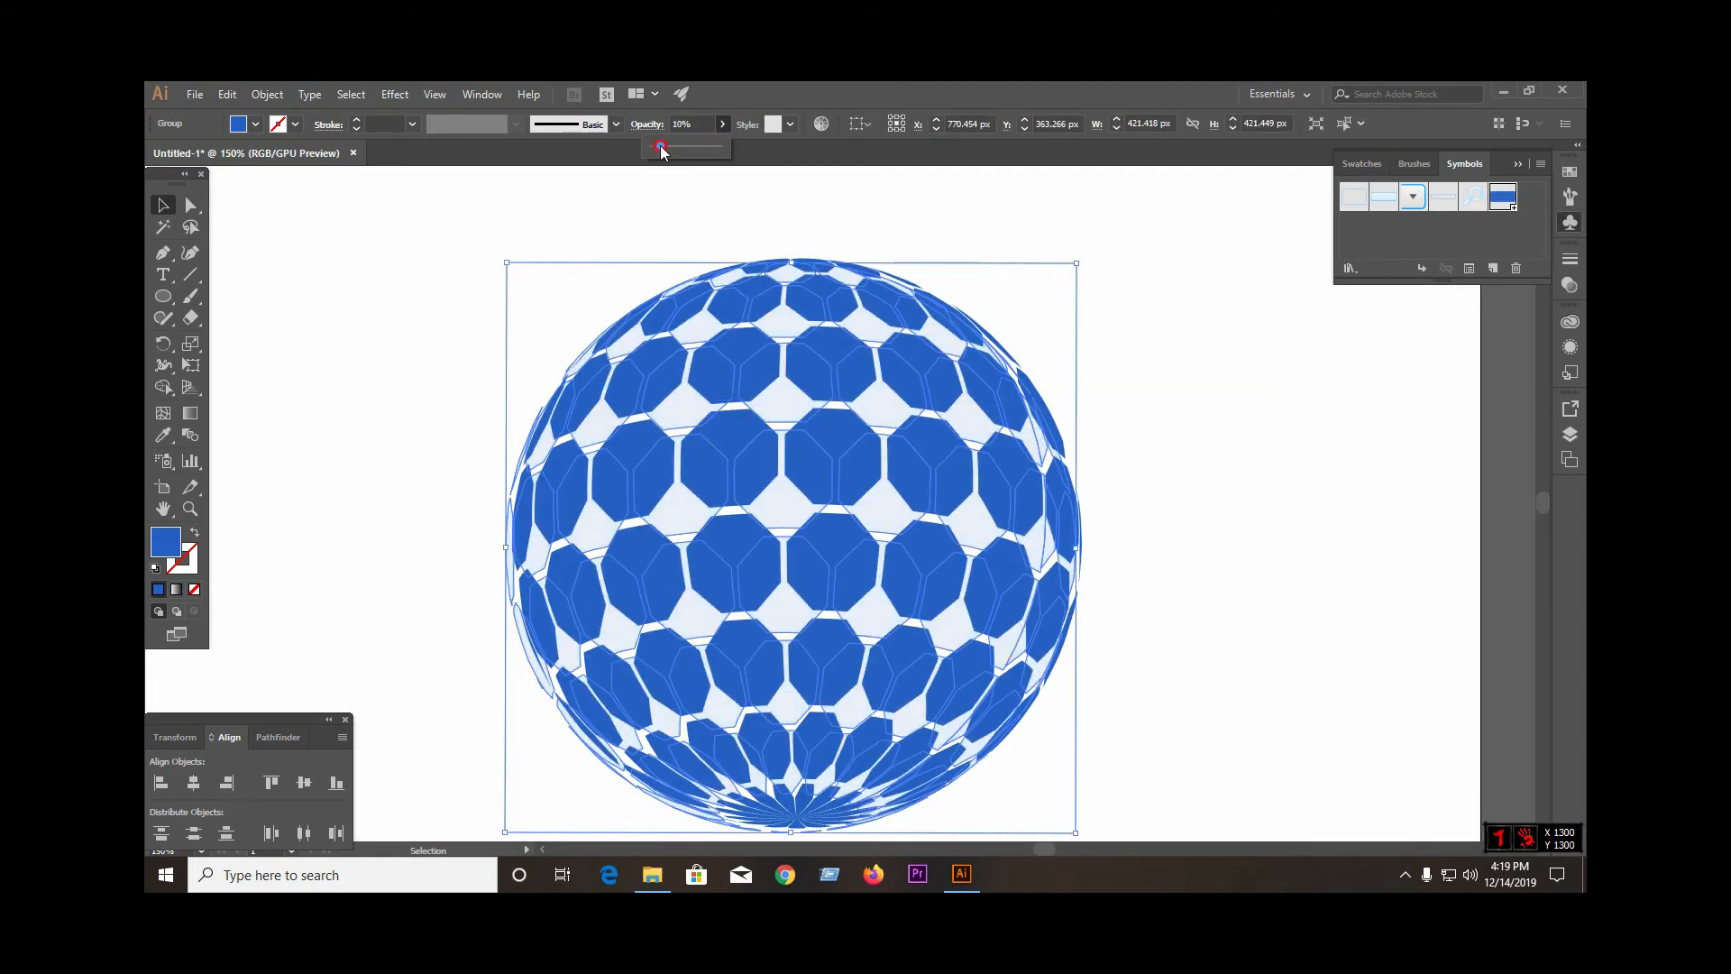
left_click(566, 254)
key("ctrl+minus")
key("ctrl+minus")
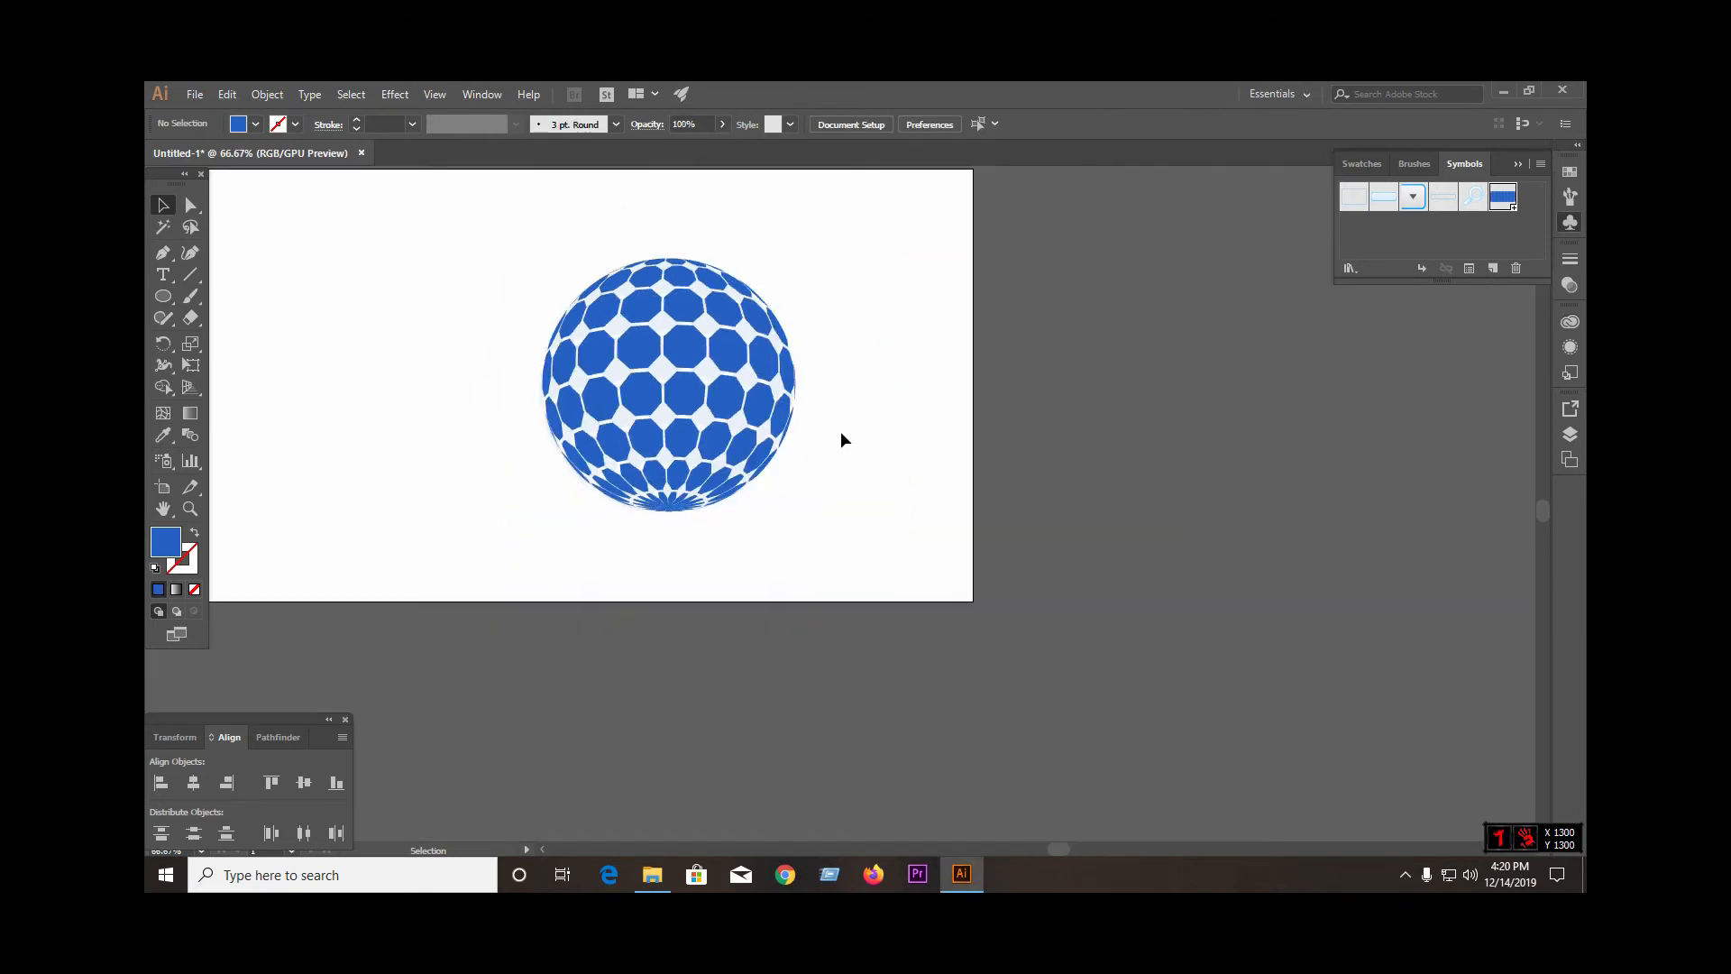
Pull the faded sphere out from the globe, rotate it about 180°, and move it back into alignment with the globe
key("ctrl+plus")
key("ctrl+plus")
left_click(657, 397)
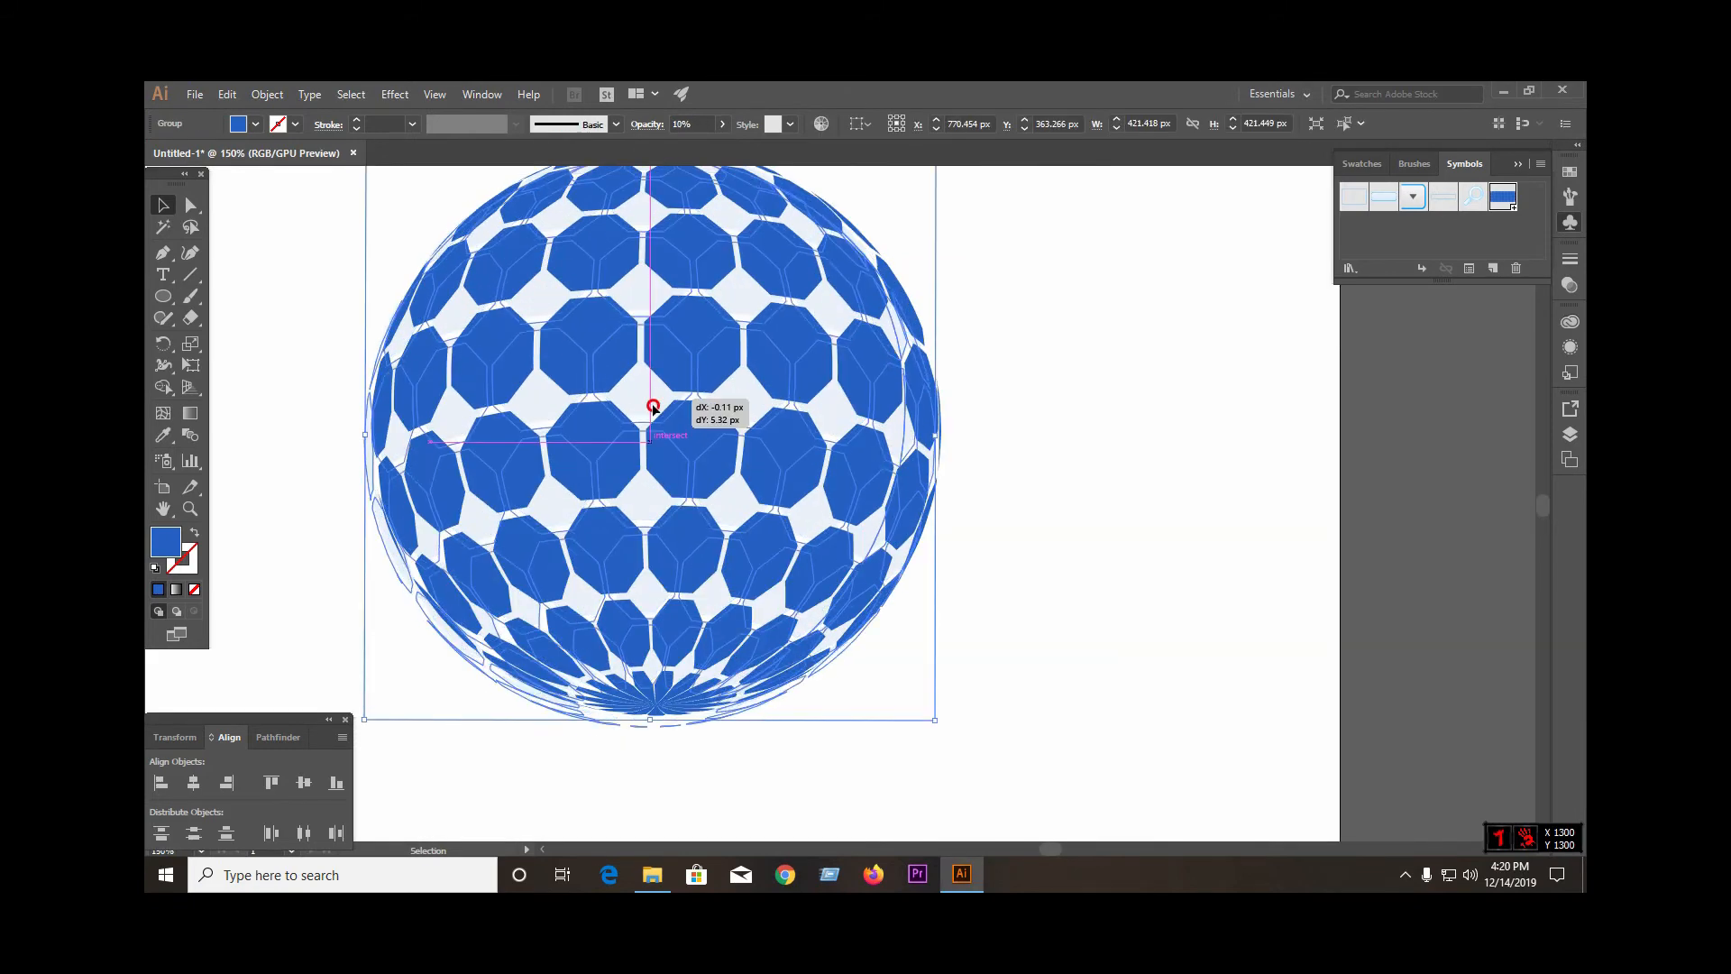
left_click_drag(656, 417, 629, 480)
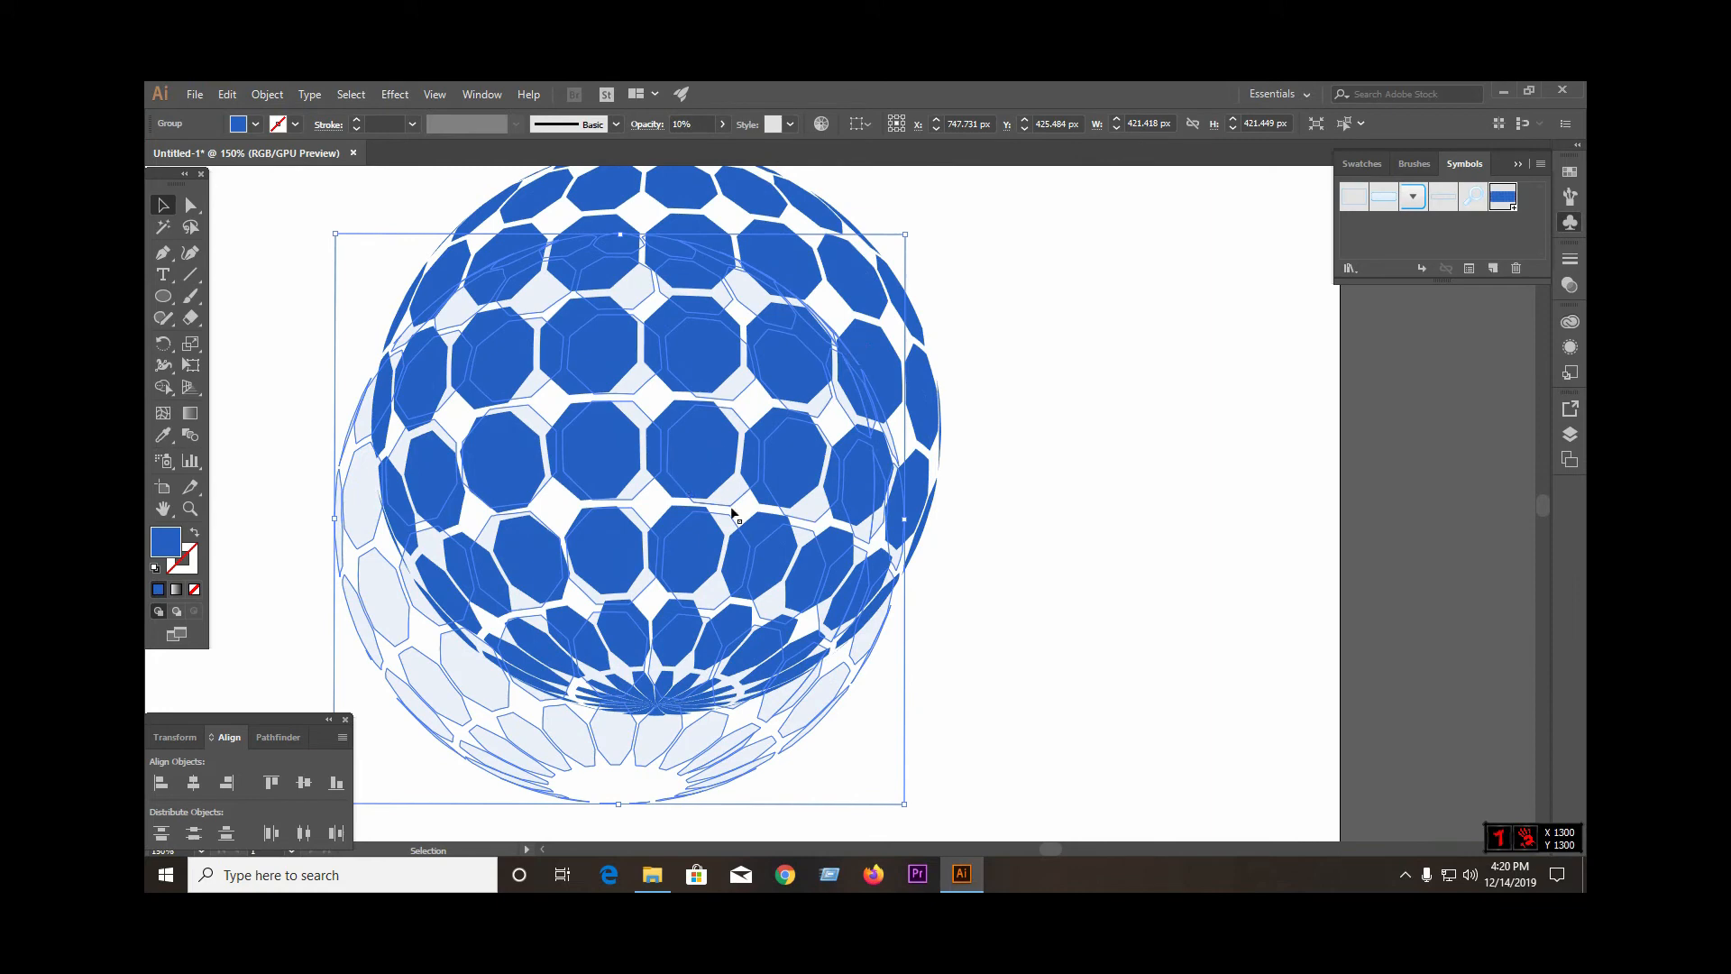
left_click_drag(912, 813, 461, 373)
left_click(1027, 460)
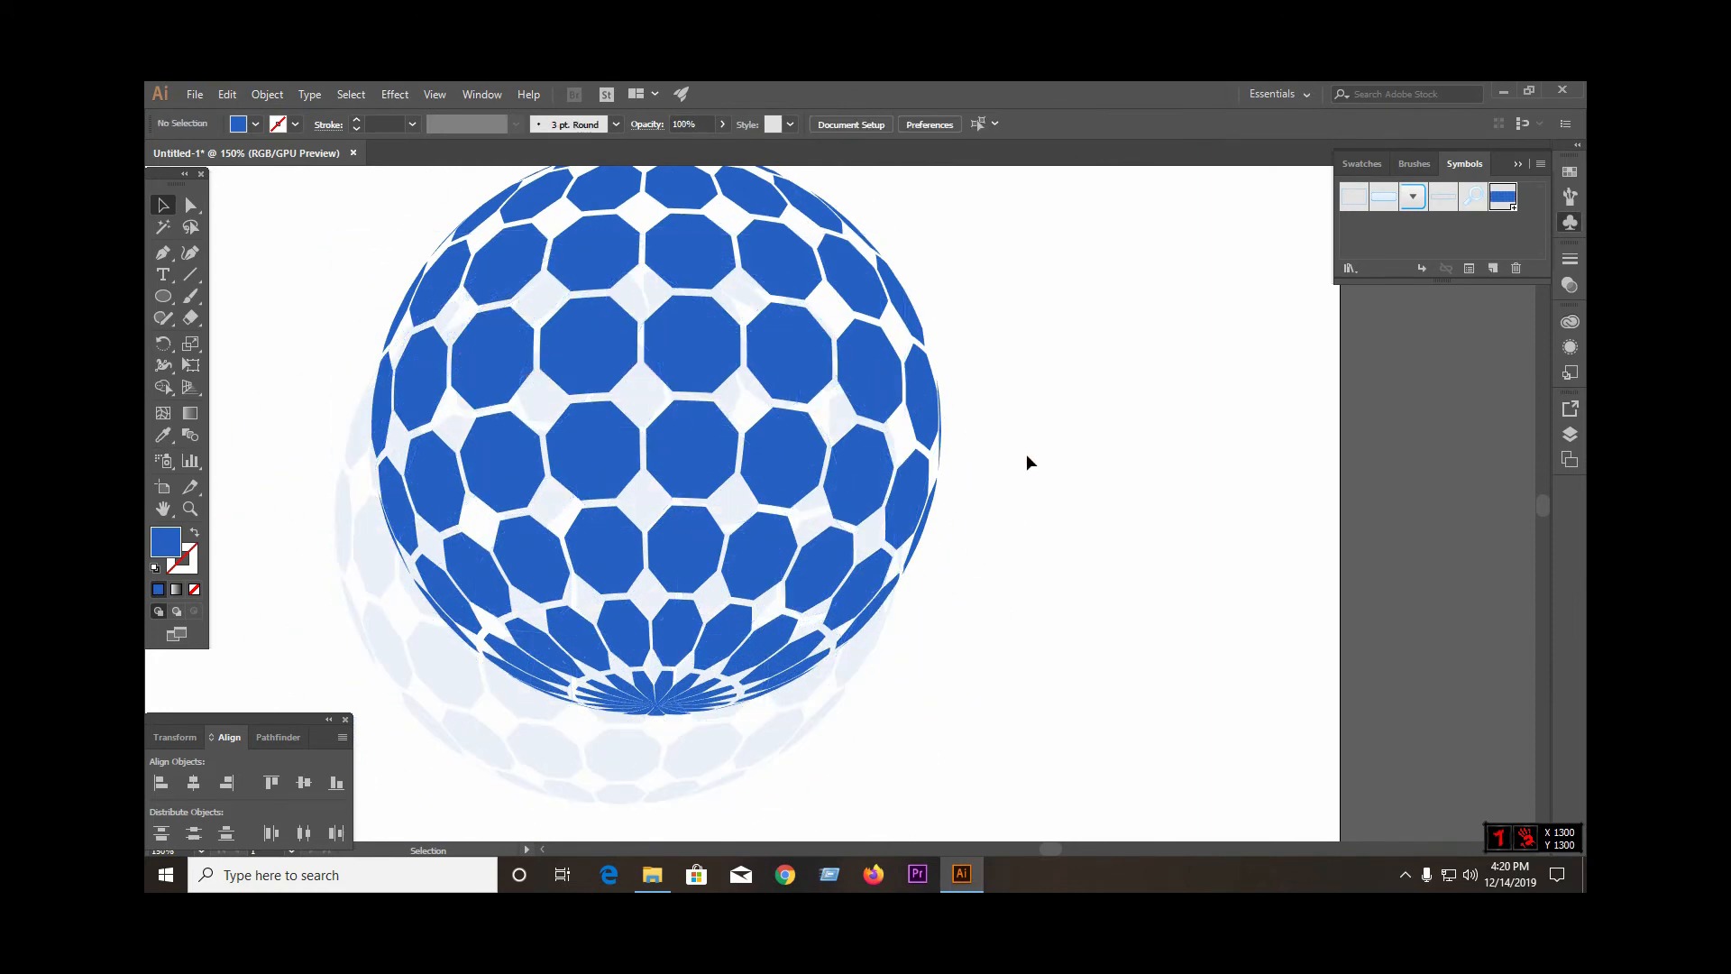
key("ctrl+minus")
left_click_drag(629, 502, 651, 448)
left_click(923, 461)
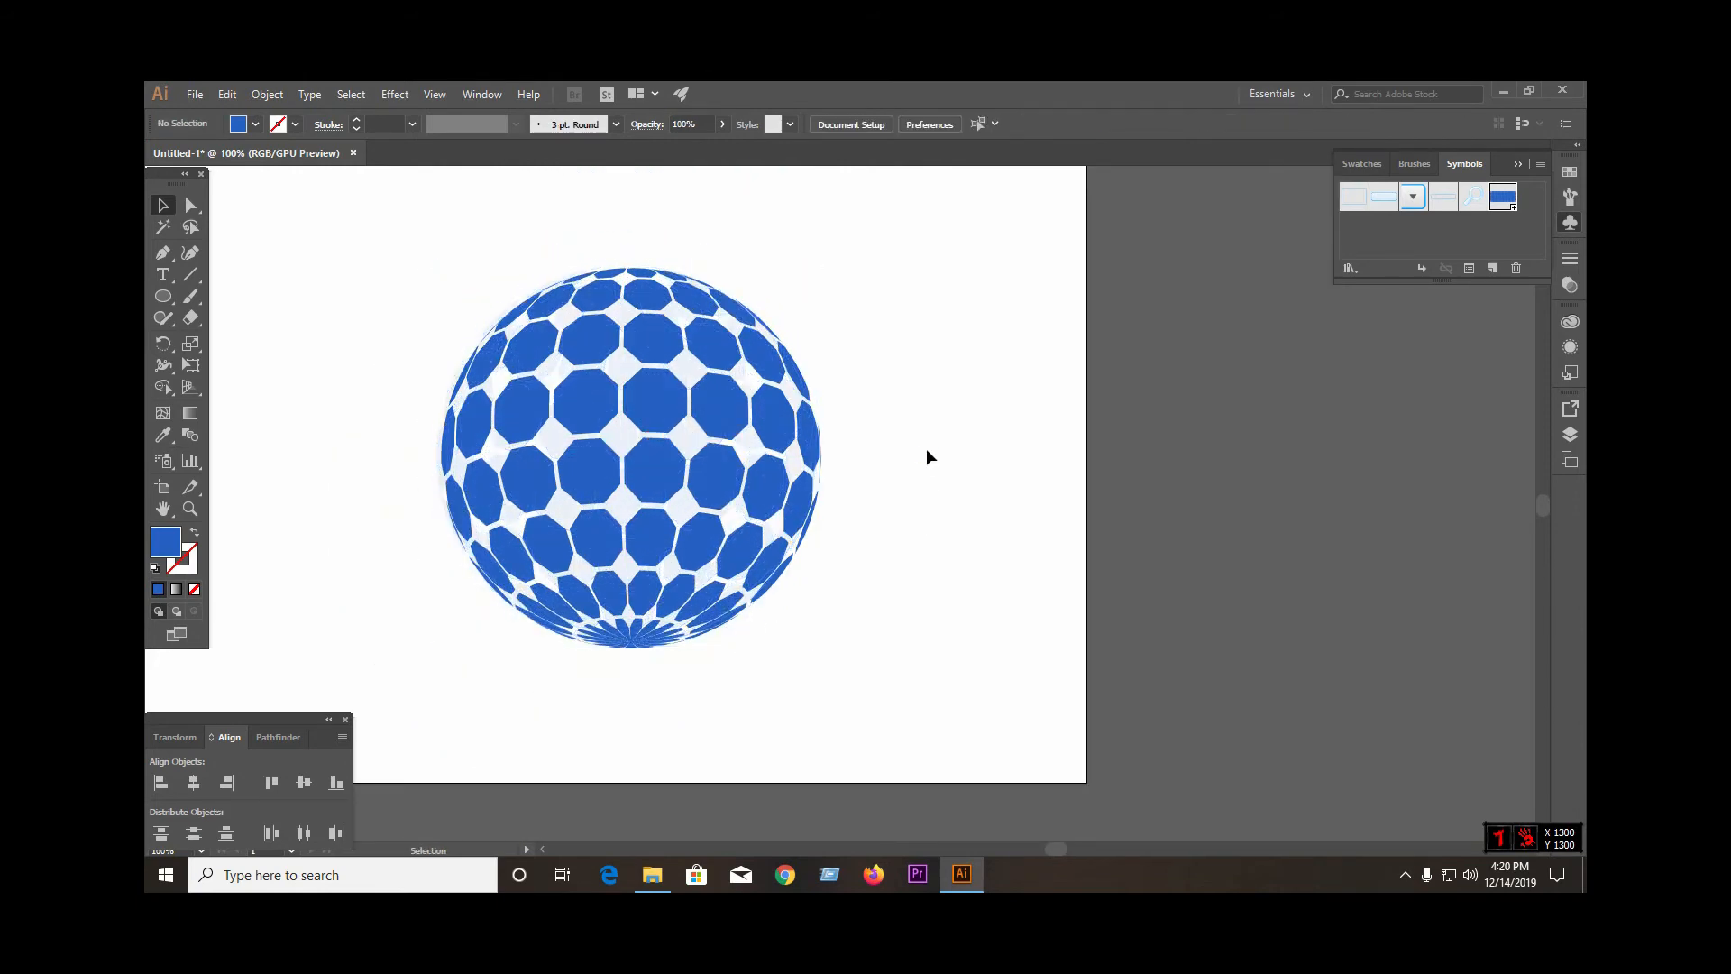
Raise the faded sphere's opacity slightly, and delete the faded sphere from behind the solid globe
left_click(638, 433)
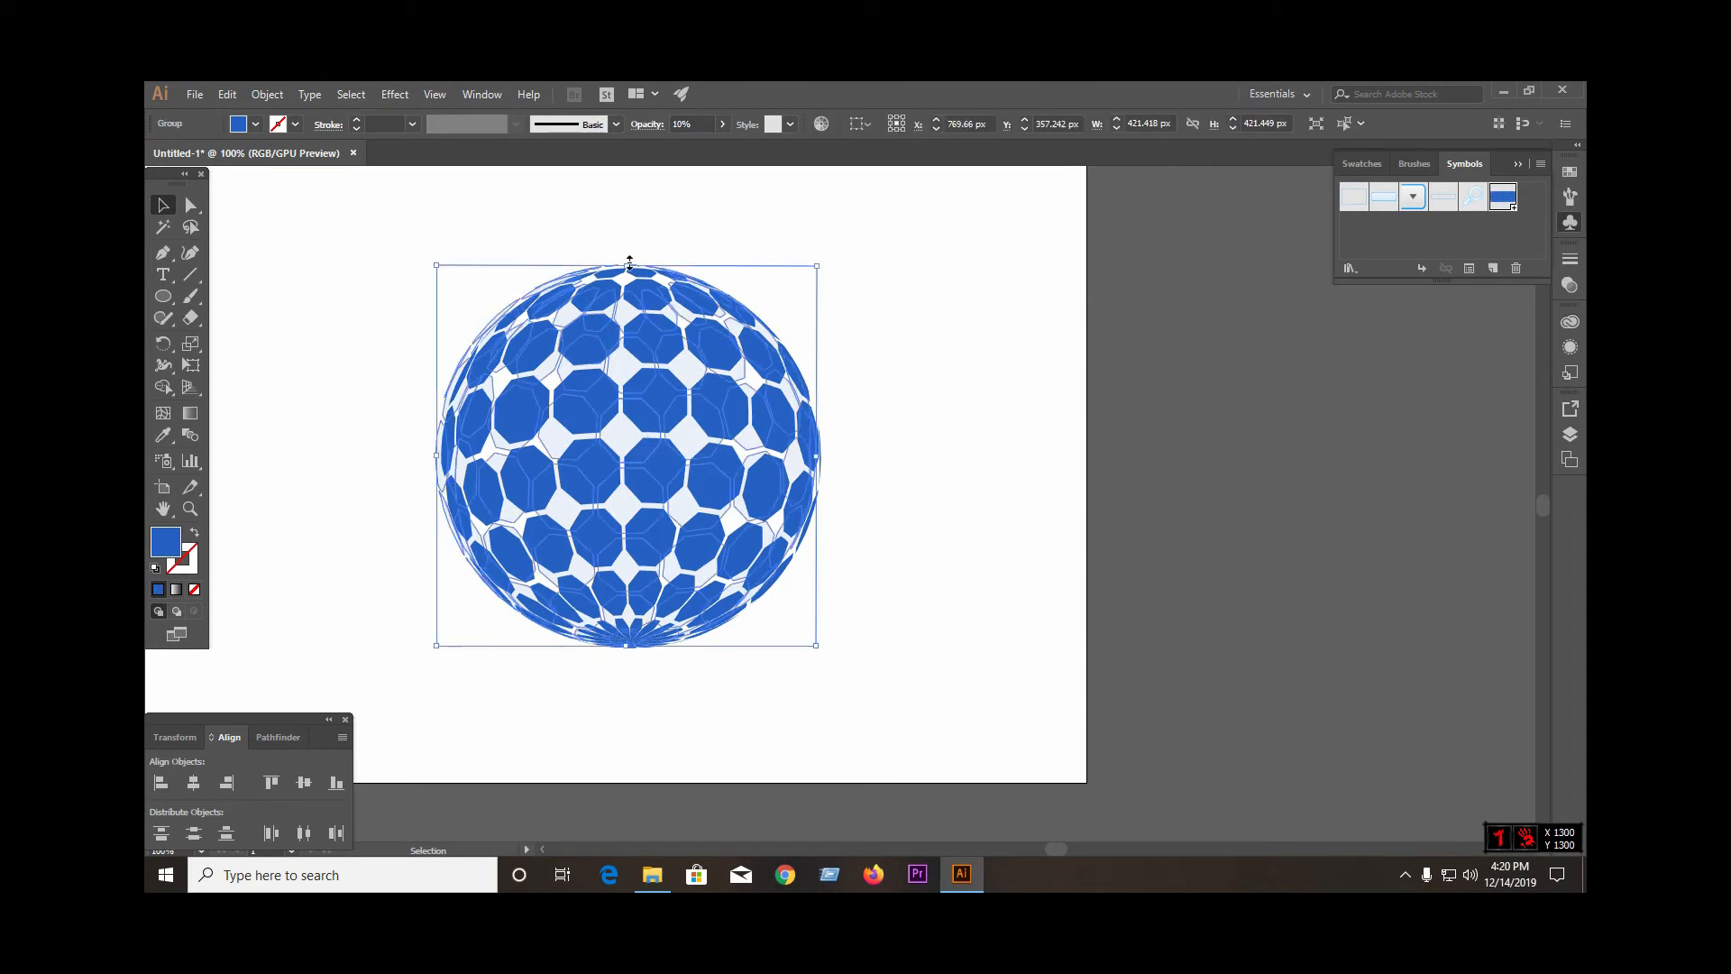
left_click(703, 124)
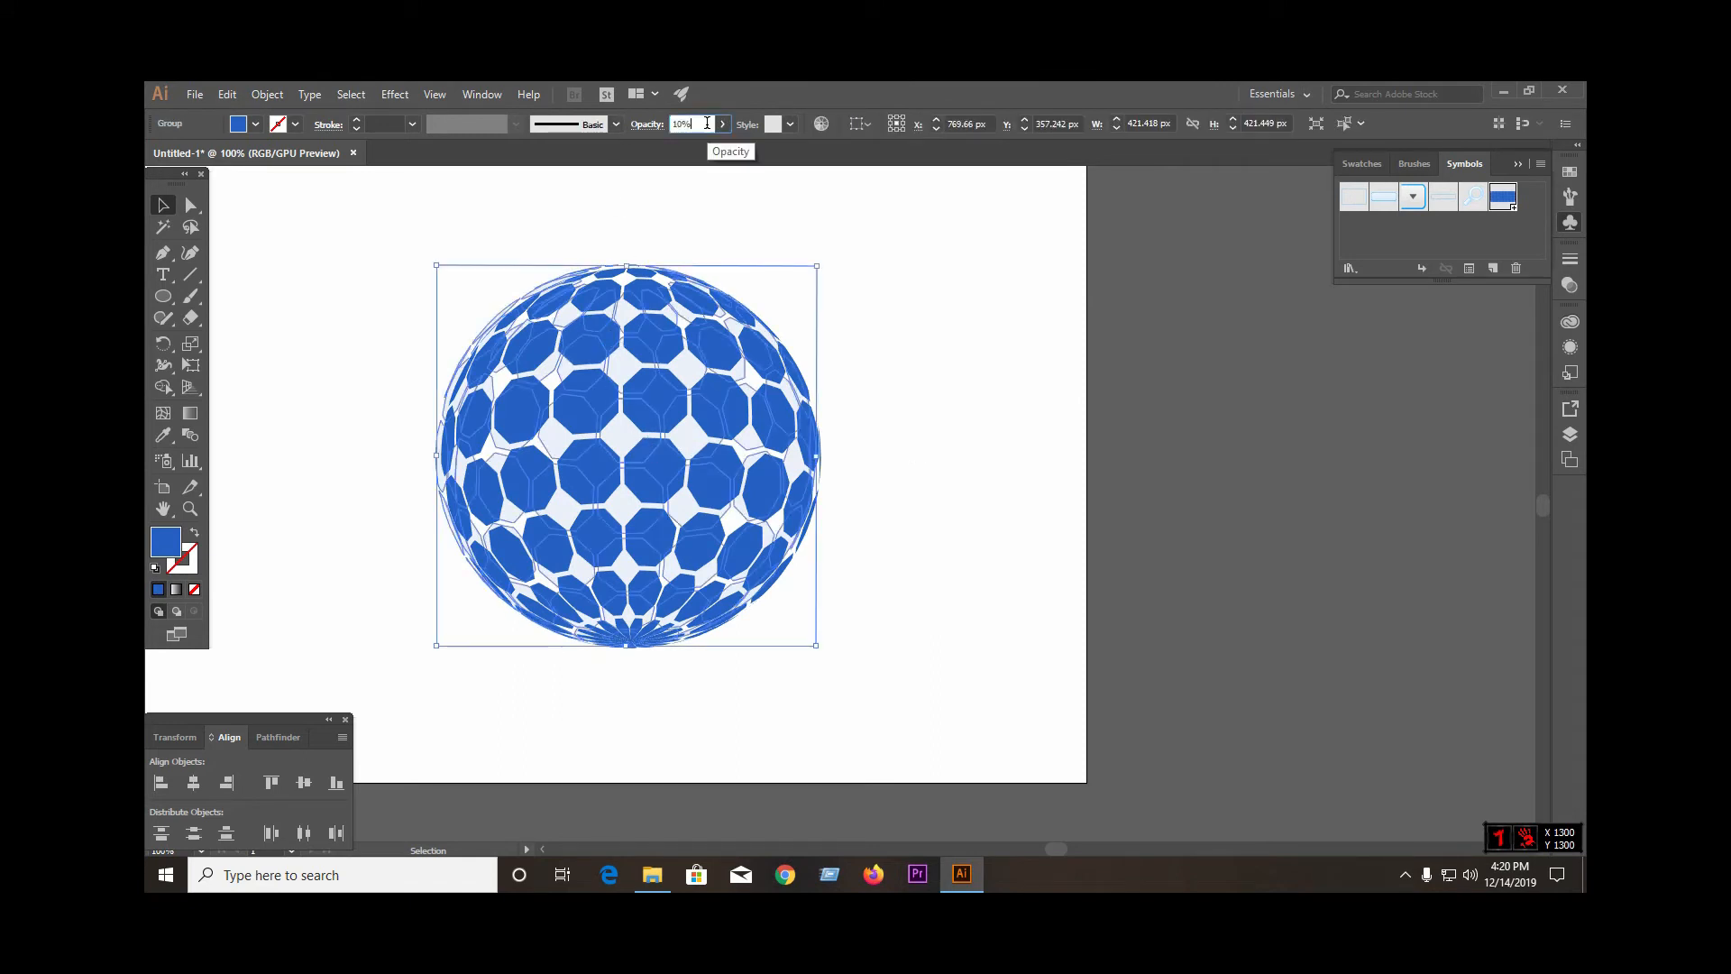
left_click(831, 365)
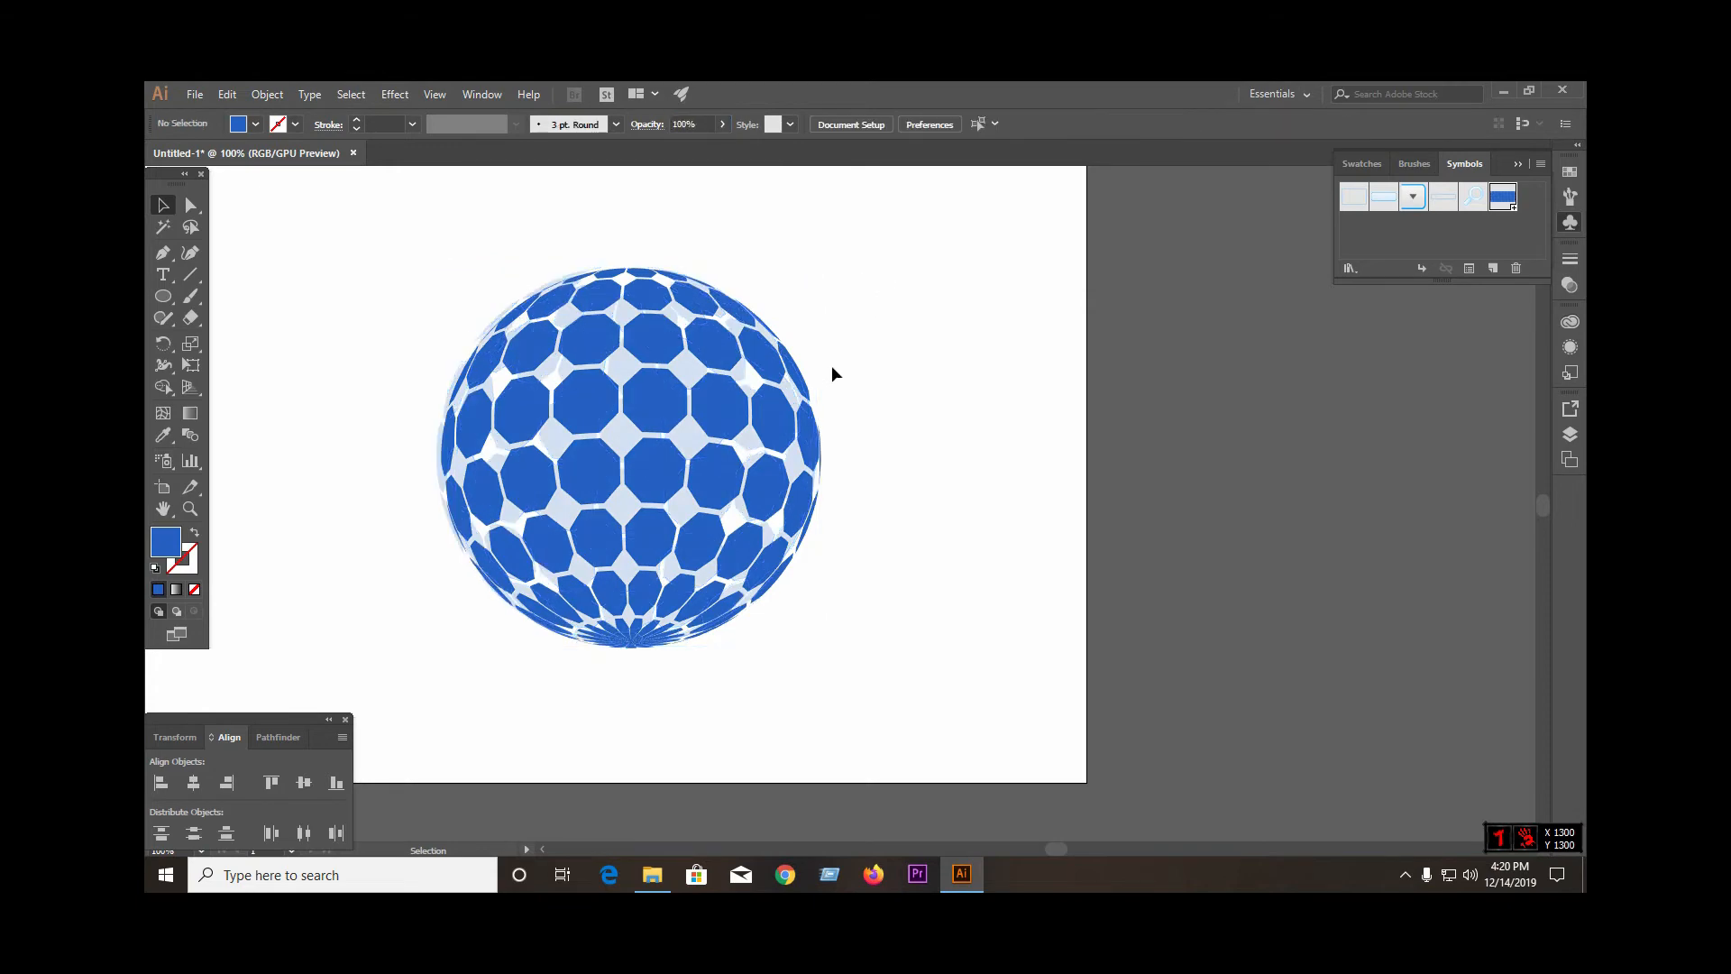
left_click(628, 439)
key("Delete")
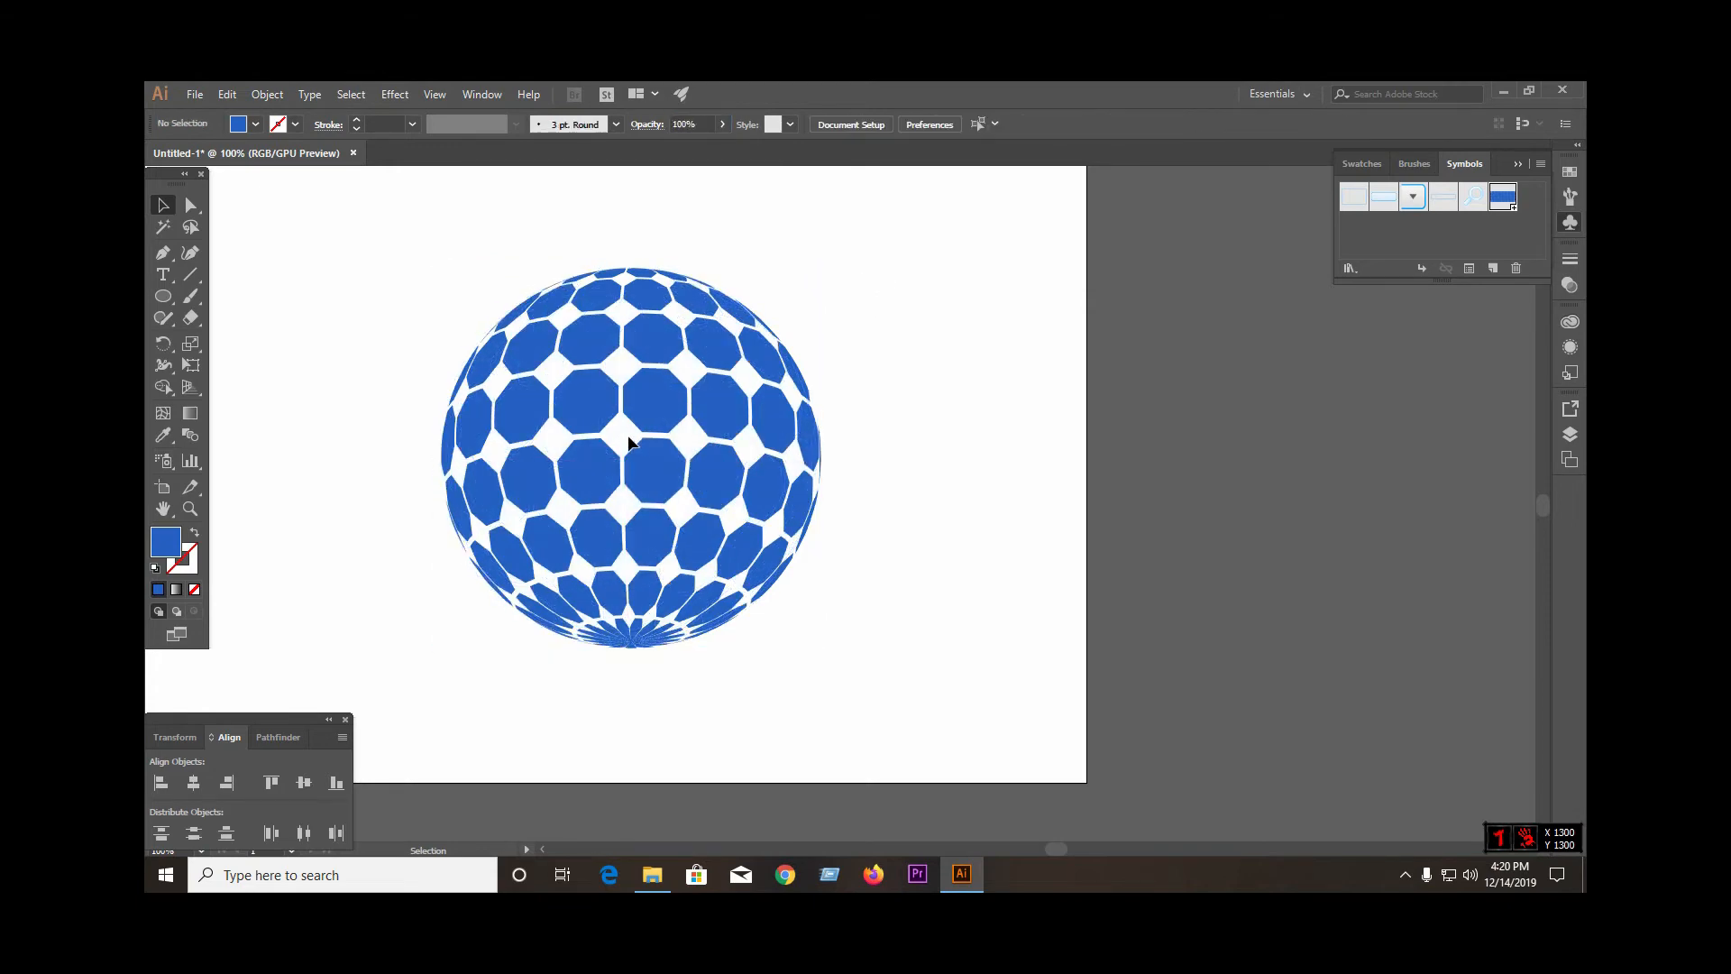
Duplicate the octagon globe with a slight offset down and to the left, and reduce the copy's opacity to about 12%
mouse_move(656, 410)
left_mouse_down()
mouse_move(634, 424)
mouse_move(647, 419)
left_mouse_up()
scroll(656, 351, "up", 3)
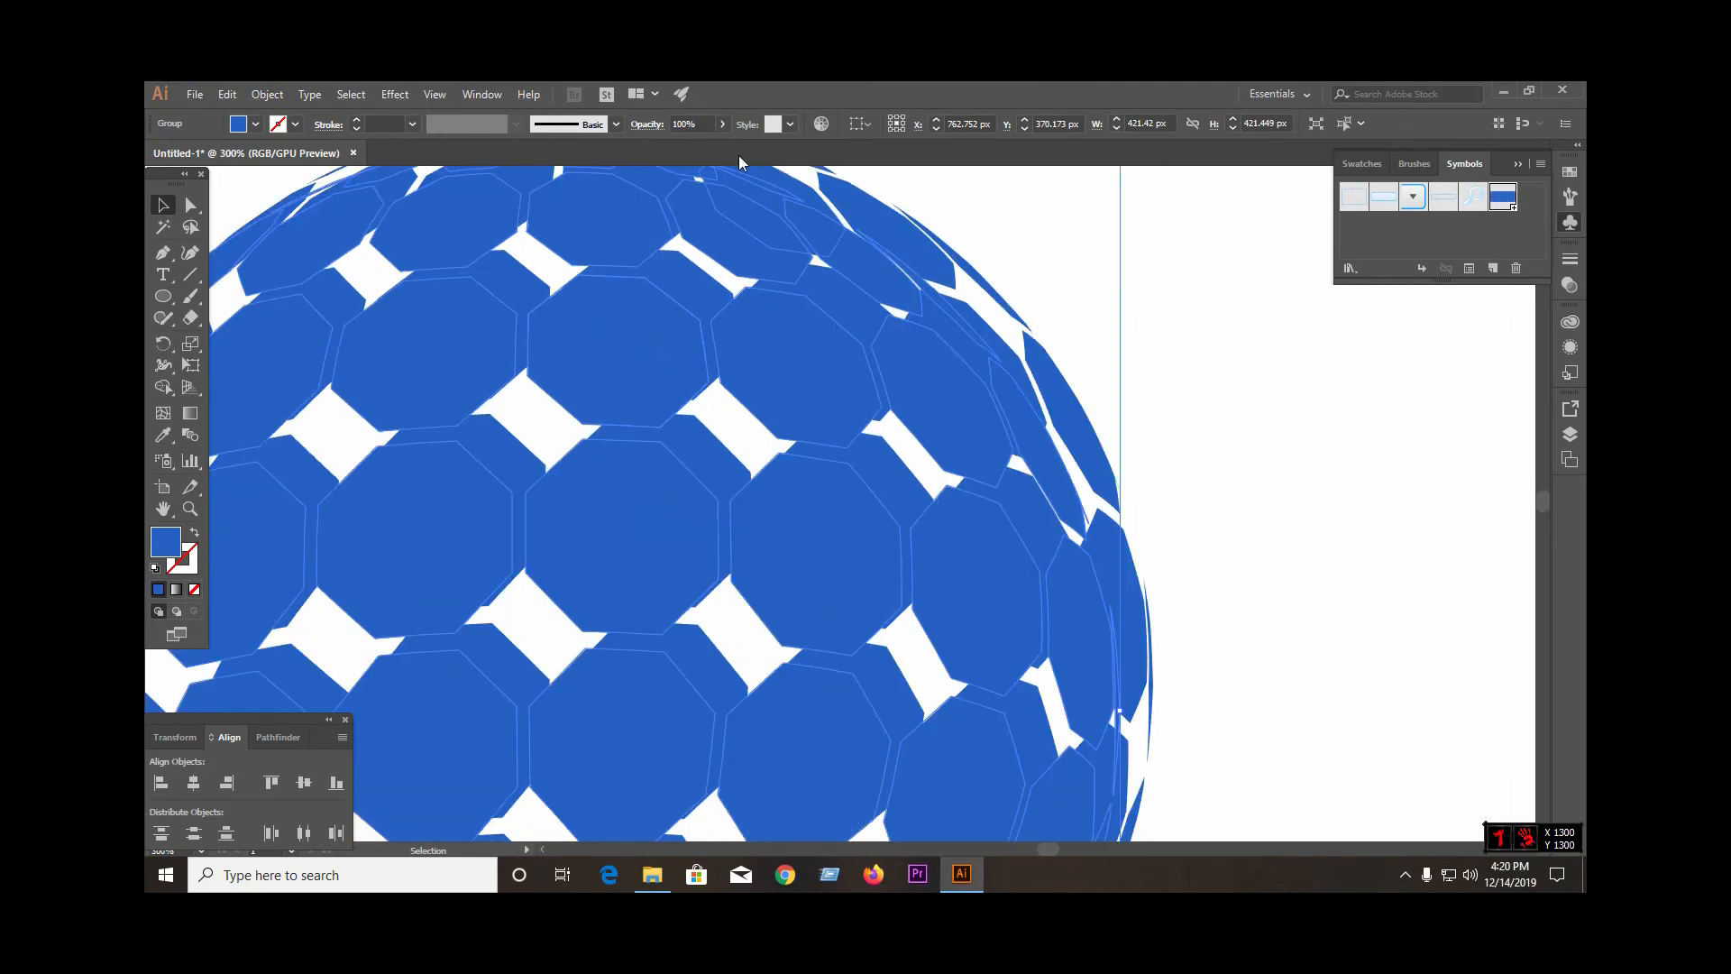
left_click(703, 126)
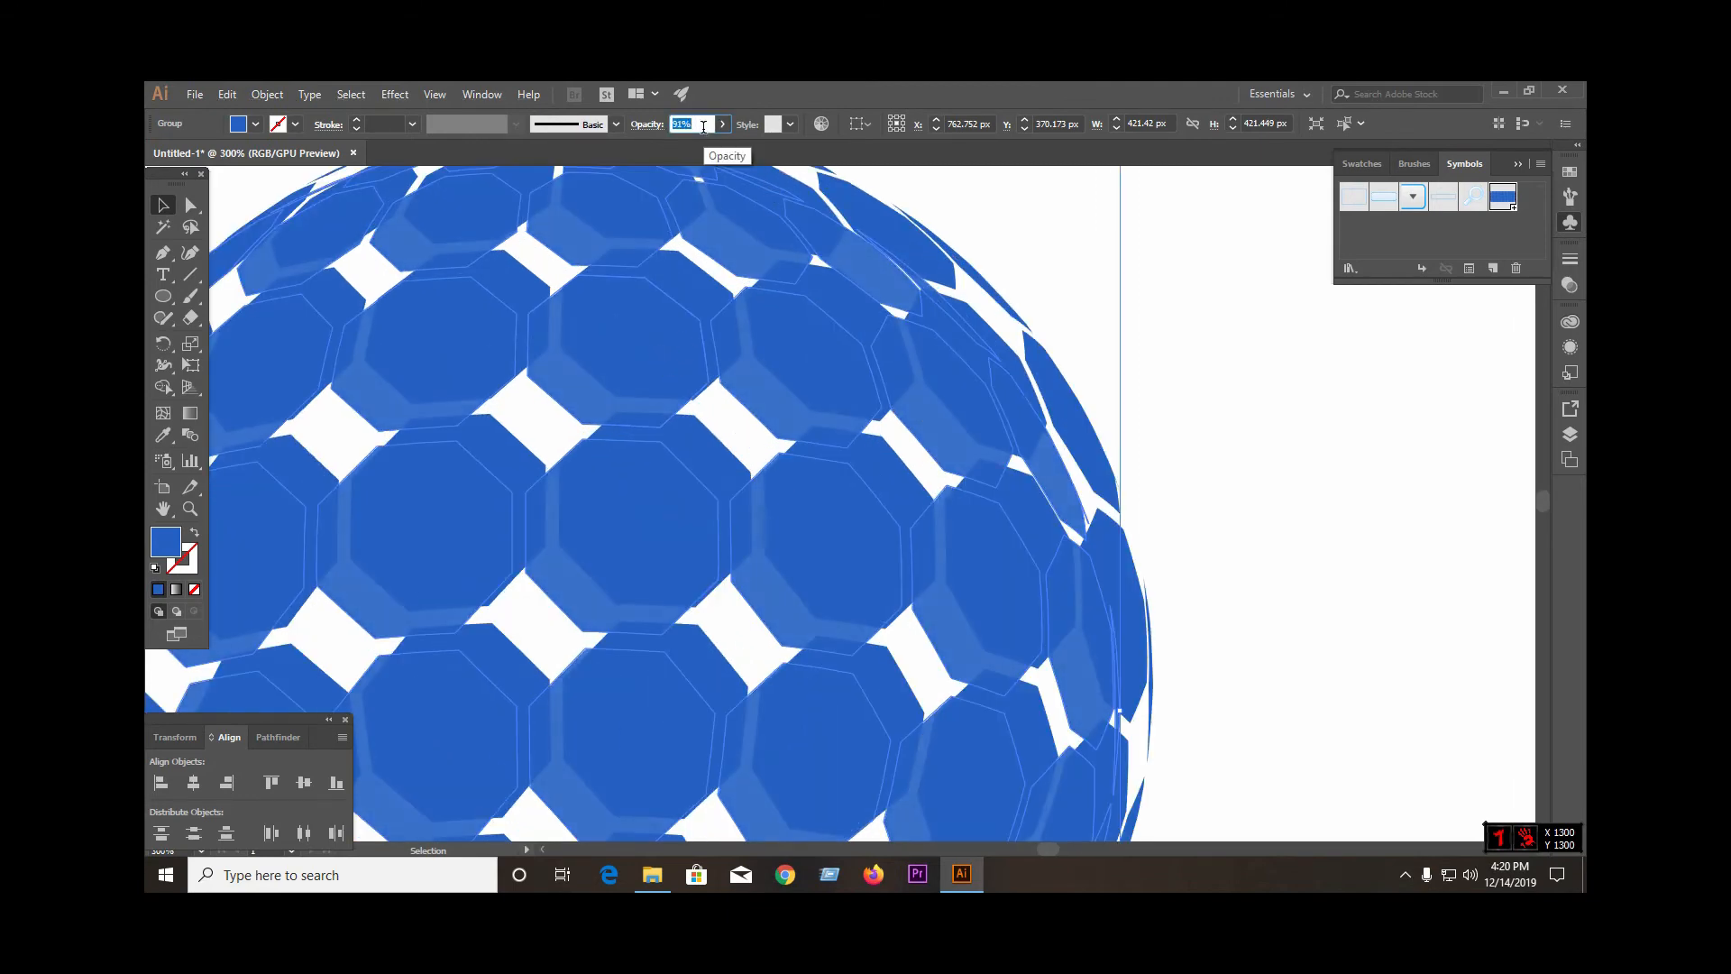
scroll(703, 126, "down", 20)
scroll(703, 126, "down", 17)
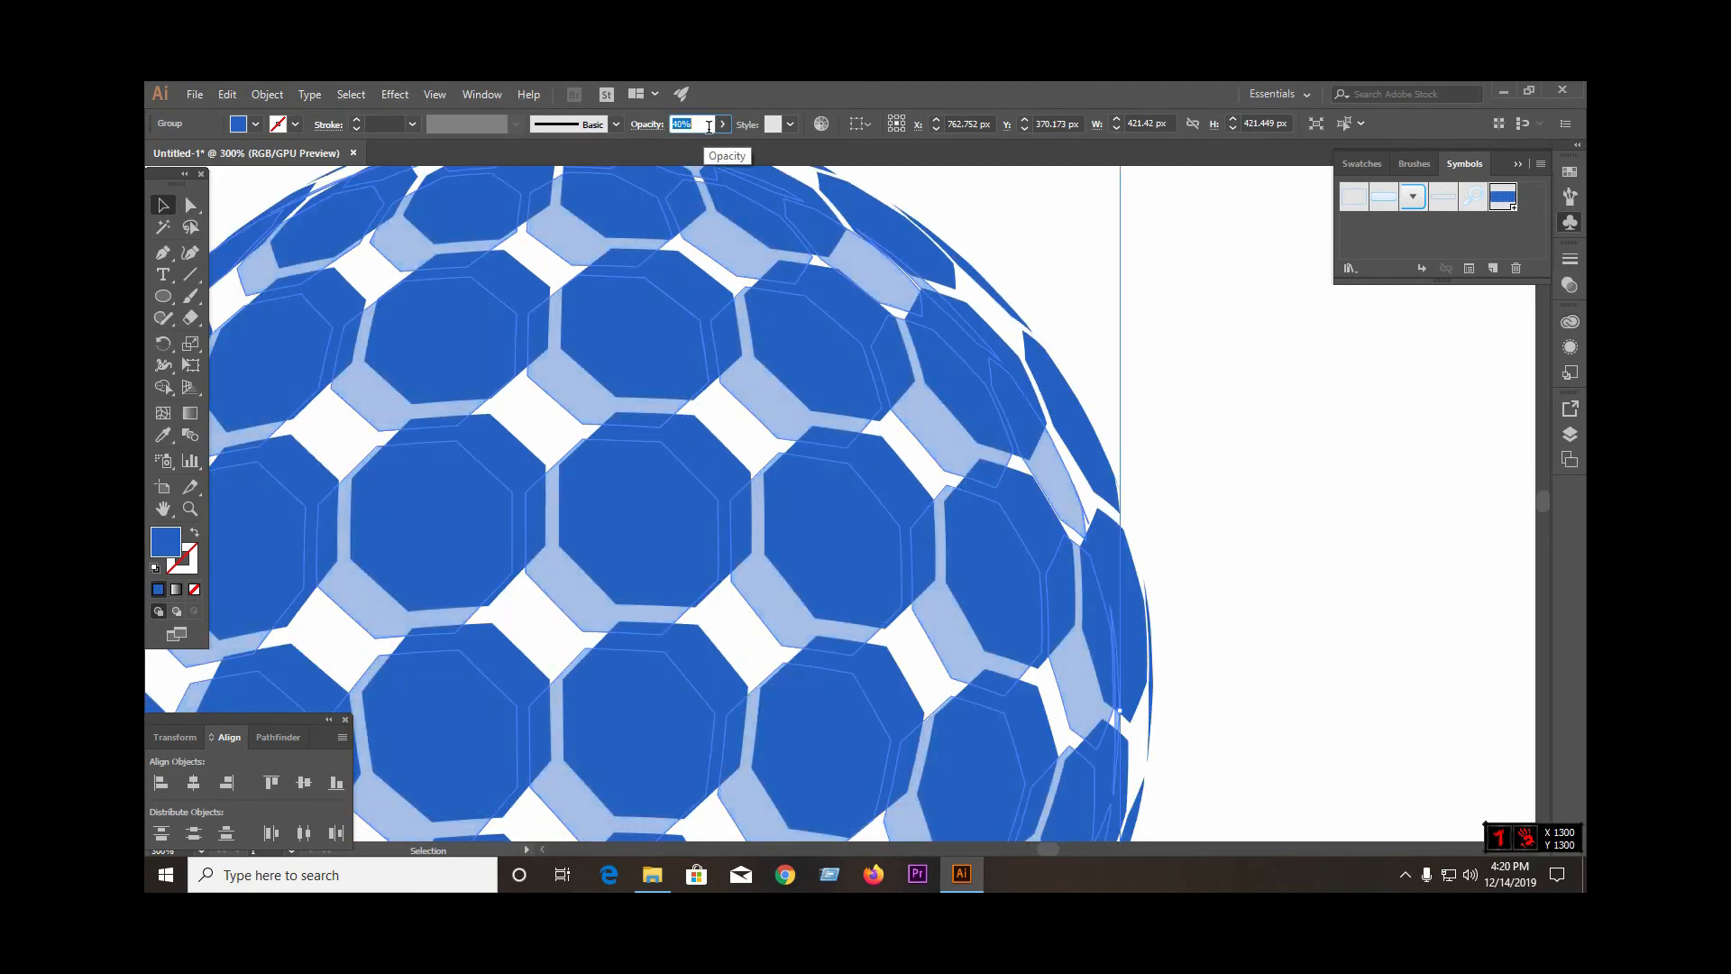
scroll(709, 127, "down", 20)
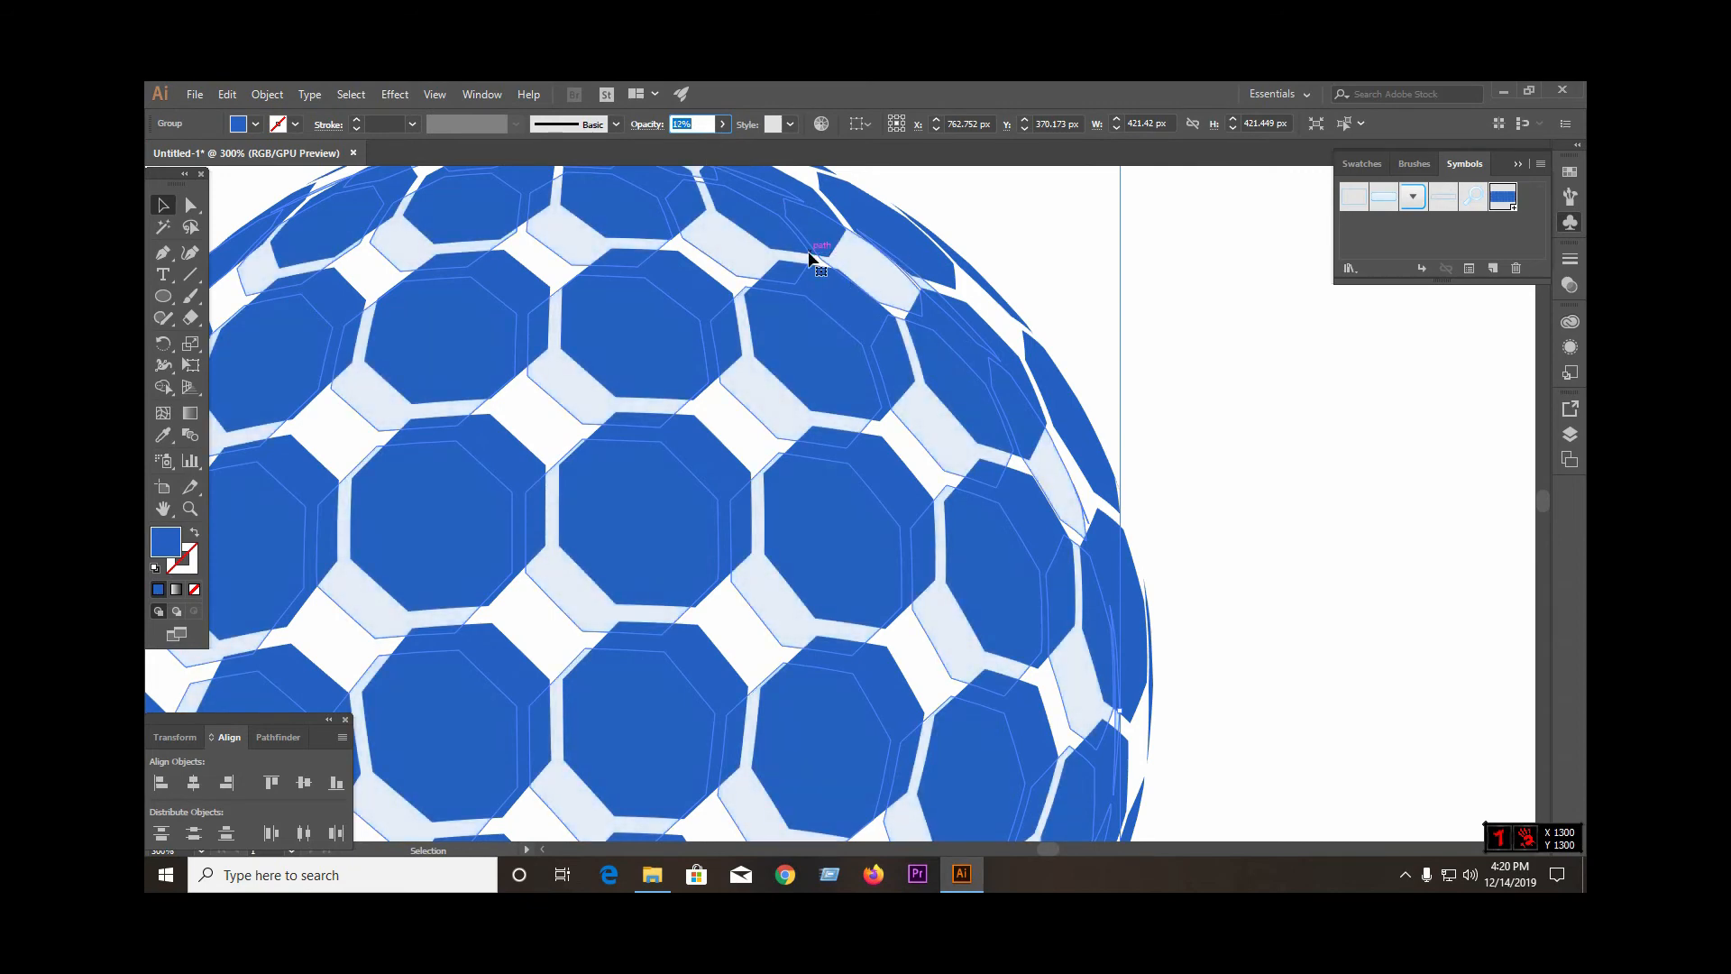
key("ctrl+0")
left_click(1001, 351)
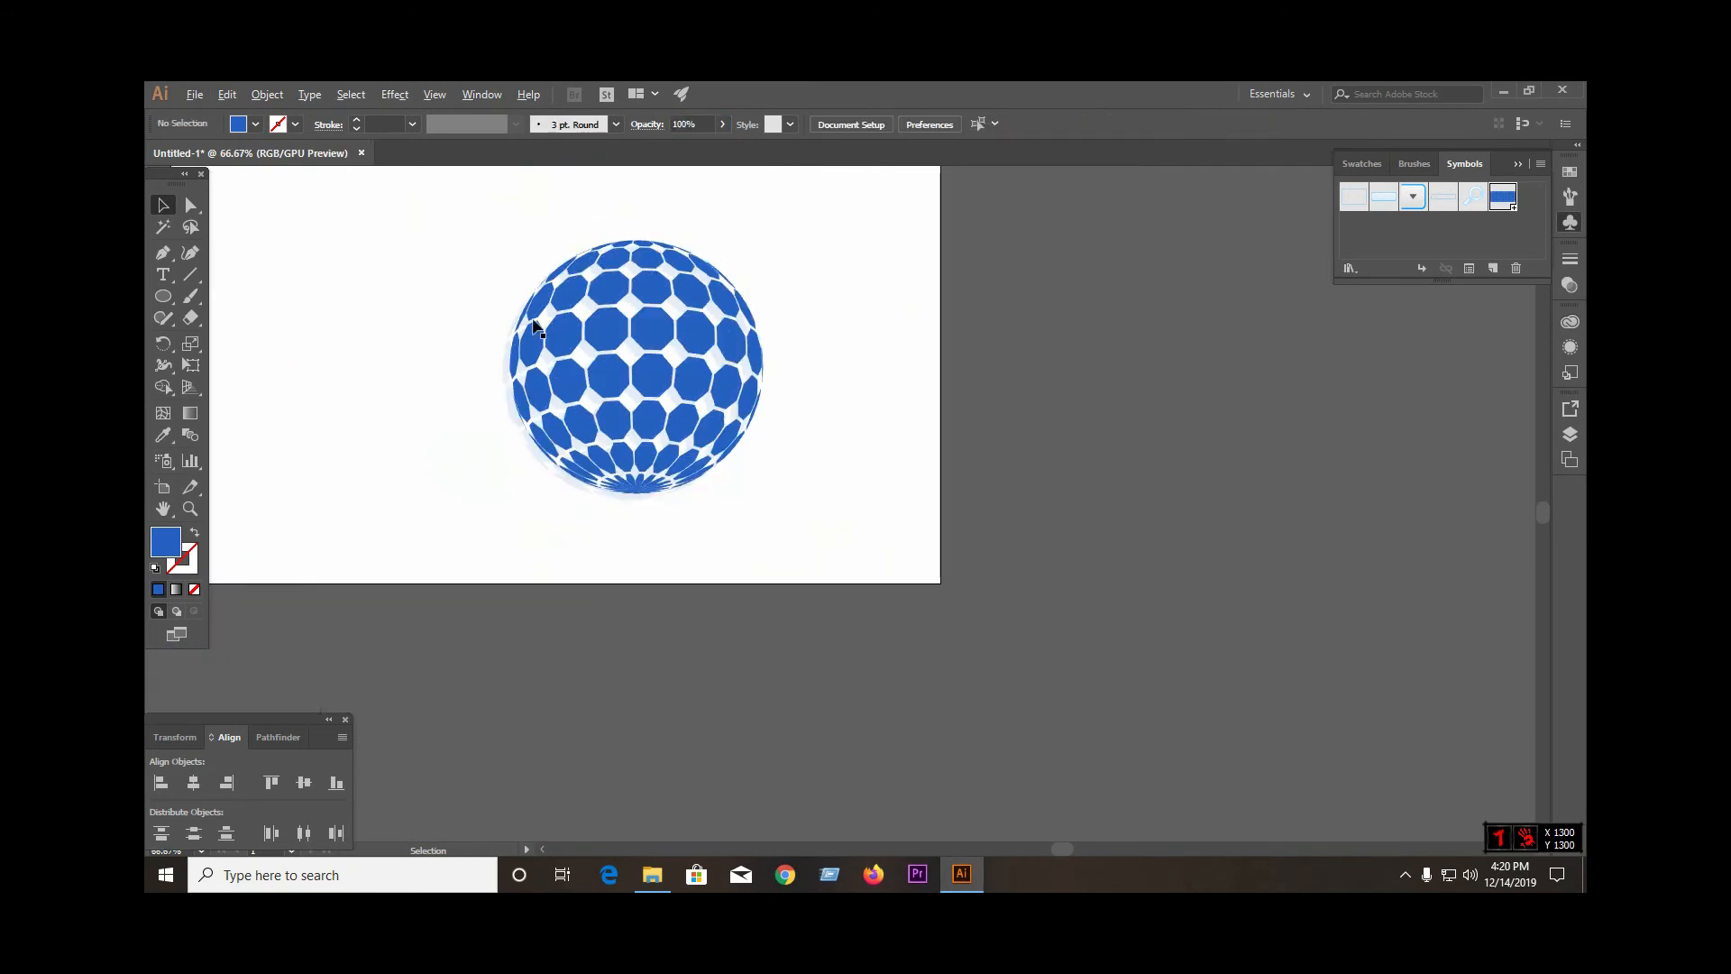
Nudge the faded copy up and to the right so it nearly aligns with the globe, and increase its opacity
scroll(618, 251, "up", 2)
scroll(665, 274, "up", 2)
left_click_drag(704, 336, 727, 320)
scroll(633, 338, "down", 2)
left_click(1056, 386)
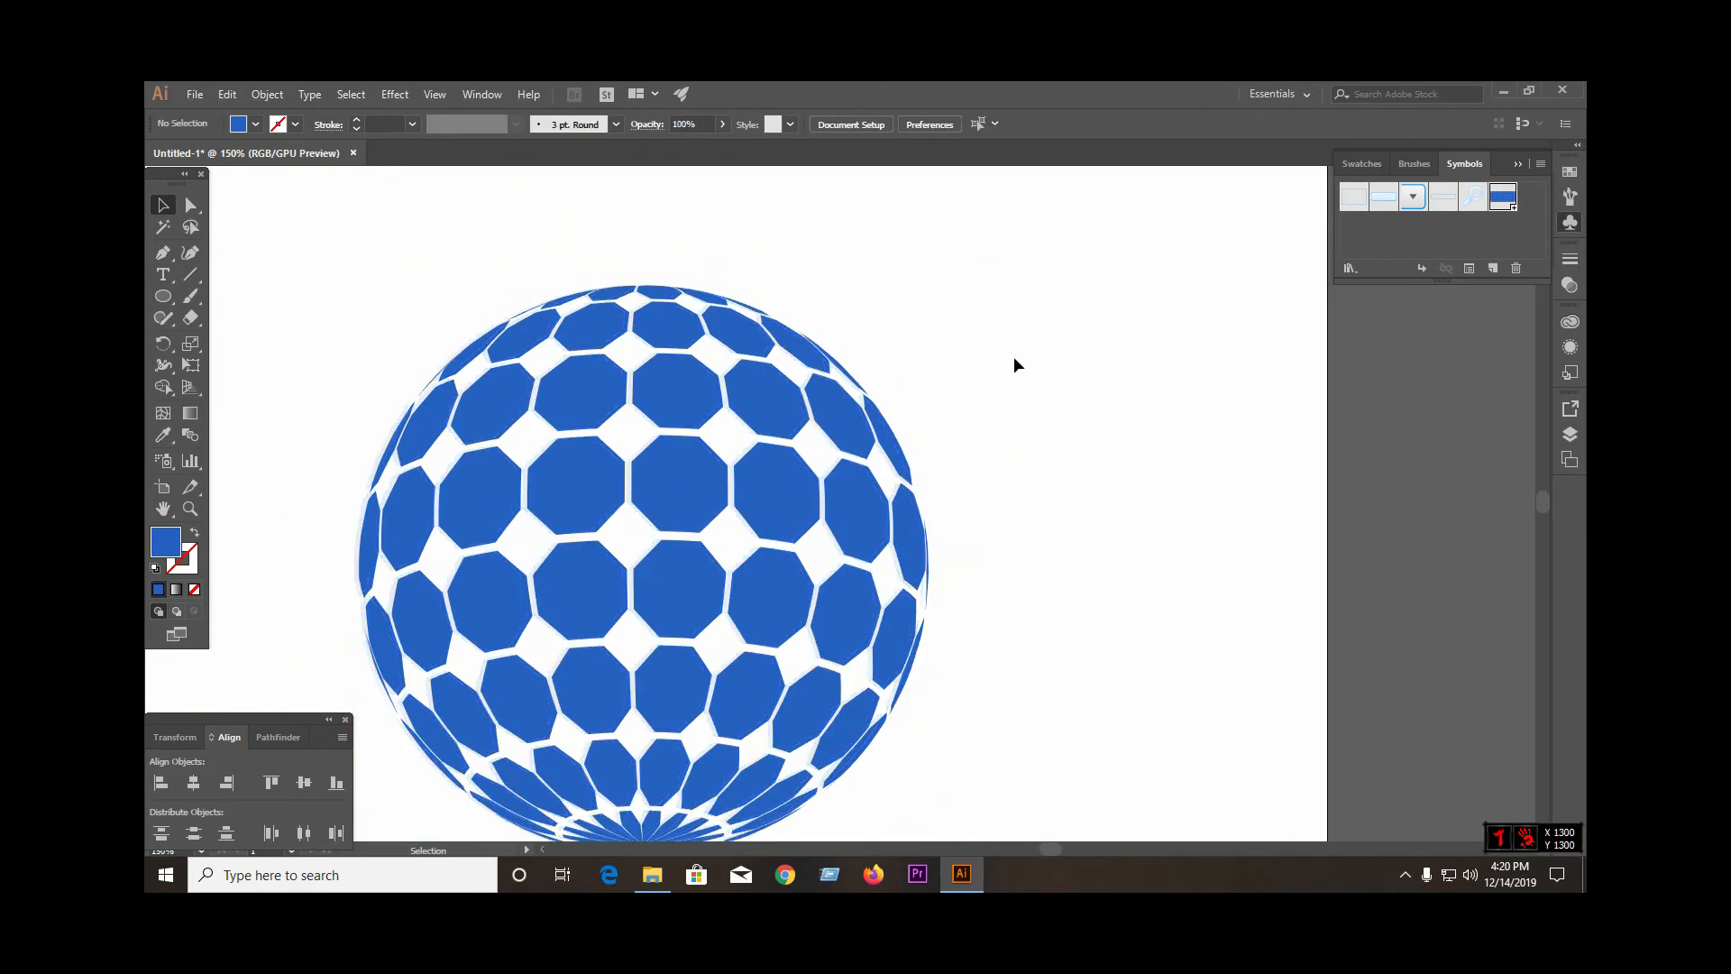
left_click(688, 403)
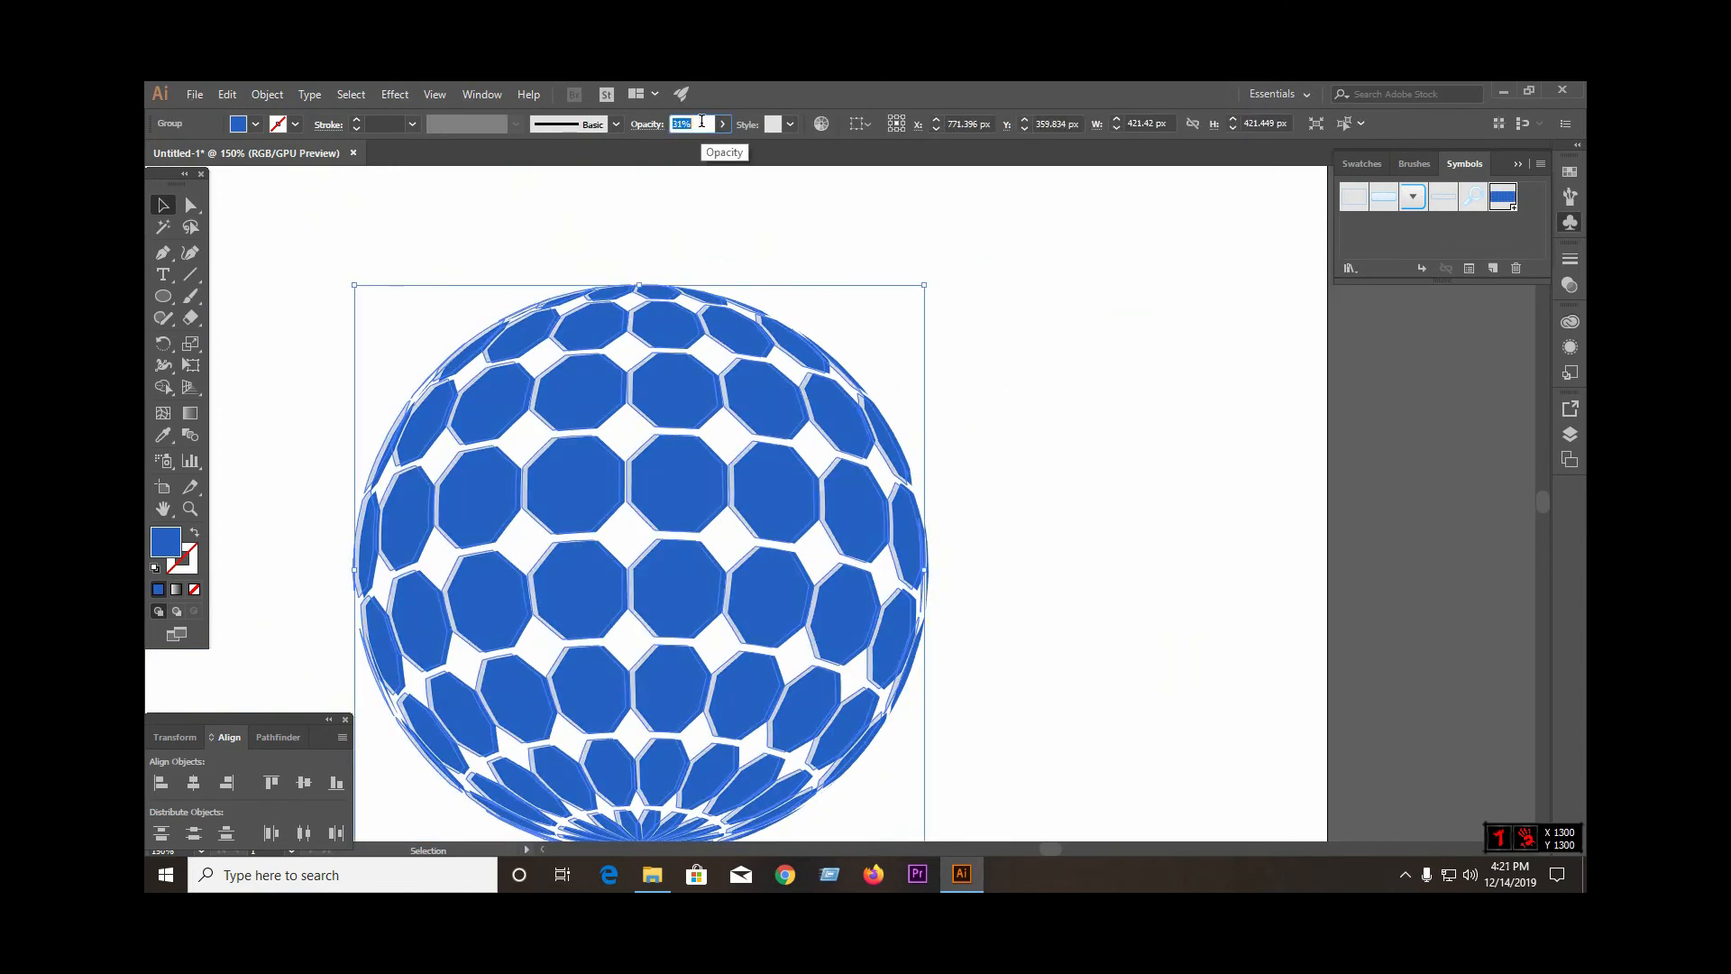
left_click(1057, 297)
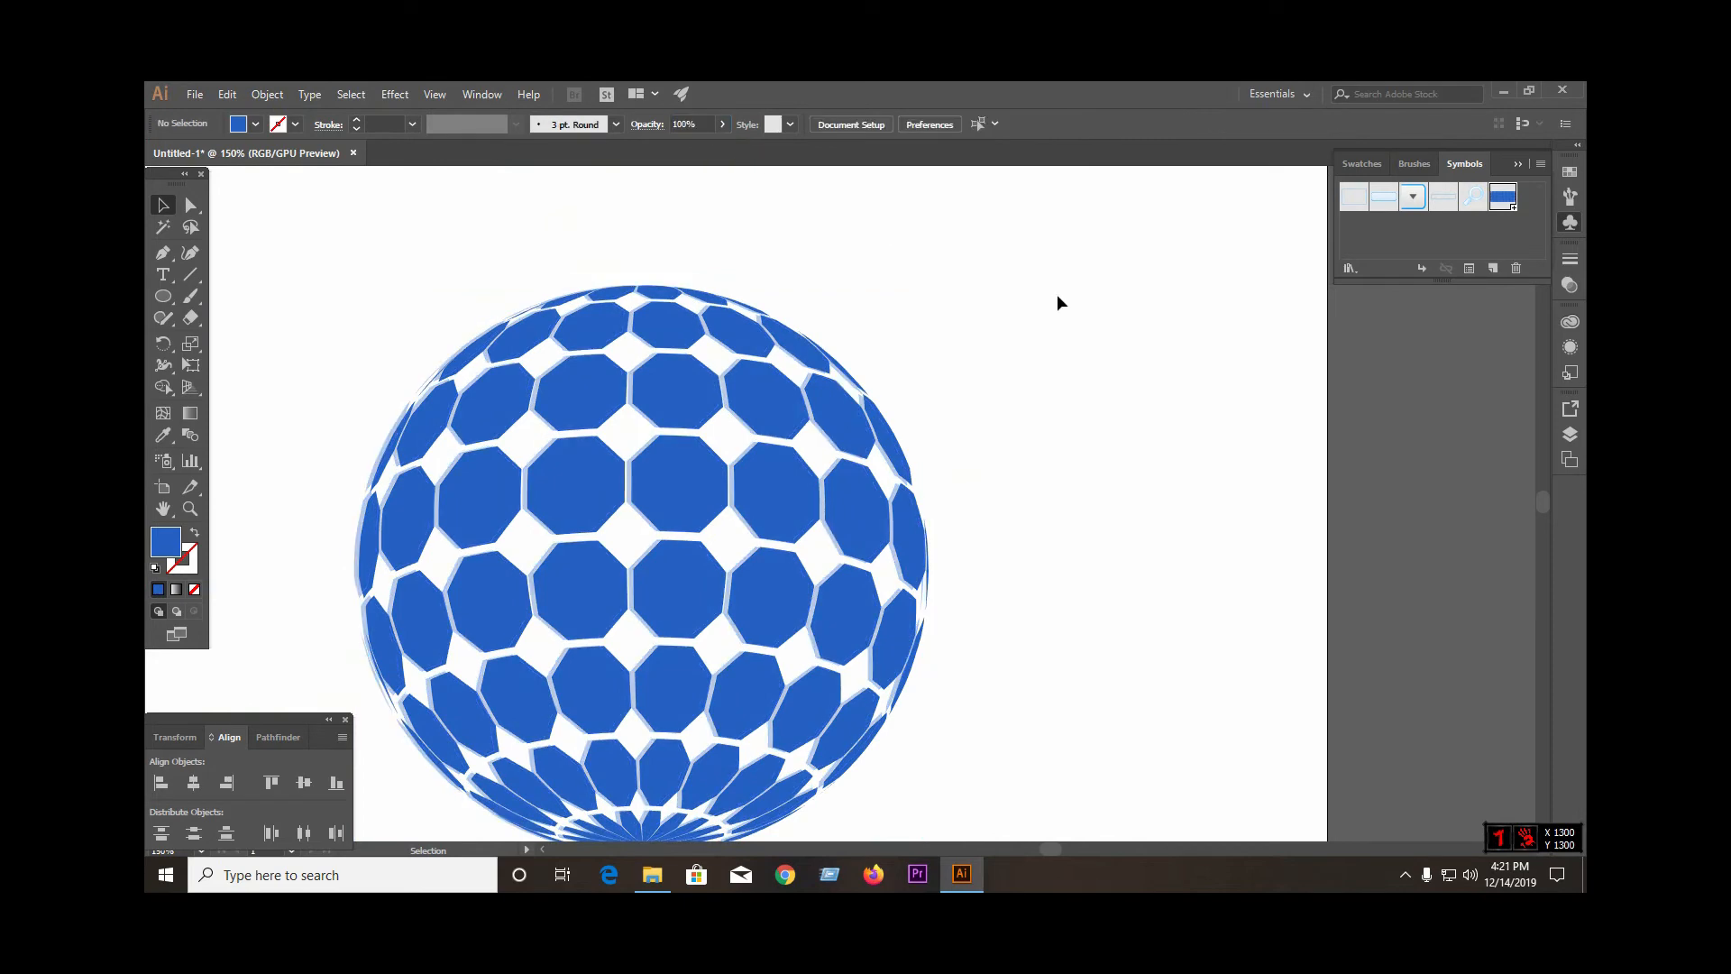
Reveal the leftover invisible path beside the globe by selecting everything, and delete it
scroll(946, 315, "down", 1)
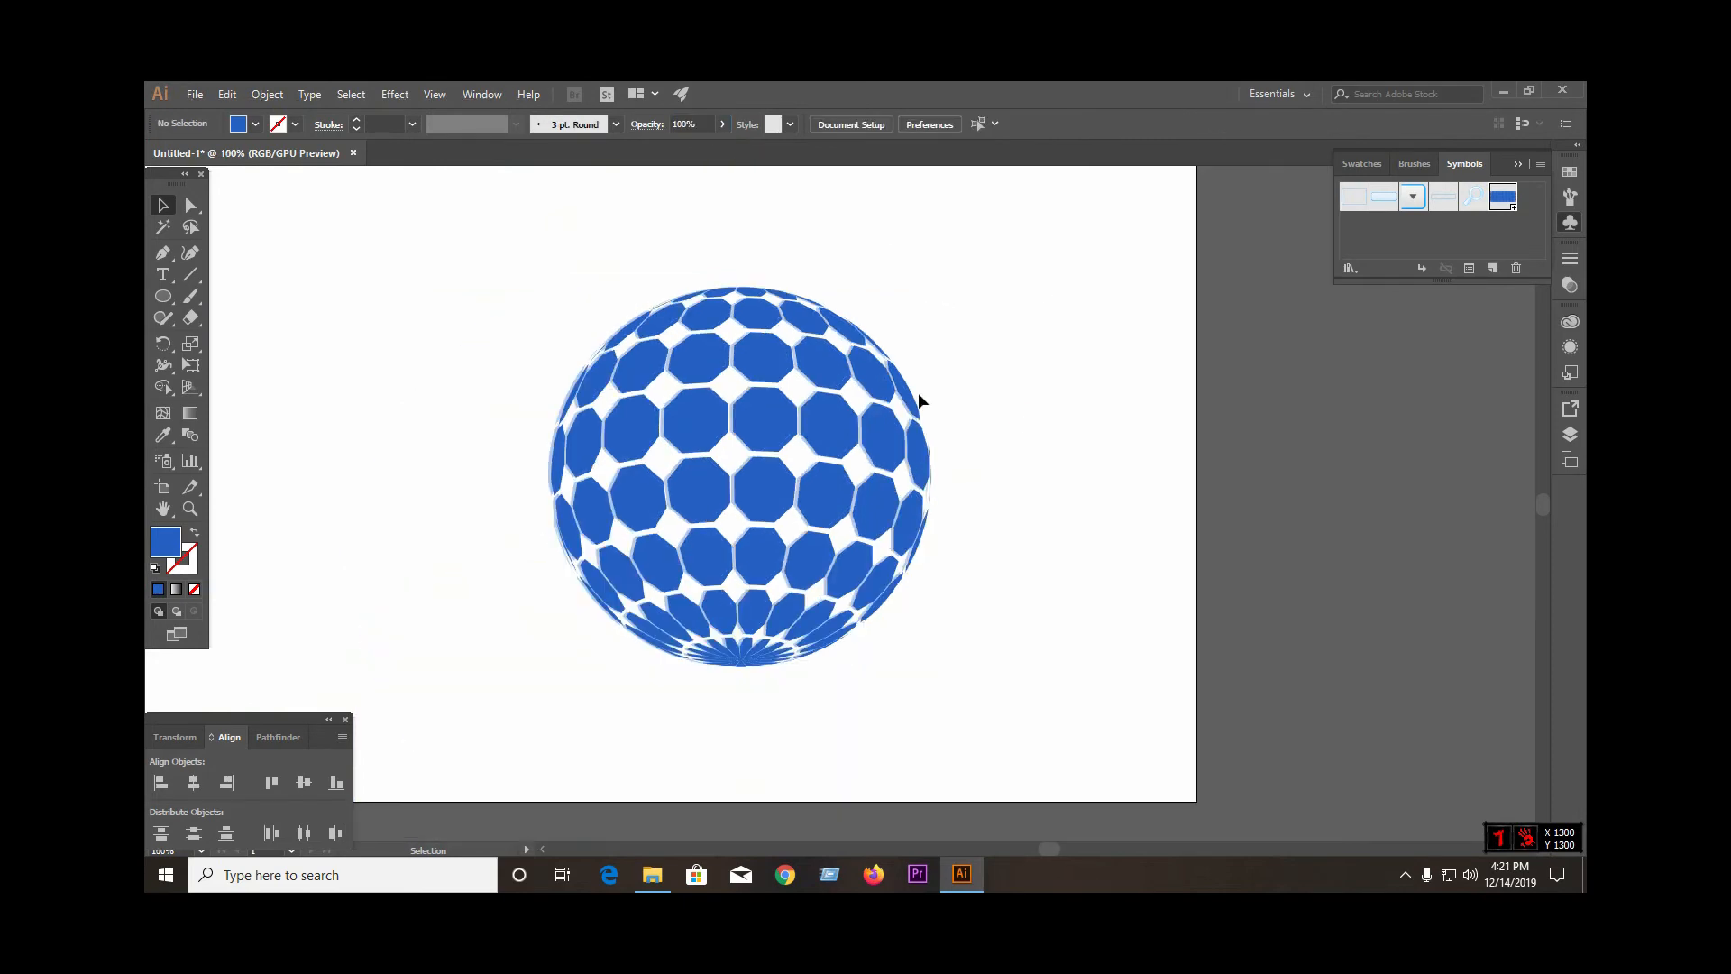
key("ctrl+a")
left_click(1073, 586)
left_click(409, 525)
key("Delete")
scroll(451, 519, "down", 1)
scroll(405, 419, "down", 1)
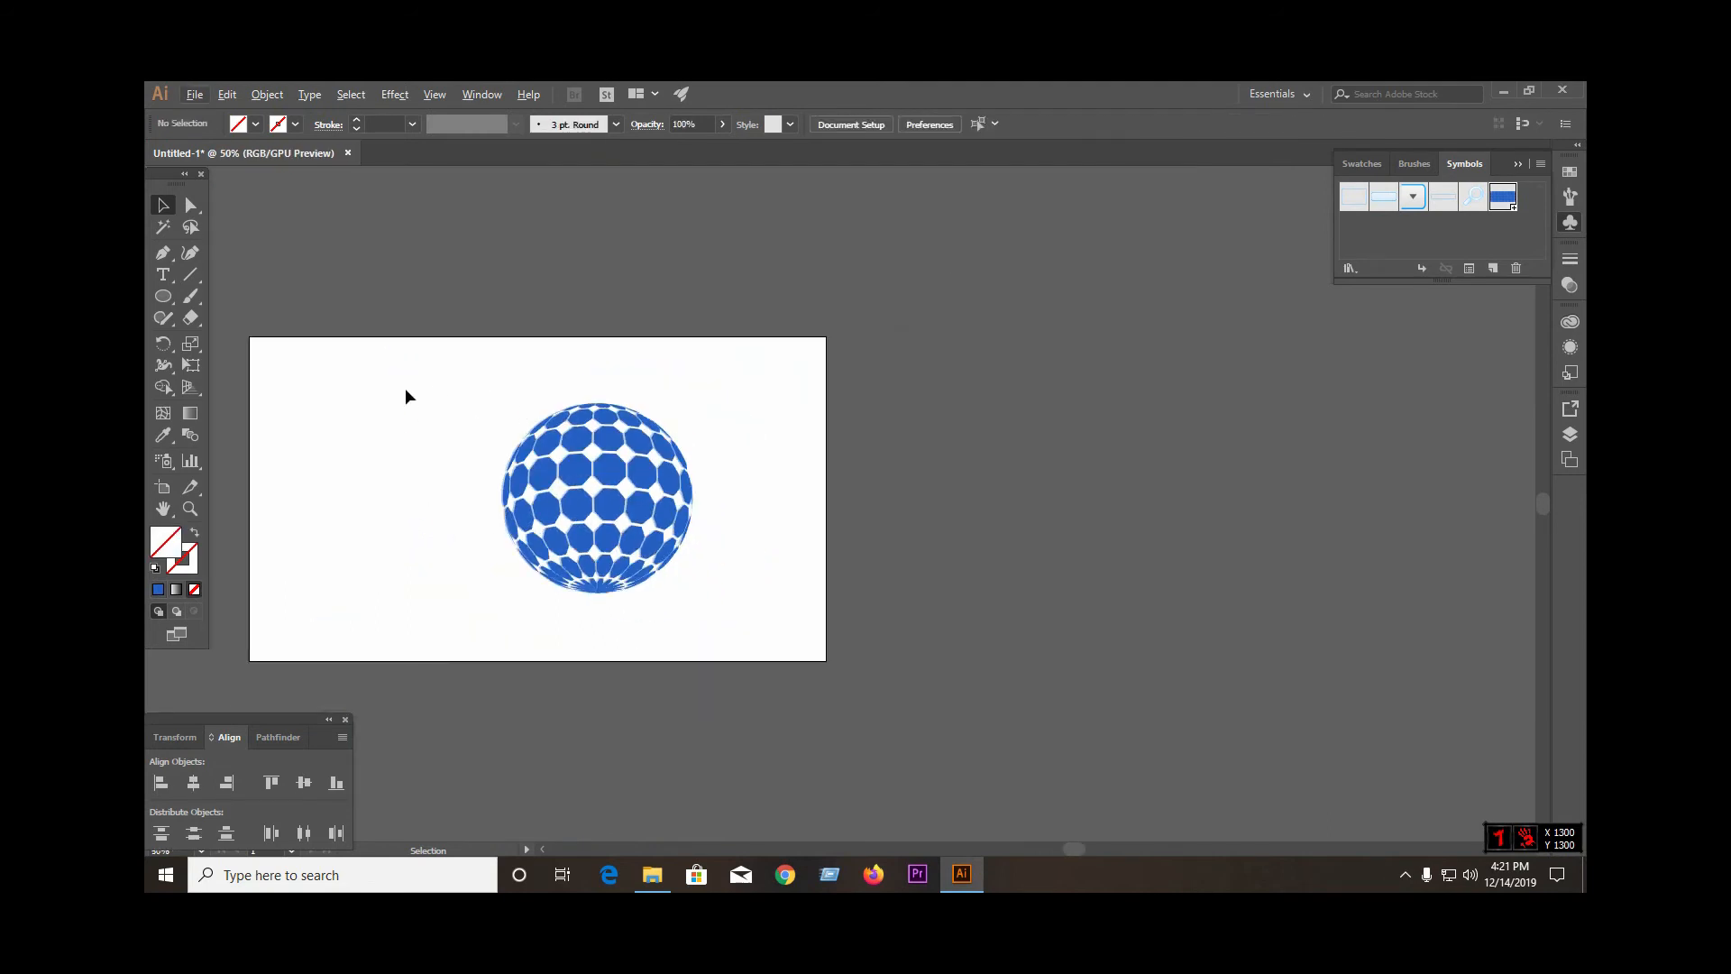
Rotate the solid globe and its faded copy together by 180°
left_click_drag(424, 375, 759, 582)
left_click(759, 582)
left_click(613, 480)
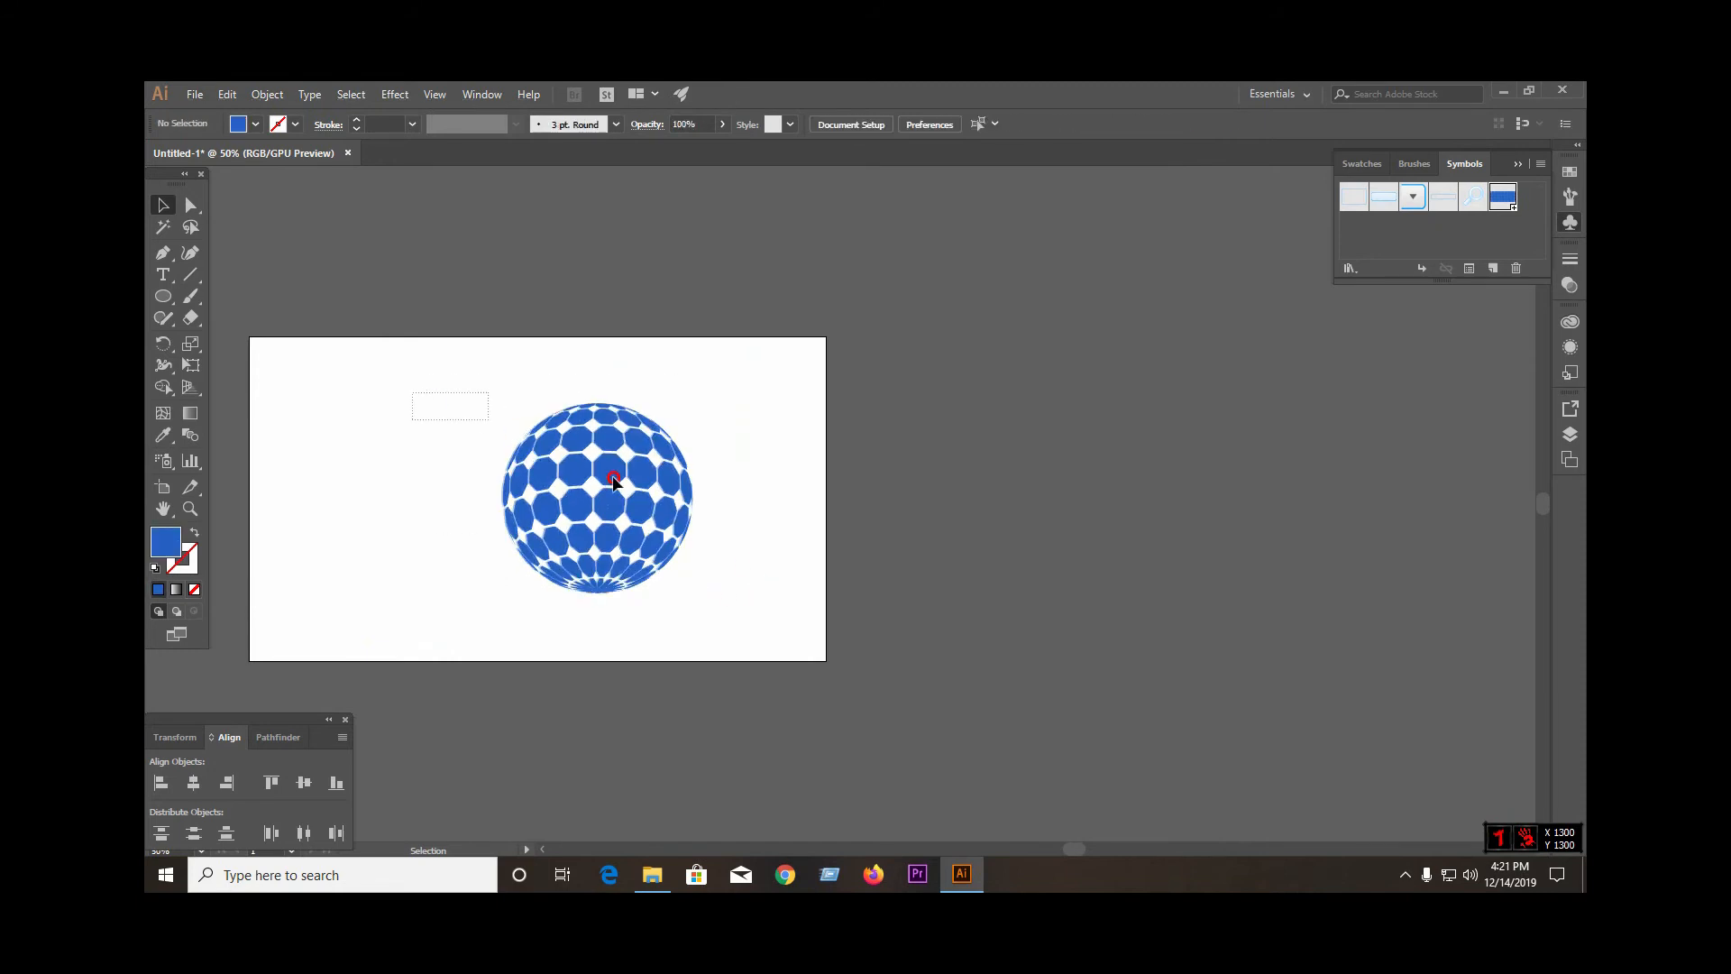
left_click_drag(702, 400, 483, 588)
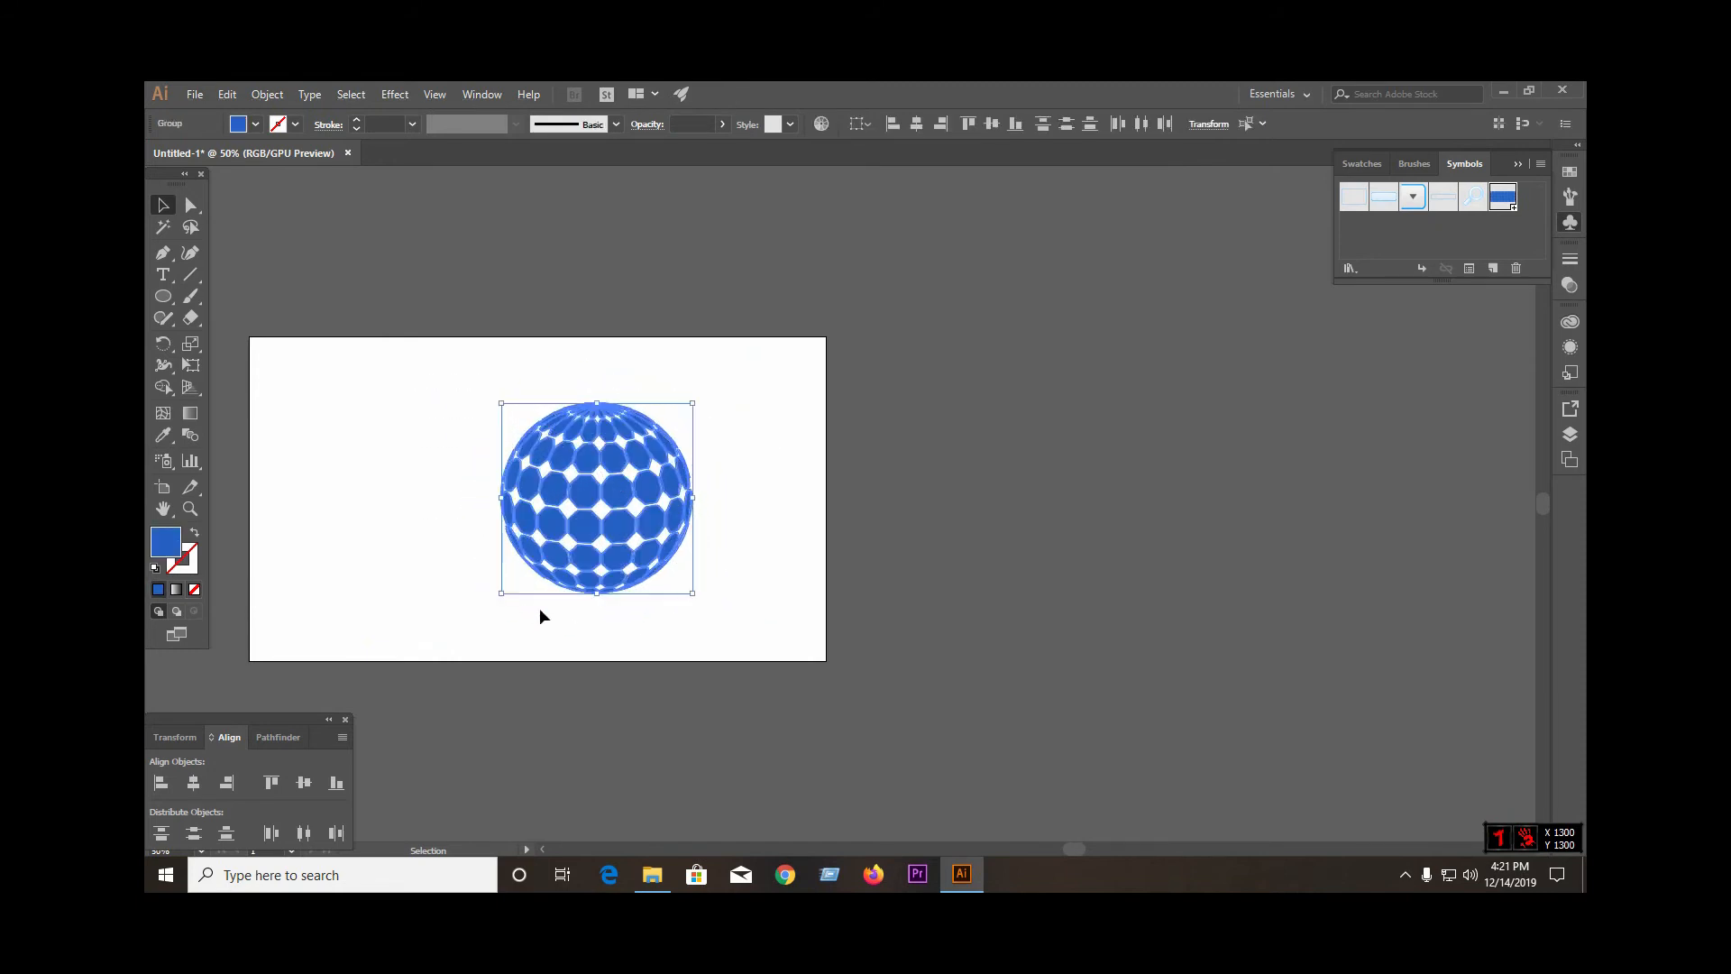
left_click(612, 624)
Move the faded copy out from behind the solid globe, off to its right
left_click(539, 480)
left_click_drag(681, 514, 1085, 565)
left_click(712, 528)
Fill the octagons of the solid globe with the white-to-black linear gradient
scroll(458, 501, "up", 4)
left_click(540, 511)
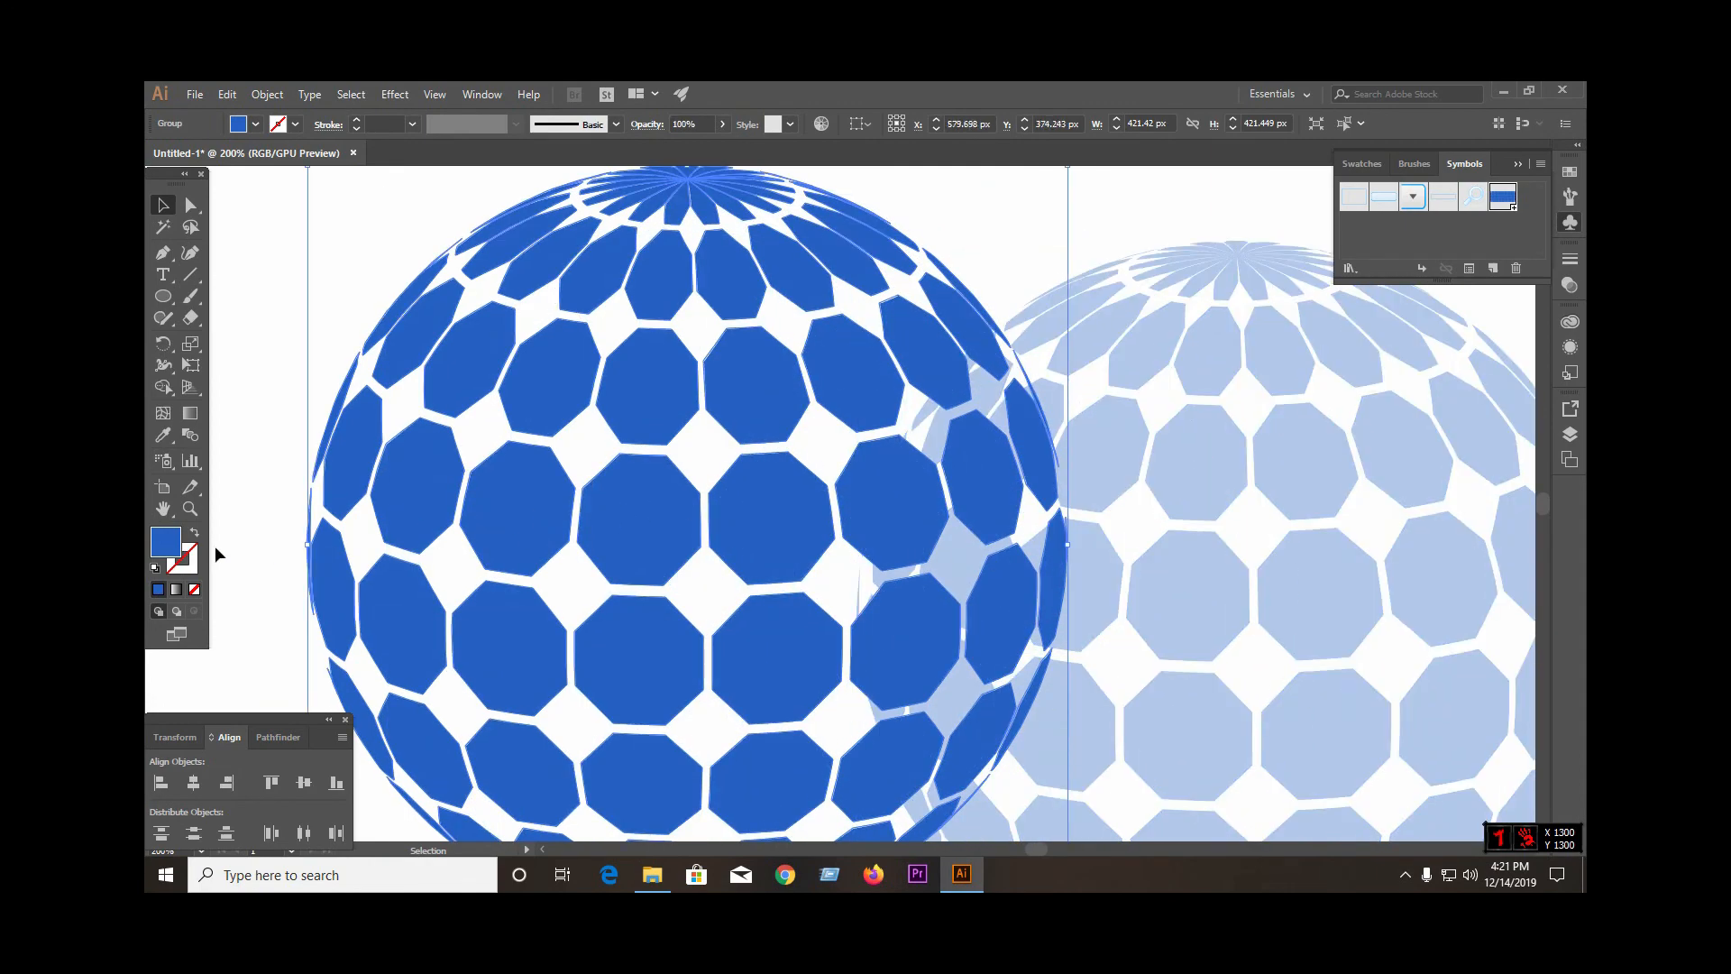
left_click(179, 590)
scroll(421, 516, "down", 1)
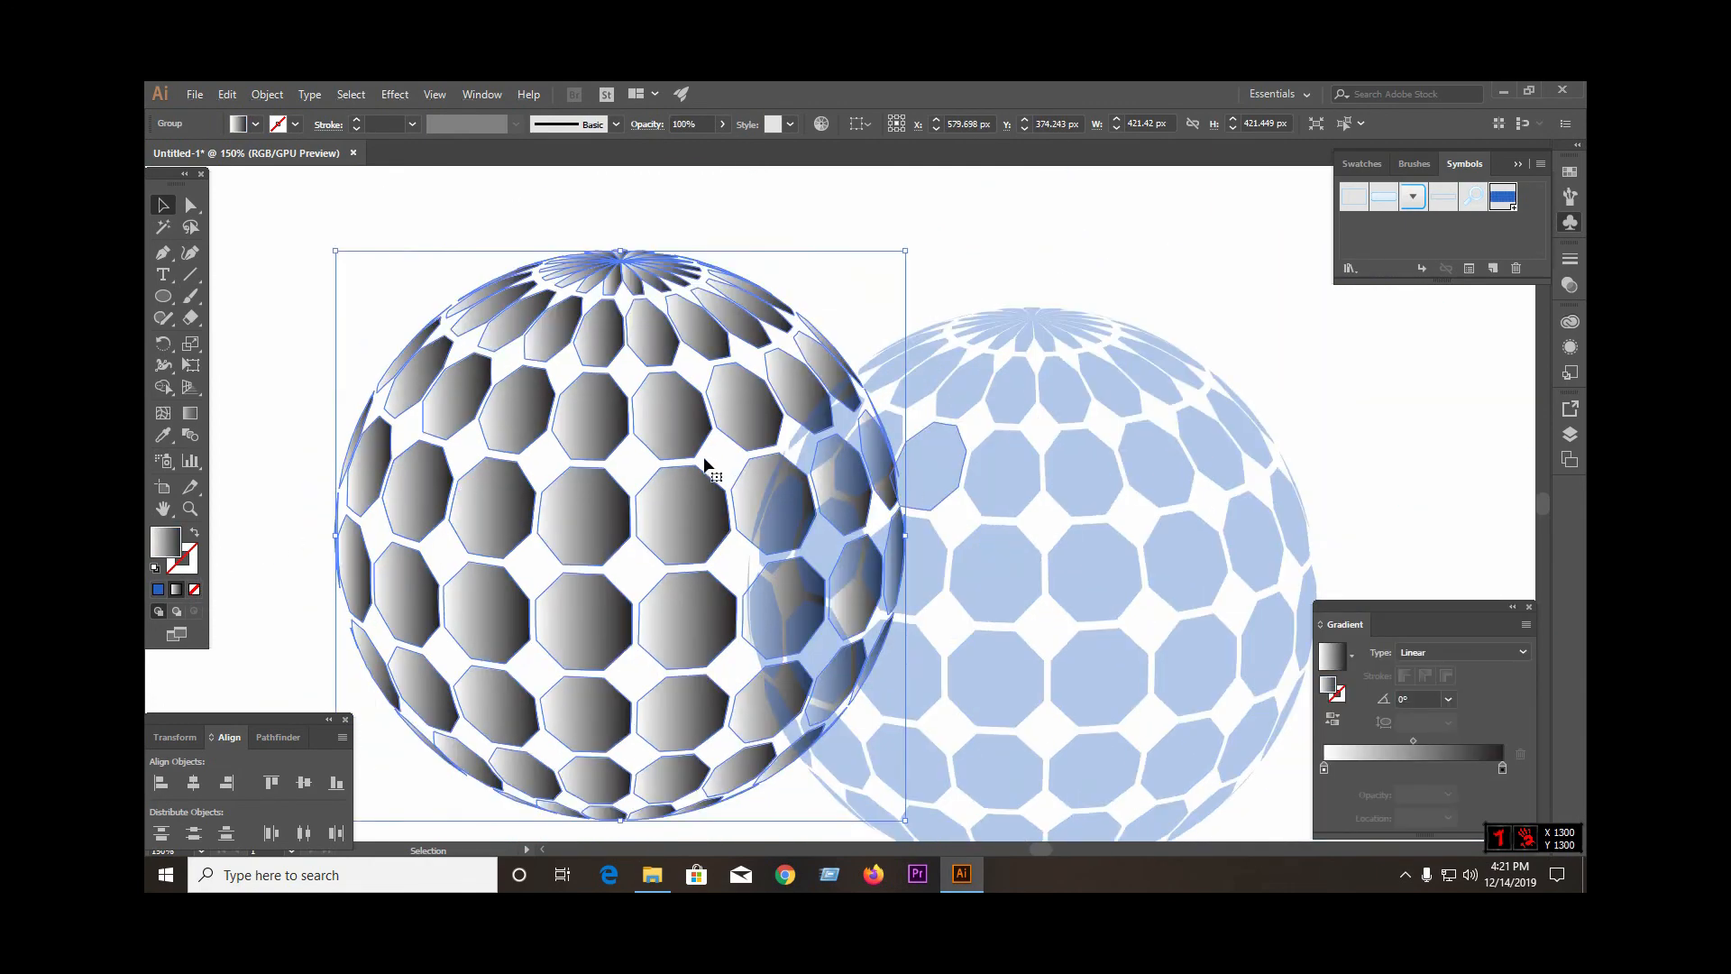
Move the faded copy farther right until it is clear of the gradient globe
scroll(704, 464, "down", 2)
left_click(824, 477)
left_click(887, 355)
left_click_drag(832, 494, 1007, 479)
Run one linear gradient diagonally across the whole globe with the Gradient tool, from its lower left to its upper right
left_click(541, 506)
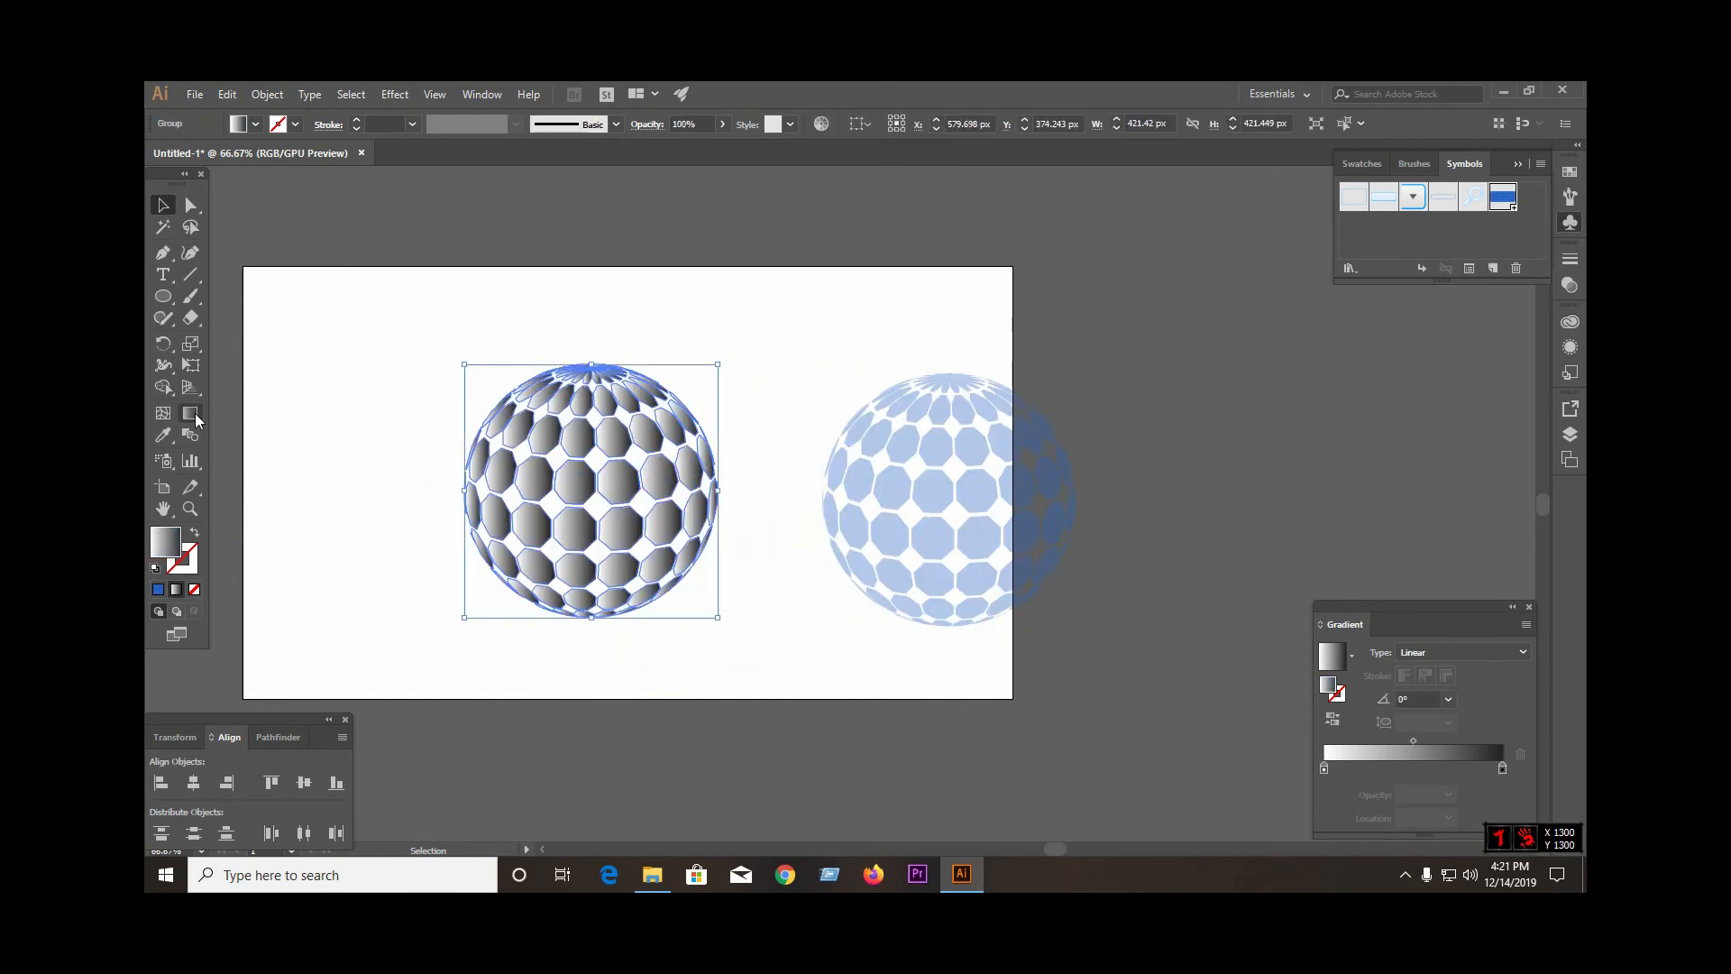
left_click(191, 413)
left_click_drag(405, 579, 783, 334)
left_click(163, 205)
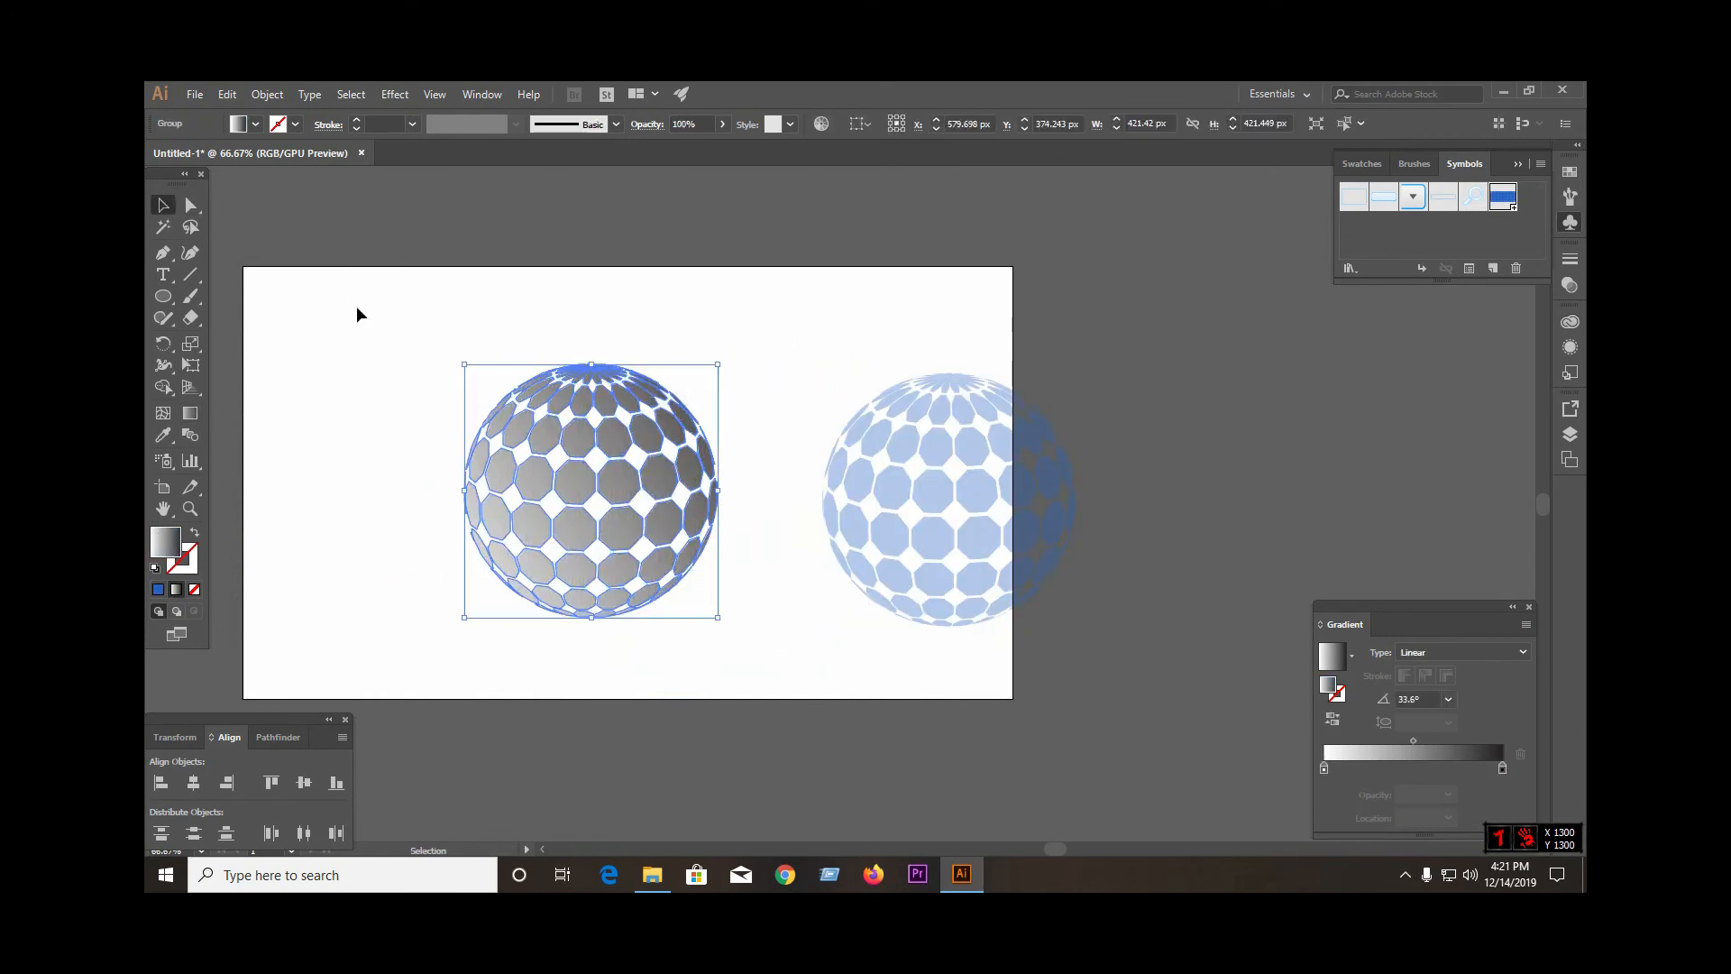
left_click(356, 307)
left_click(599, 495)
left_click(191, 413)
left_click_drag(386, 591, 748, 343)
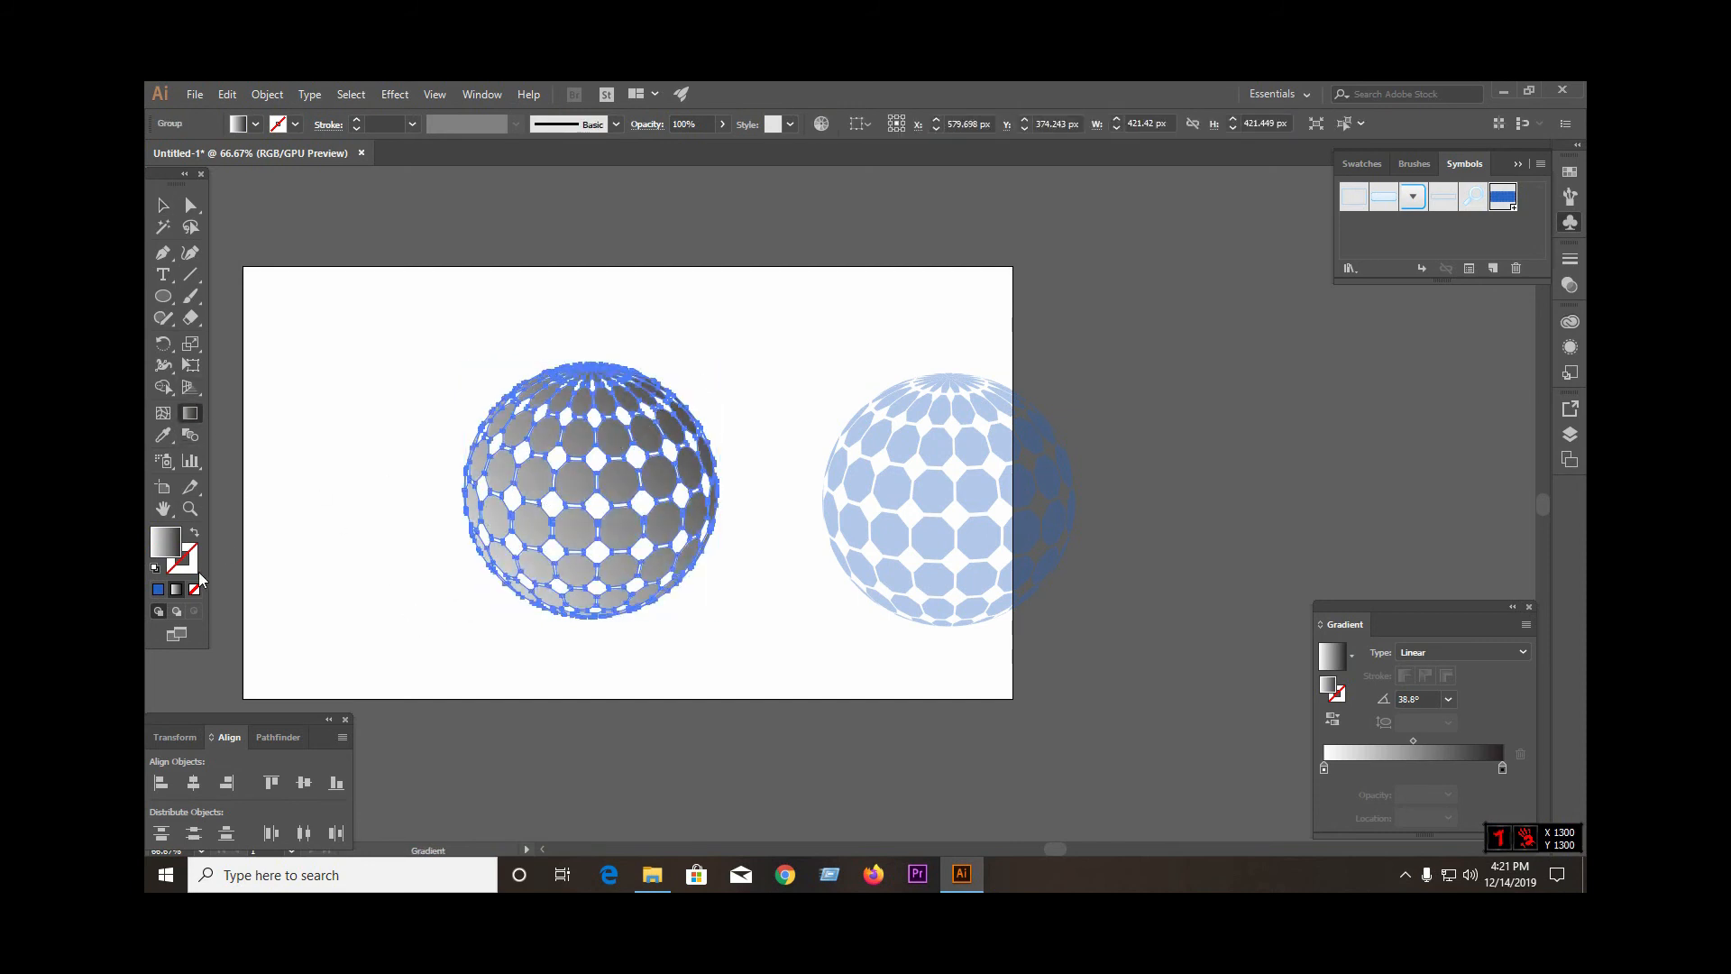
Recolor the white stop of the globe's gradient with swatches, trying orange and green before settling on red, and deselect the globe
left_click(1323, 768)
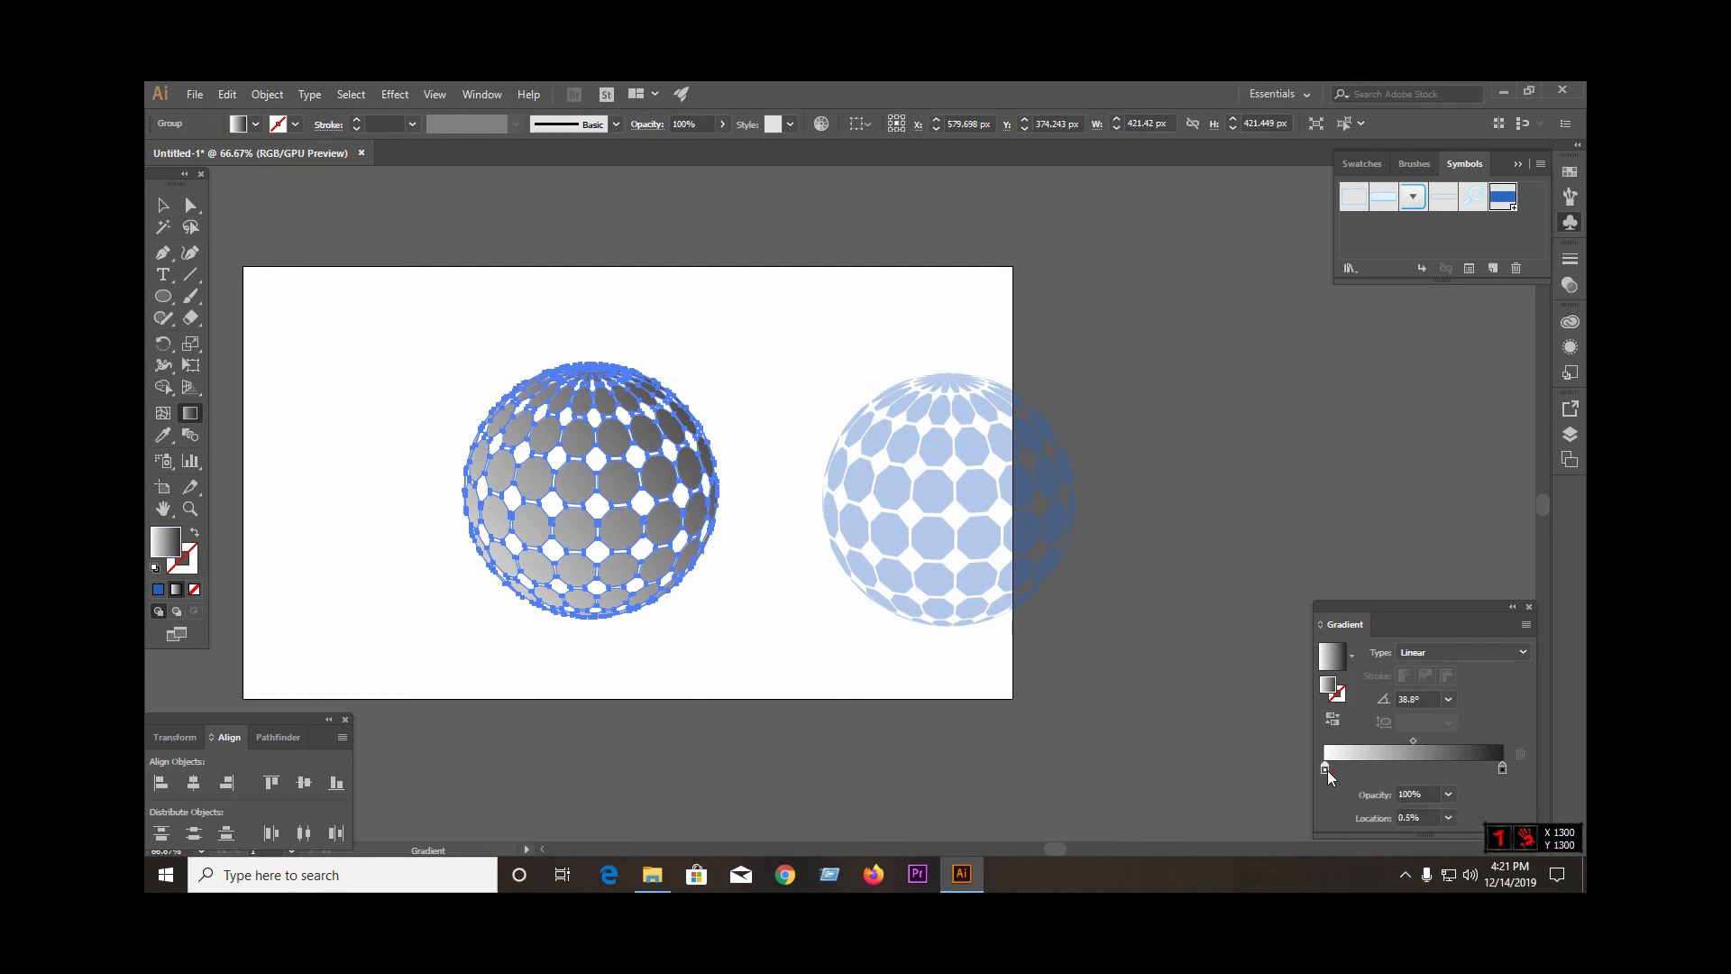
double_click(1325, 768)
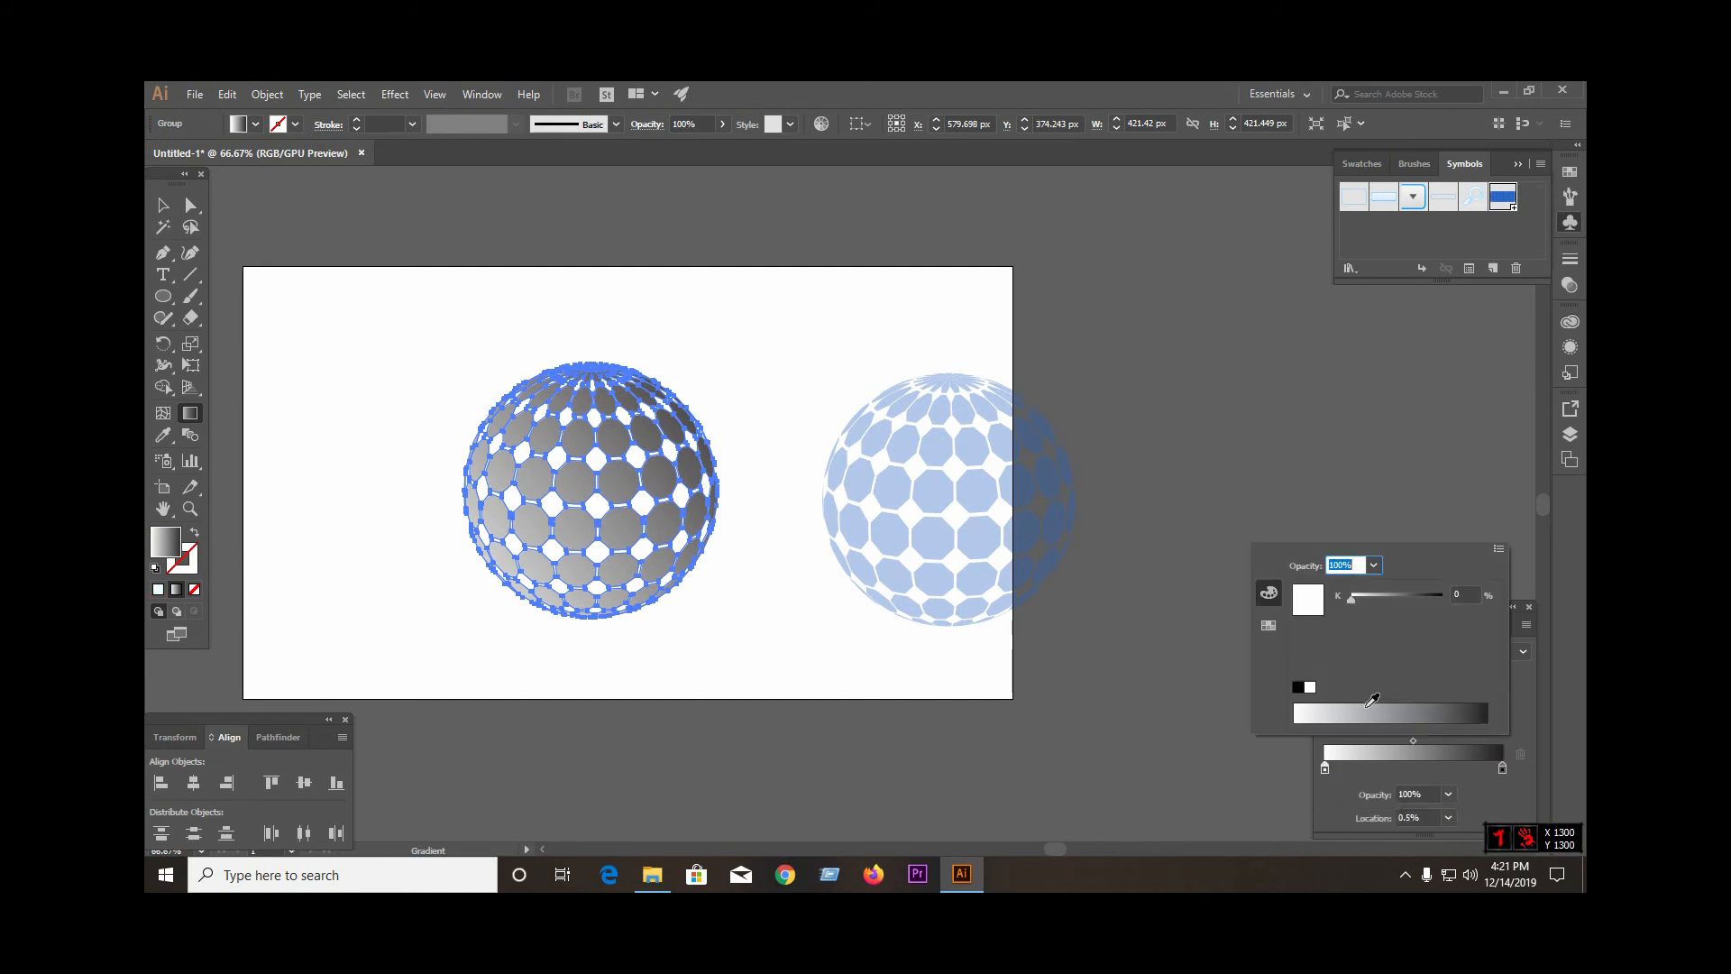
left_click(1268, 625)
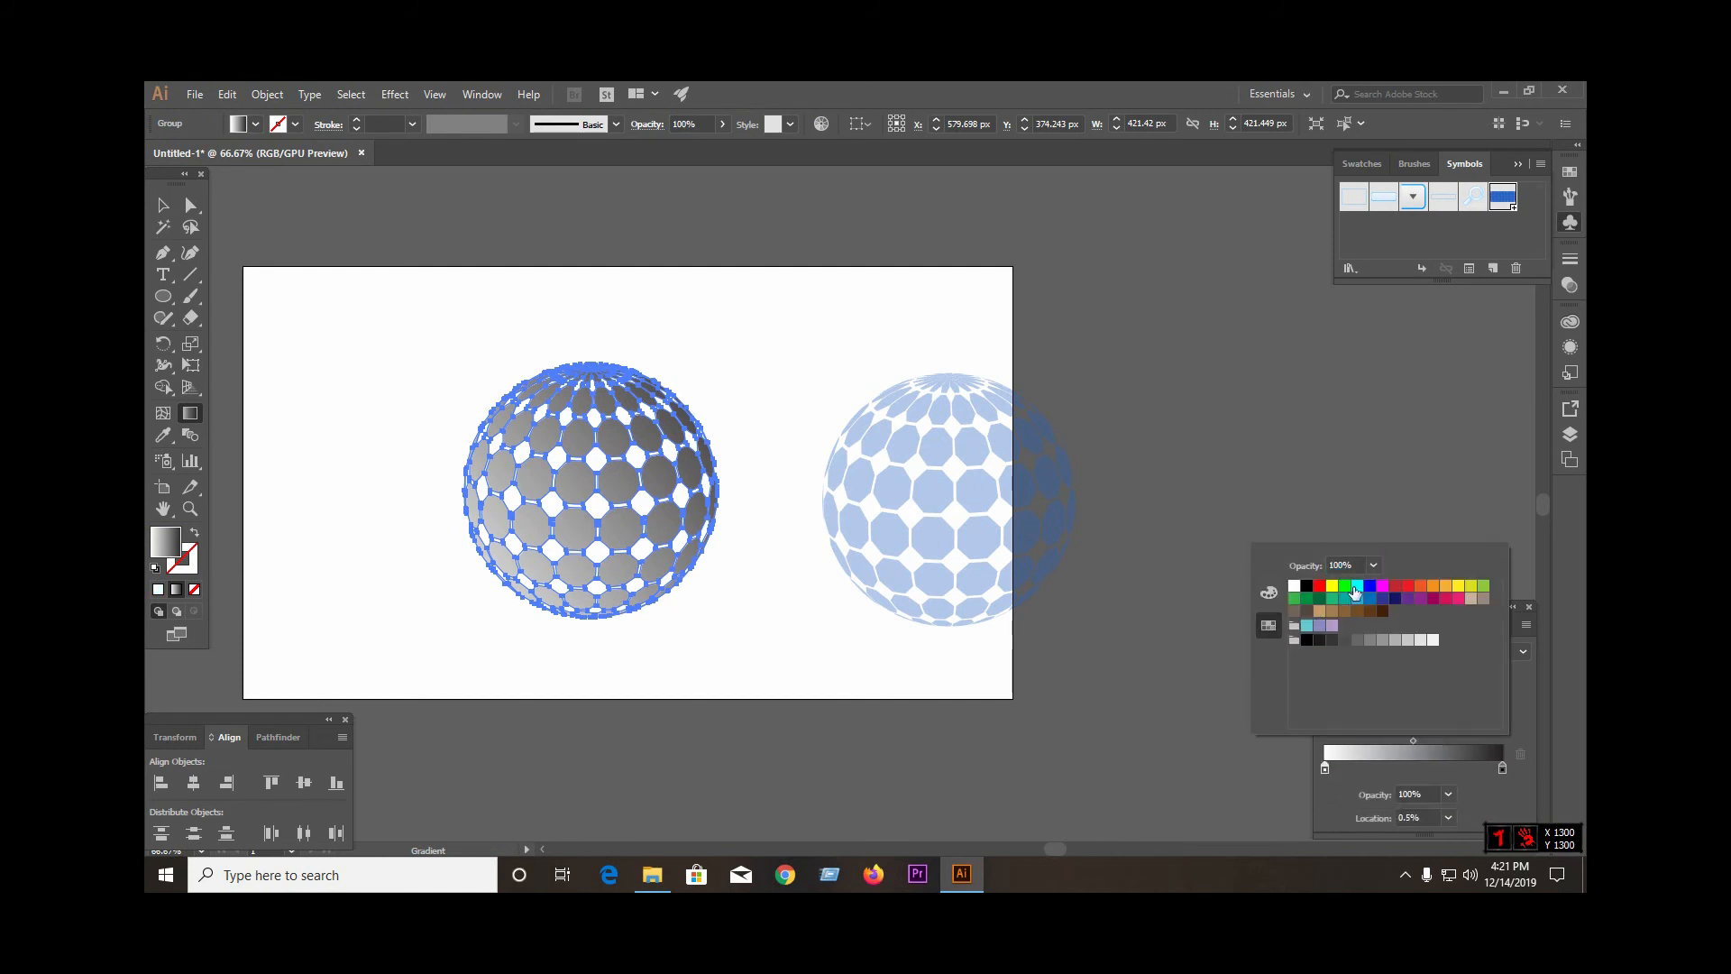
left_click(1444, 591)
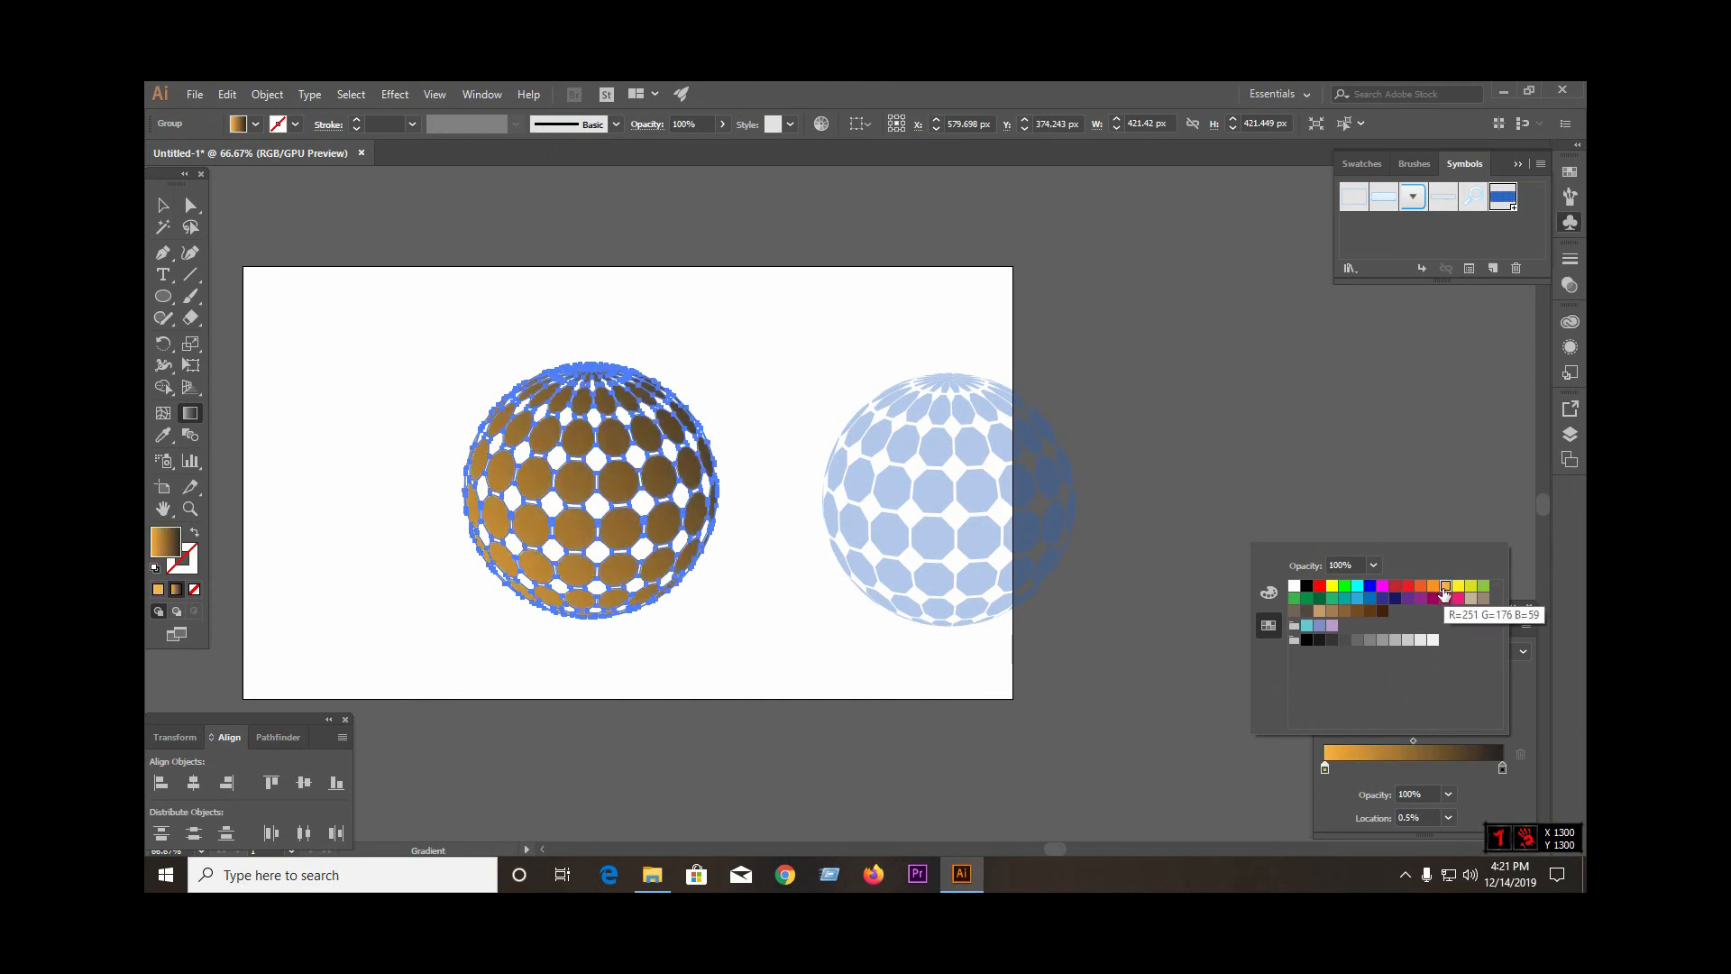
left_click(1359, 611)
left_click(1352, 597)
left_click(1343, 587)
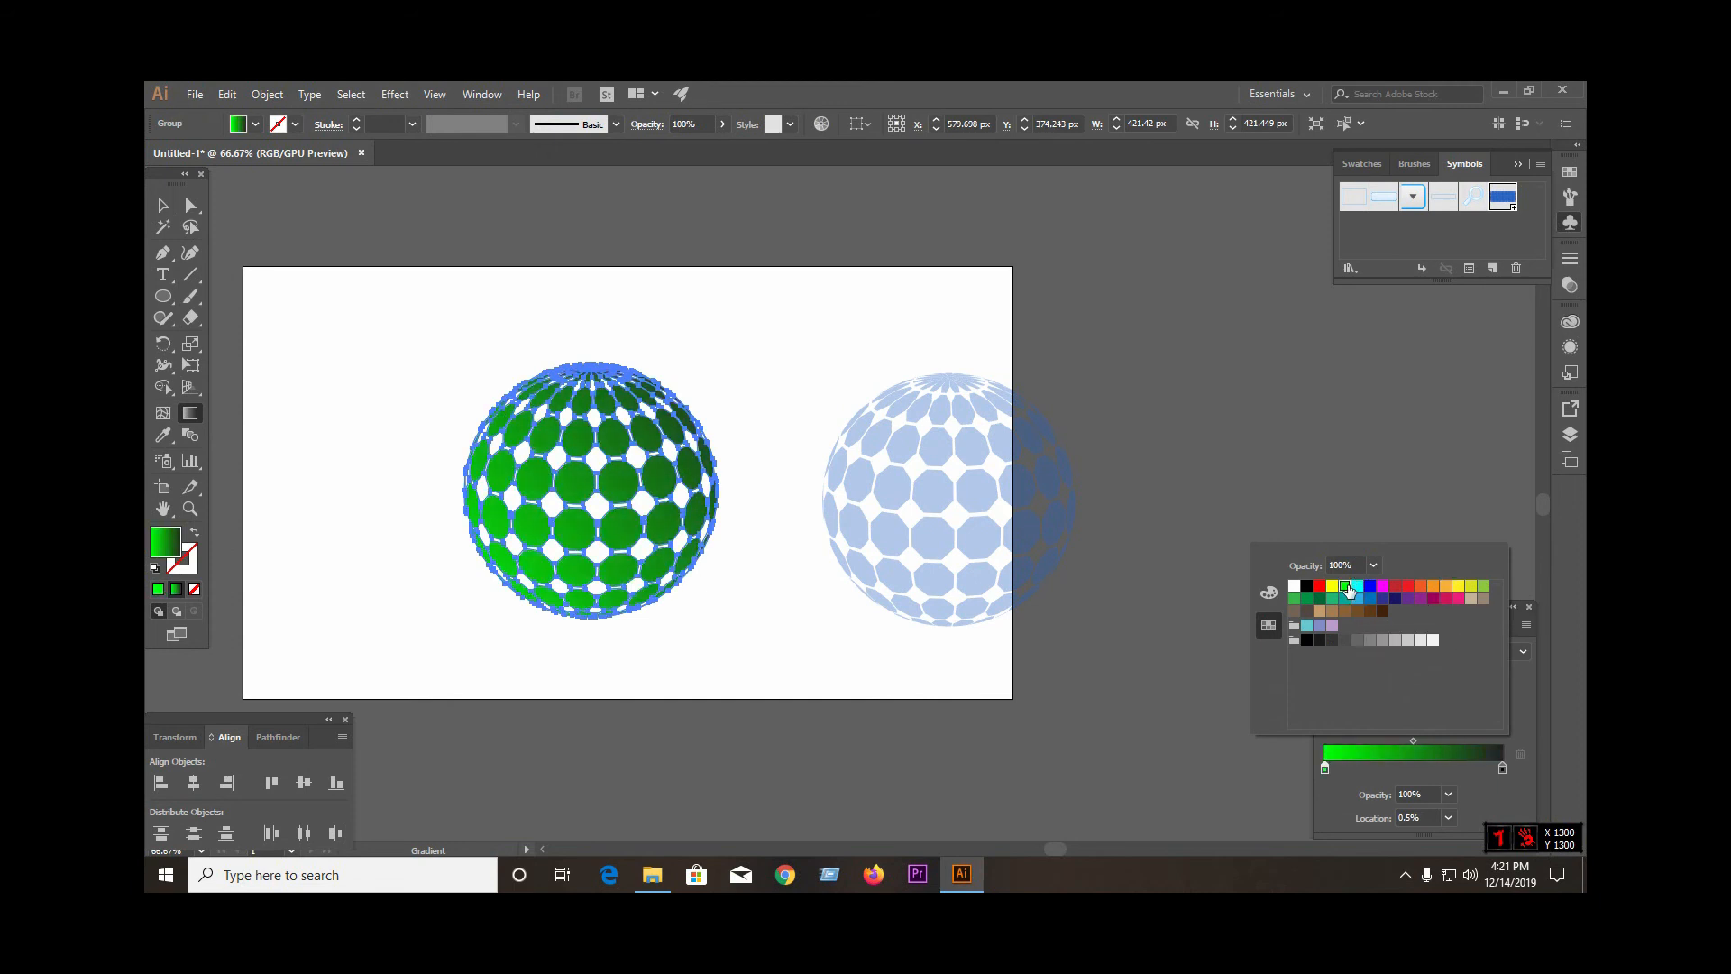
left_click(1306, 586)
left_click(1319, 586)
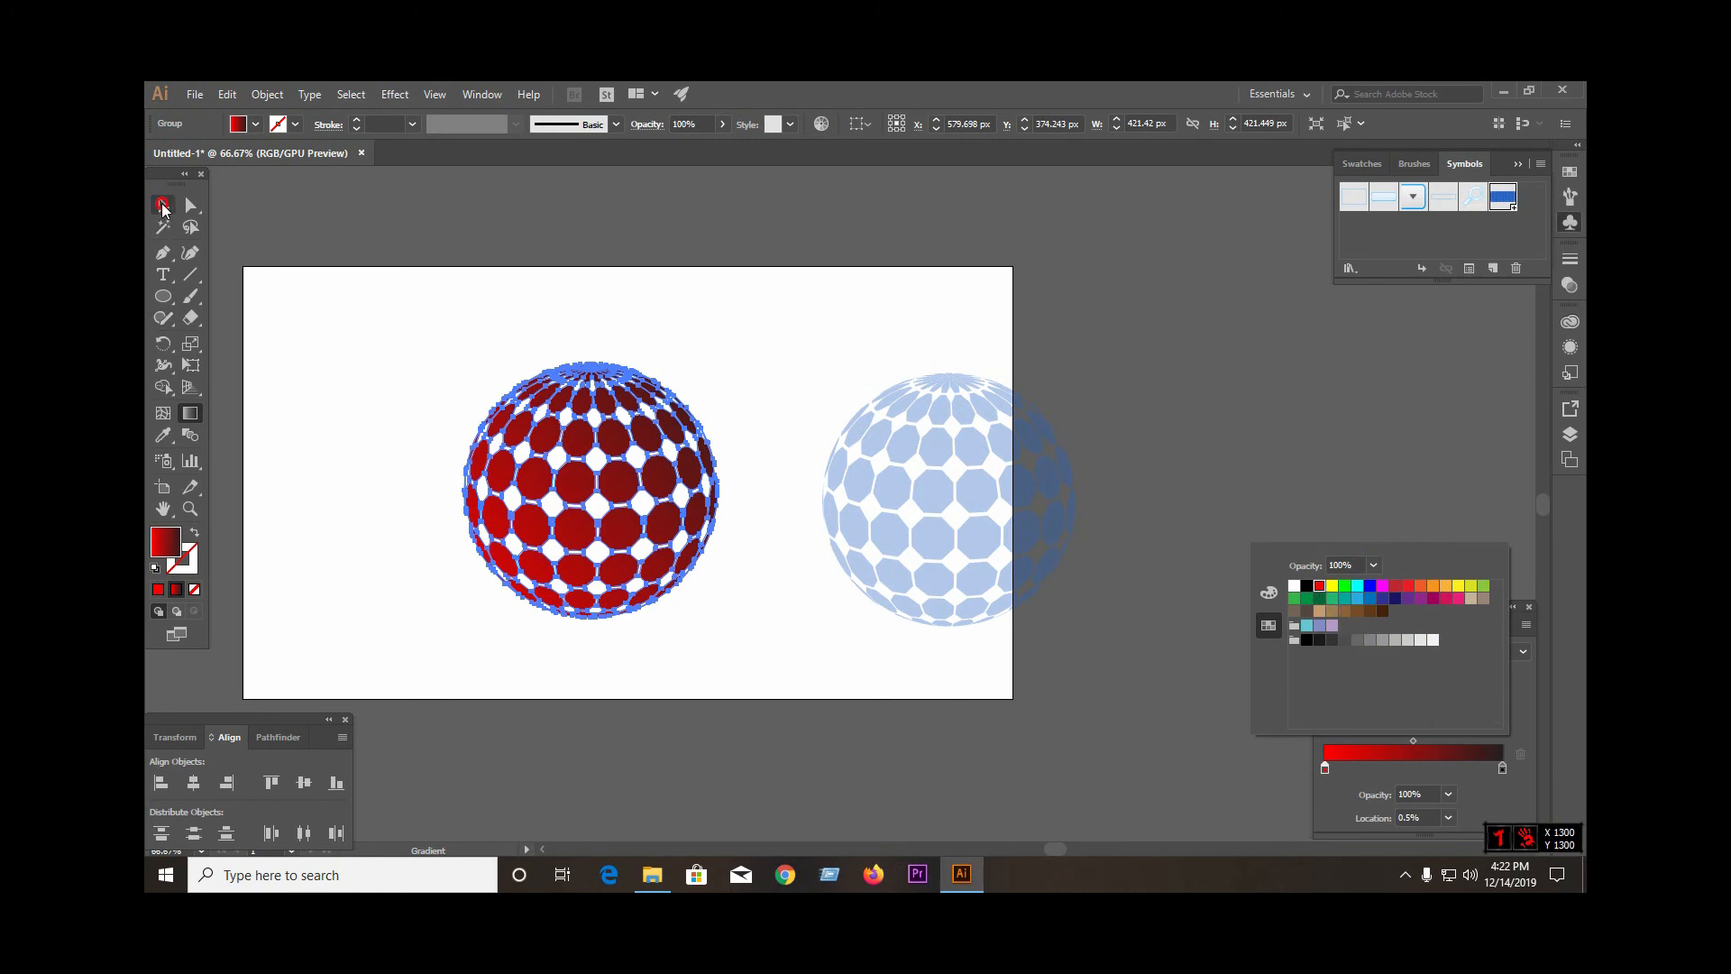
left_click(384, 410)
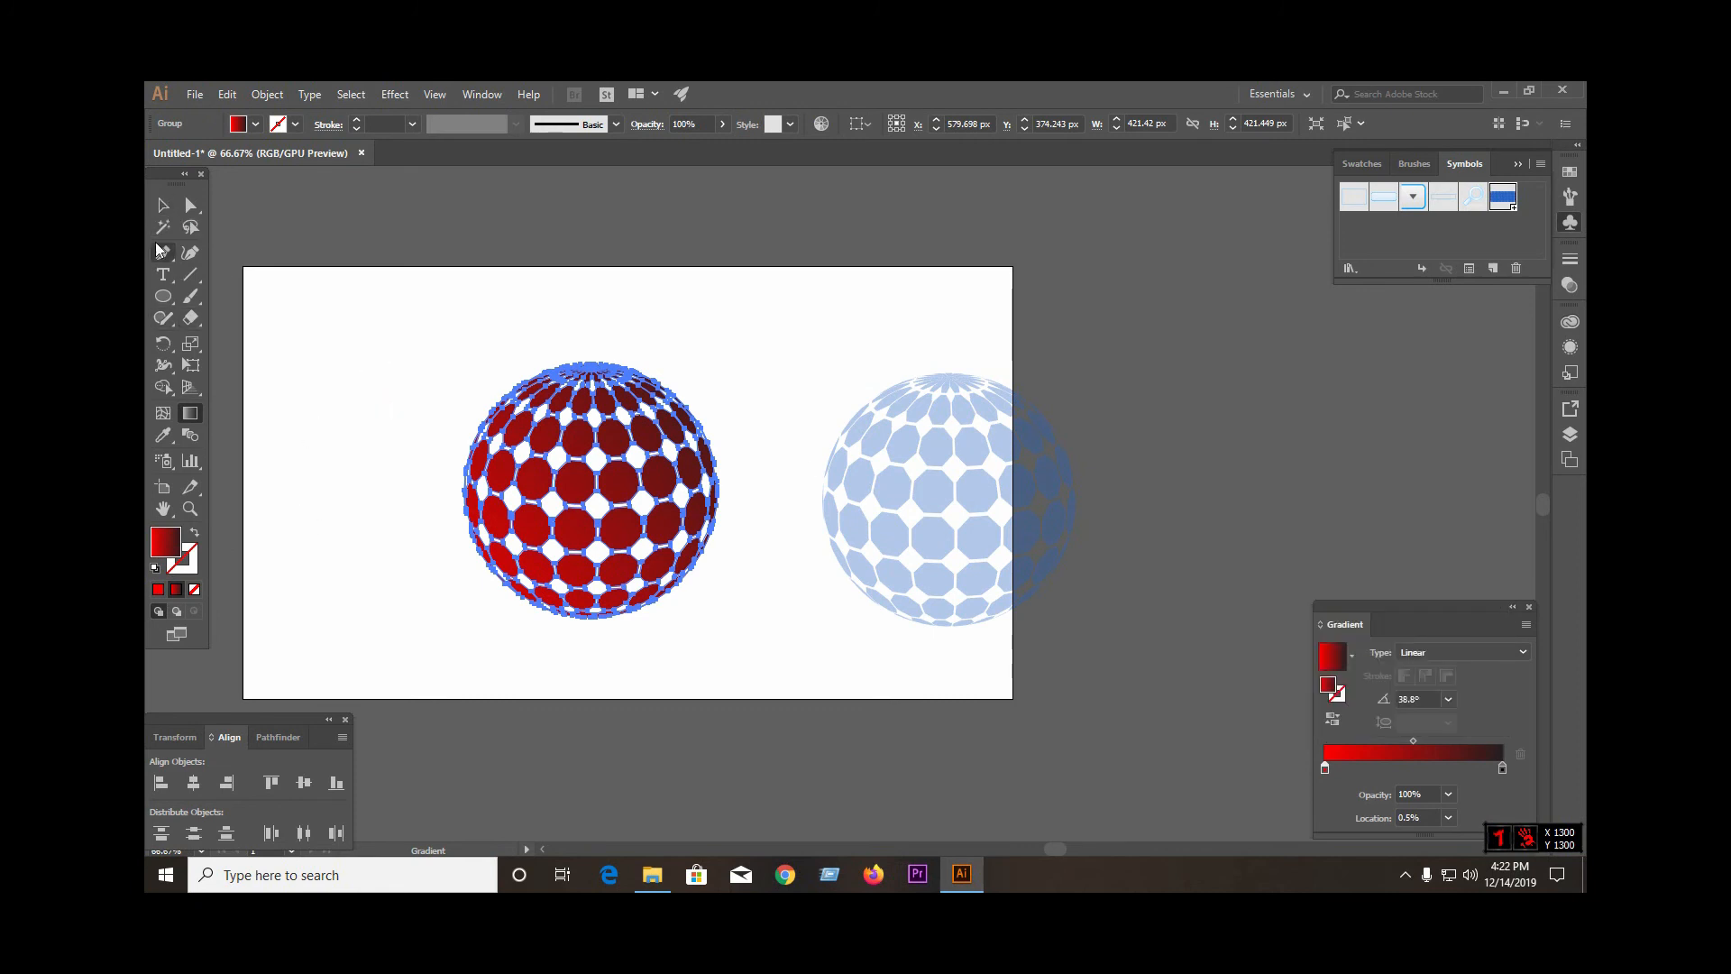
left_click(162, 204)
left_click(360, 344)
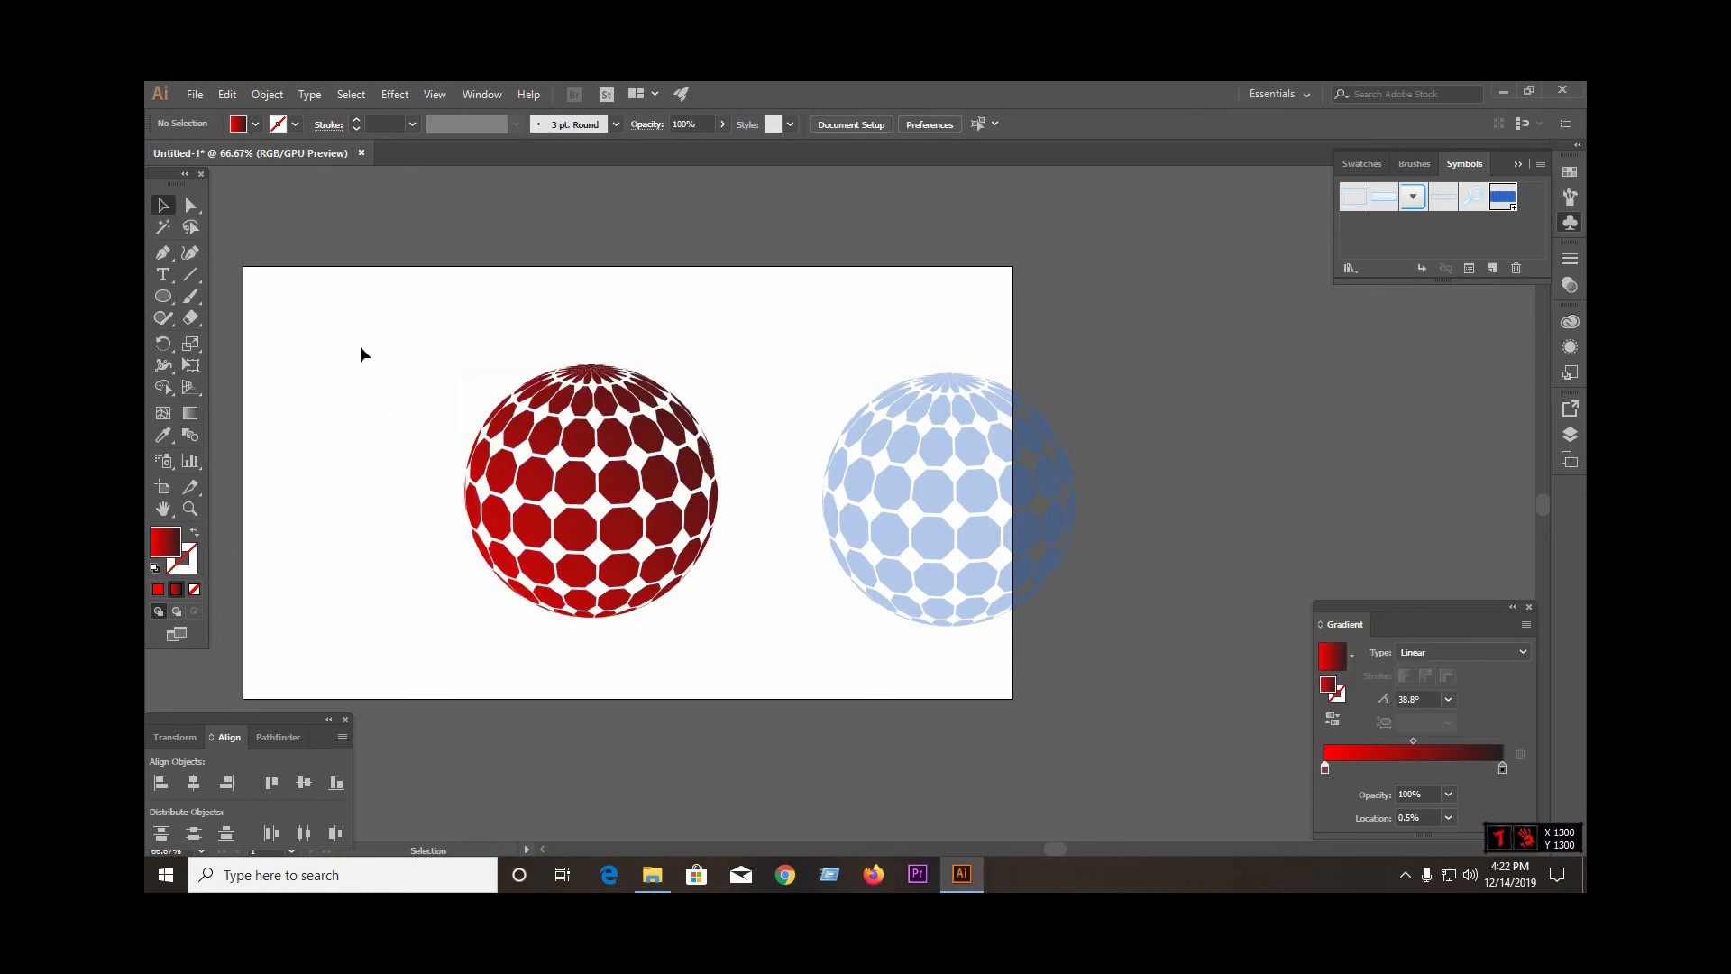
Redraw the red-to-black gradient diagonally across the whole globe from lower left to upper right, at an angle of about 34.3°
left_click(581, 492)
left_click(190, 412)
left_click_drag(436, 599, 767, 344)
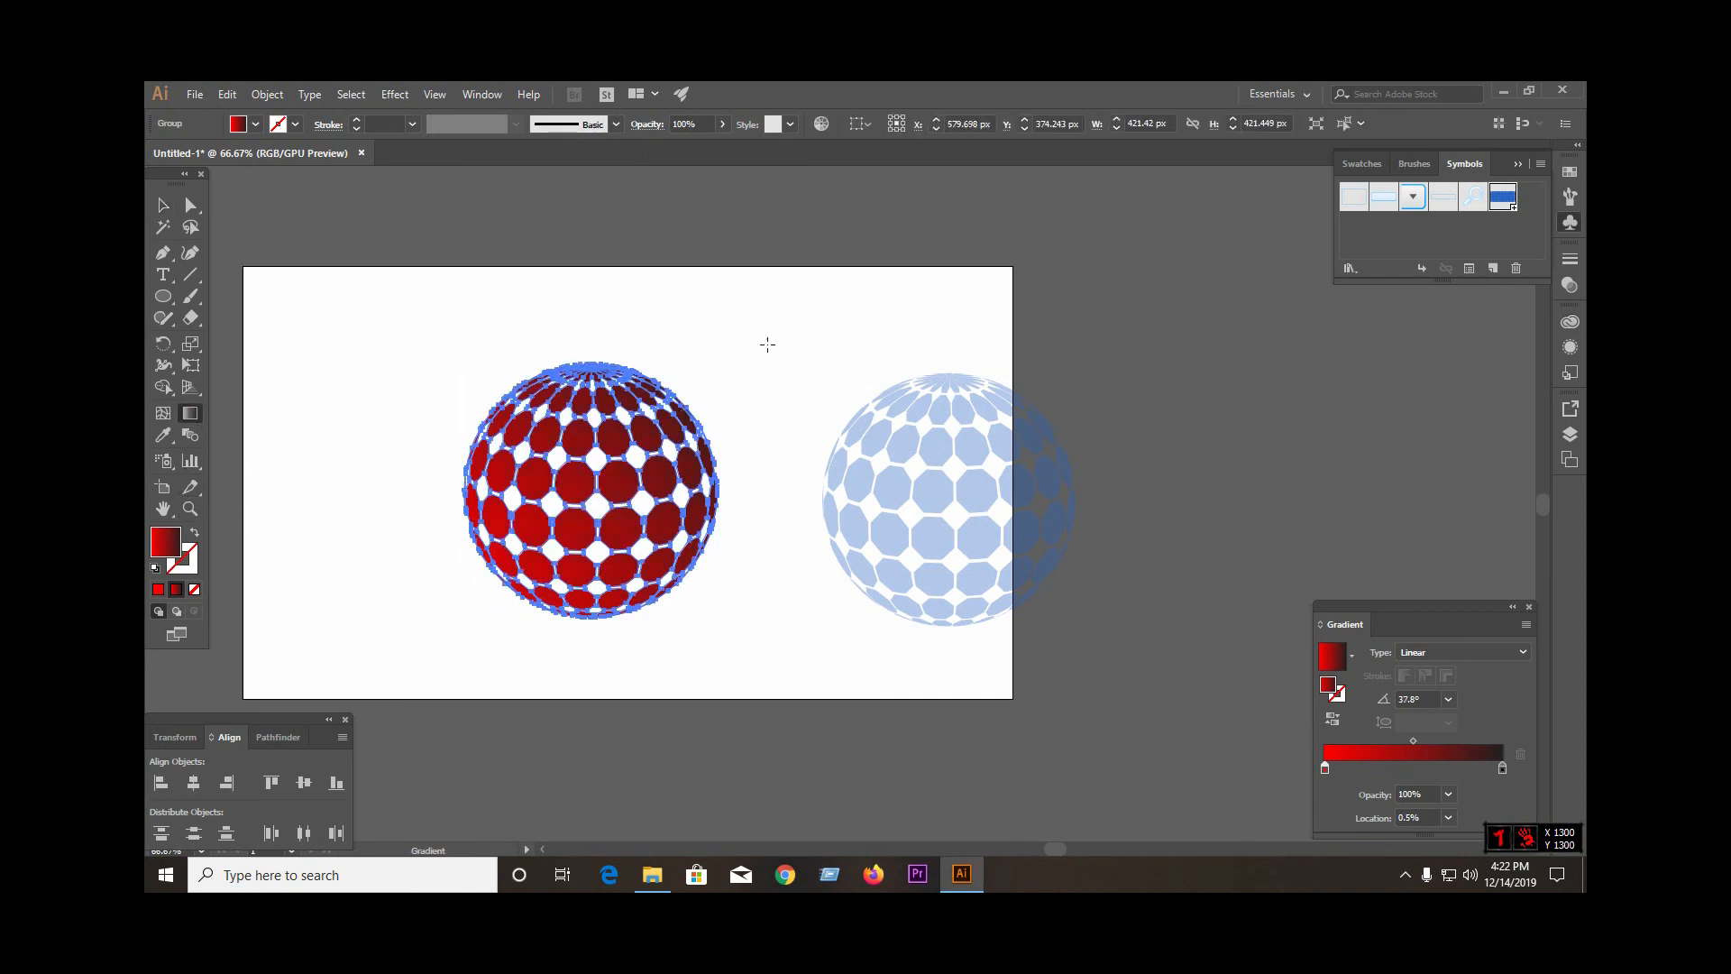
left_click_drag(379, 610, 848, 305)
left_click(1502, 767)
left_click(163, 207)
left_click(289, 406)
Apply the solid globe's red-to-black gradient to the faded blue copy with the Eyedropper
left_click(955, 502)
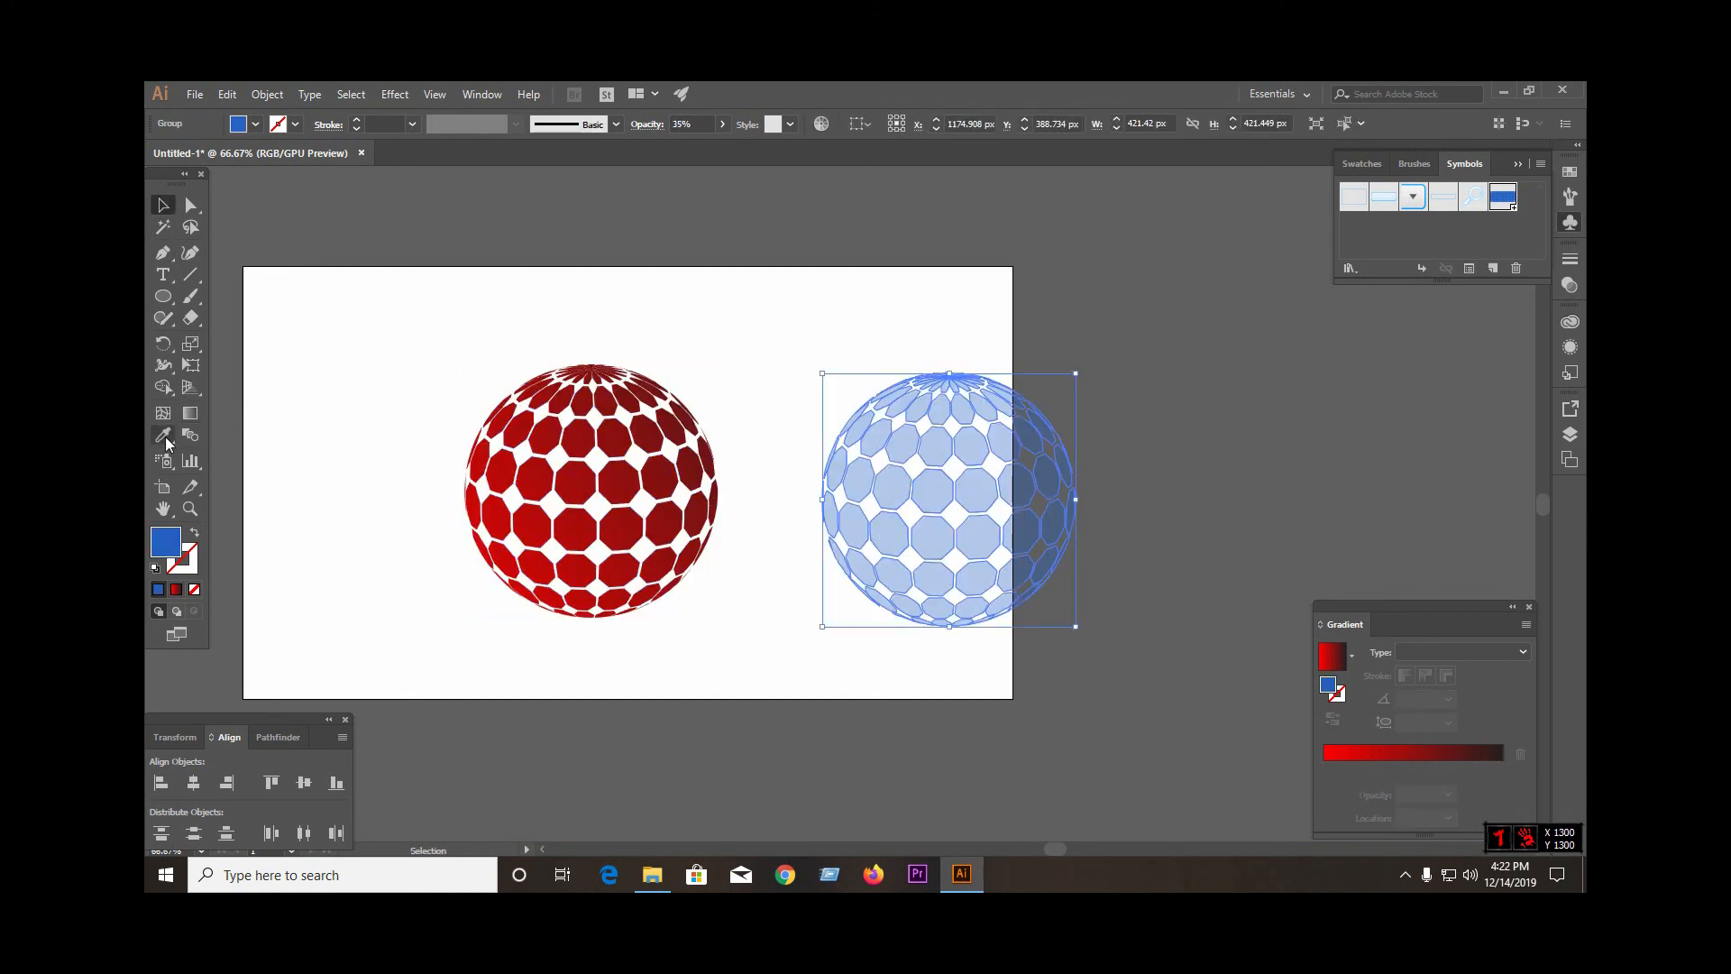
left_click(163, 435)
left_click(530, 430)
left_click(163, 205)
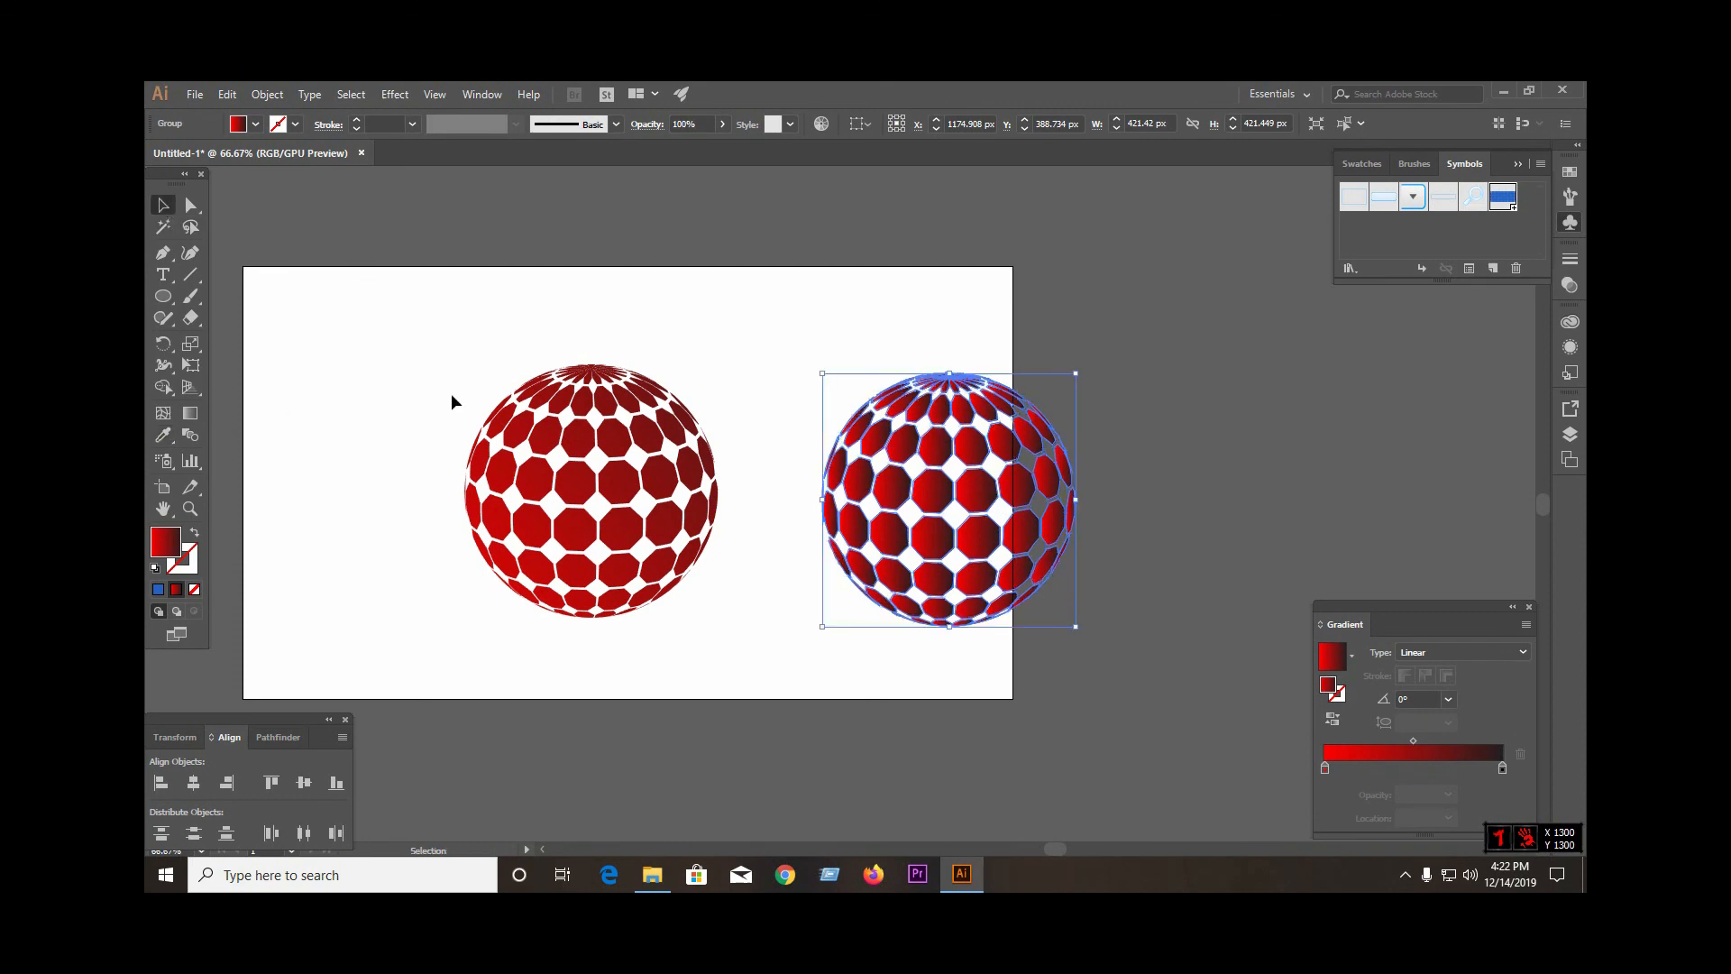
left_click(456, 398)
Move the recolored copy close beside the solid globe and lower its opacity to 34%
left_click_drag(1045, 575, 888, 575)
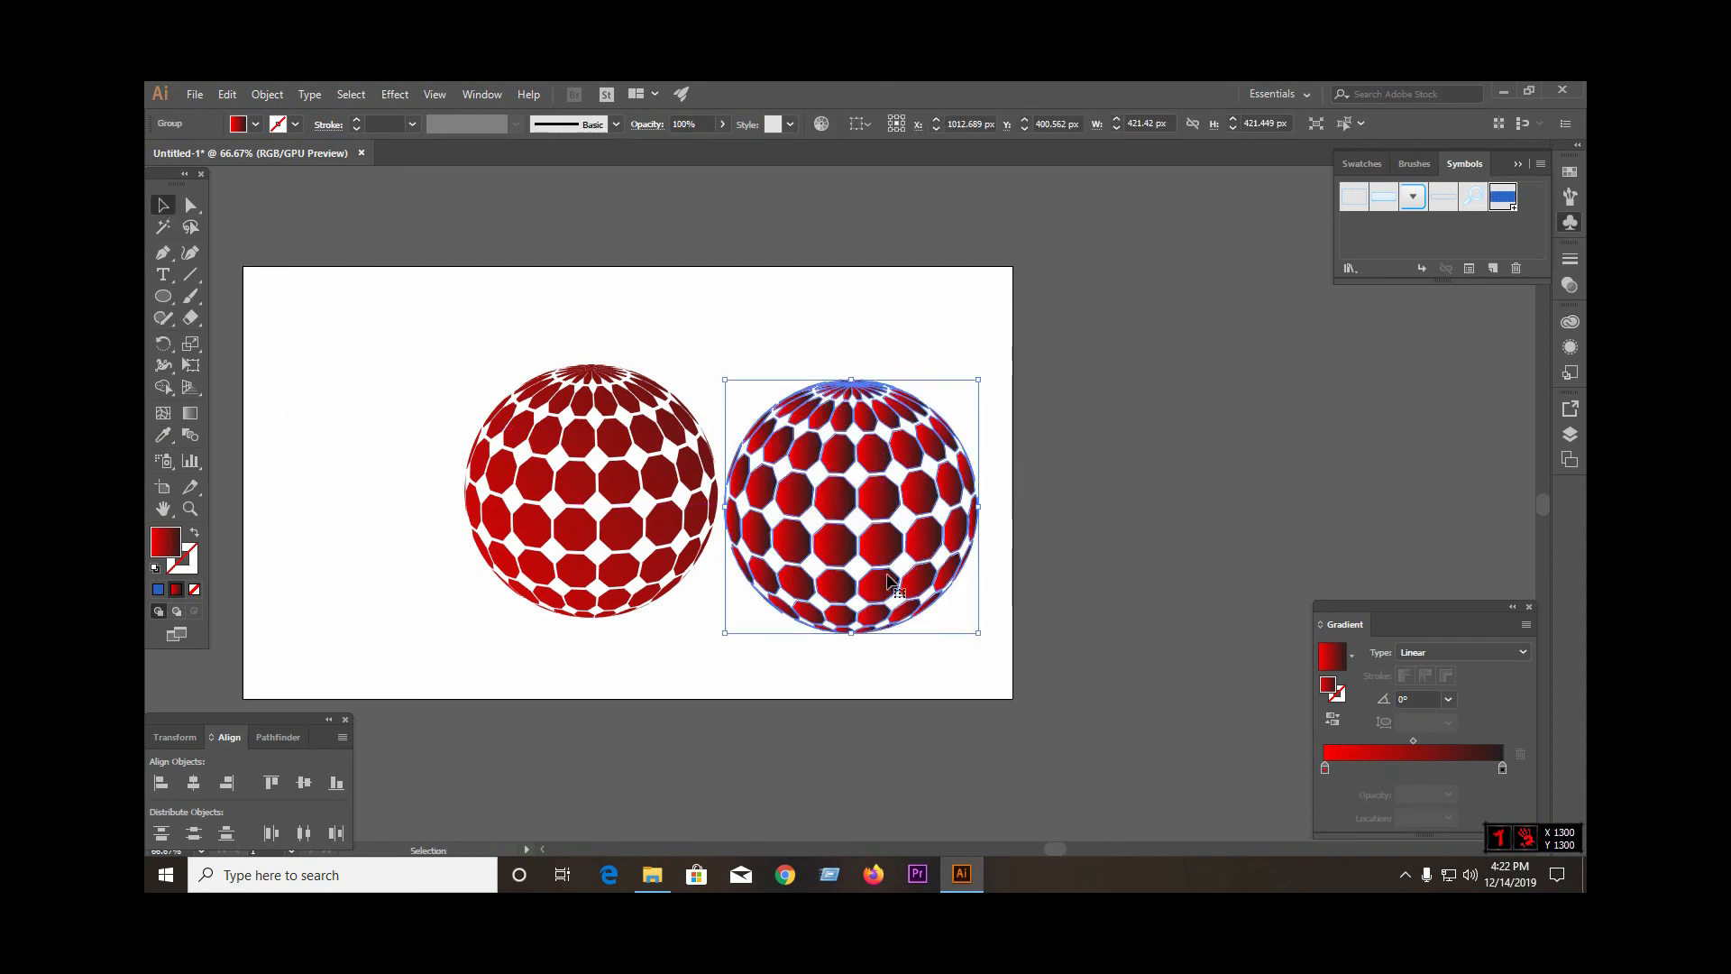
left_click(722, 123)
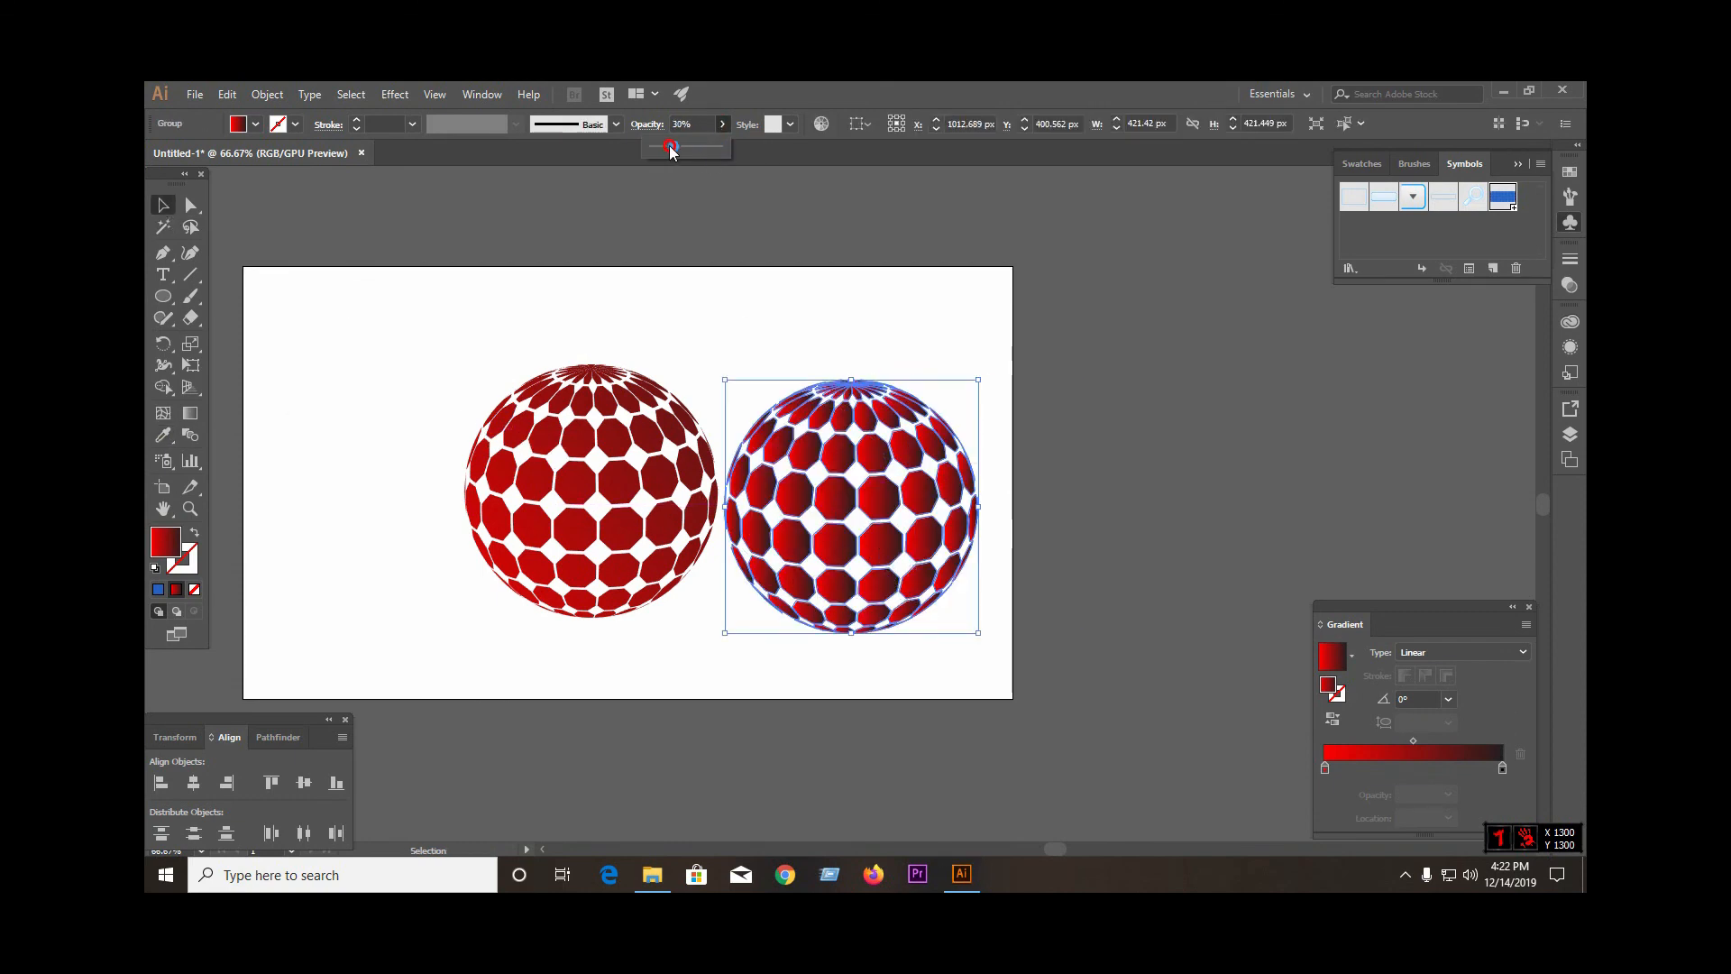
left_click_drag(669, 146, 675, 146)
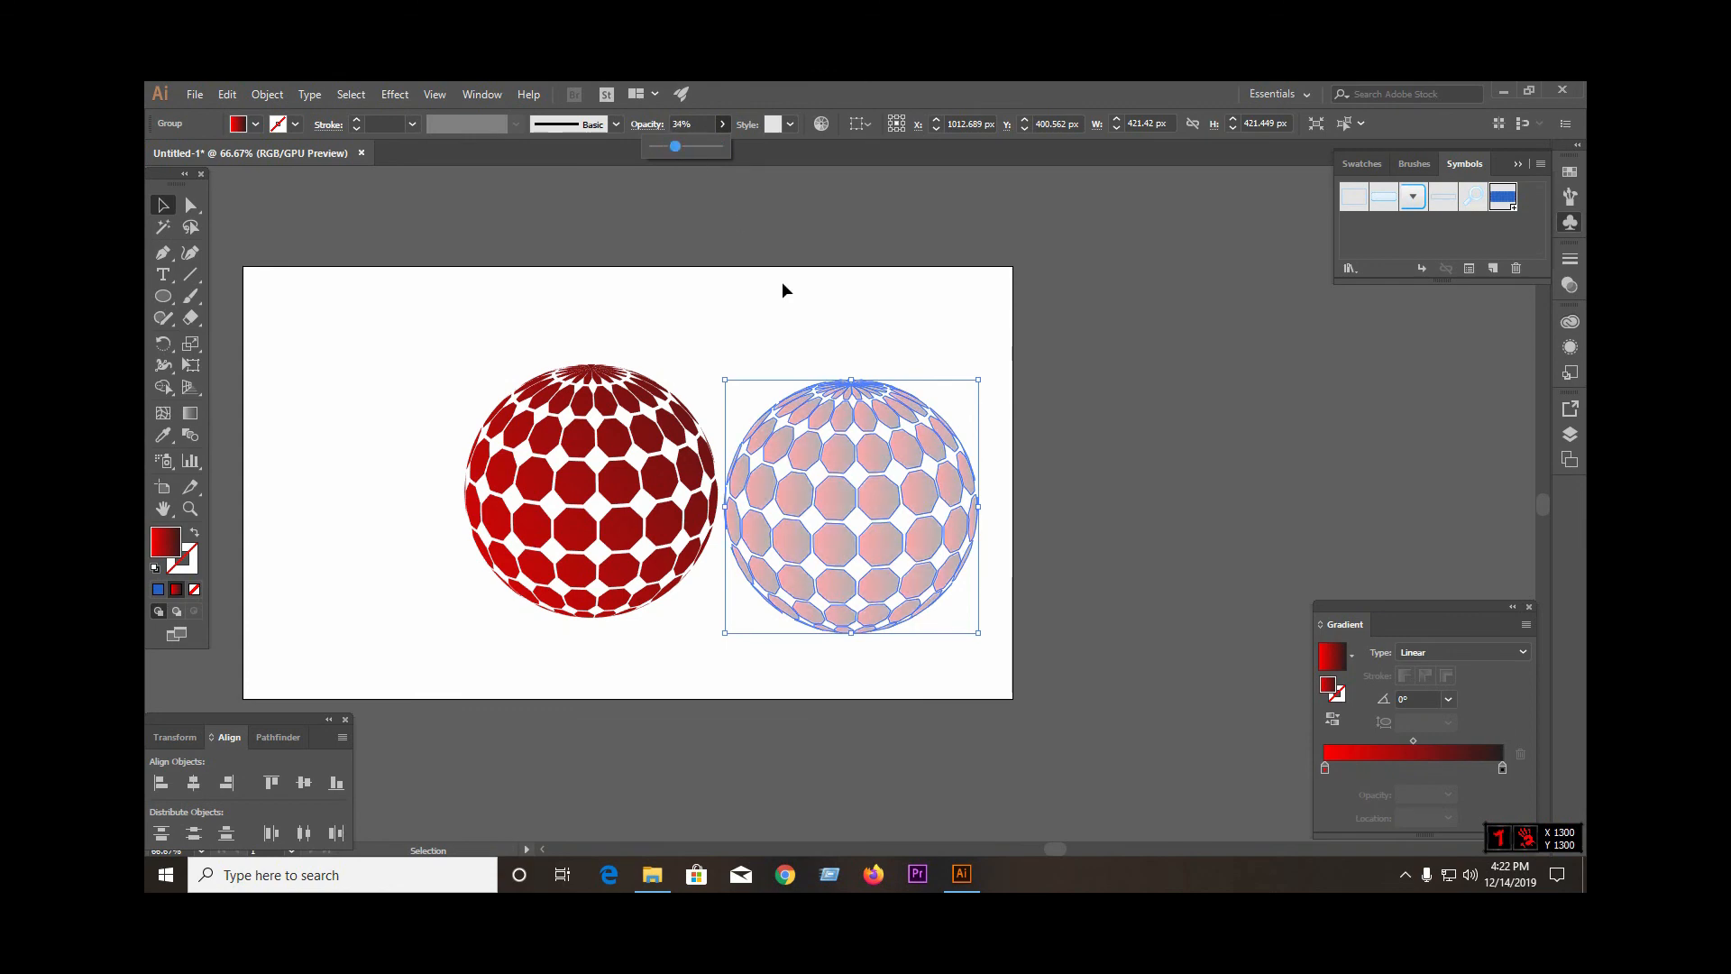
left_click(861, 369)
Place the faded copy over the solid globe, slightly offset to the left as a shadow
left_click_drag(844, 466, 587, 450)
scroll(583, 445, "up", 3)
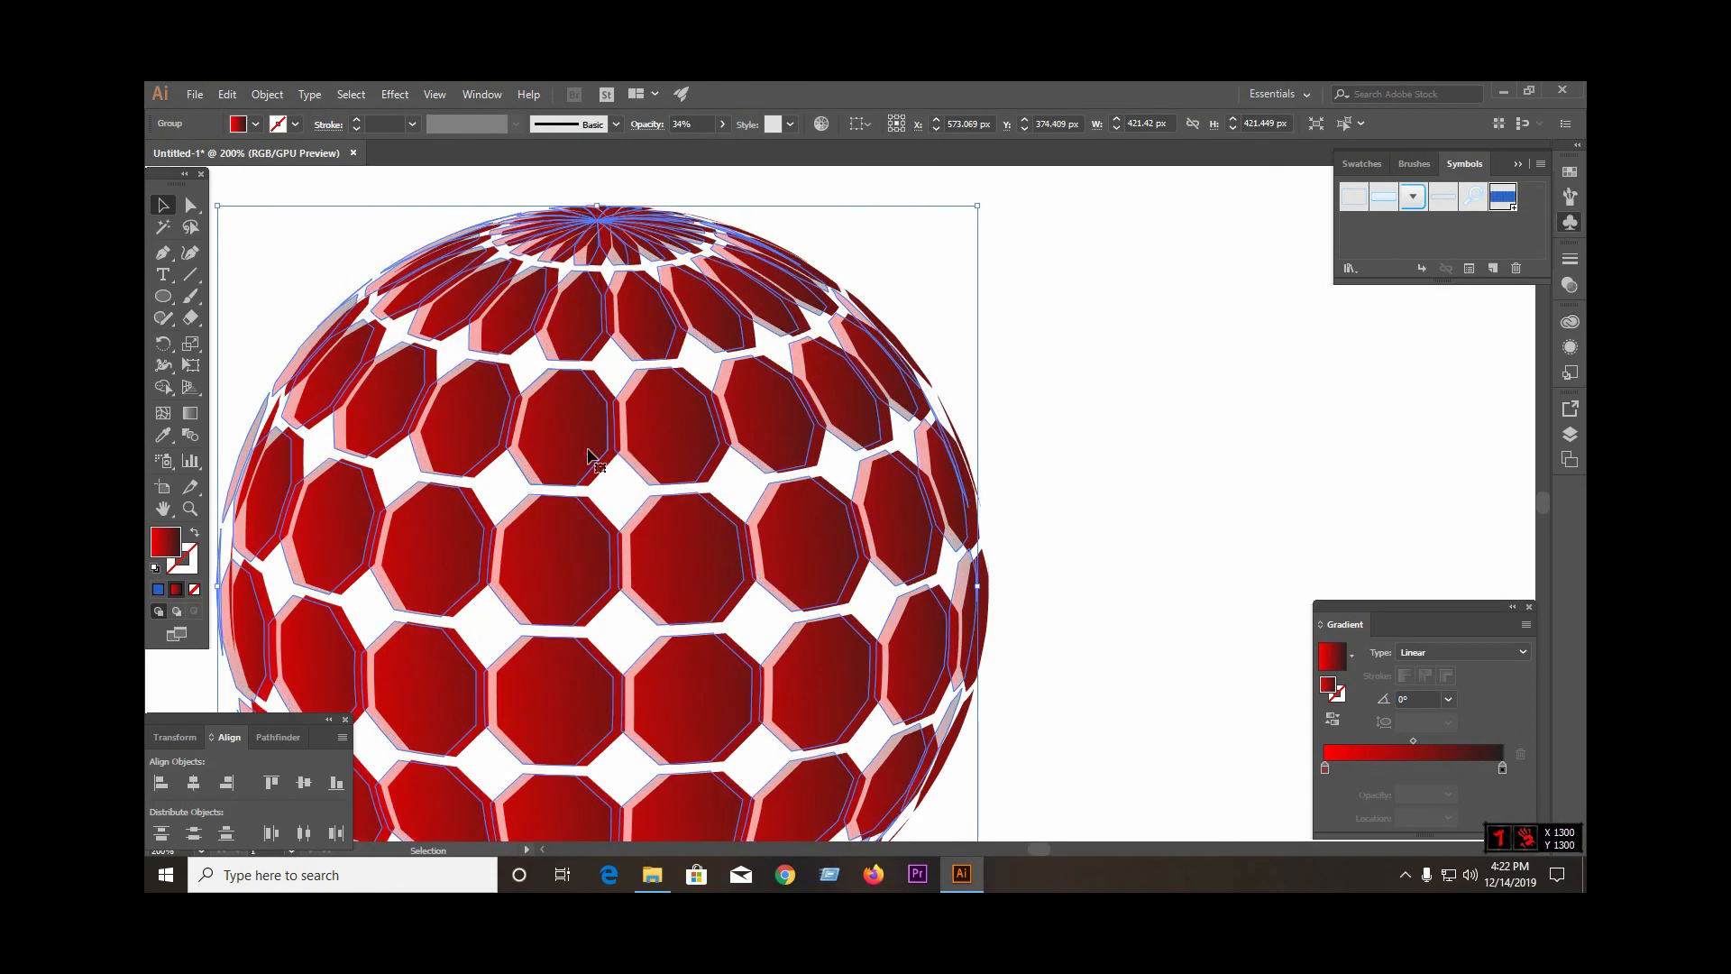
left_click(1206, 451)
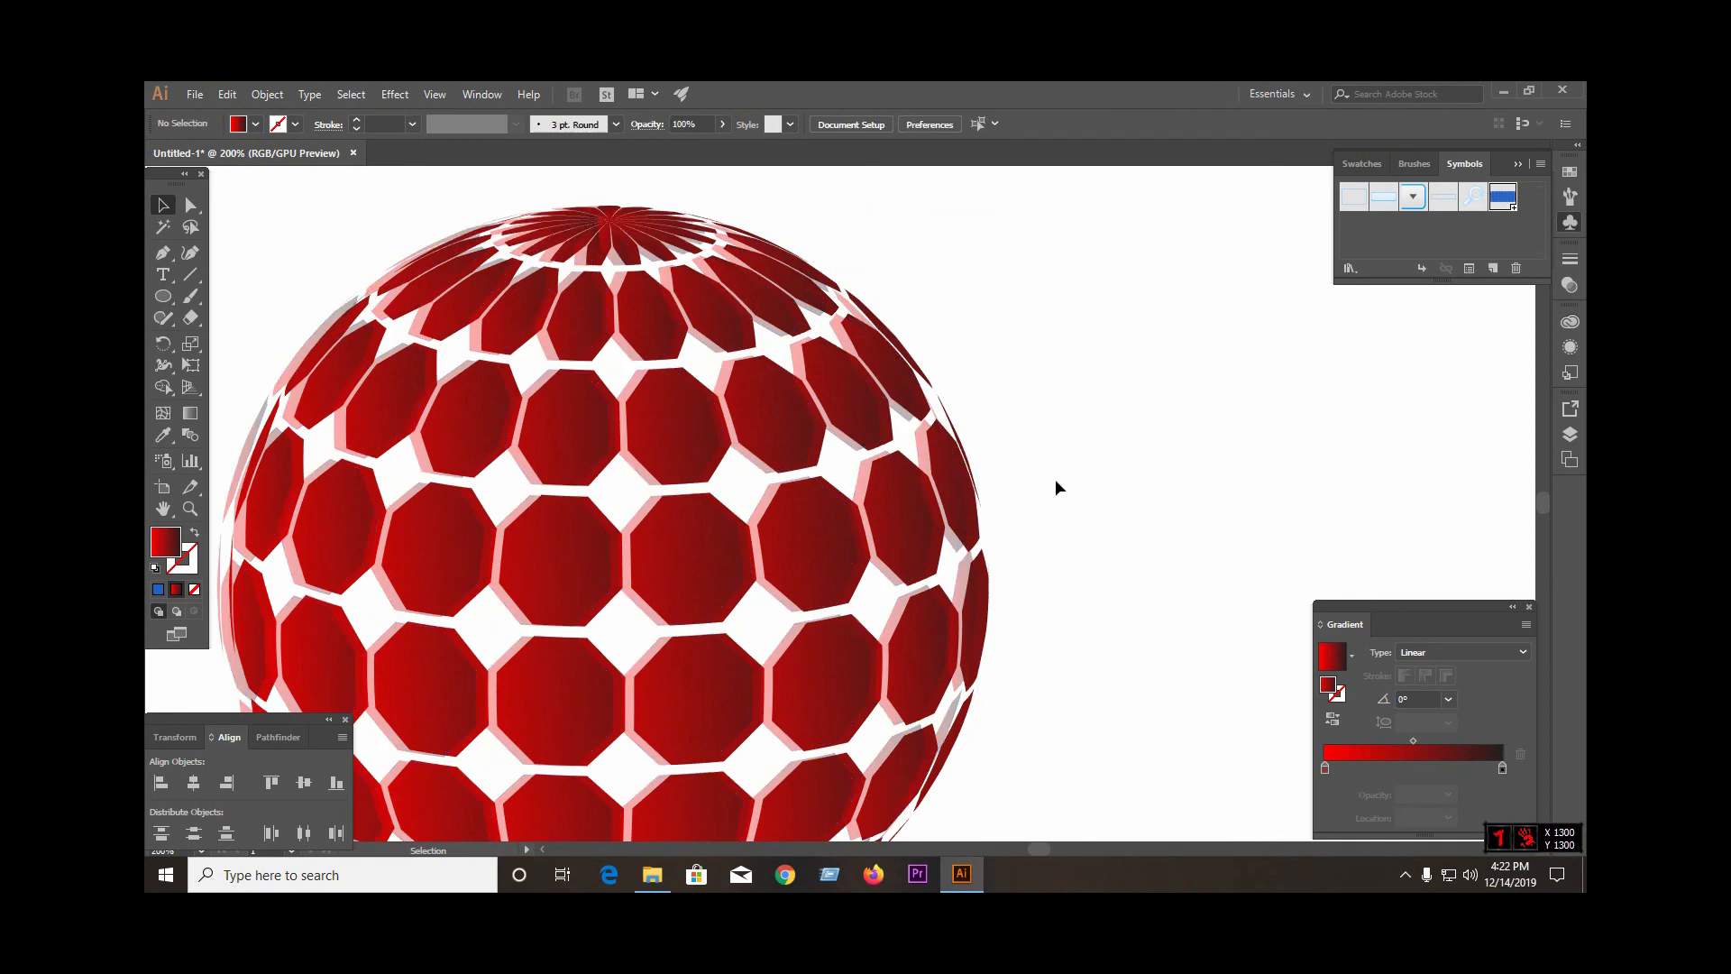
Nudge the faded copy slightly right and down to leave a thinner shadow edge along the octagons
key("ctrl+1")
scroll(735, 359, "up", 3)
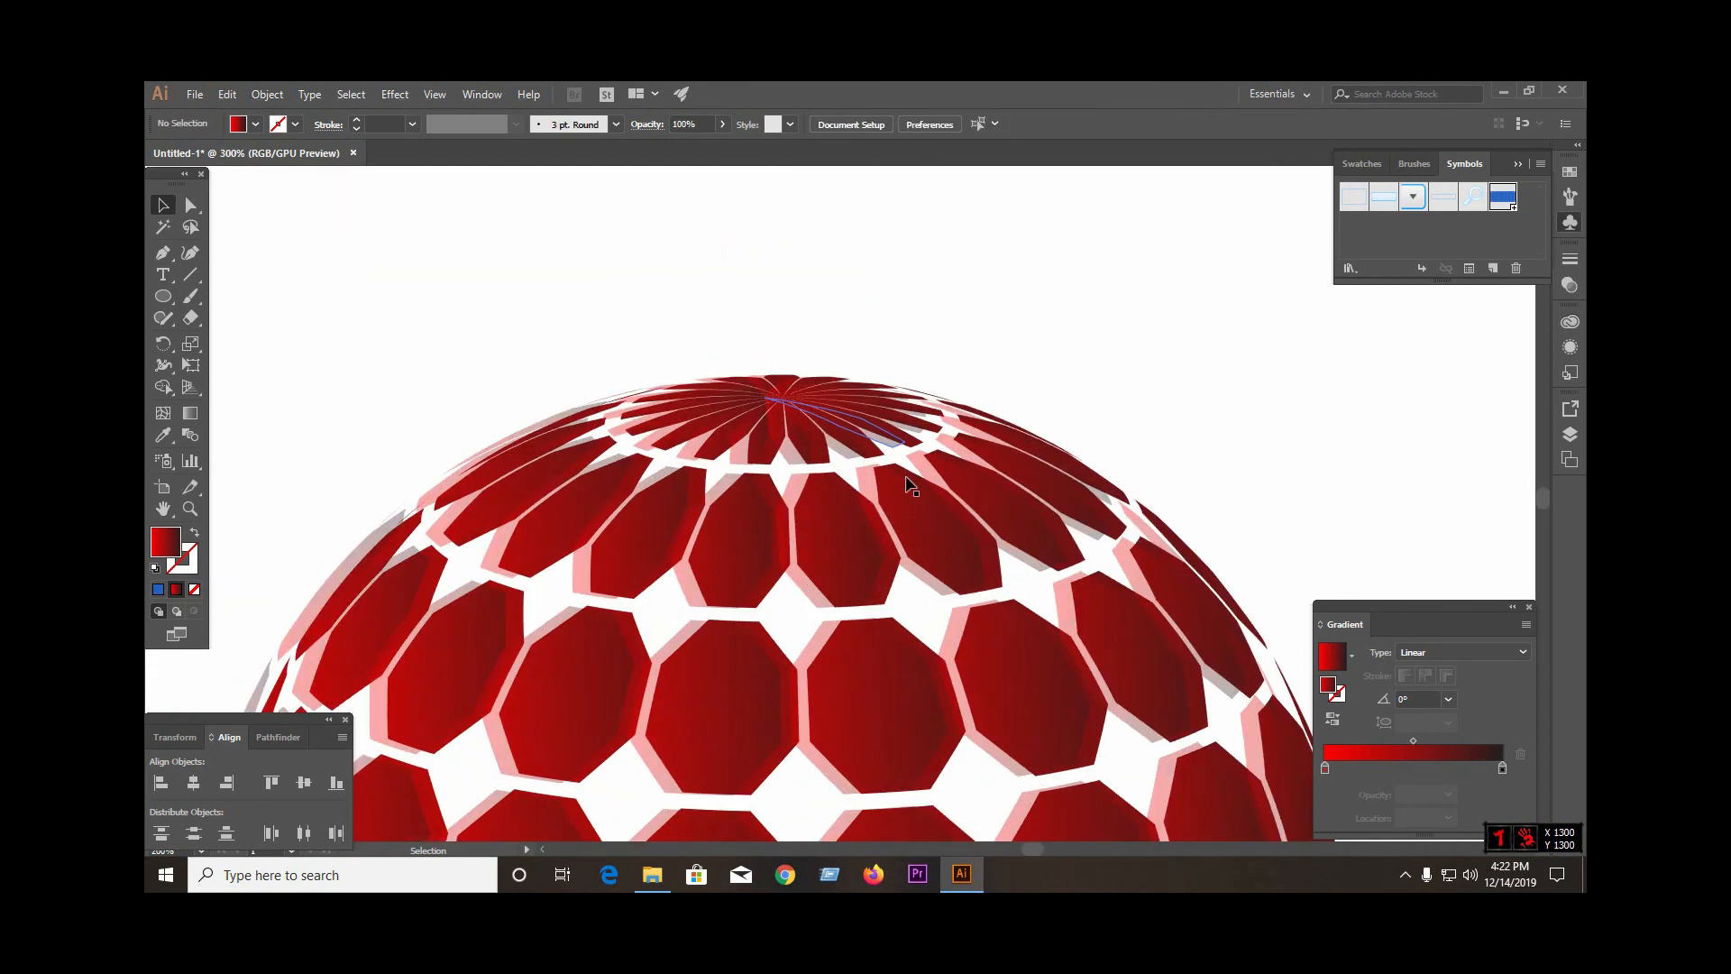
left_click_drag(860, 535, 868, 542)
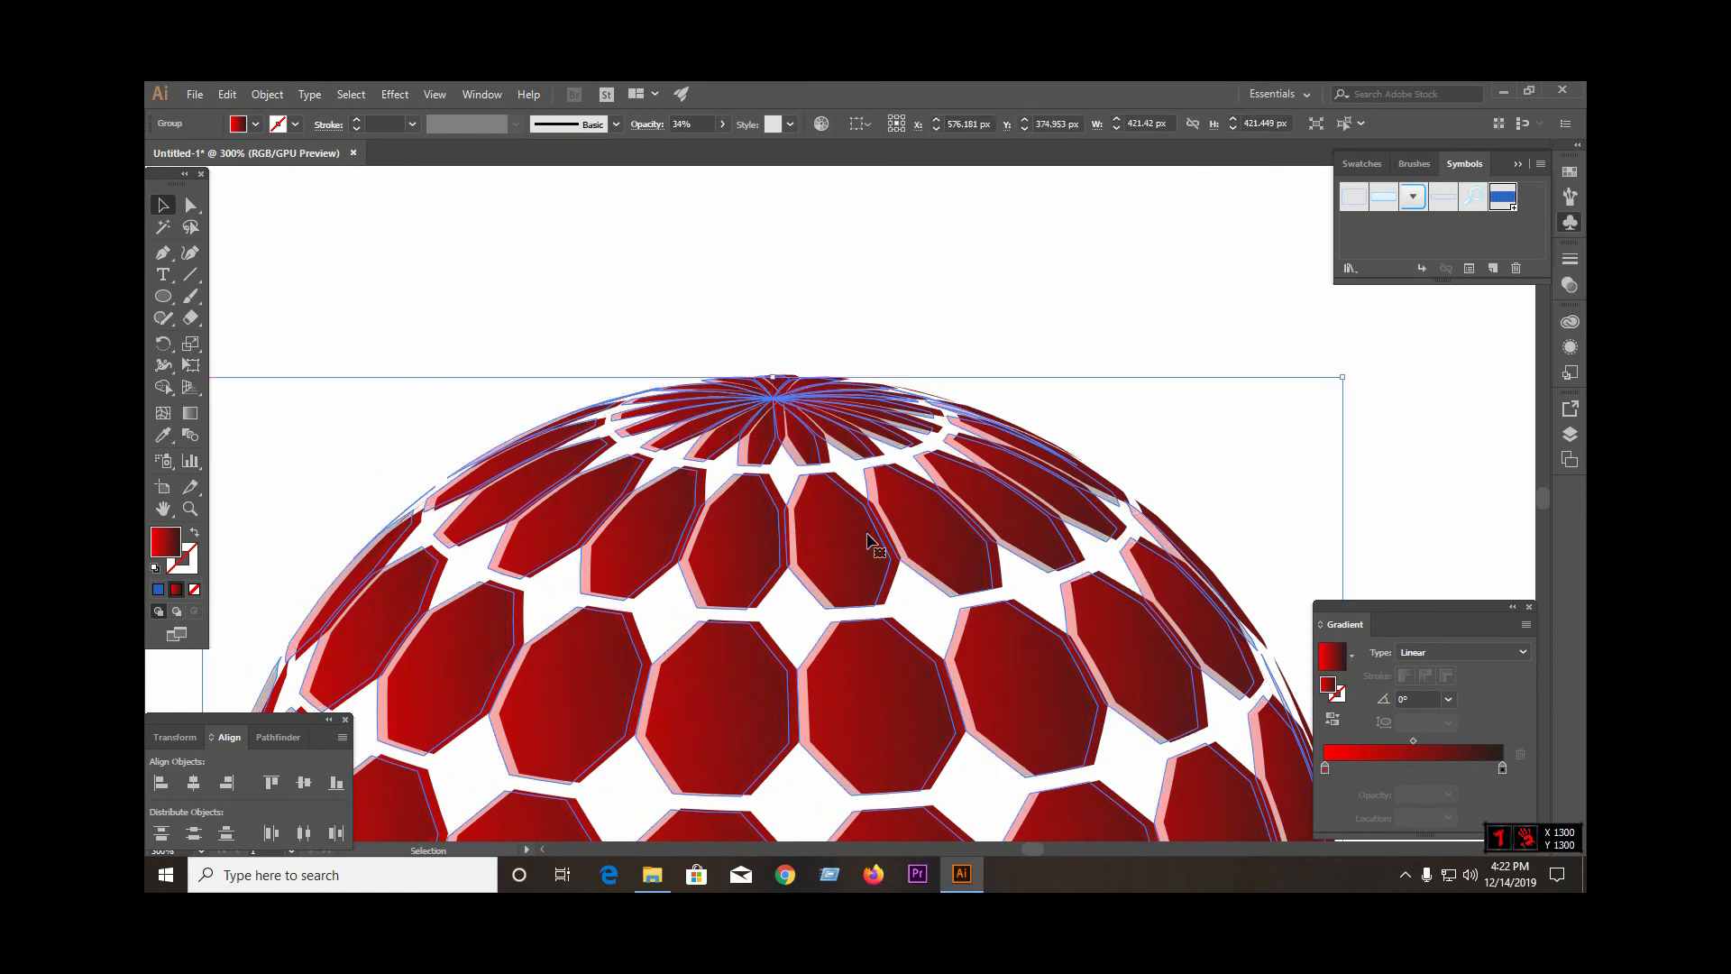
left_click(776, 275)
key("ctrl+1")
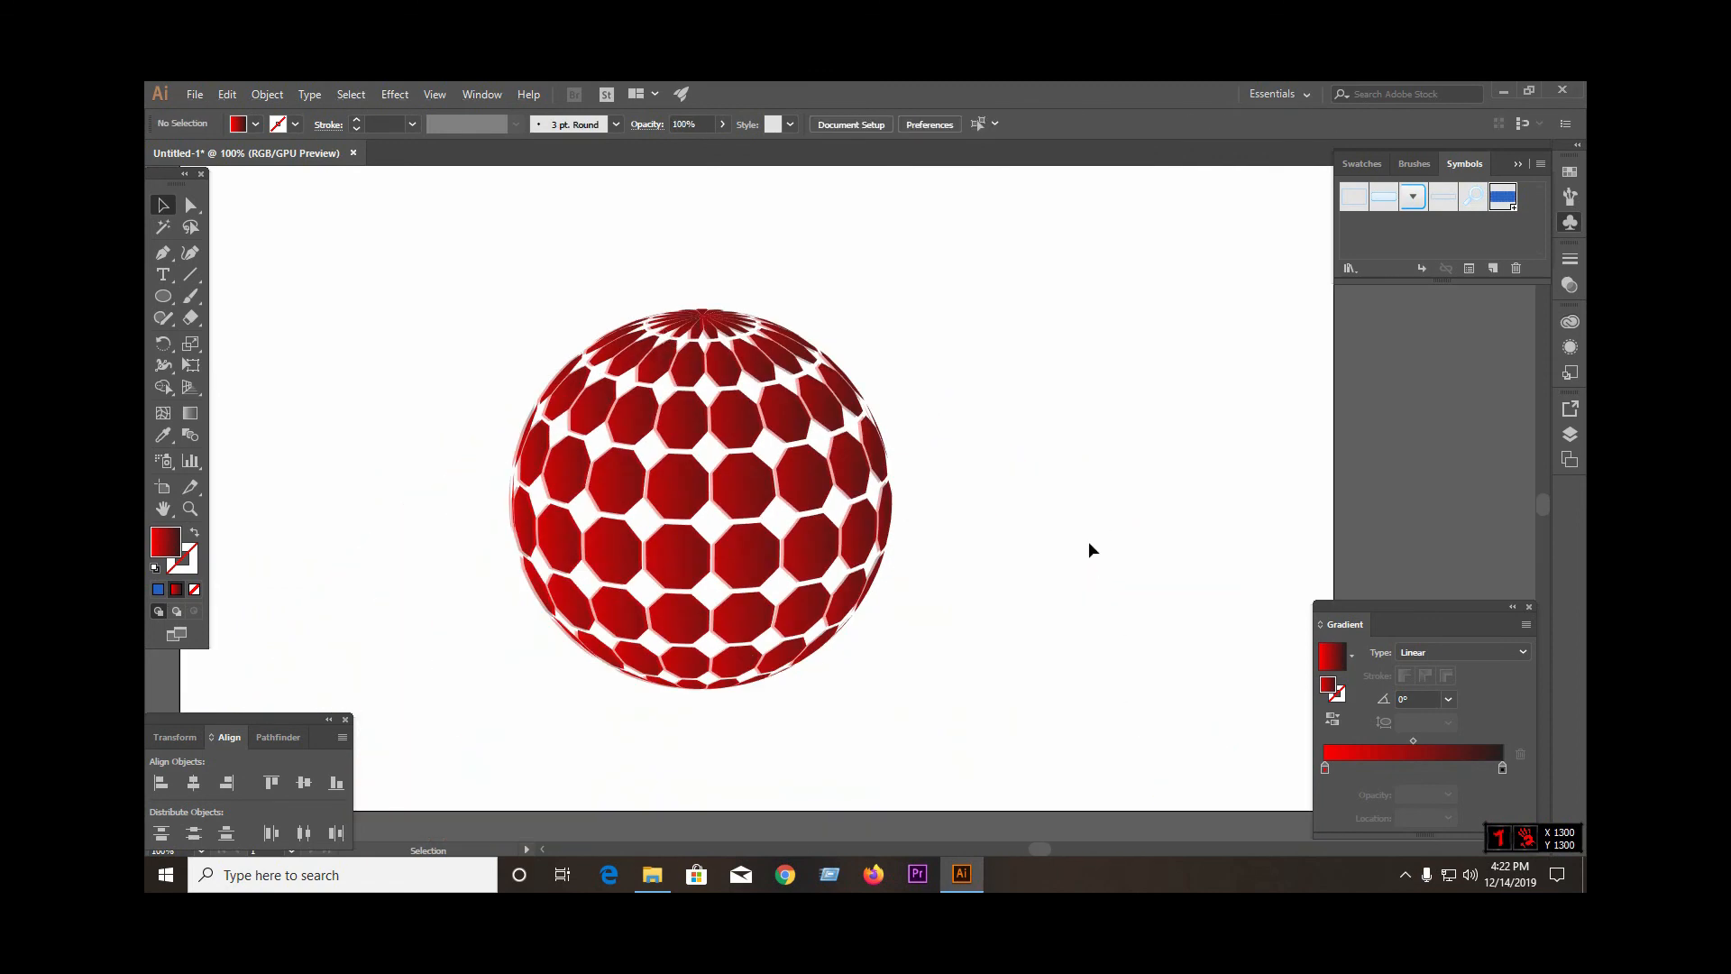
Move the faded copy off the solid globe to its right again
scroll(951, 537, "down", 2)
left_click_drag(658, 401, 998, 652)
scroll(989, 559, "up", 1)
left_click(1004, 552)
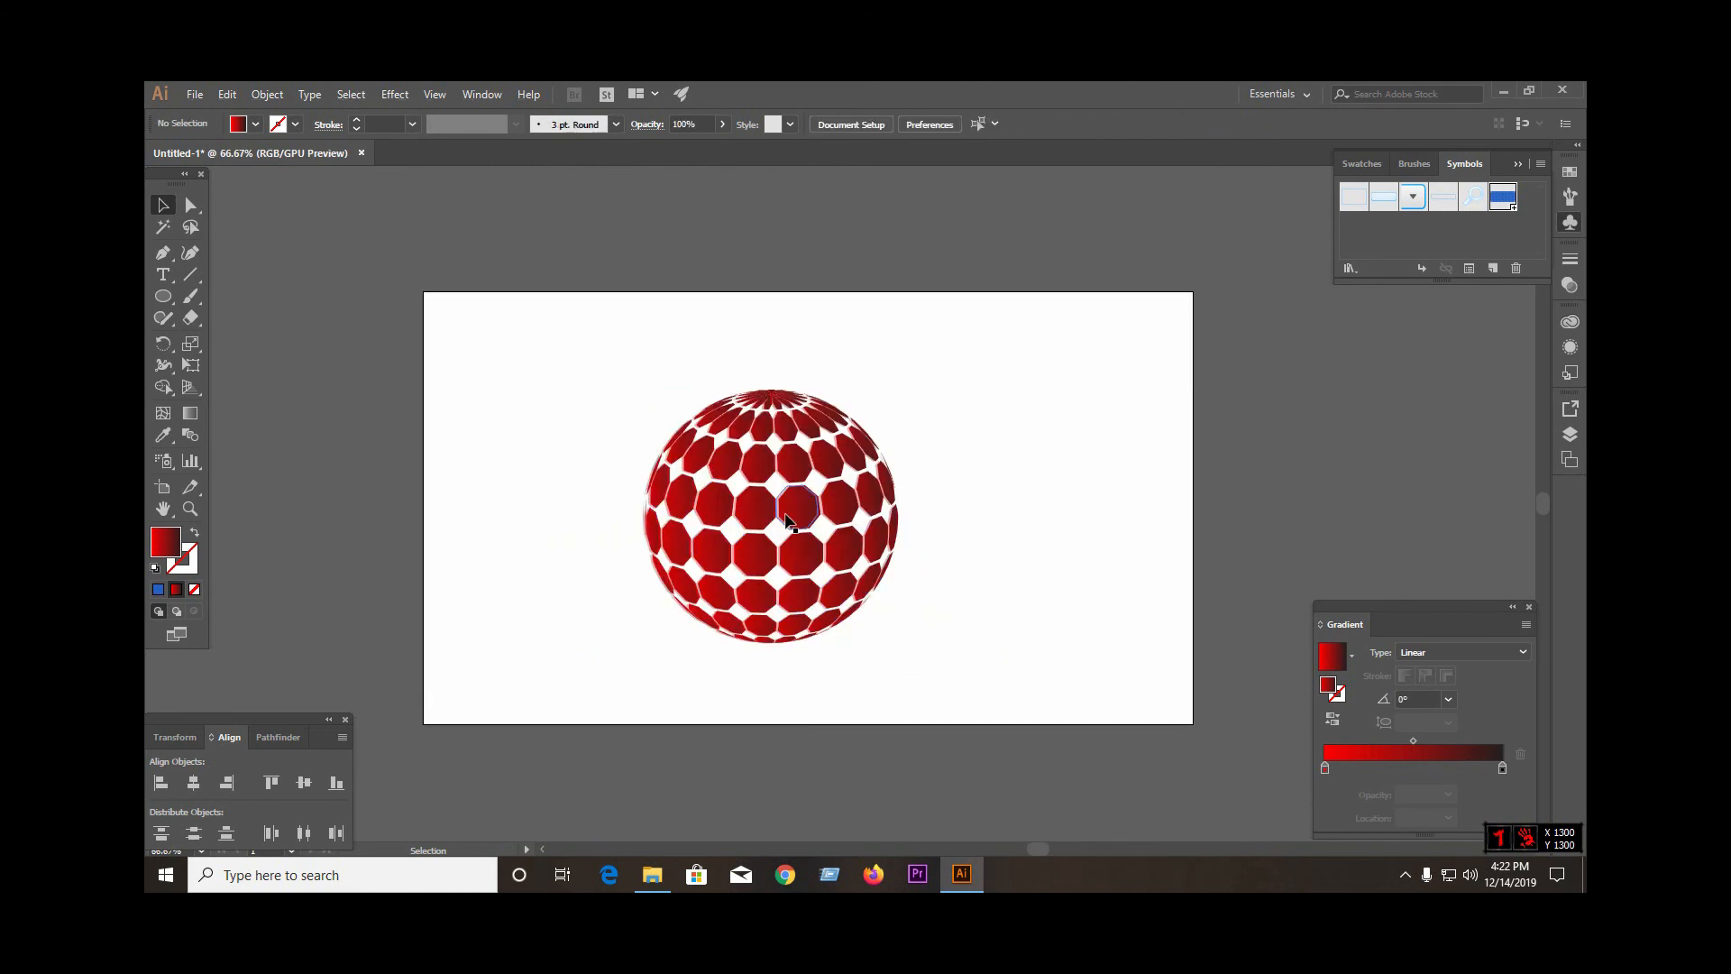
left_click_drag(803, 527, 1106, 502)
left_click(927, 653)
Recolor the red stop of the solid globe's gradient, trying orange and another red before magenta
left_click(826, 542)
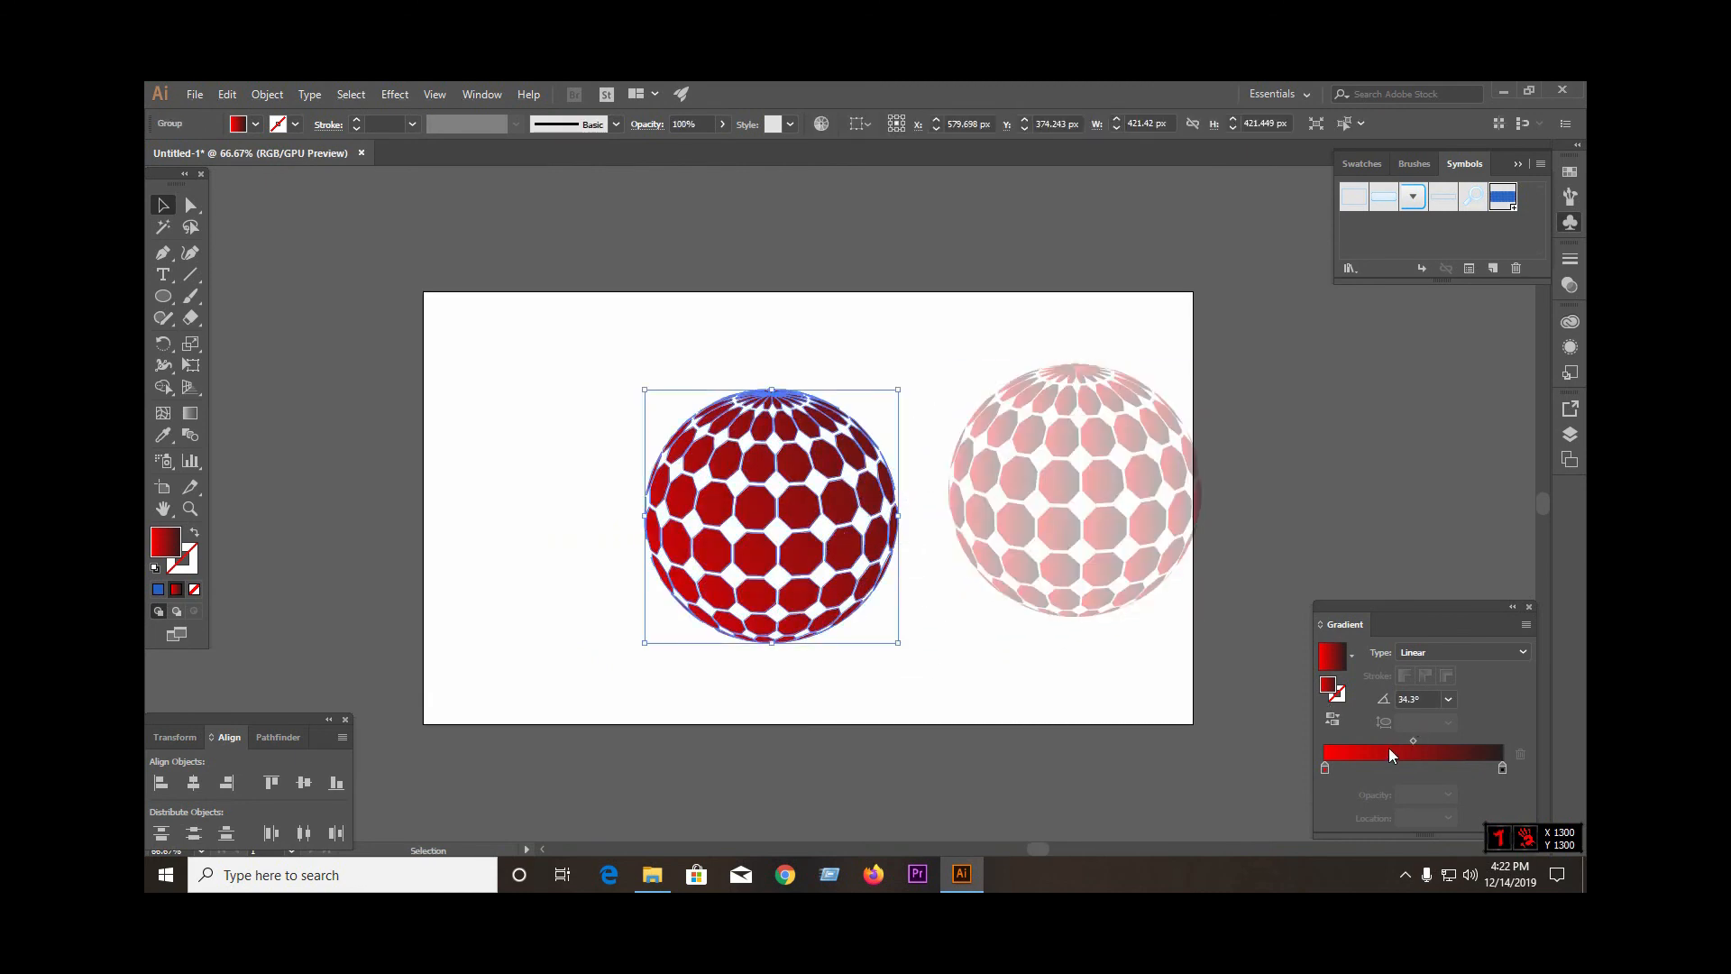
left_click(1325, 768)
double_click(1325, 768)
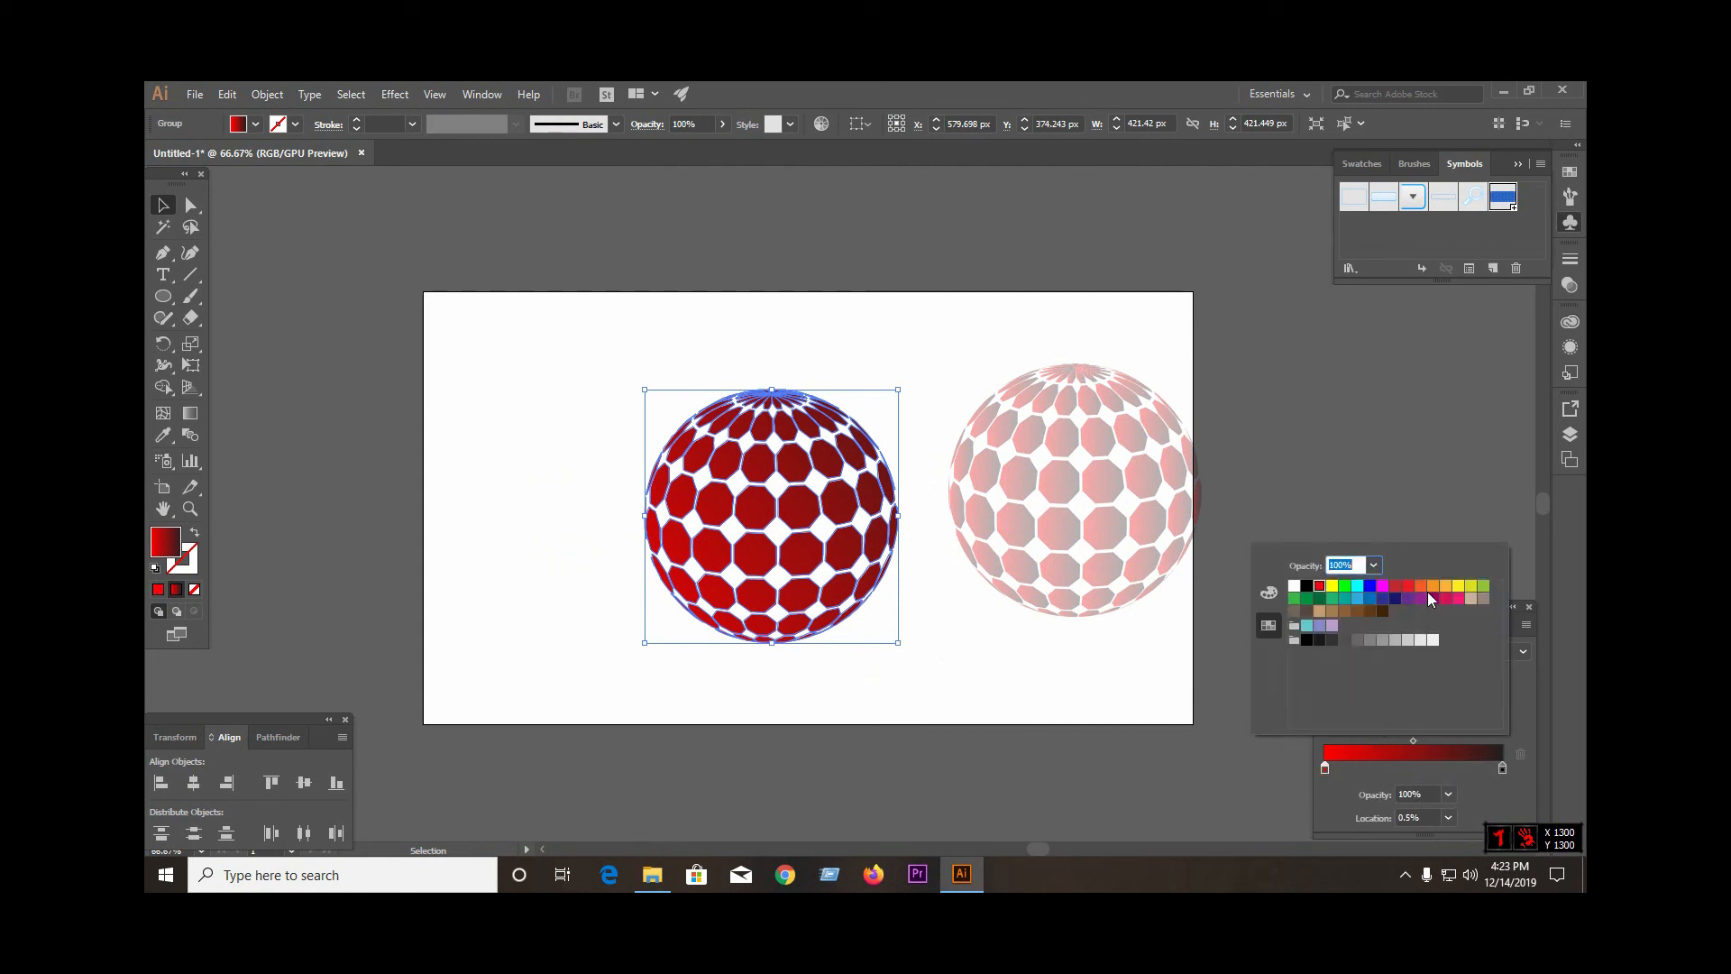
left_click(1420, 587)
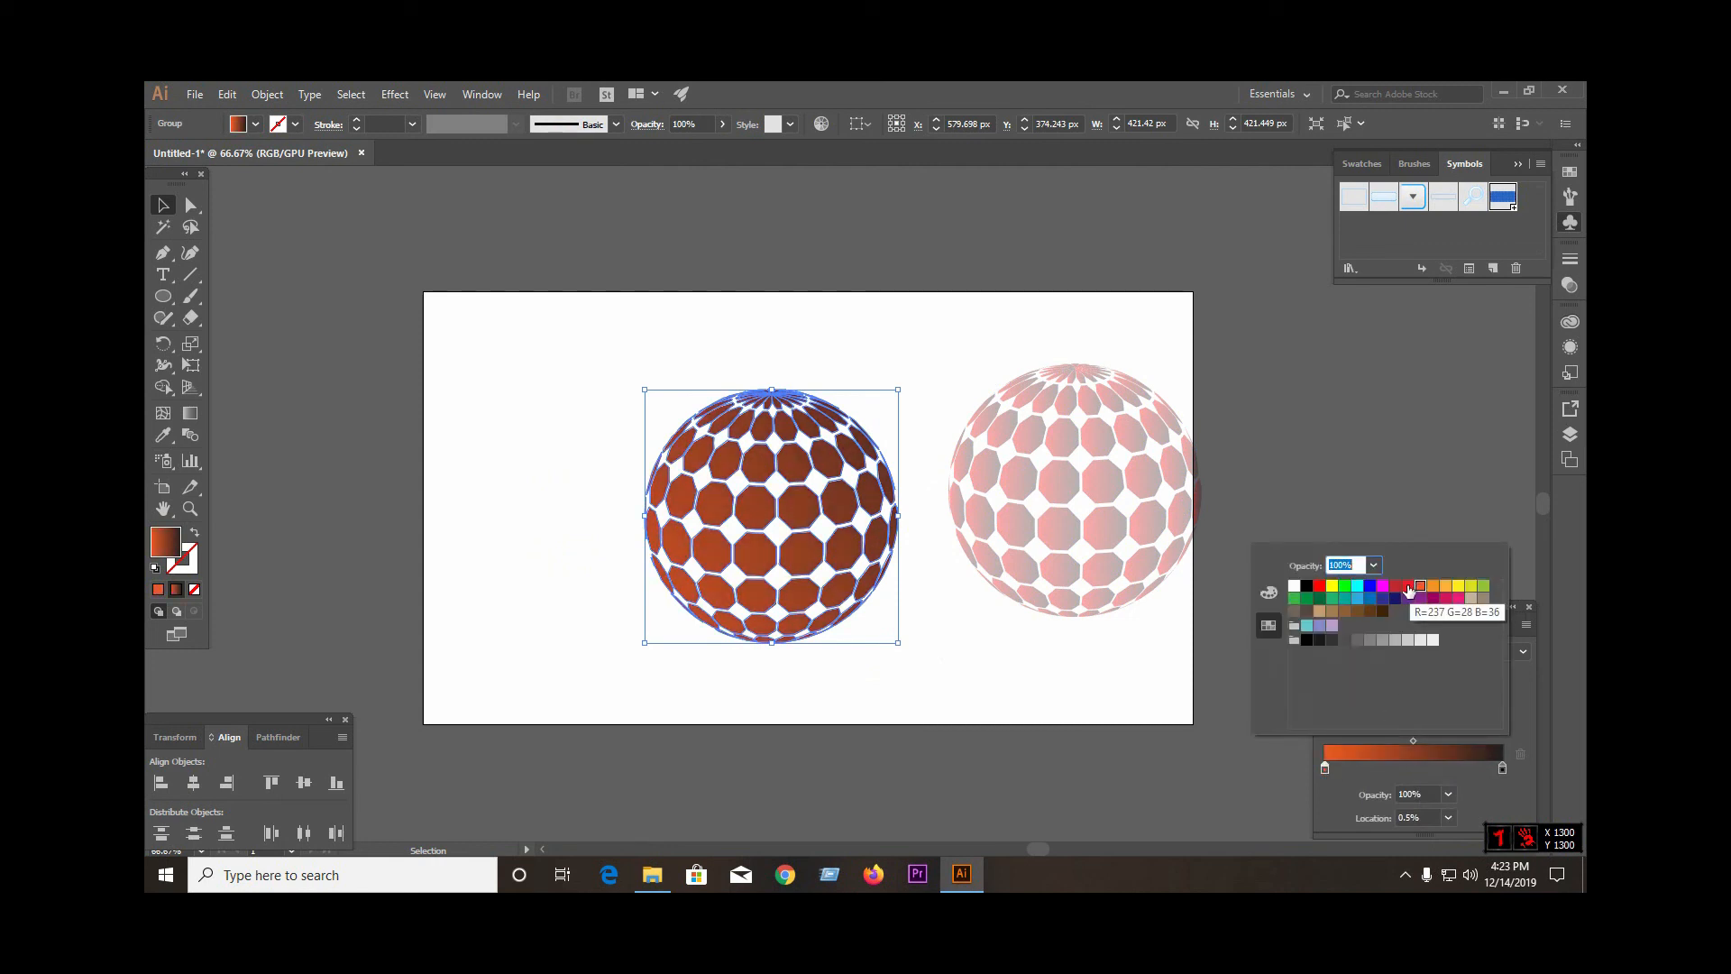
left_click(1407, 588)
left_click(1382, 586)
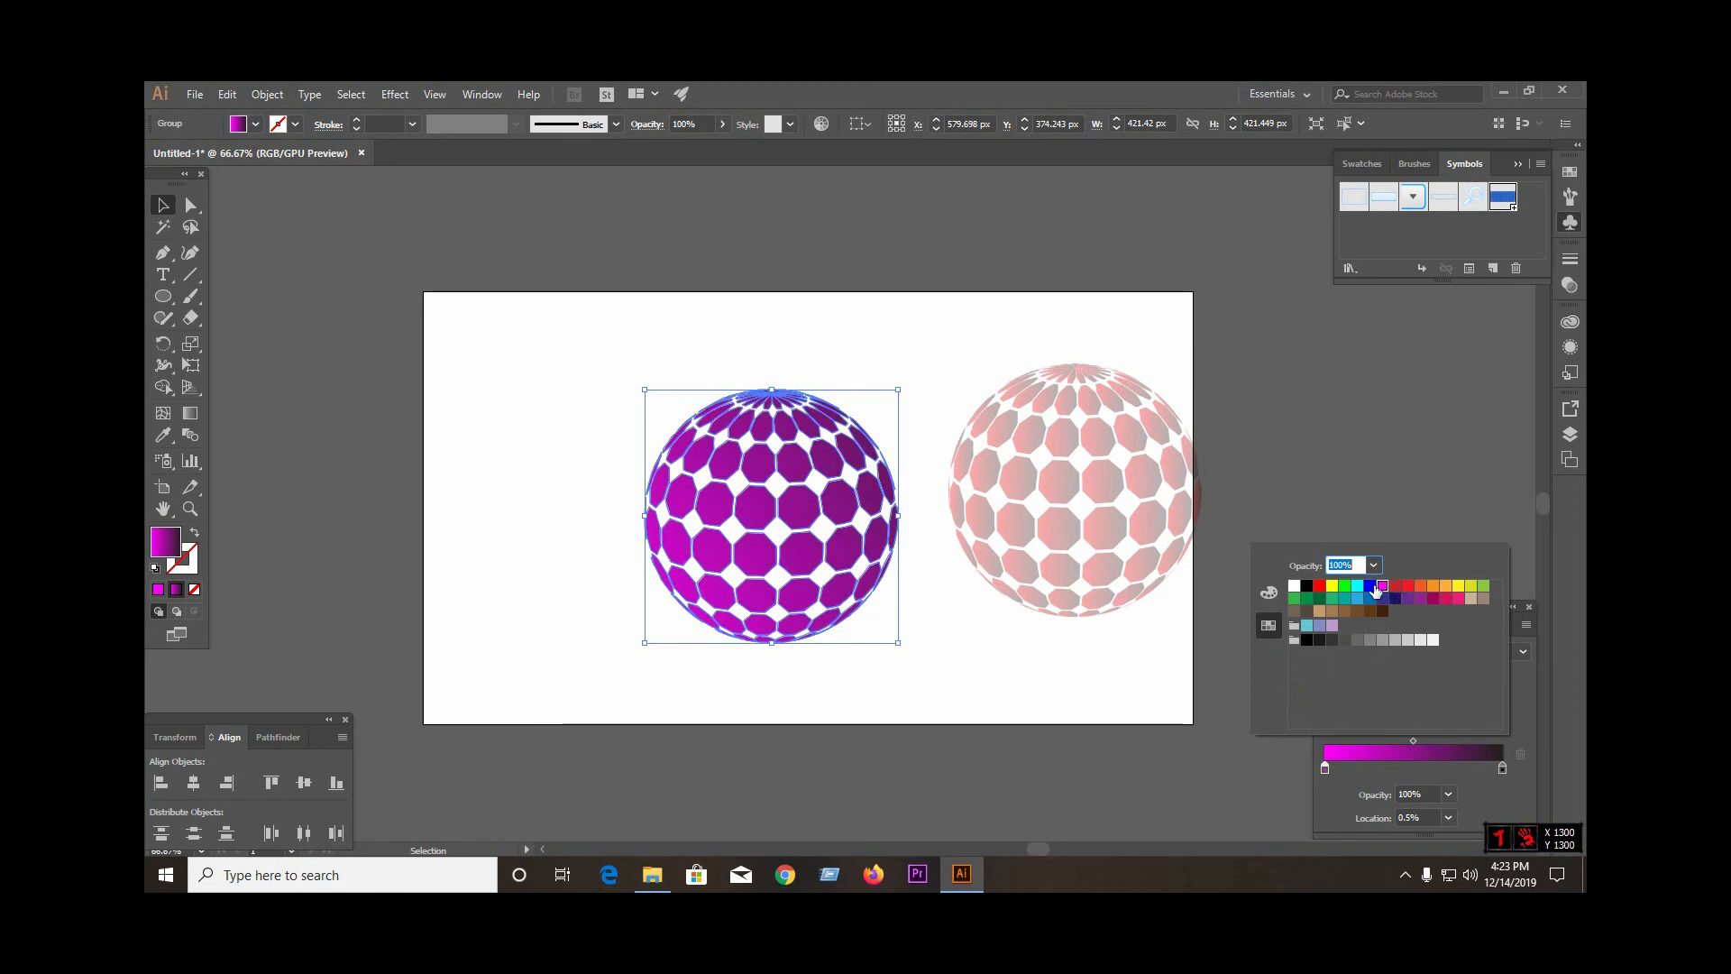